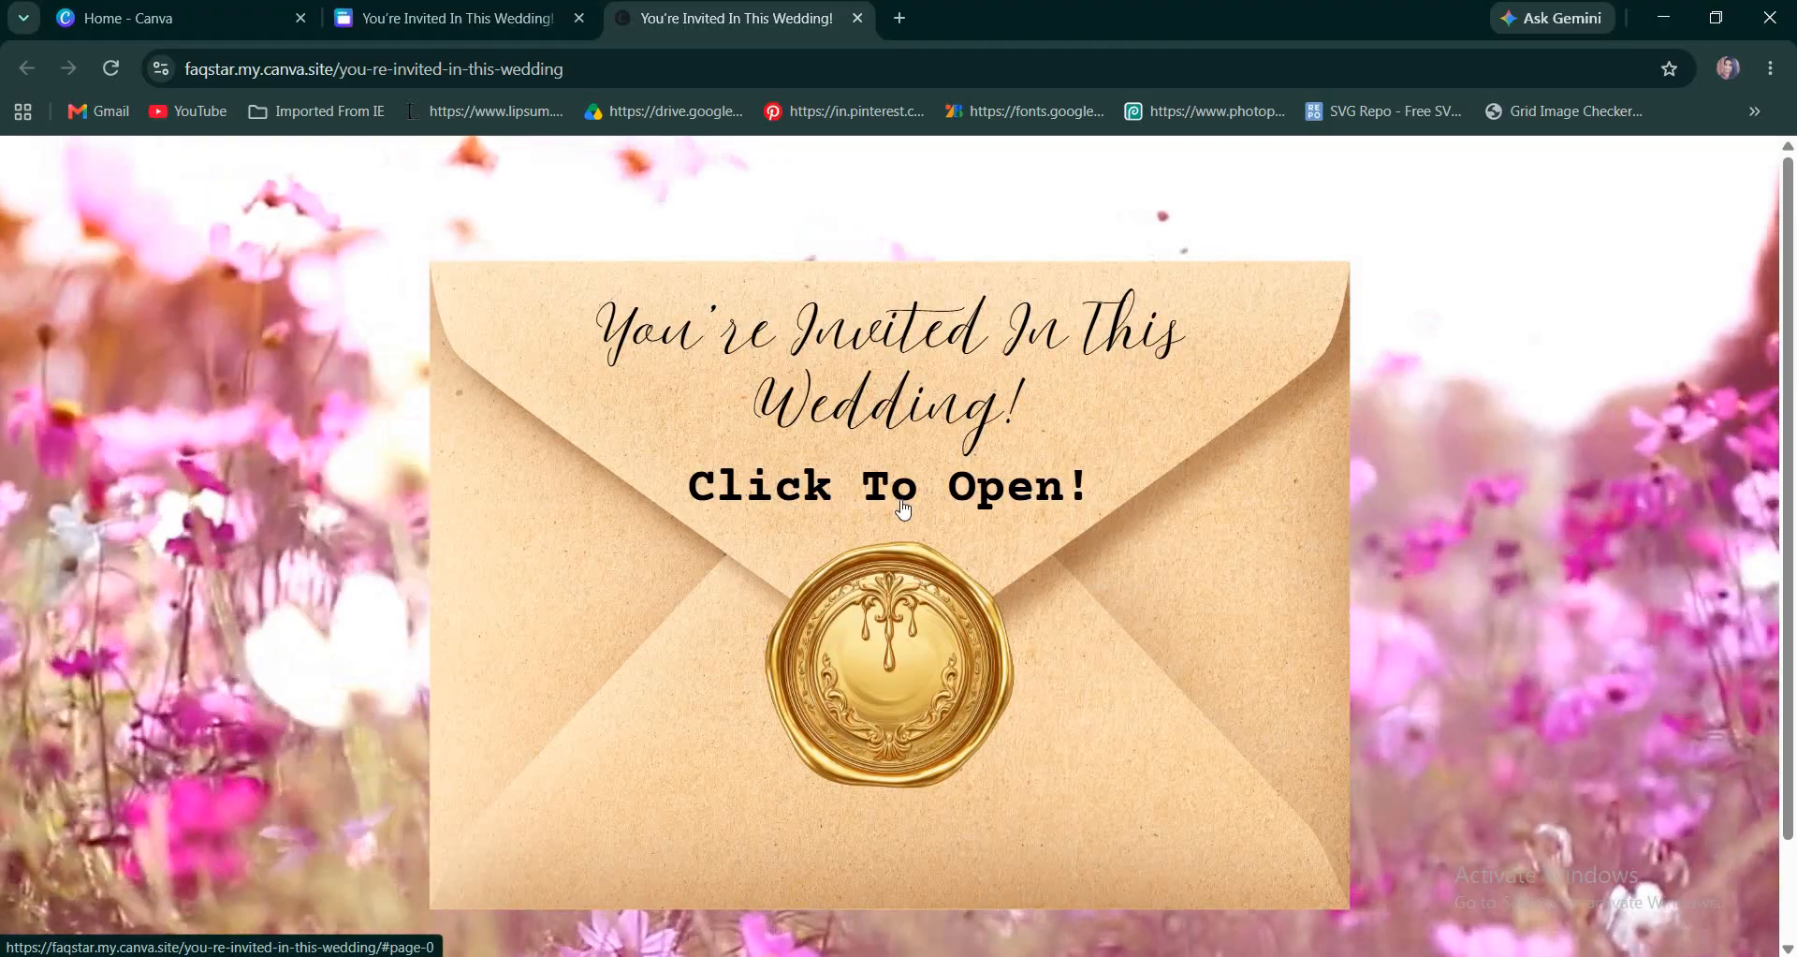
Open the envelope on the published wedding invitation site to examine the second page, and return to its design.
click(906, 501)
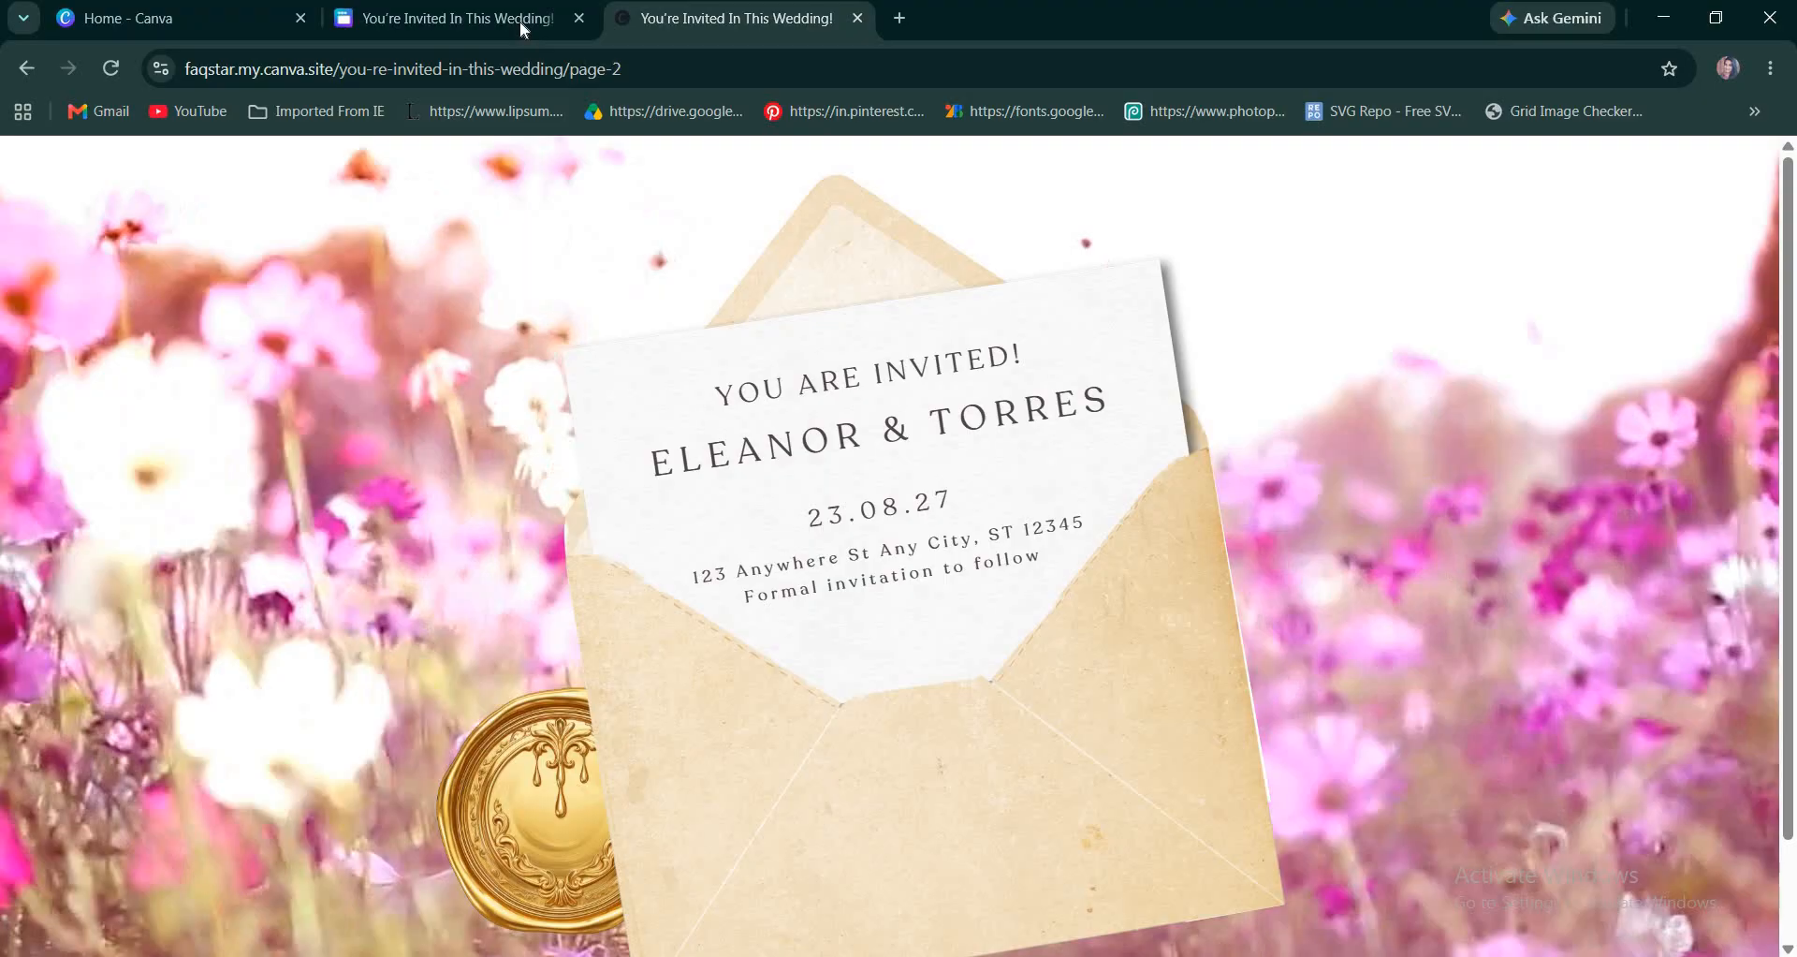
click(523, 28)
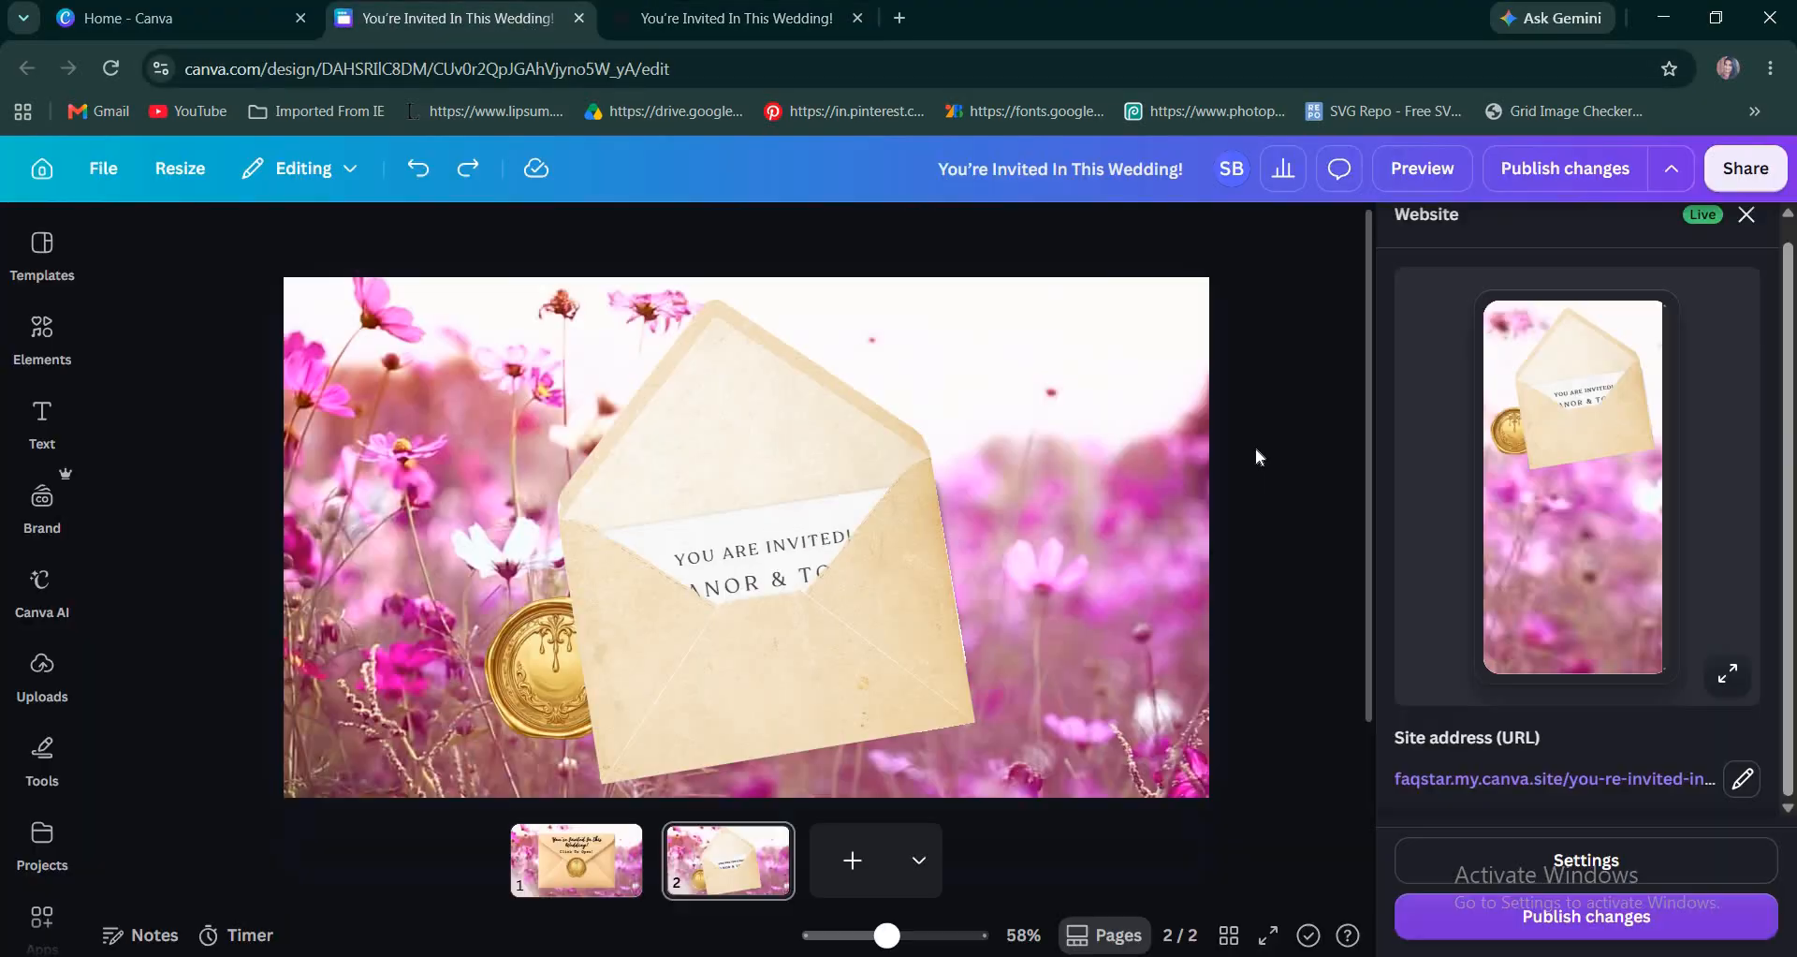
Create a new blank website design from the Canva home page.
click(168, 29)
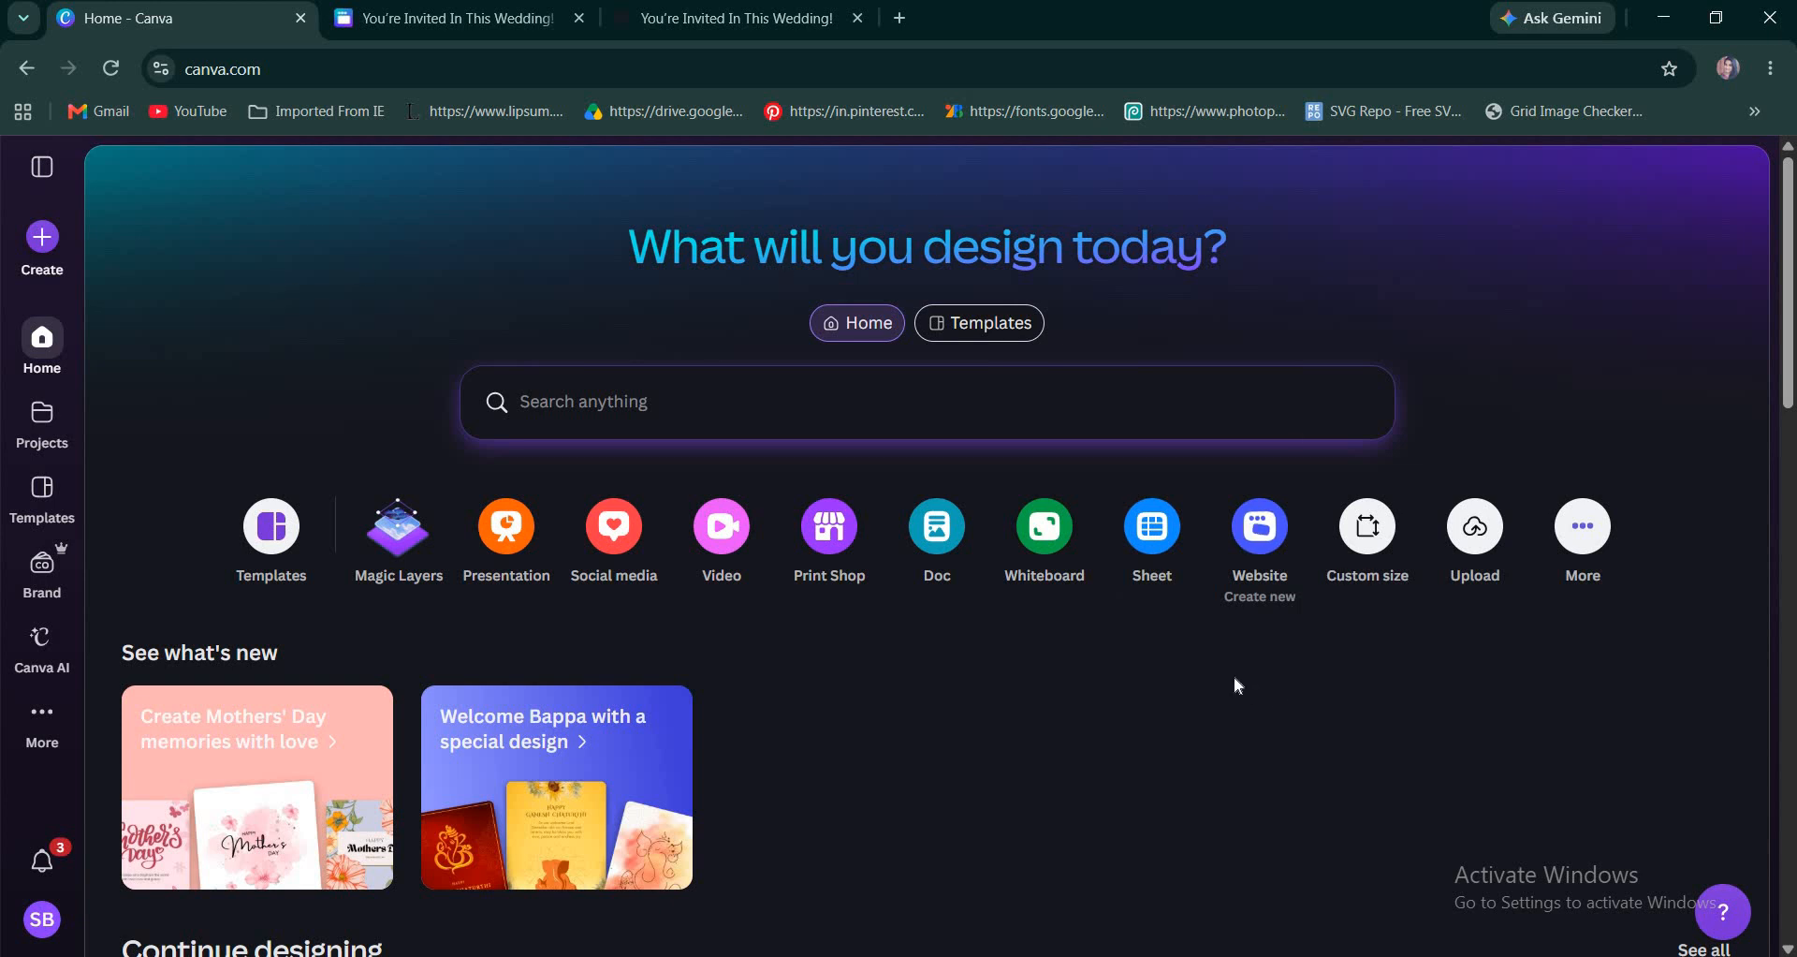
click(1266, 540)
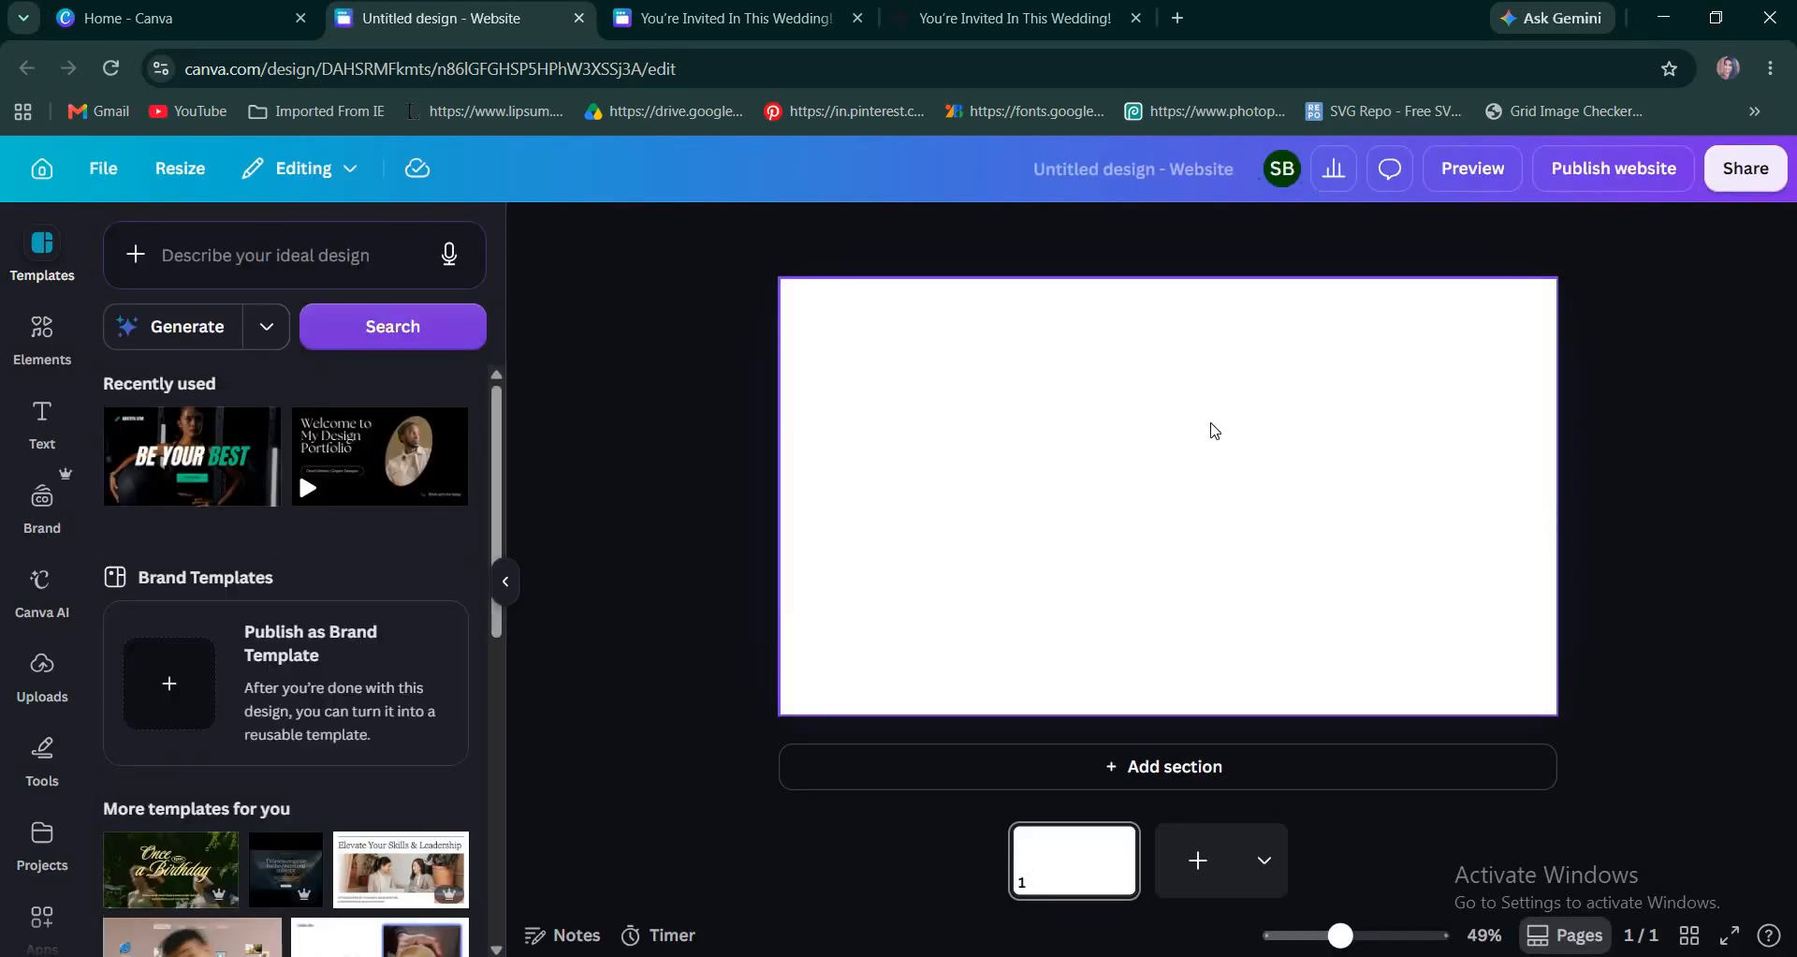
Search the elements for "flower" videos and add the 27-second pink flower-field video to the blank page.
click(42, 335)
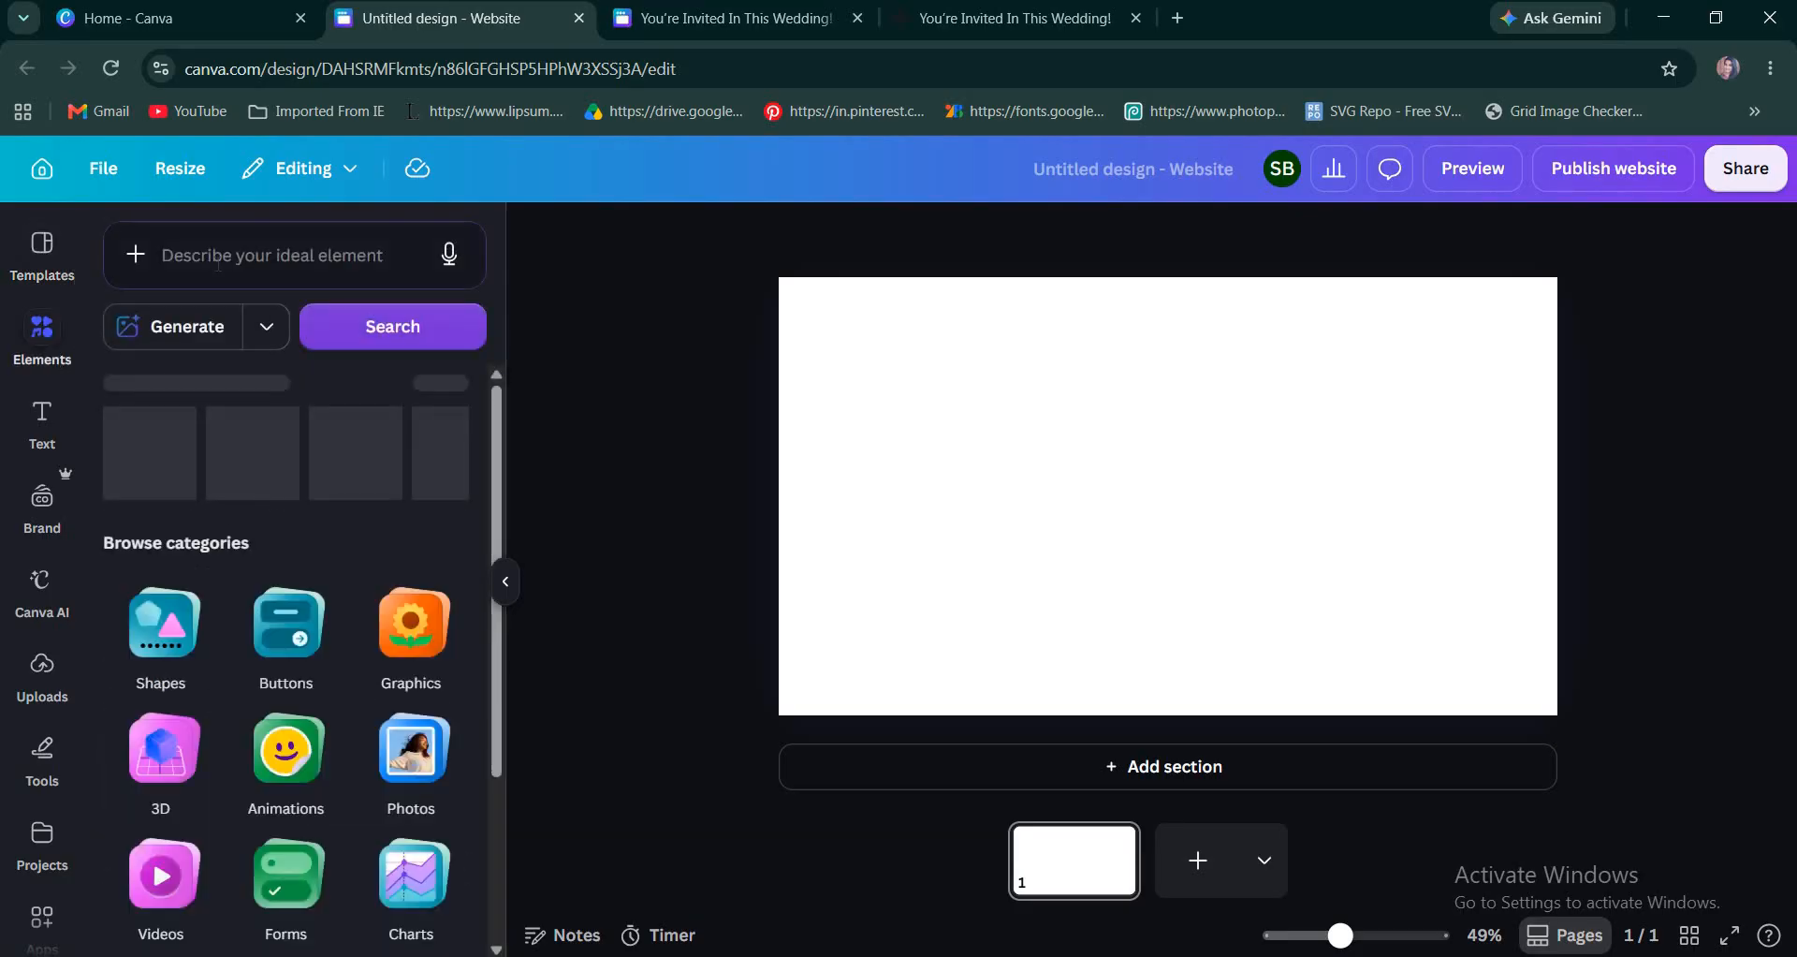
click(216, 262)
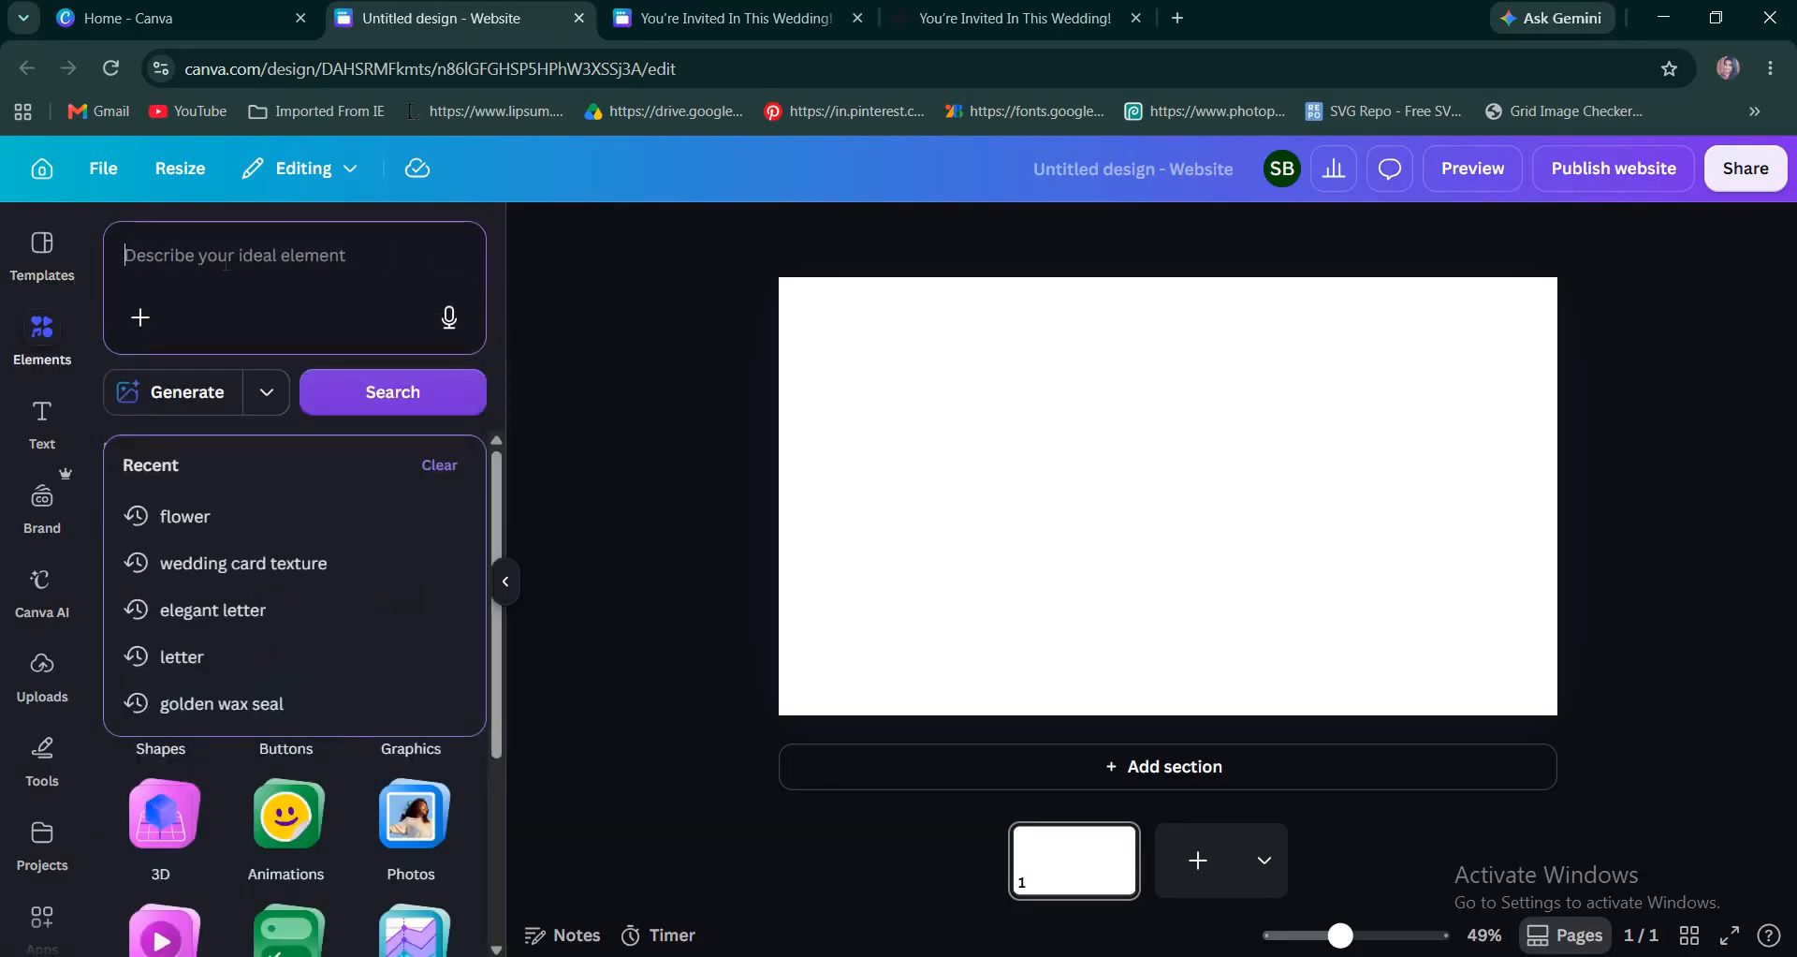
text(flower)
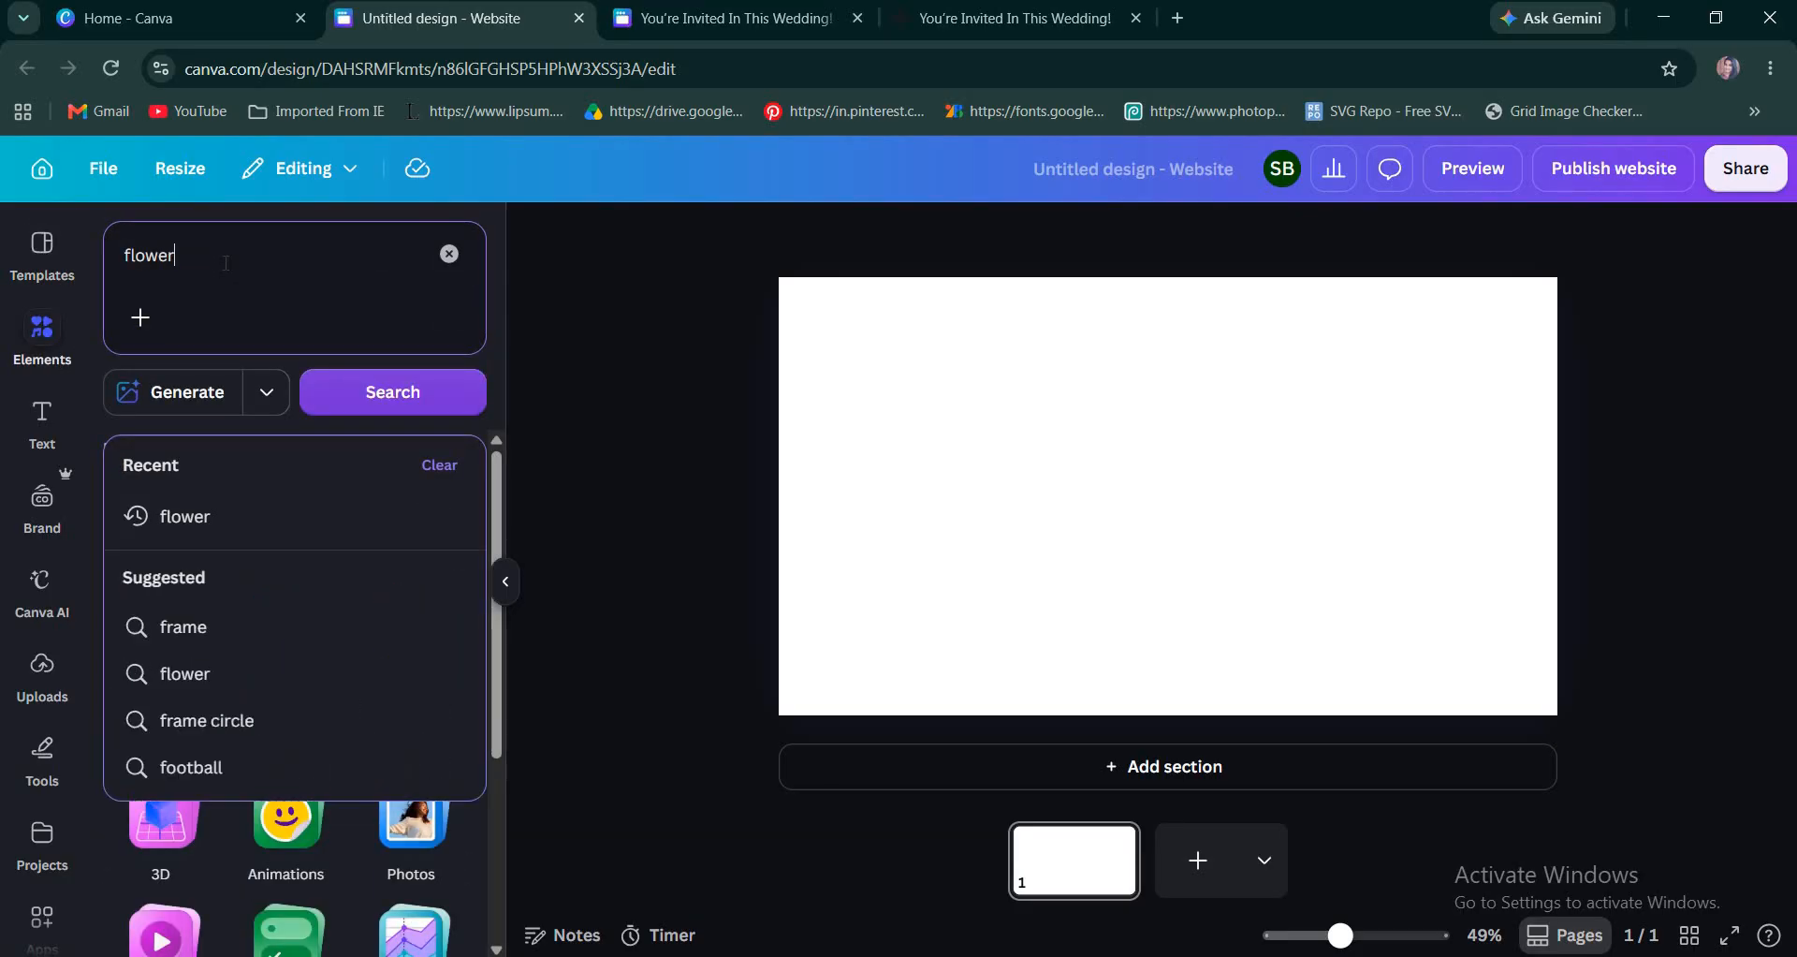
key(Return)
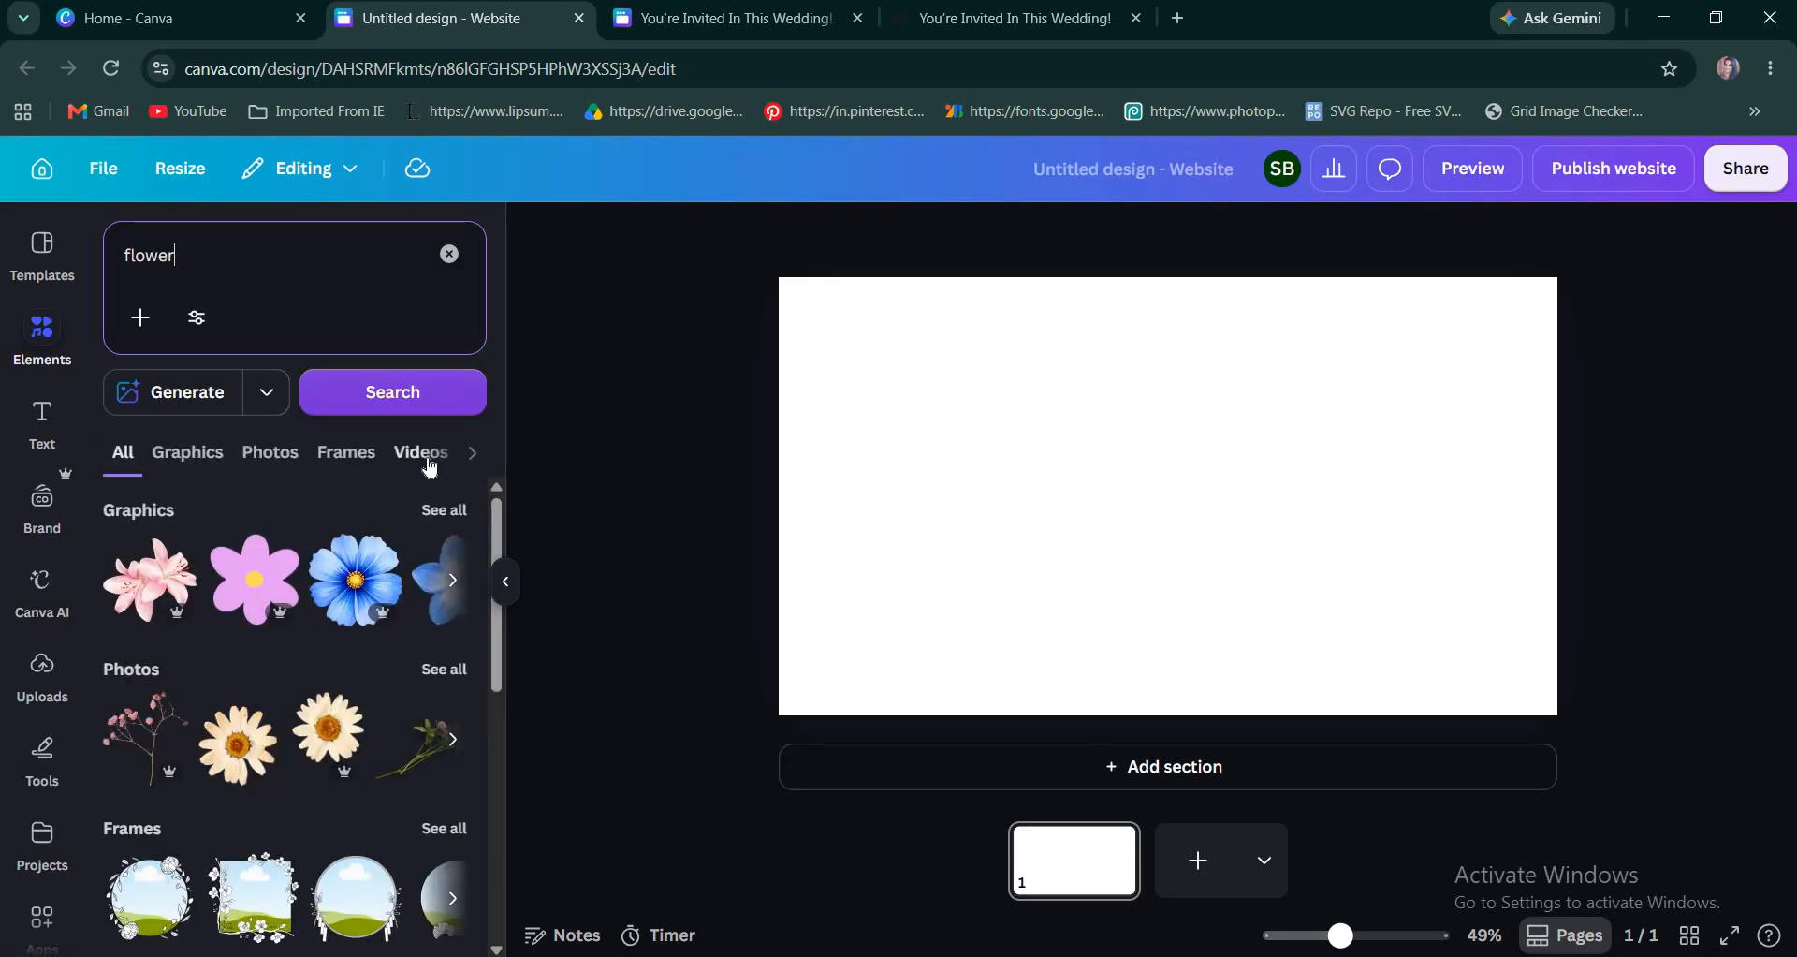
click(423, 455)
scroll(409, 731, down, 10)
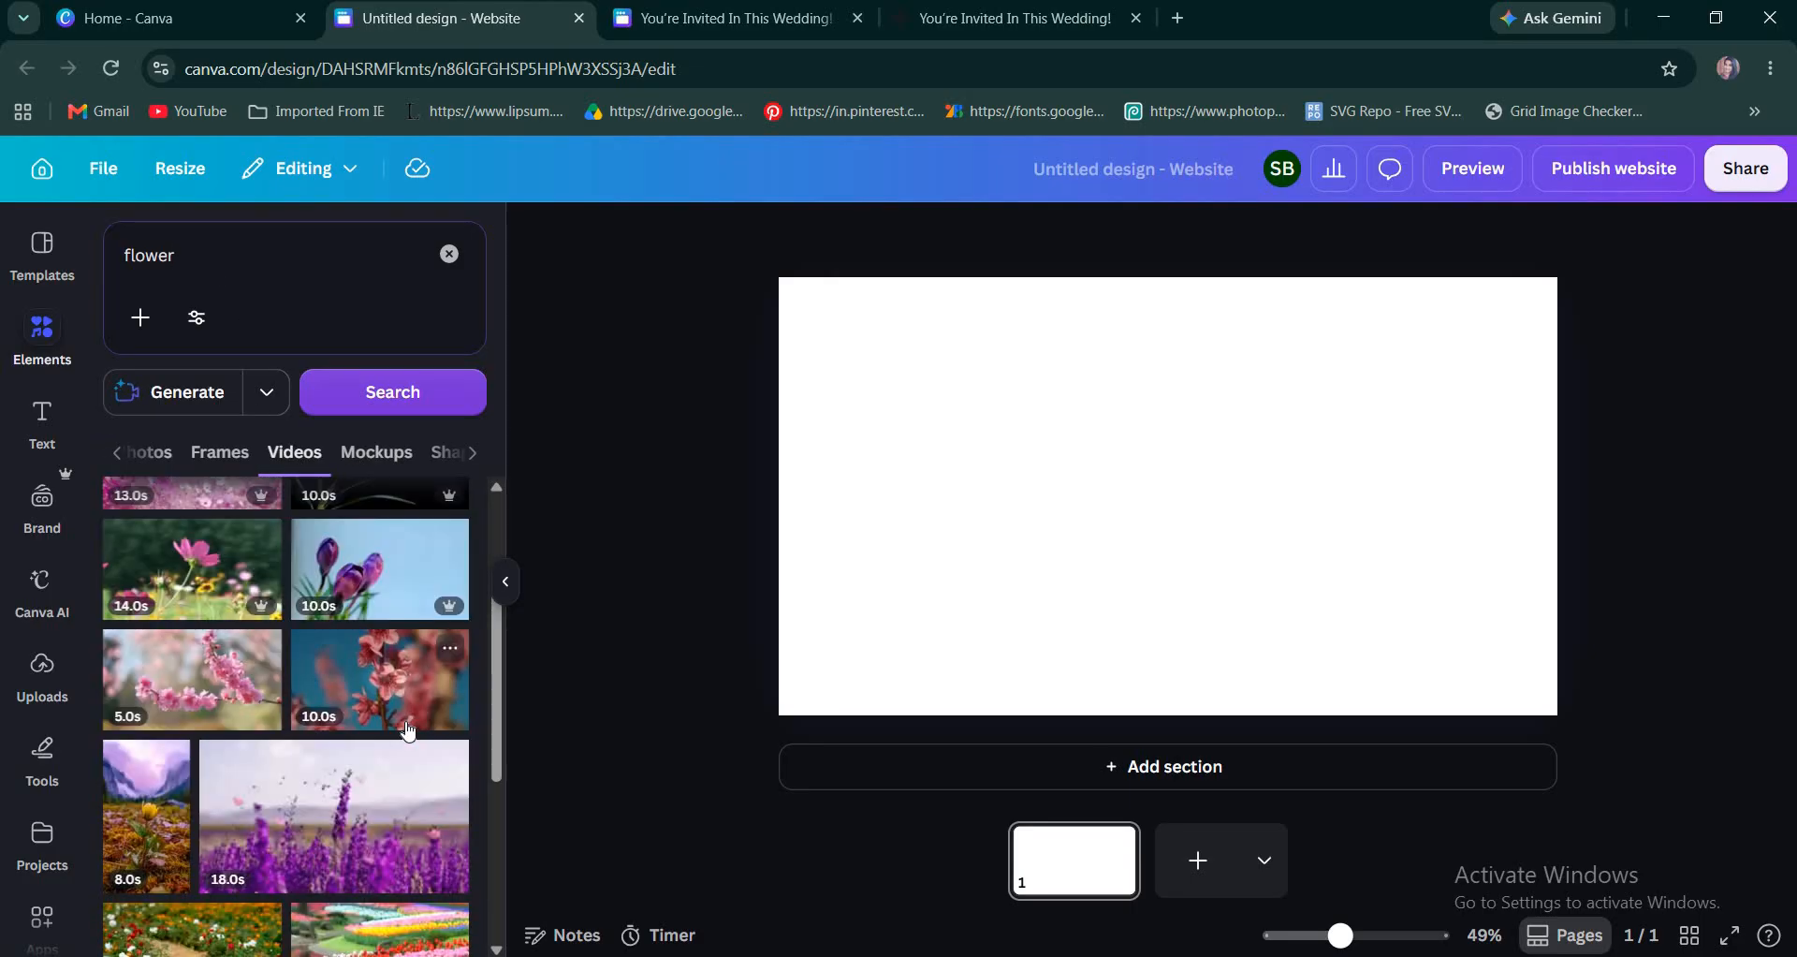
scroll(410, 731, down, 8)
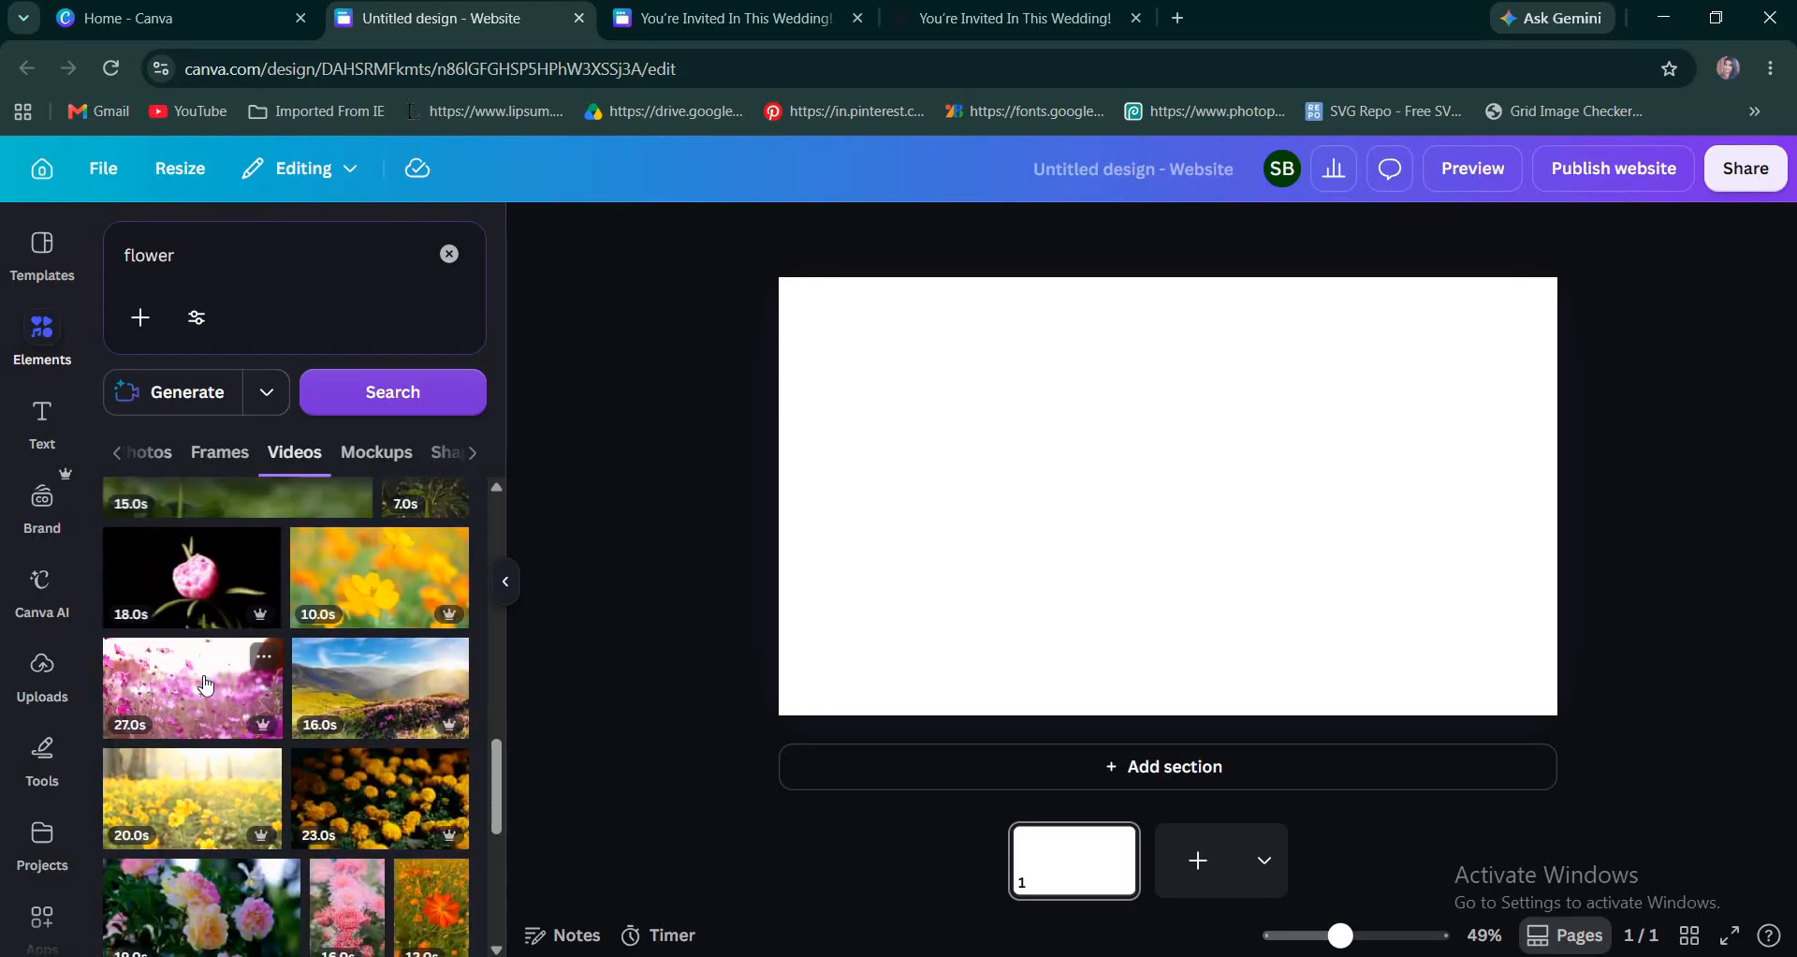
click(207, 686)
Move and enlarge the flower video until it covers the whole page as a background.
drag(1175, 533, 1098, 473)
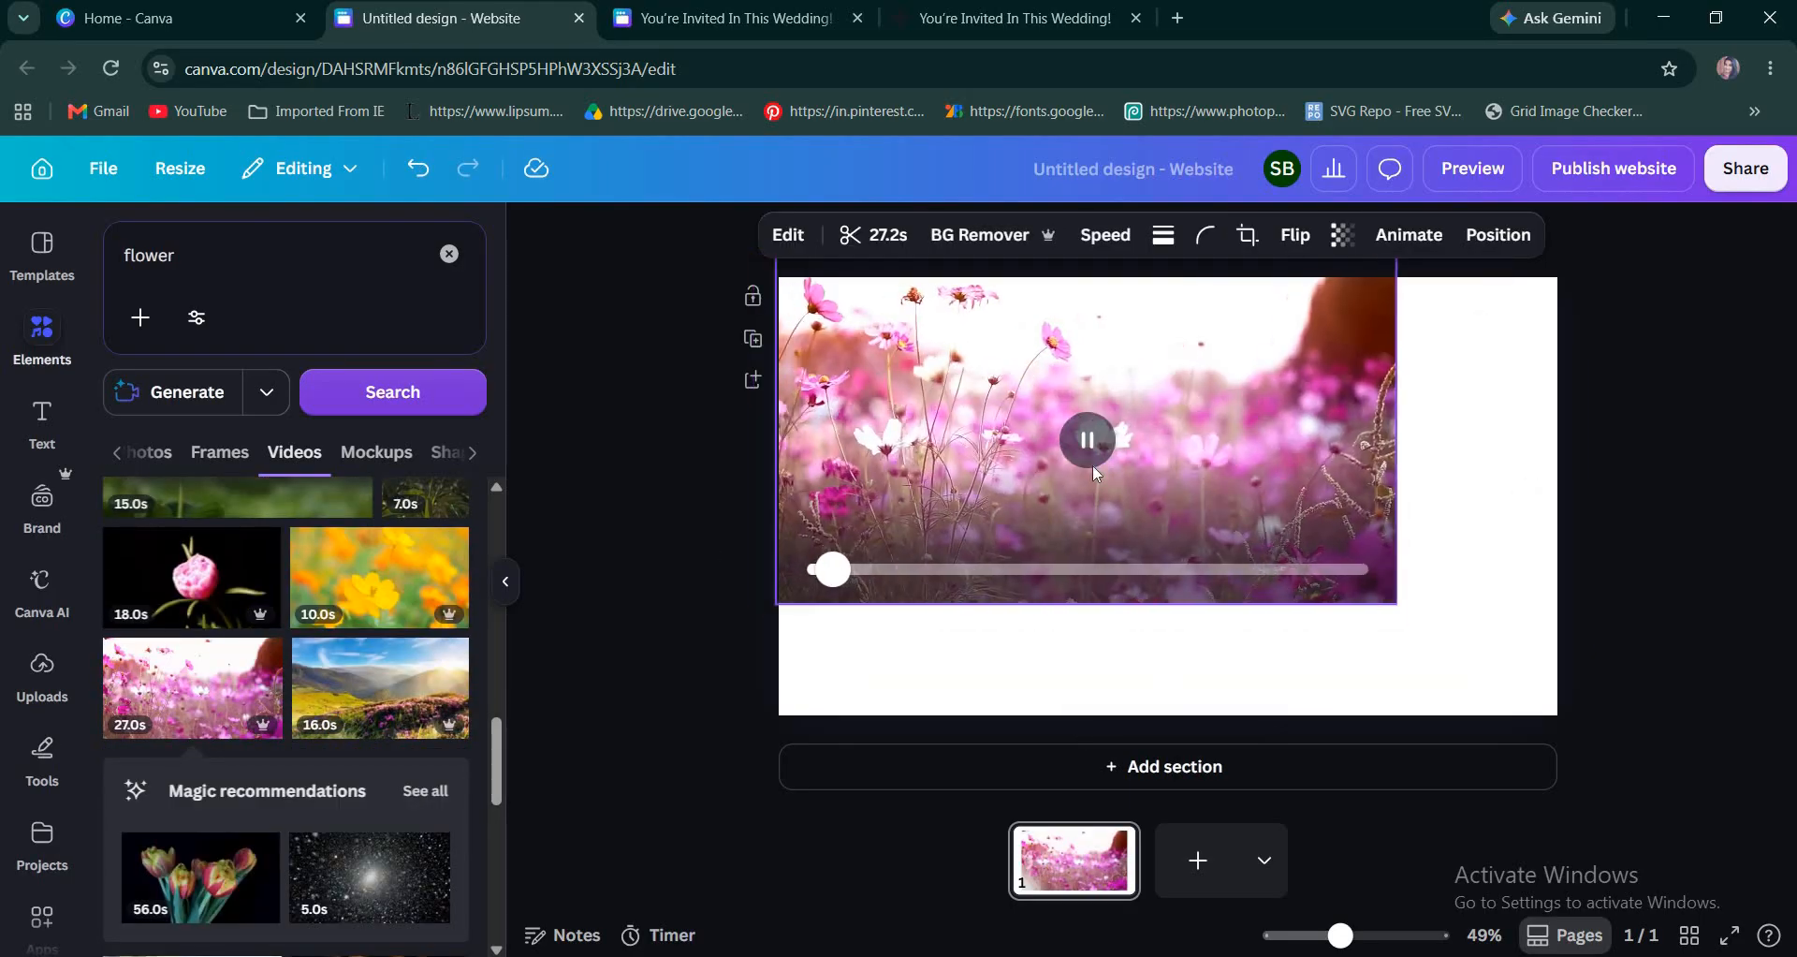
drag(1397, 604, 1610, 724)
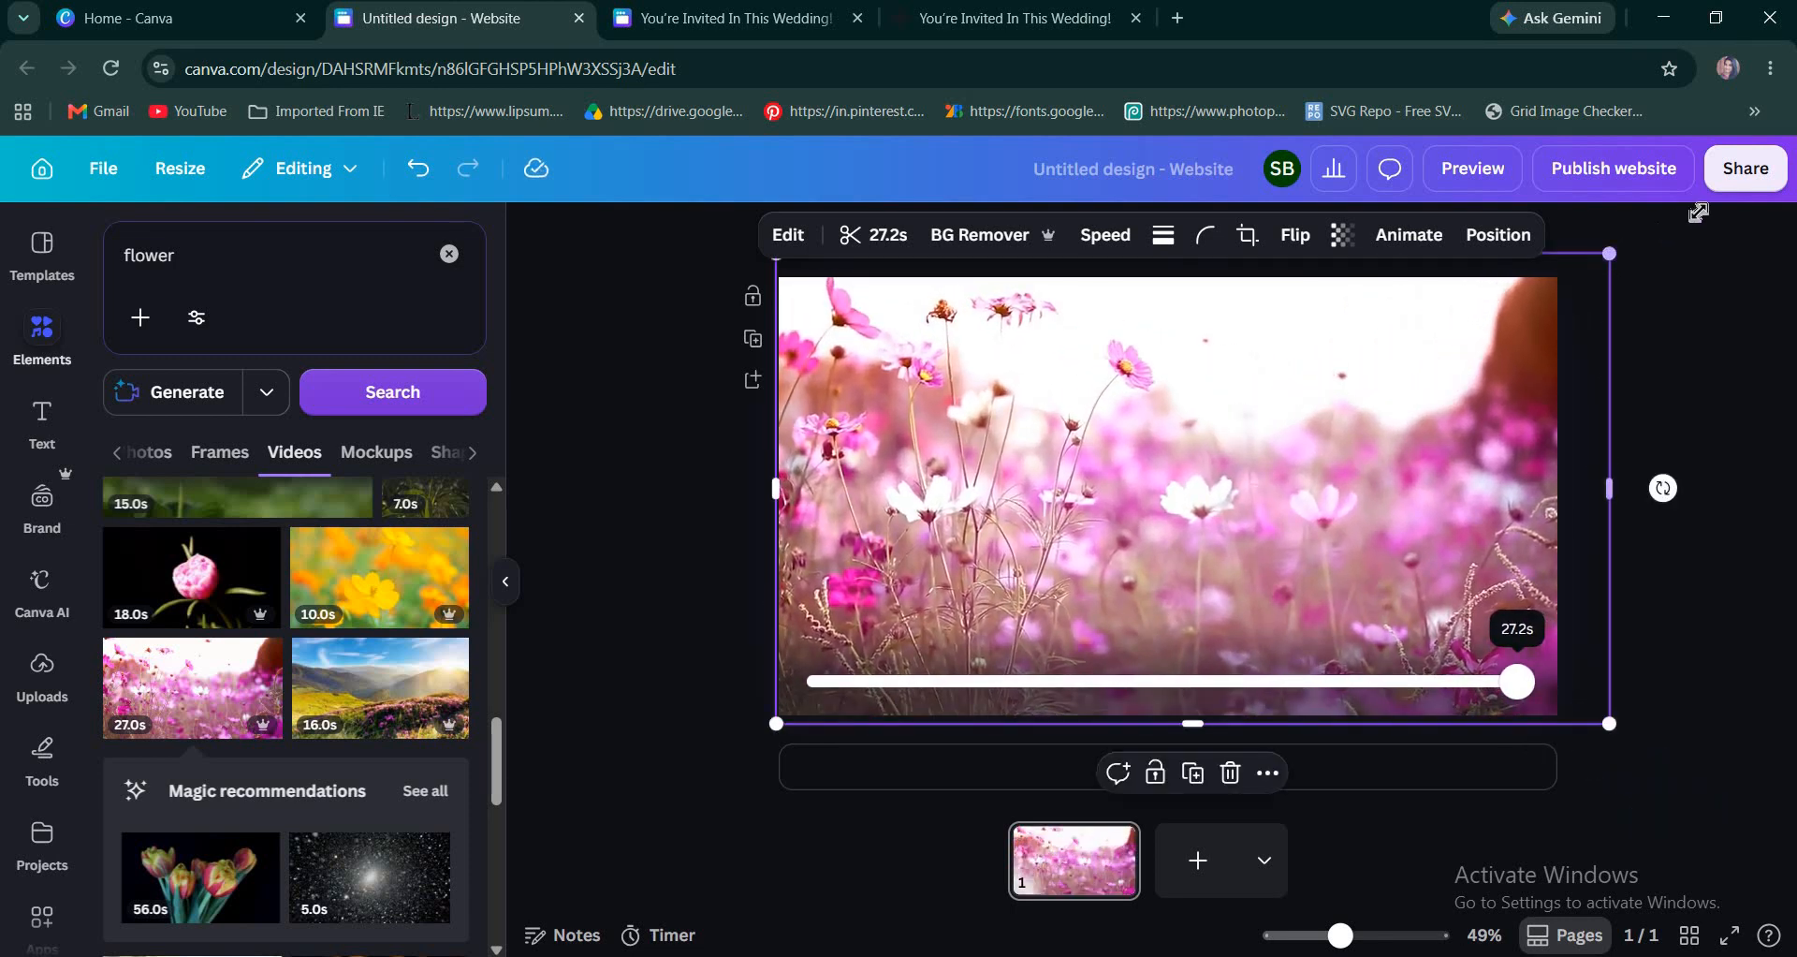
drag(1609, 254, 1727, 200)
mouse_move(1226, 463)
mouse_down()
mouse_move(1226, 511)
mouse_move(1225, 481)
mouse_up()
click(683, 560)
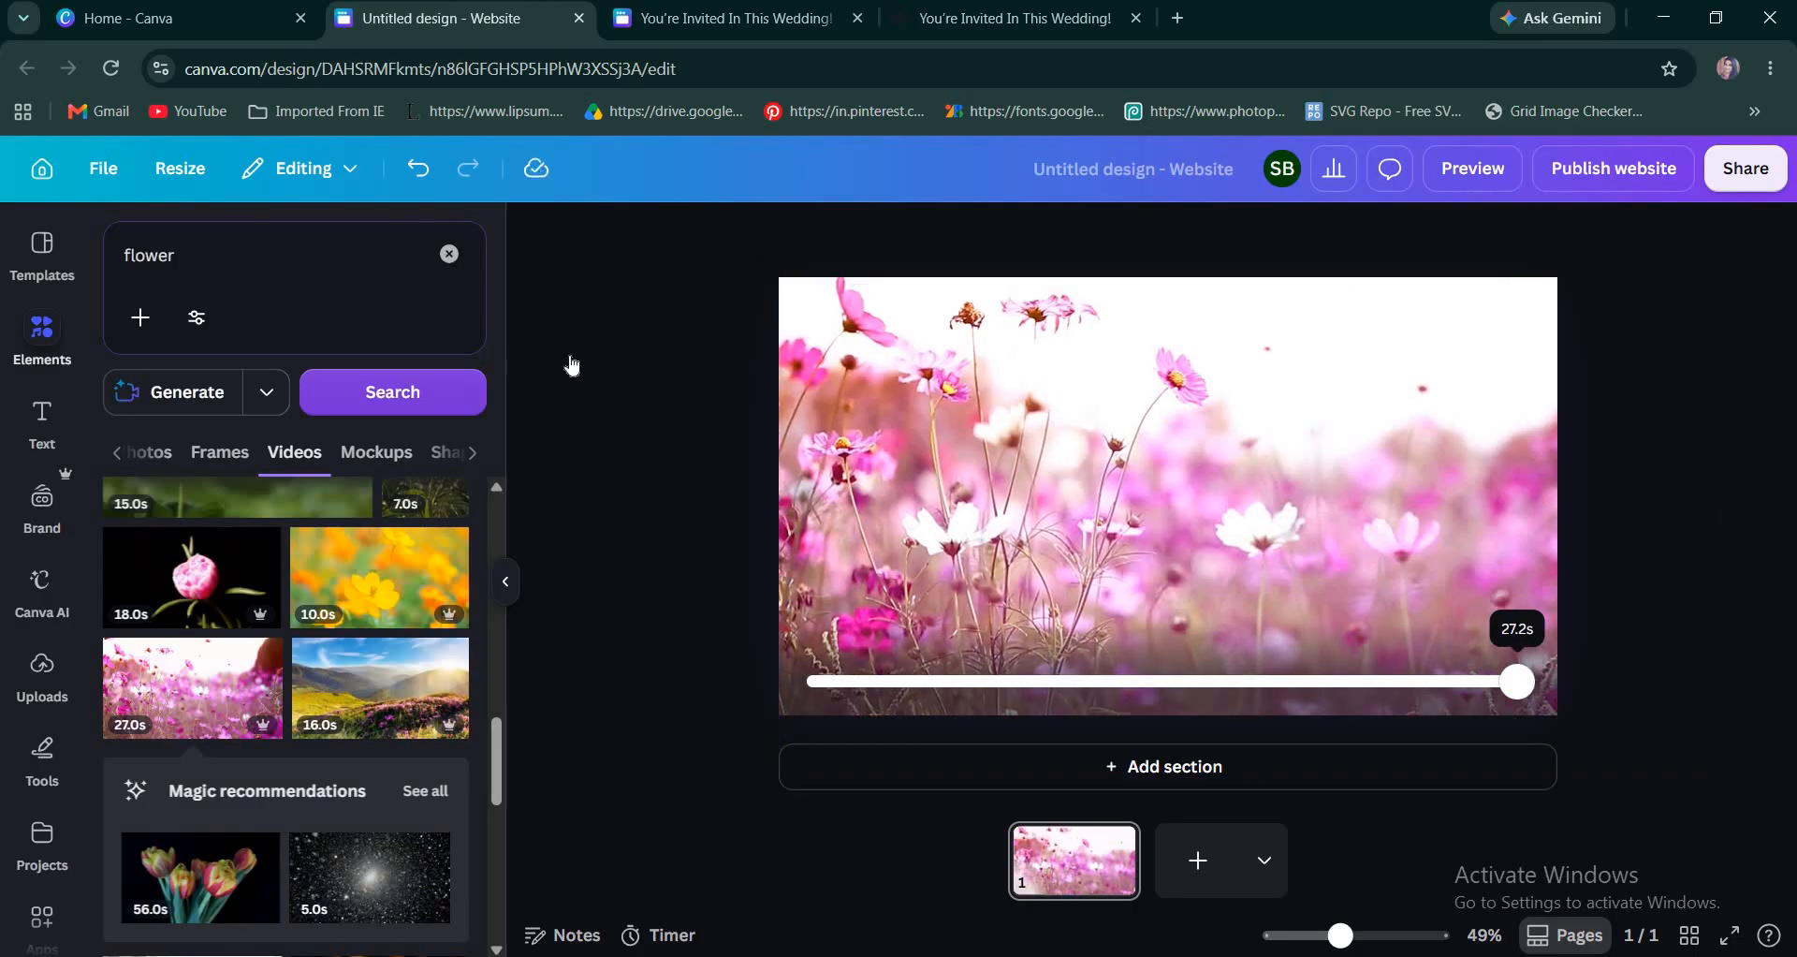
Search the element graphics for "envelope" and add the closed tan envelope over the flower video.
click(449, 253)
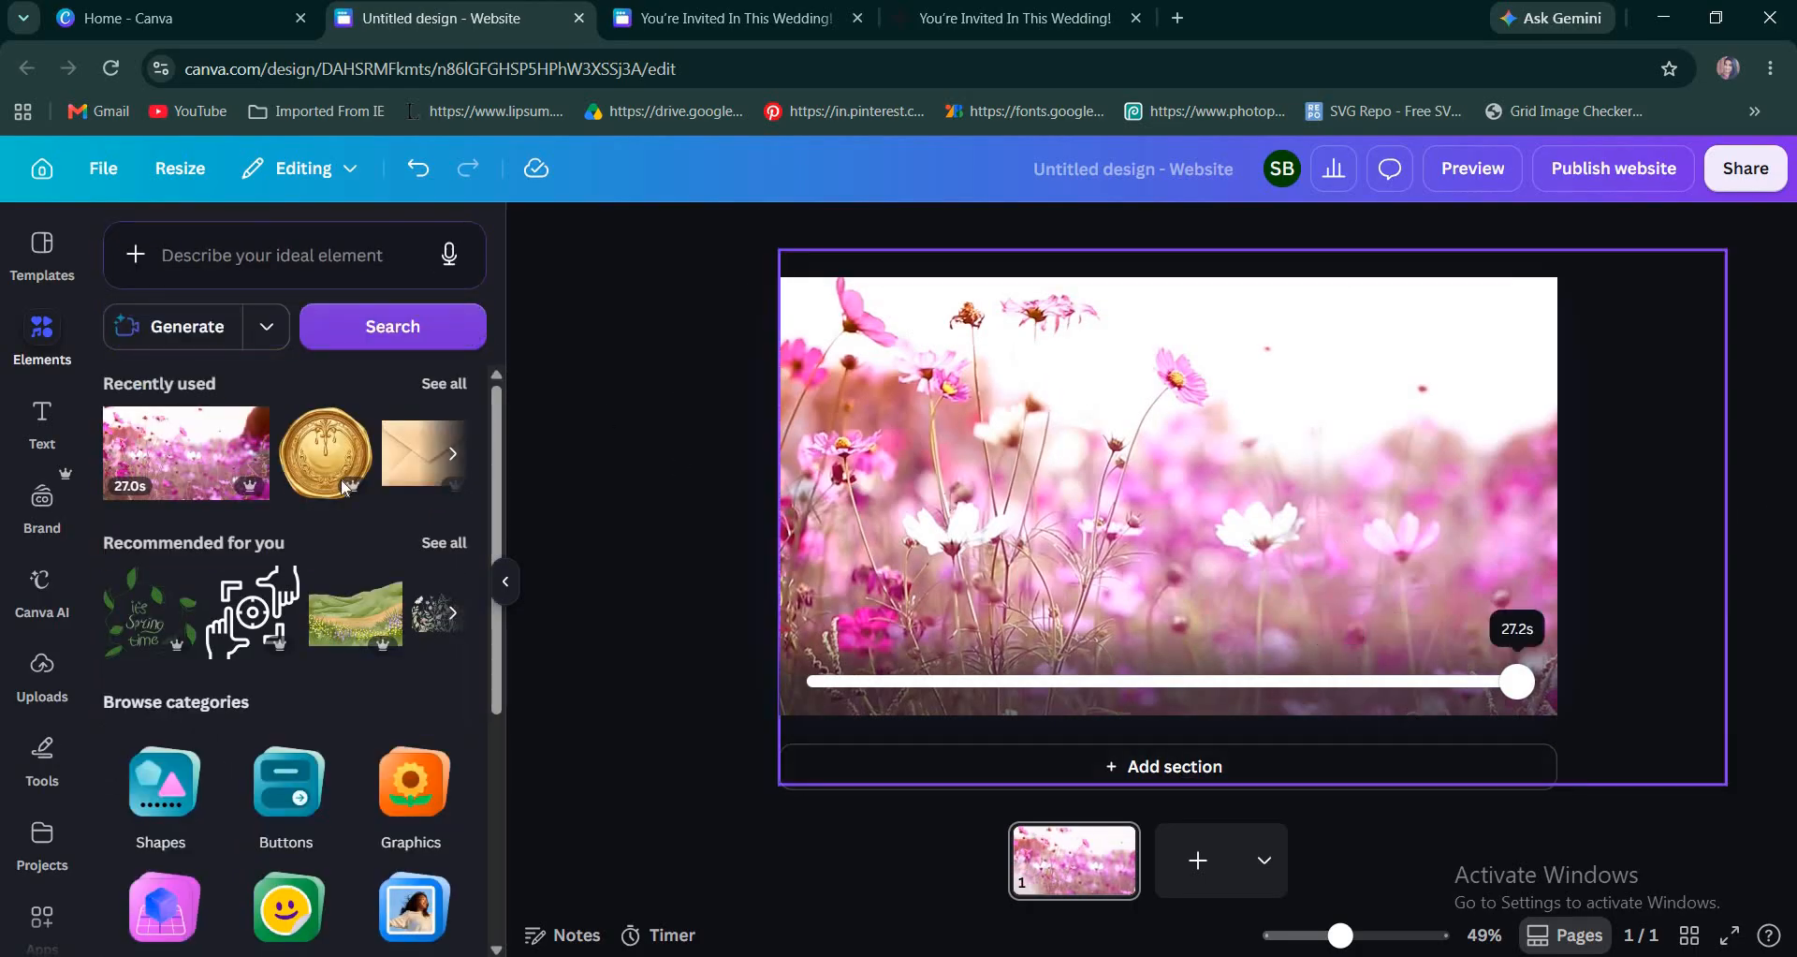
click(325, 254)
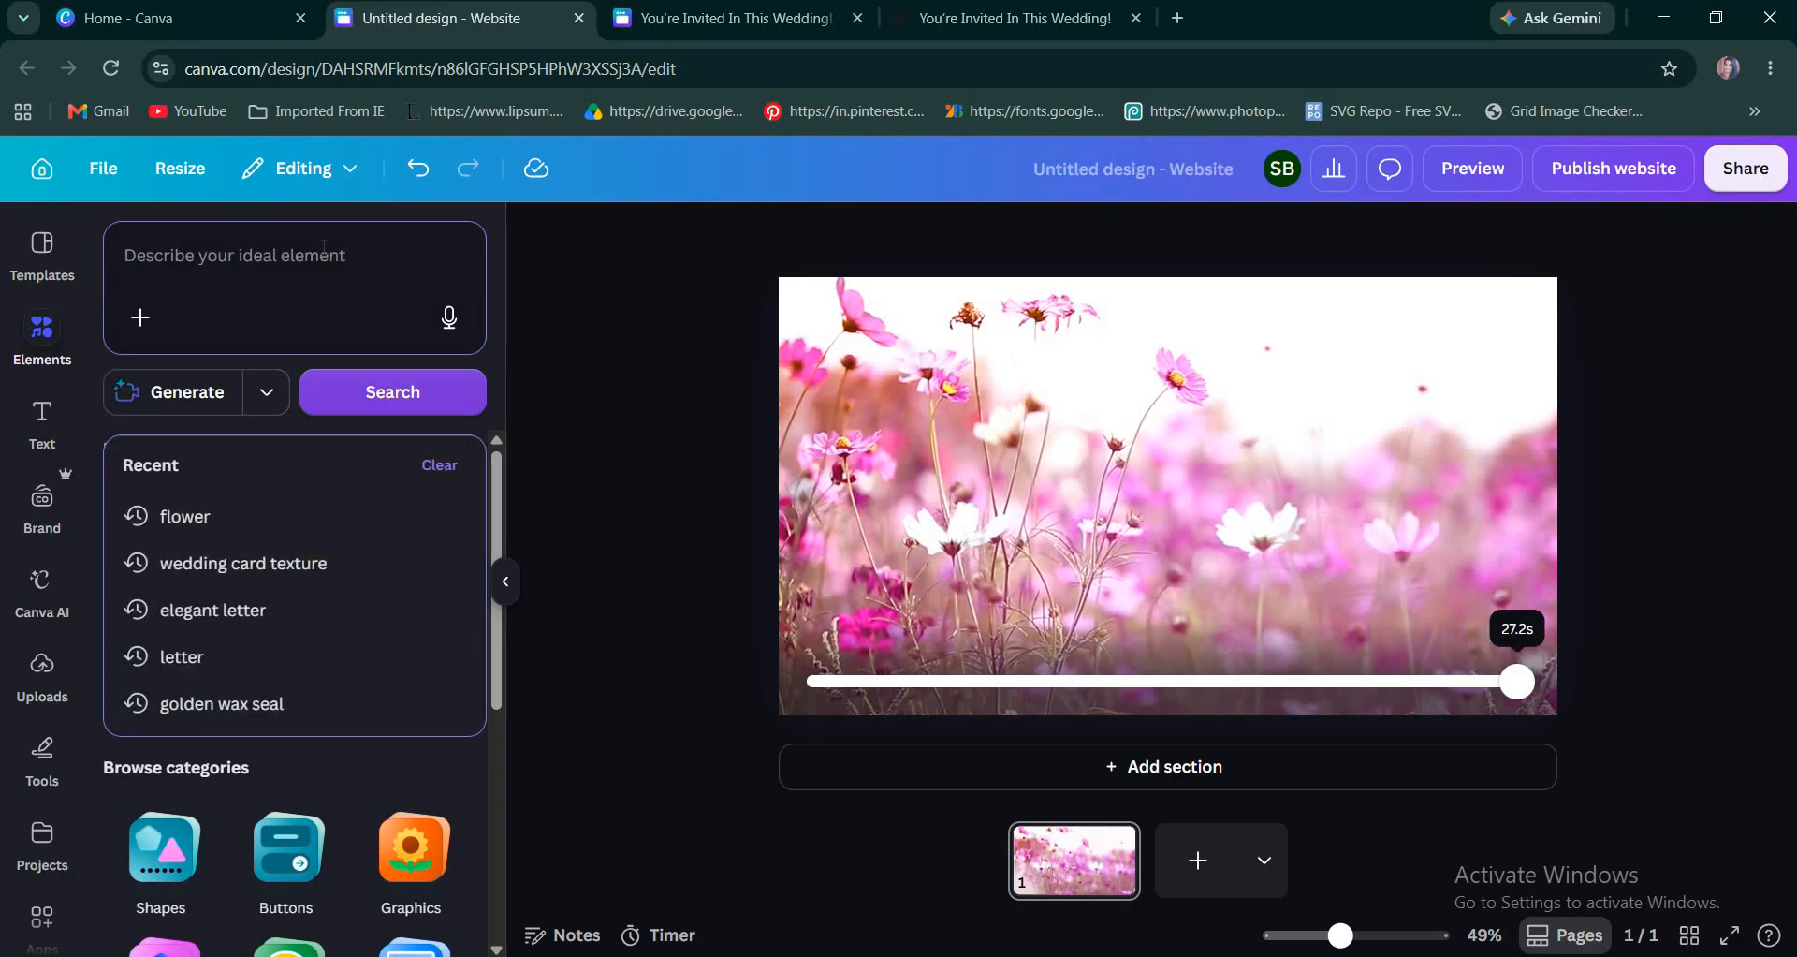
text(envel)
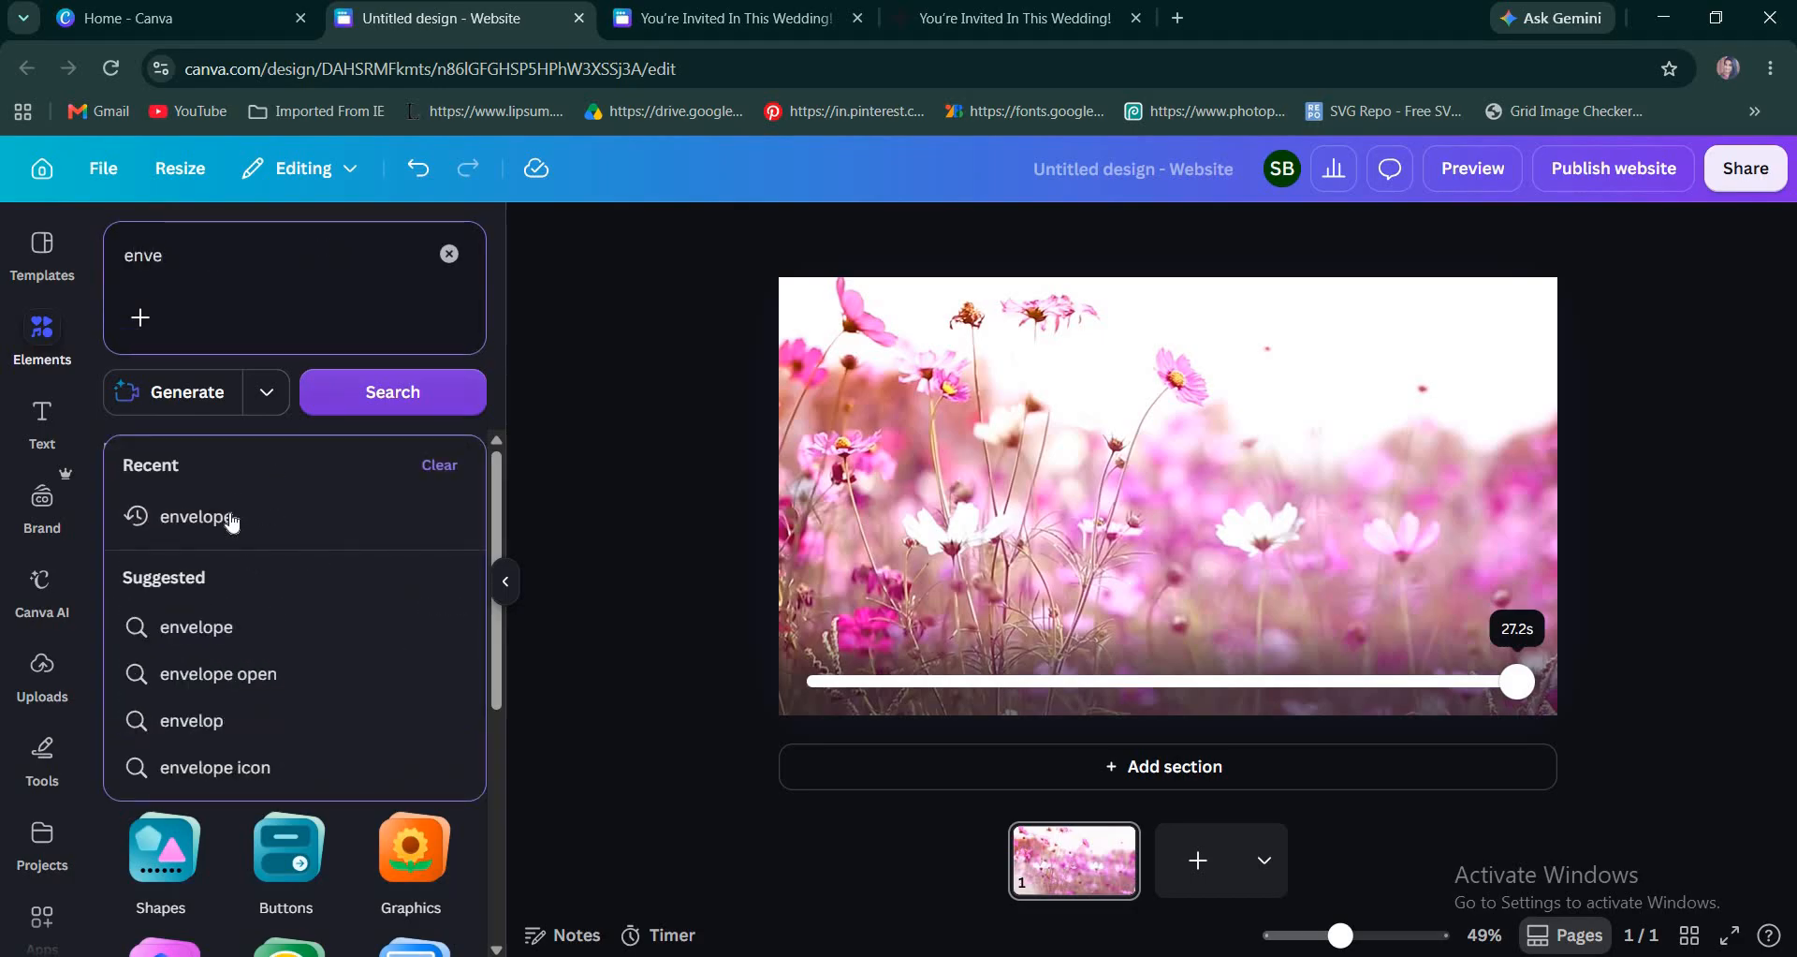
click(229, 517)
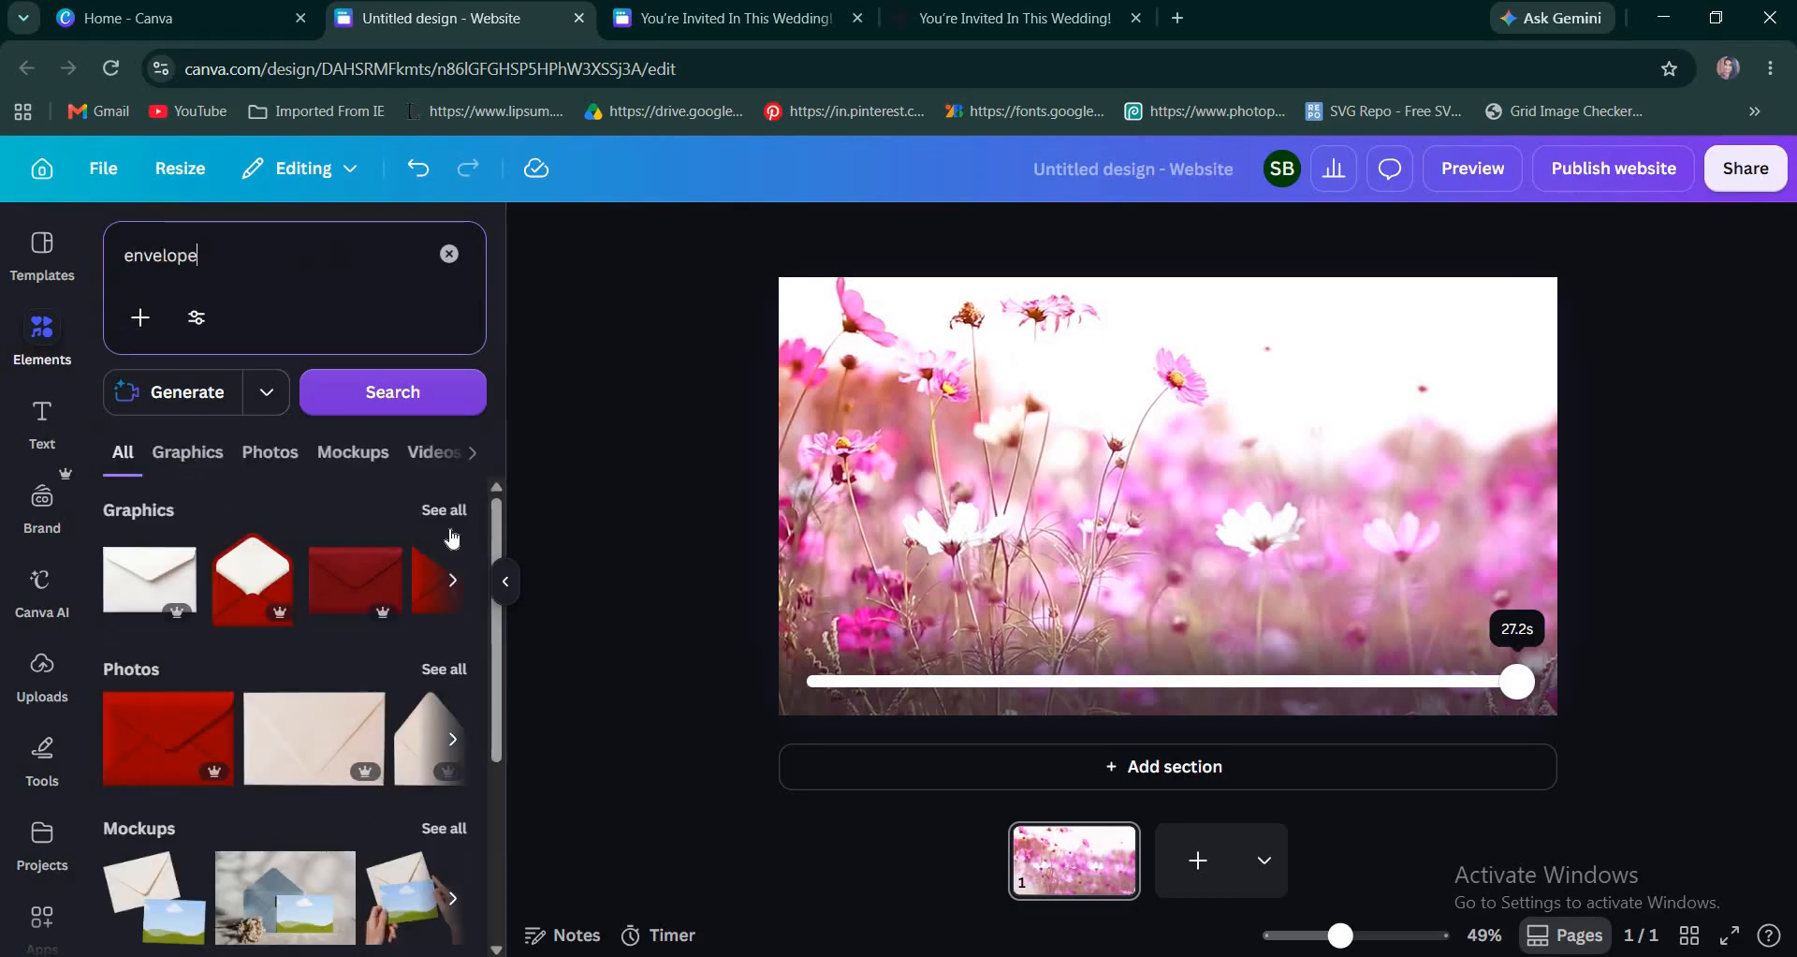
scroll(335, 749, down, 3)
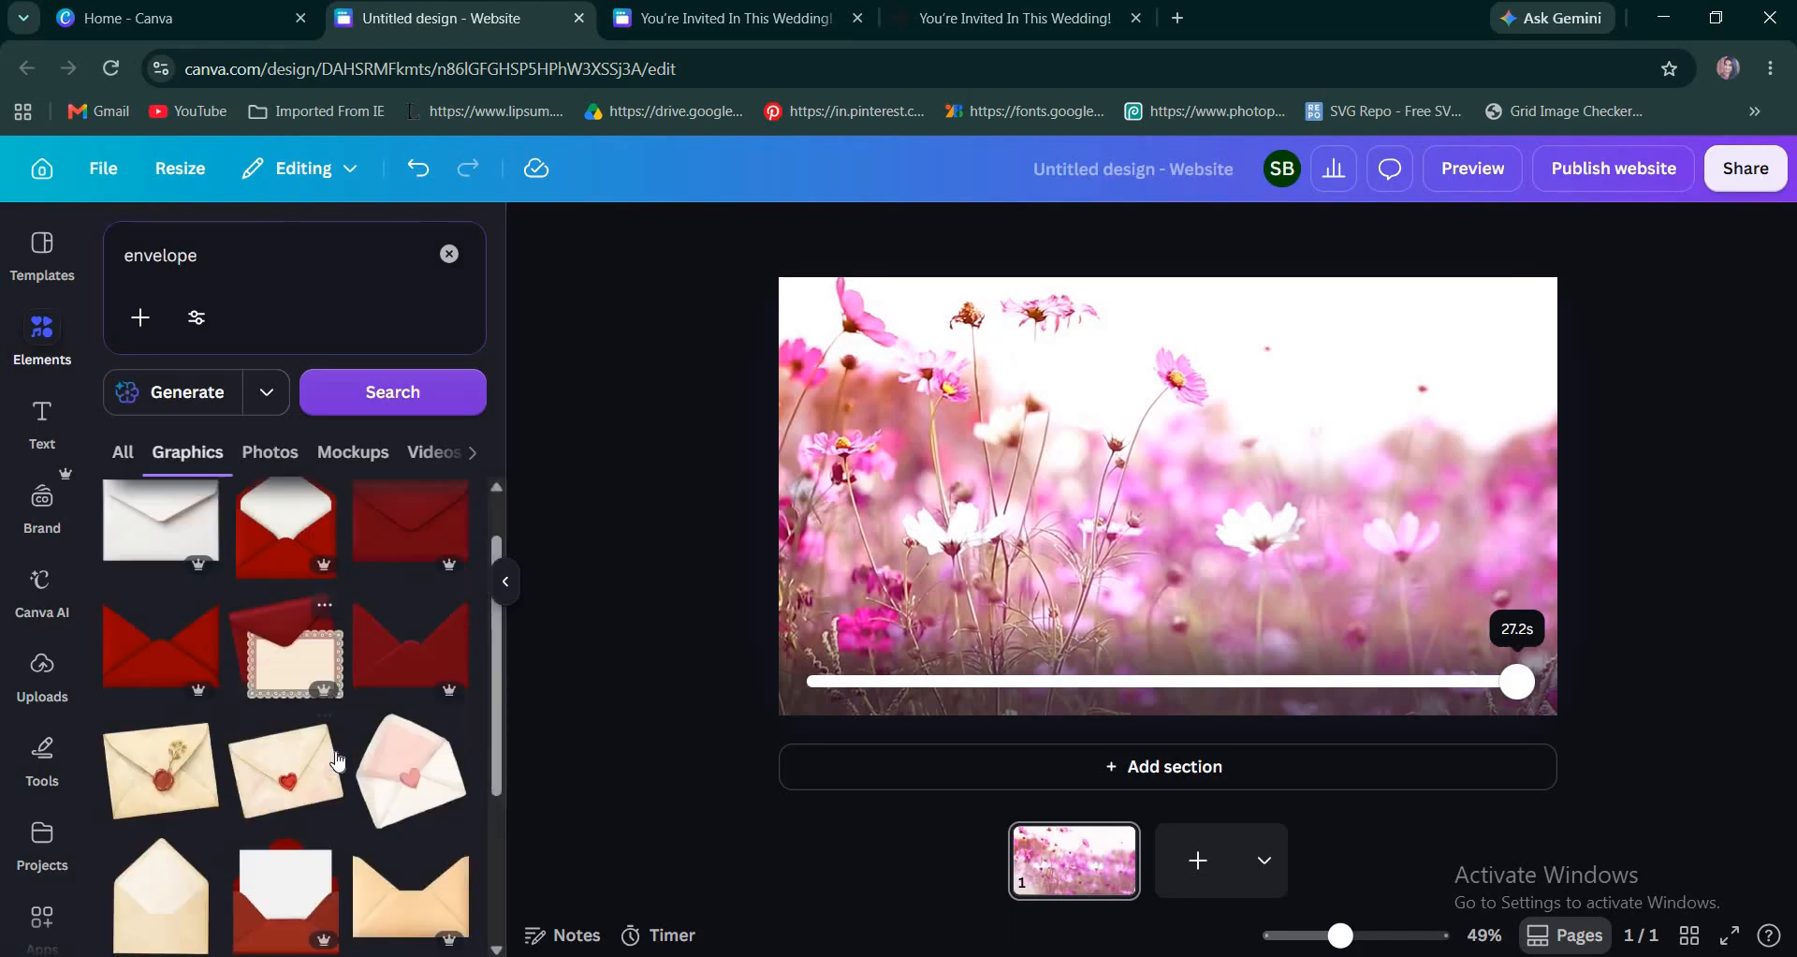
scroll(237, 601, down, 1)
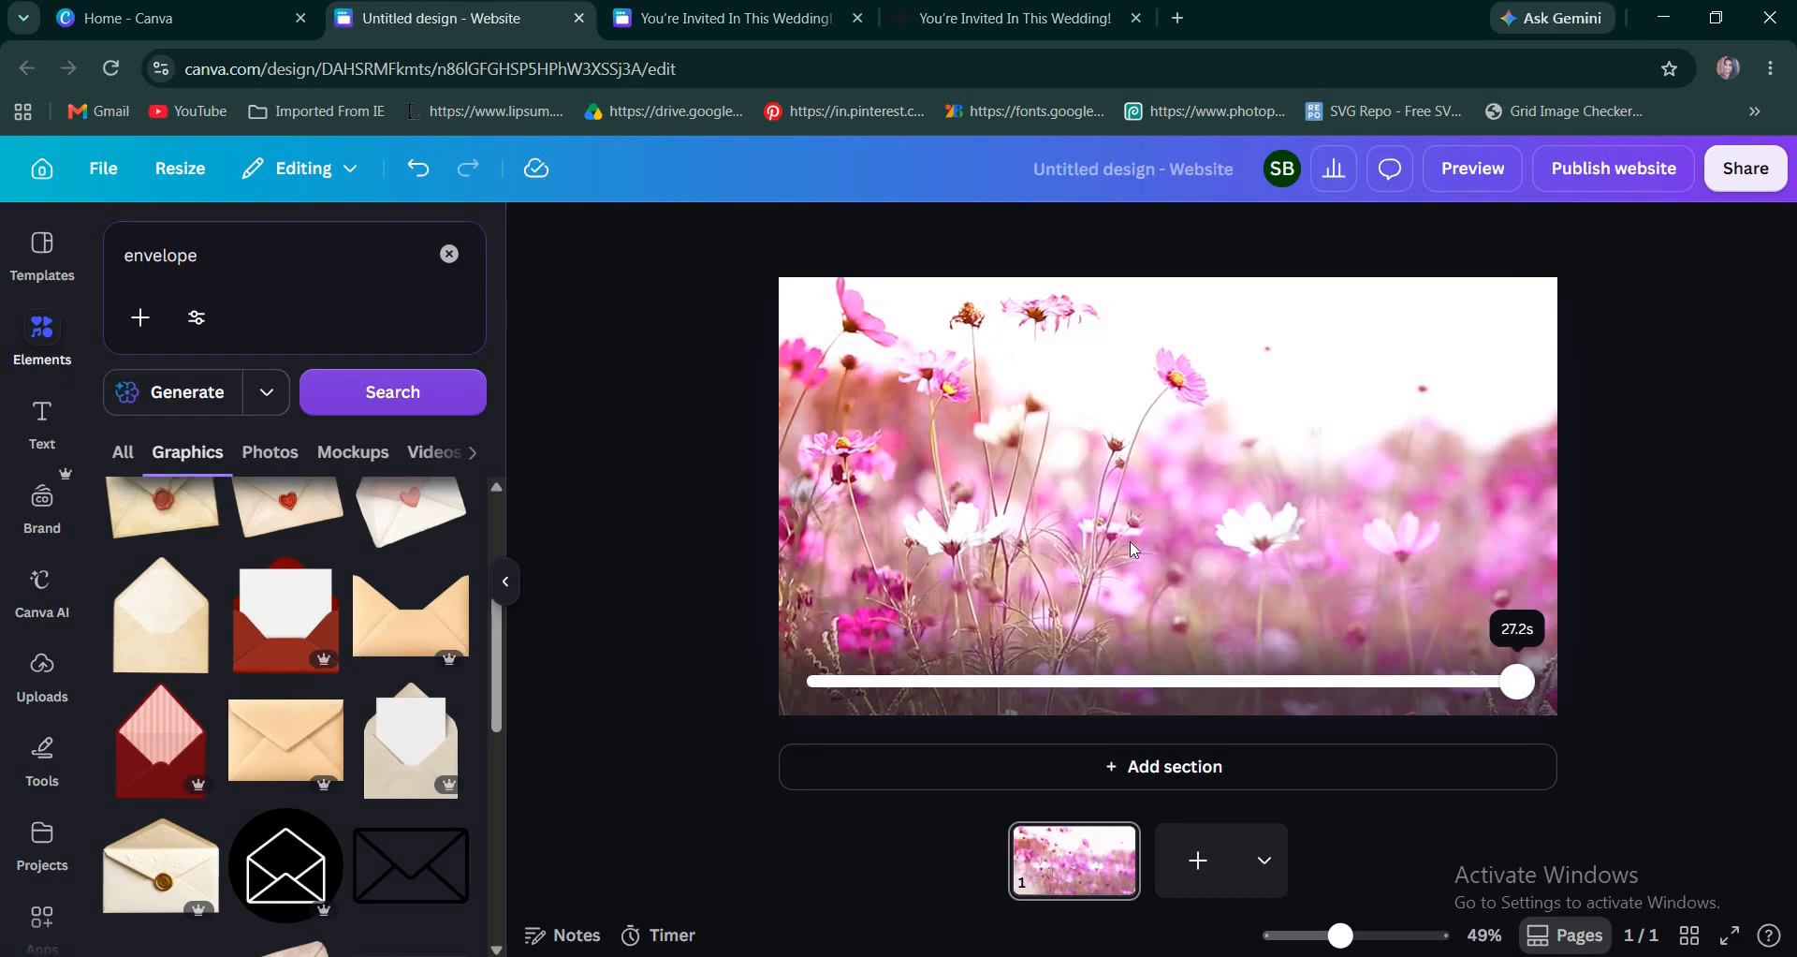
drag(924, 323, 1143, 515)
click(178, 659)
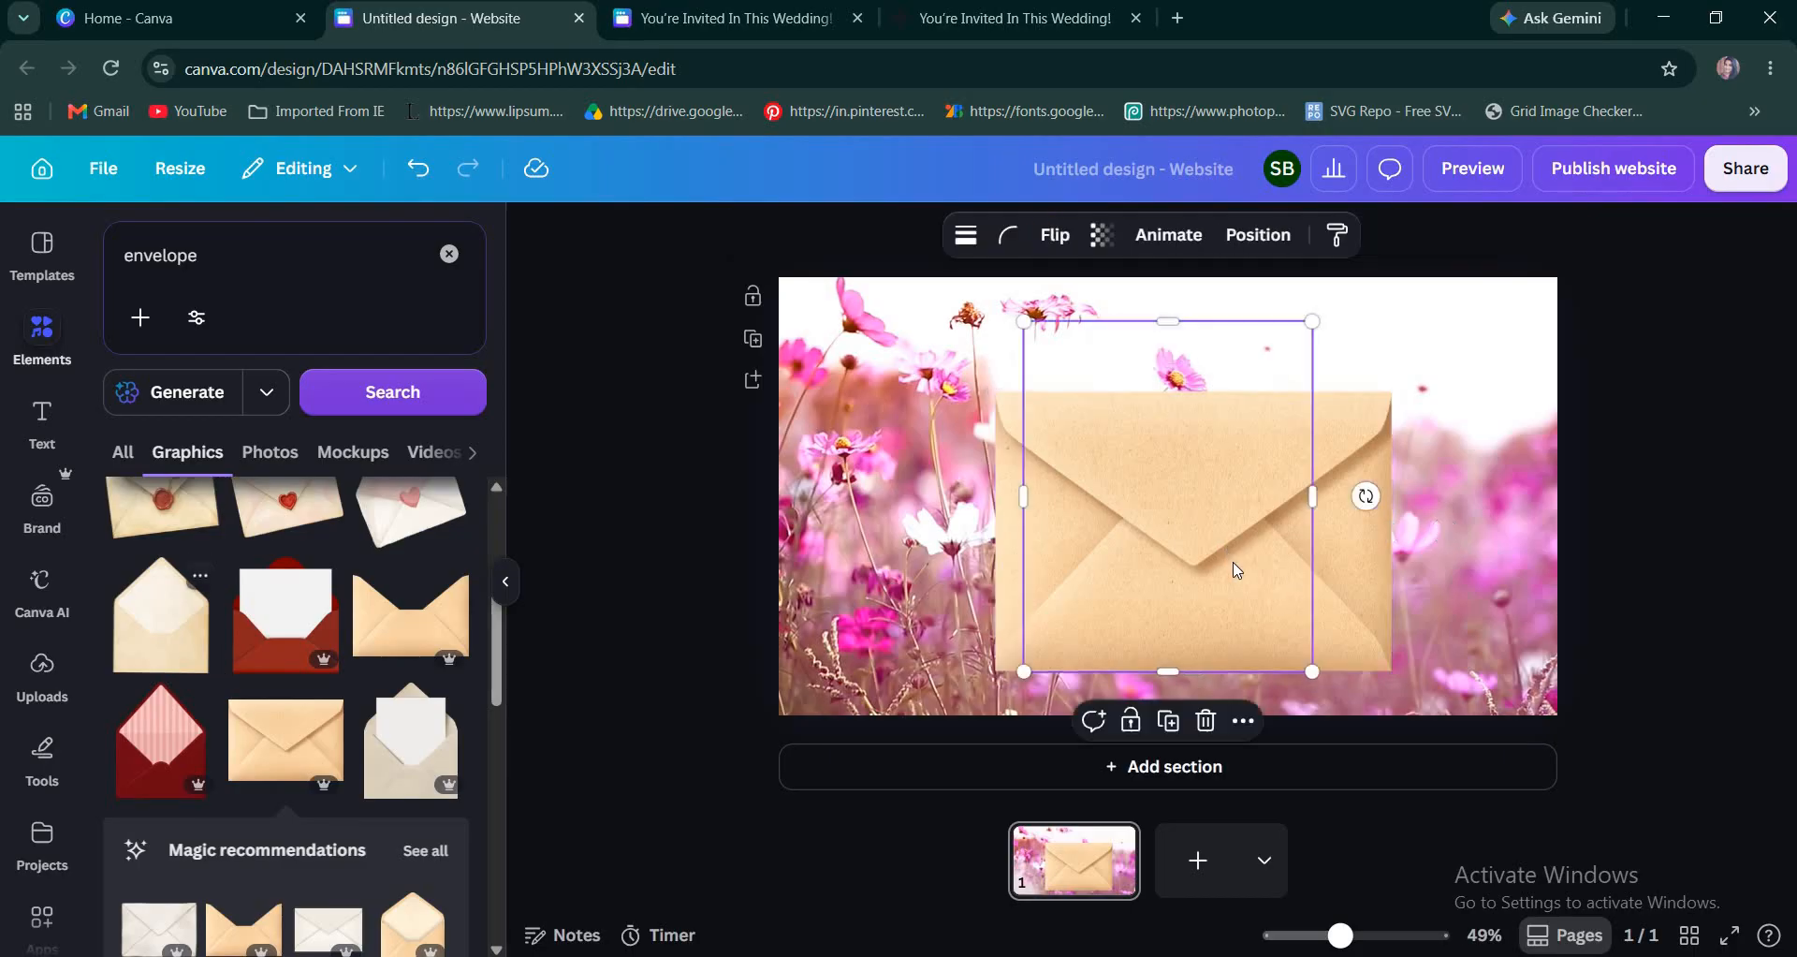
drag(1238, 570, 1486, 566)
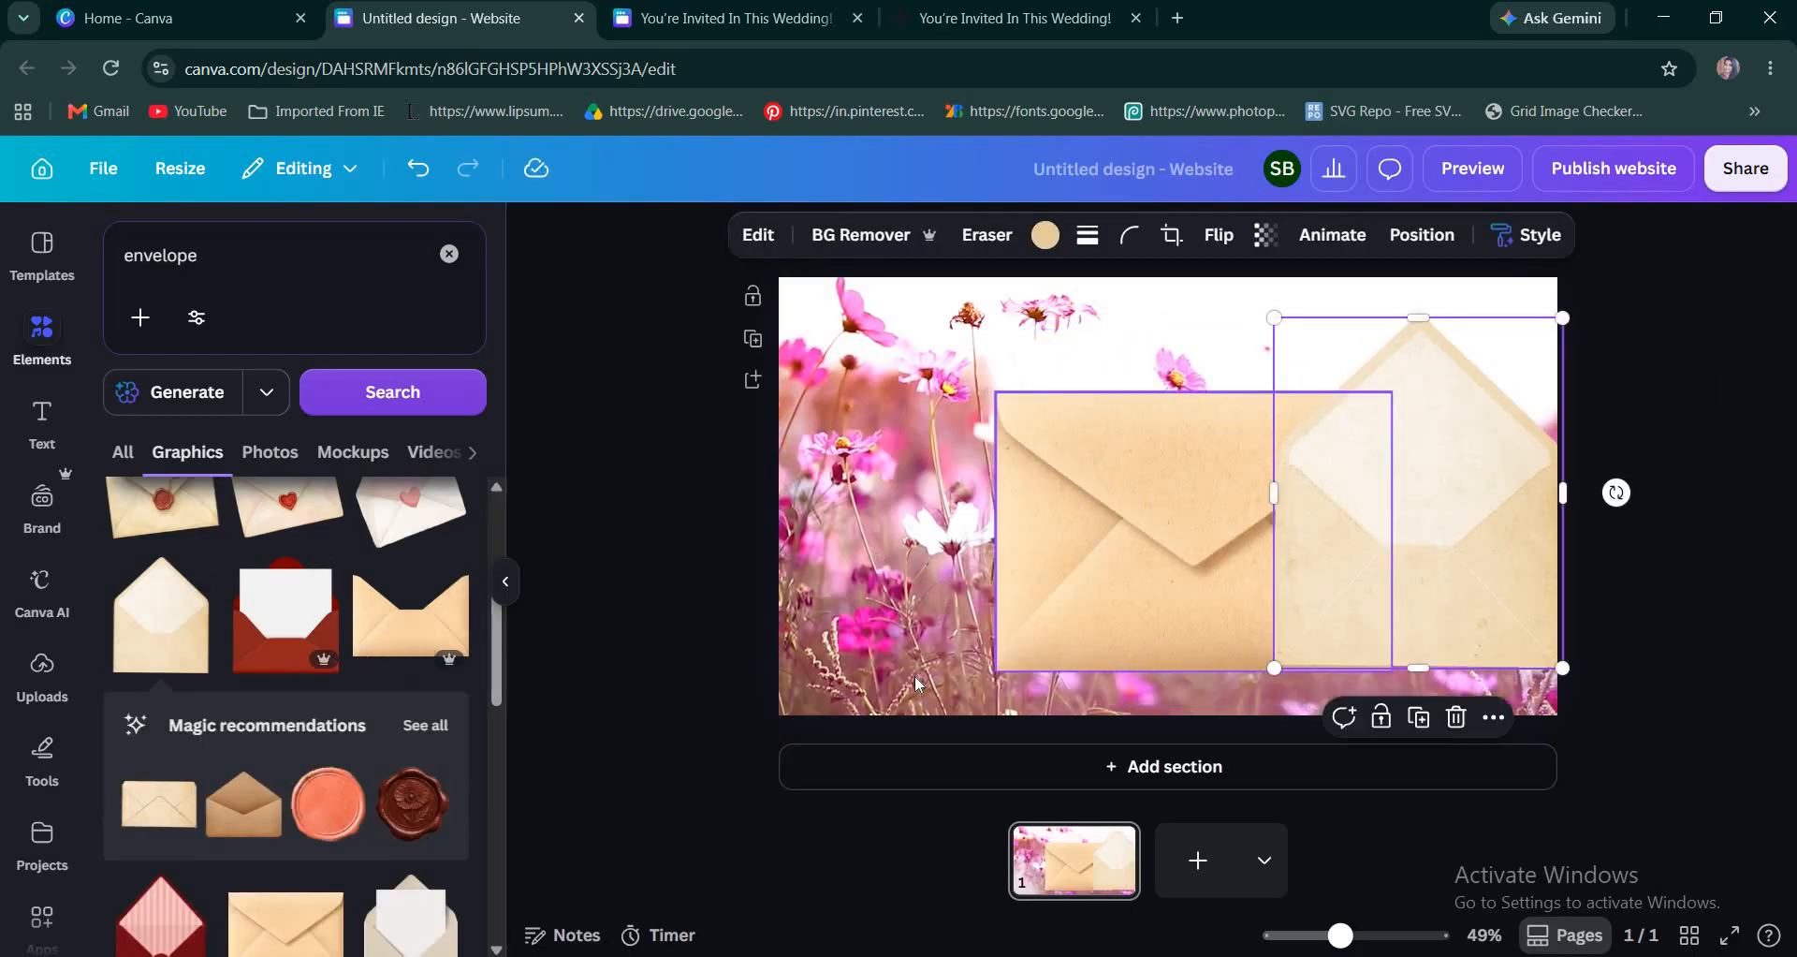
key(Escape)
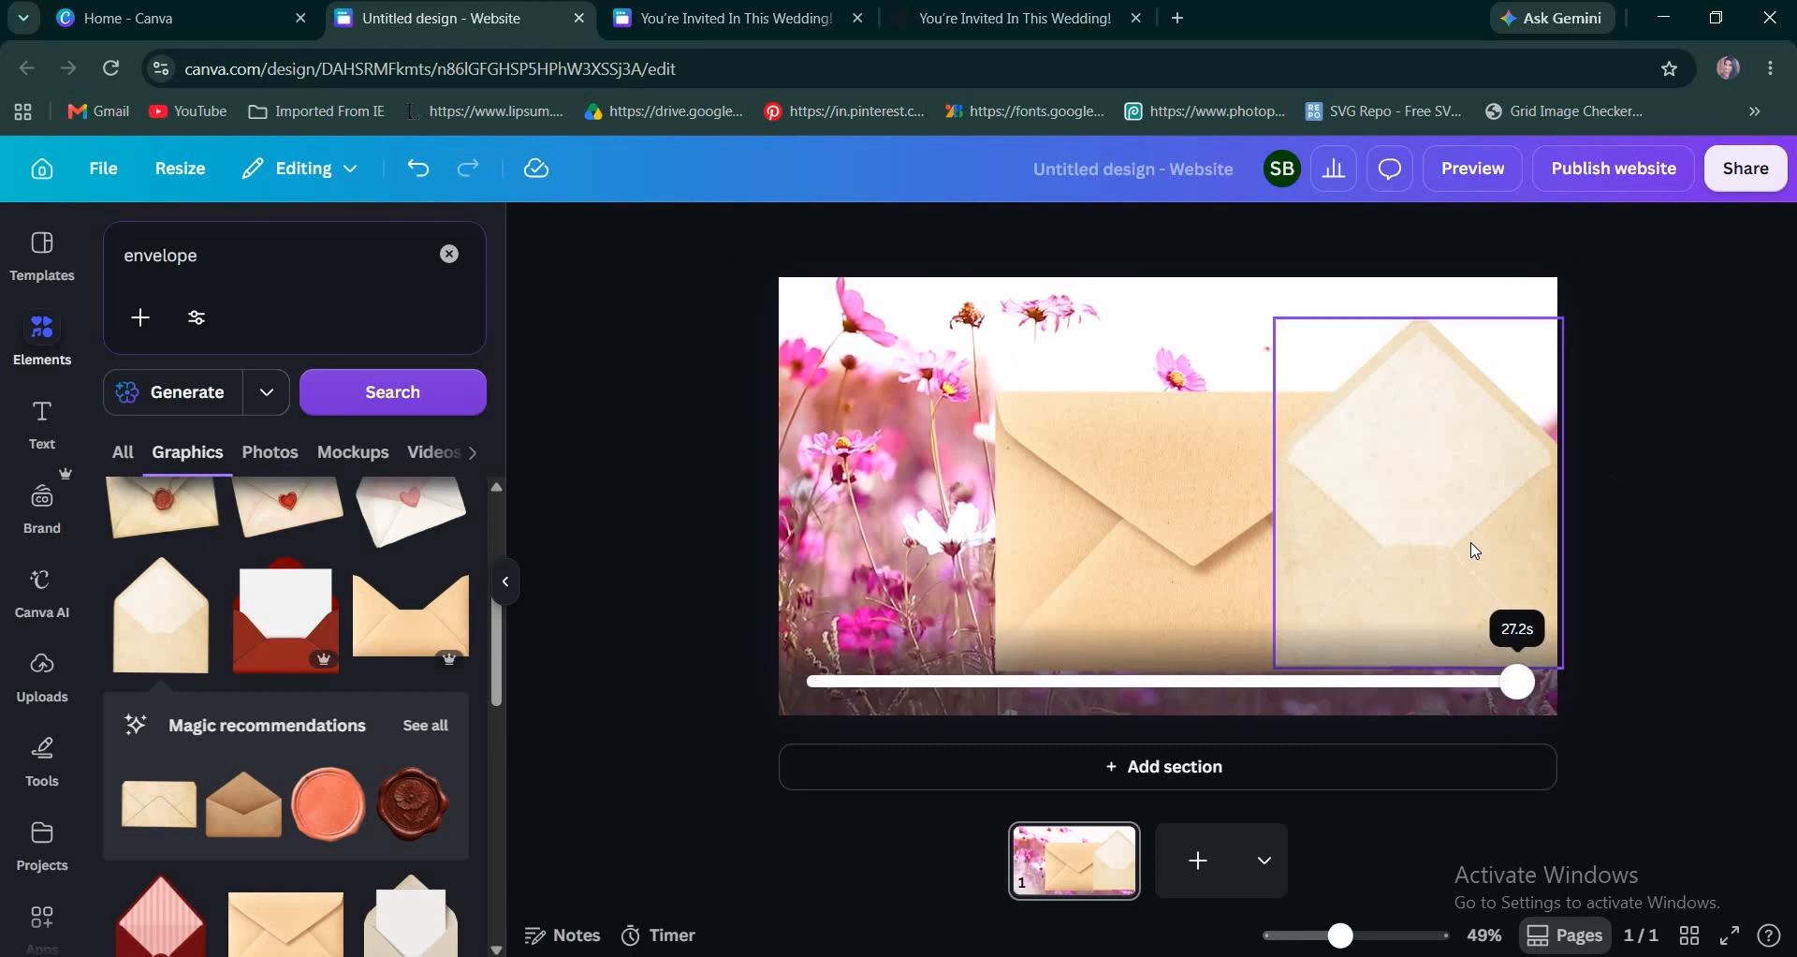
click(1512, 531)
key(Delete)
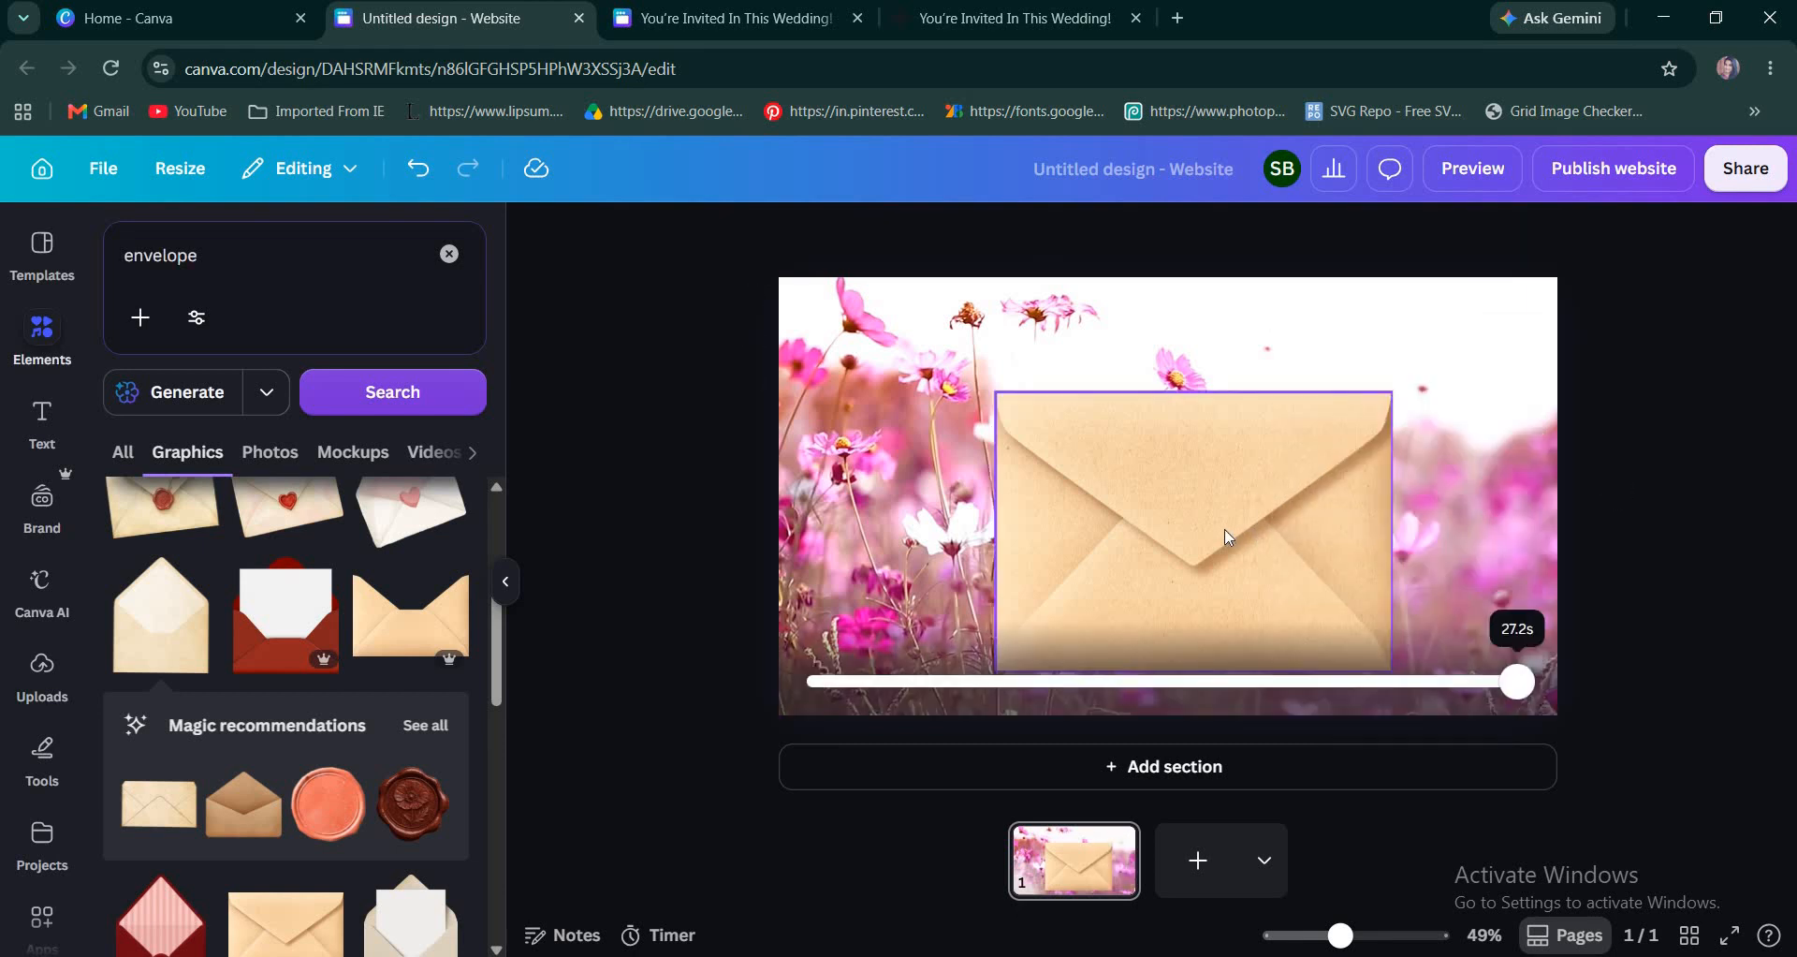
Enlarge the closed envelope to about 750 by 530 and center it horizontally on the page.
drag(1212, 520, 1196, 517)
drag(979, 391, 950, 369)
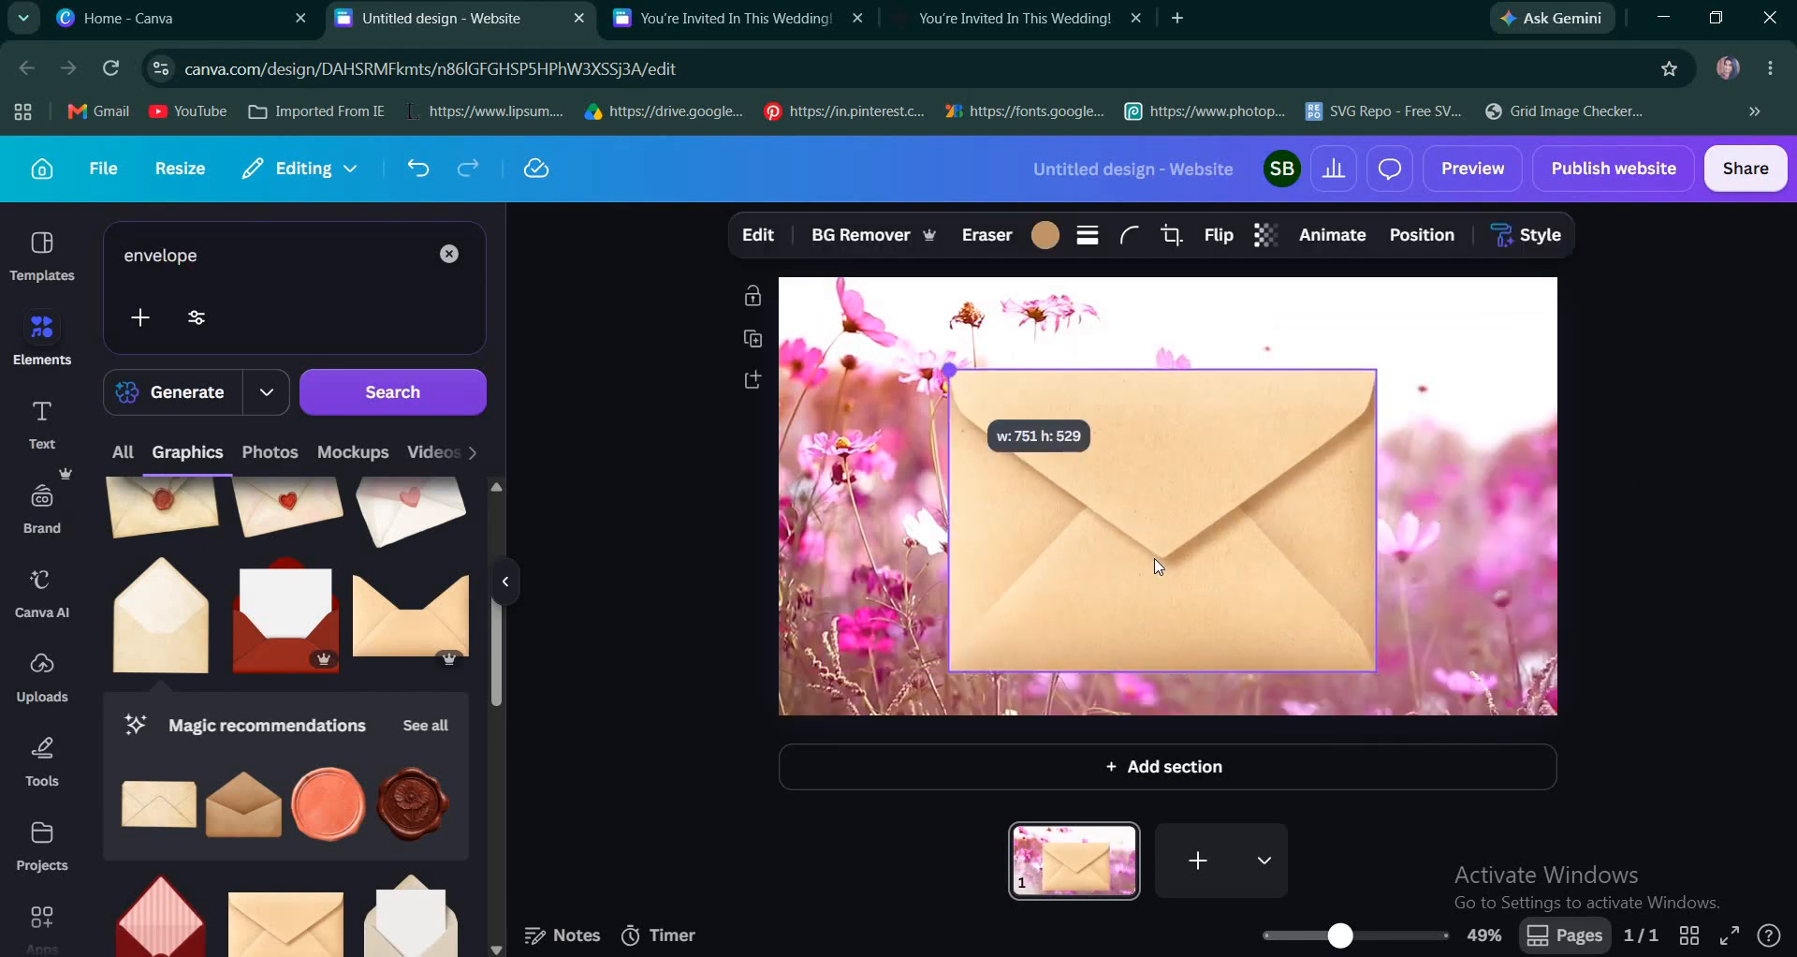
mouse_move(1158, 566)
mouse_down()
mouse_move(1175, 554)
mouse_move(1159, 576)
mouse_up()
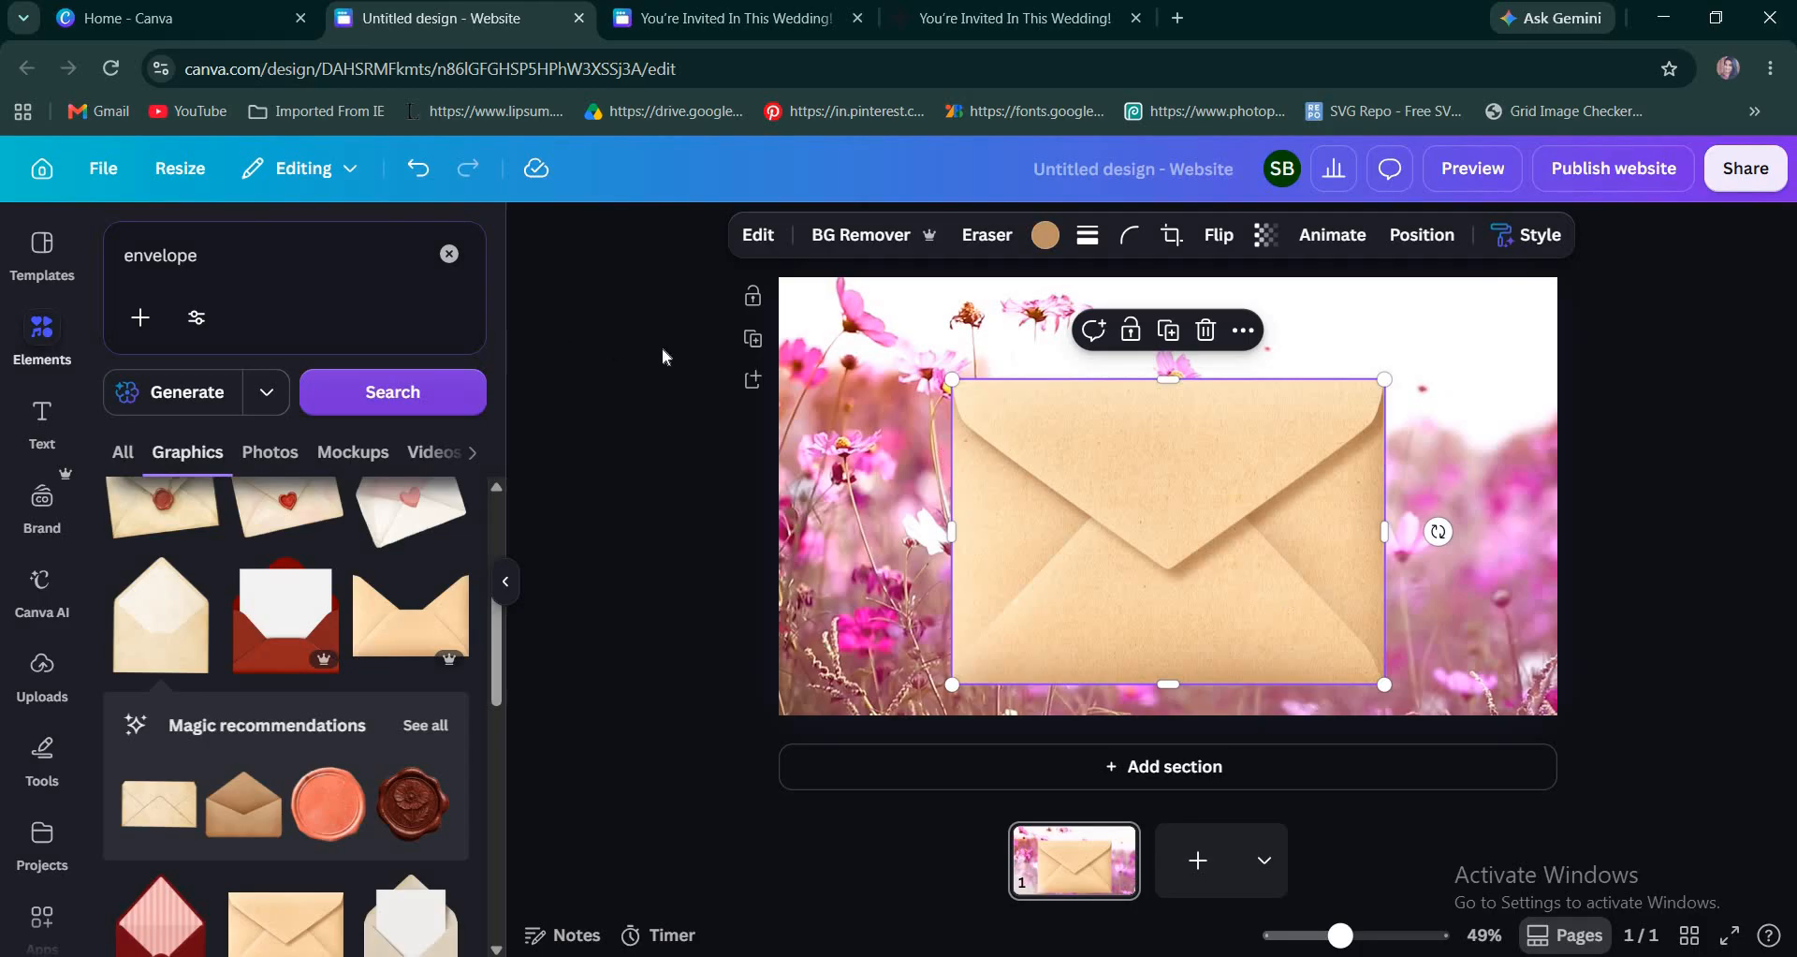
Search the graphics for "golden wax seal" and add the round gold seal with the dripping ornament.
click(129, 261)
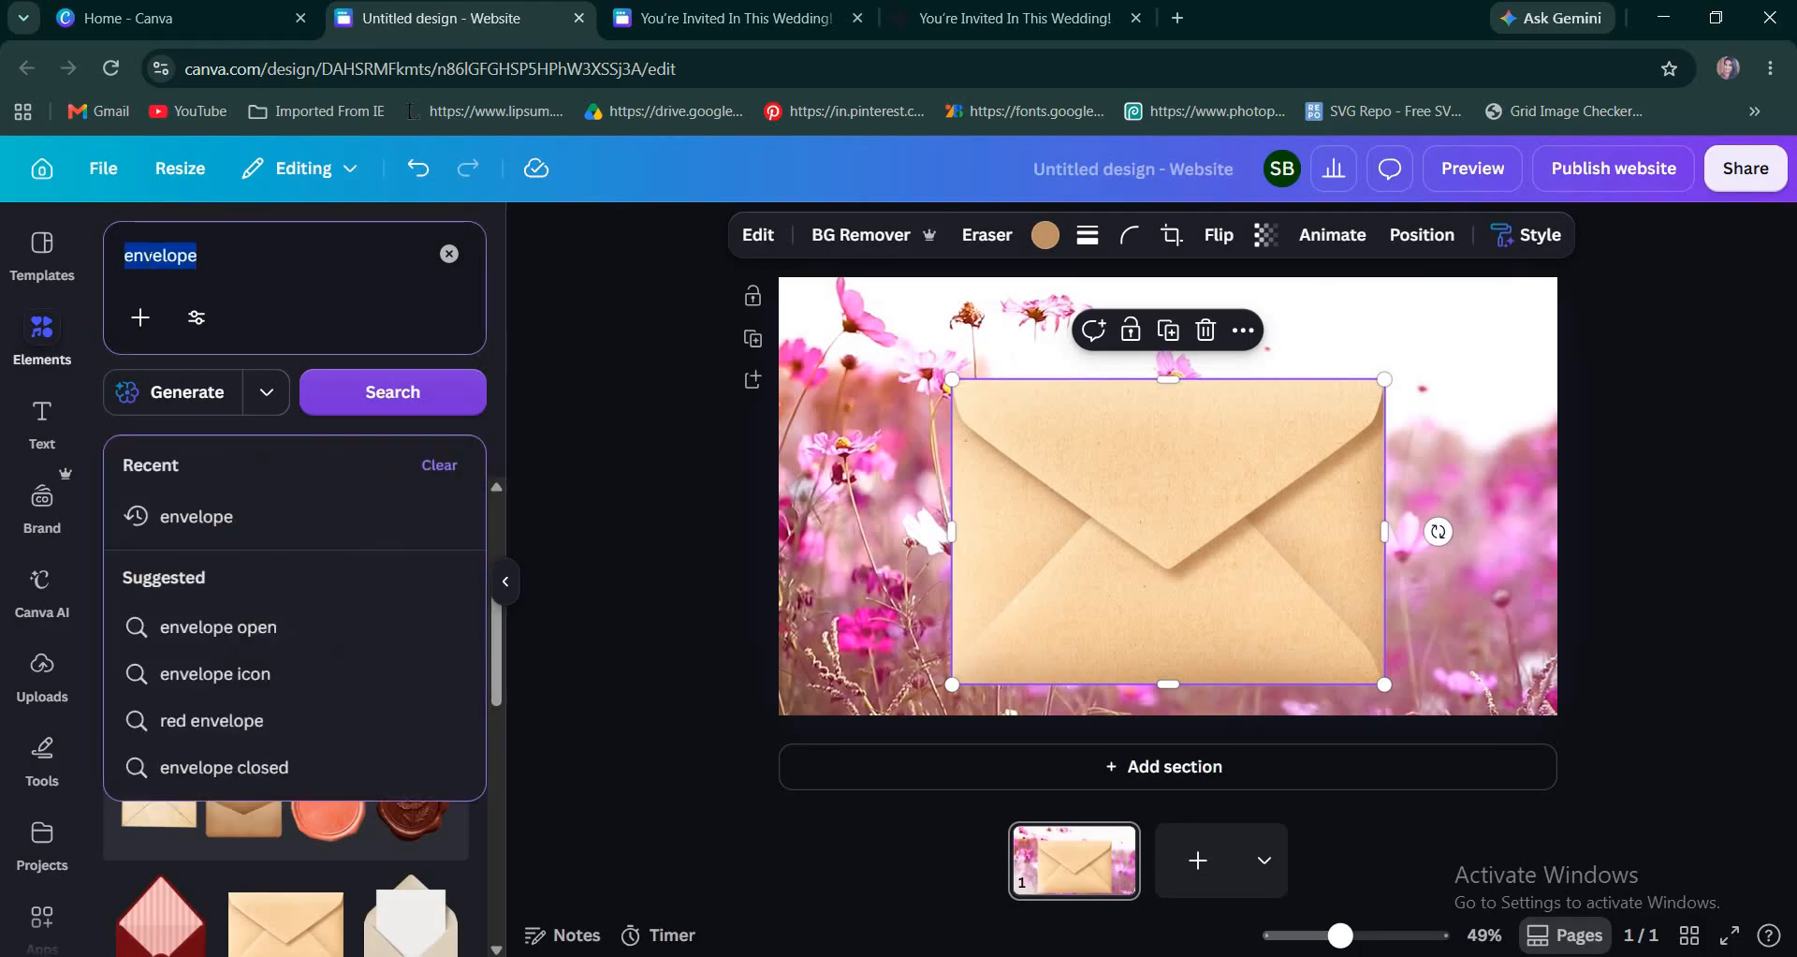
text(wax seal)
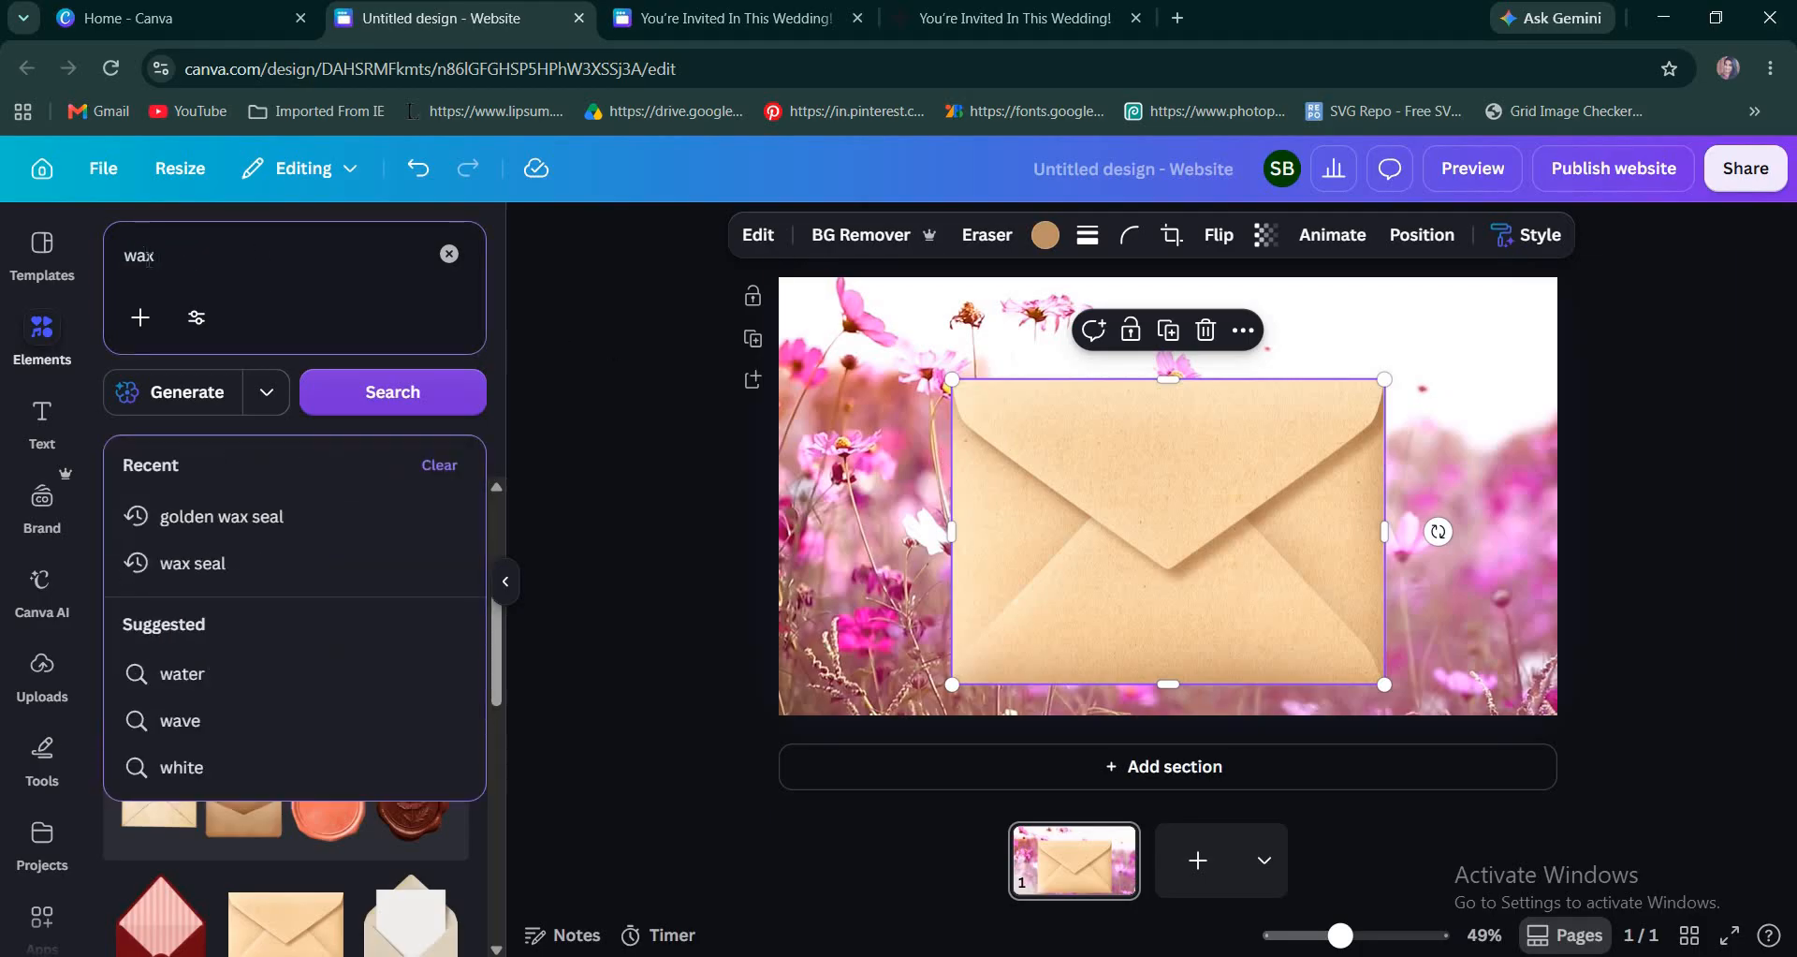
click(235, 518)
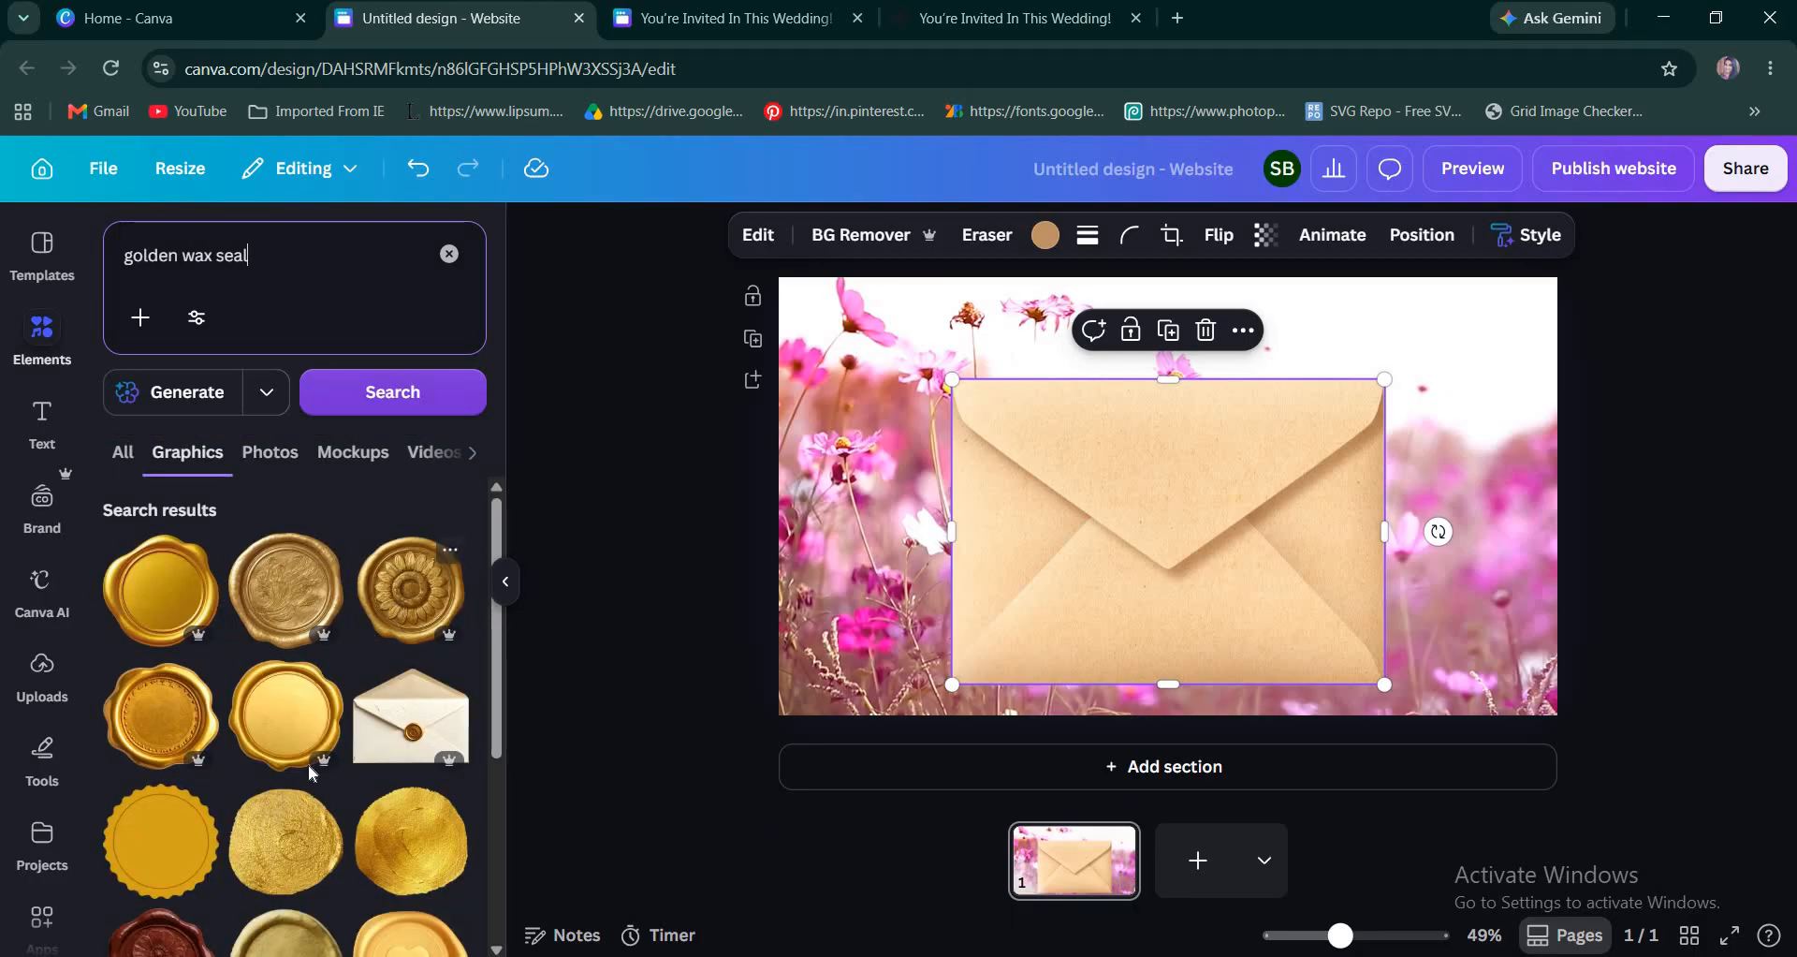
scroll(312, 776, down, 4)
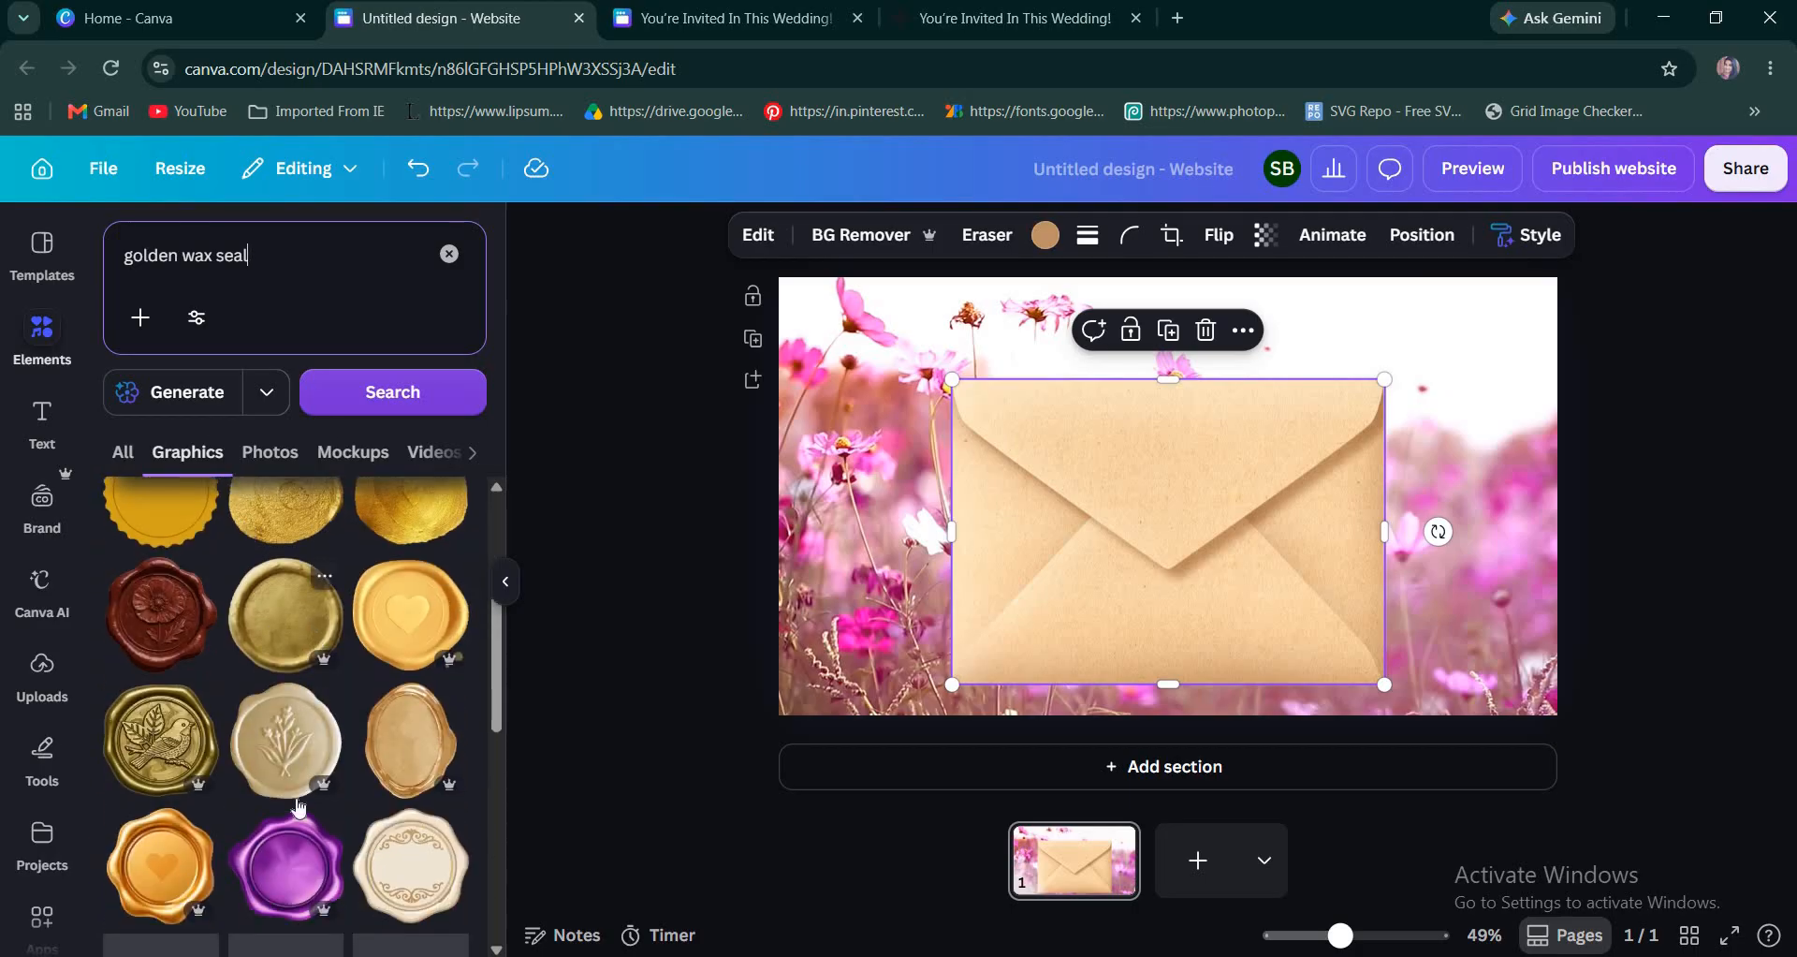
scroll(317, 780, down, 10)
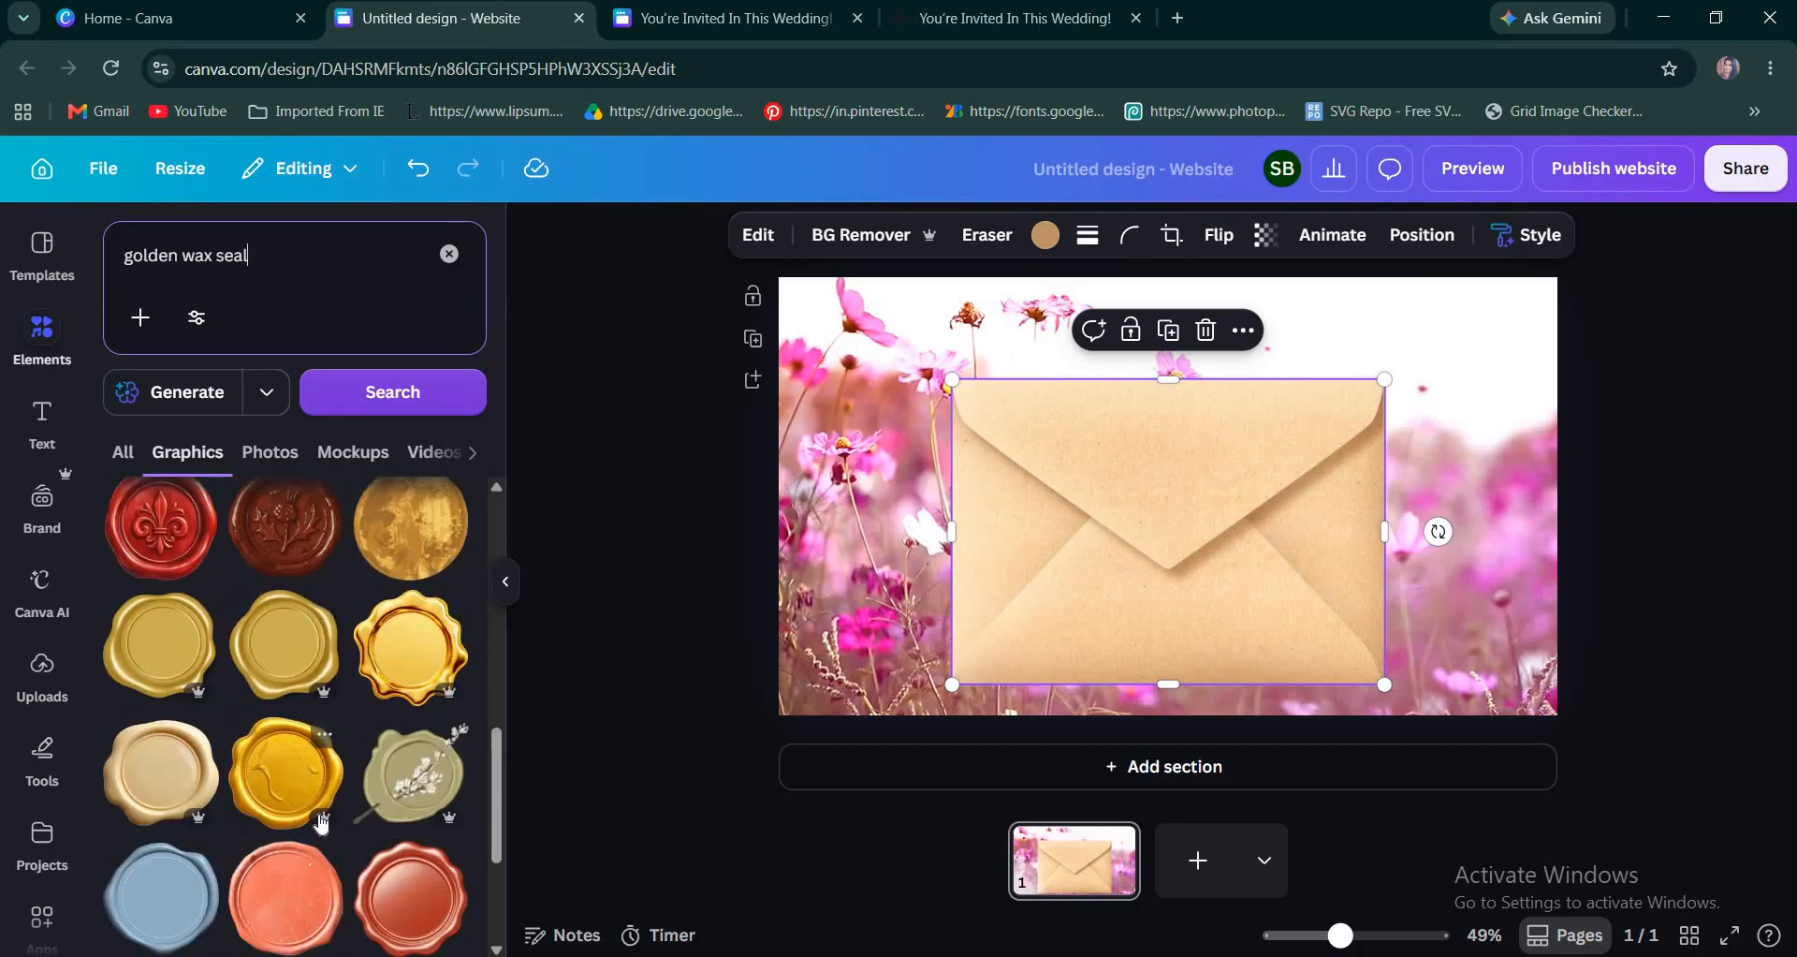
scroll(322, 823, down, 5)
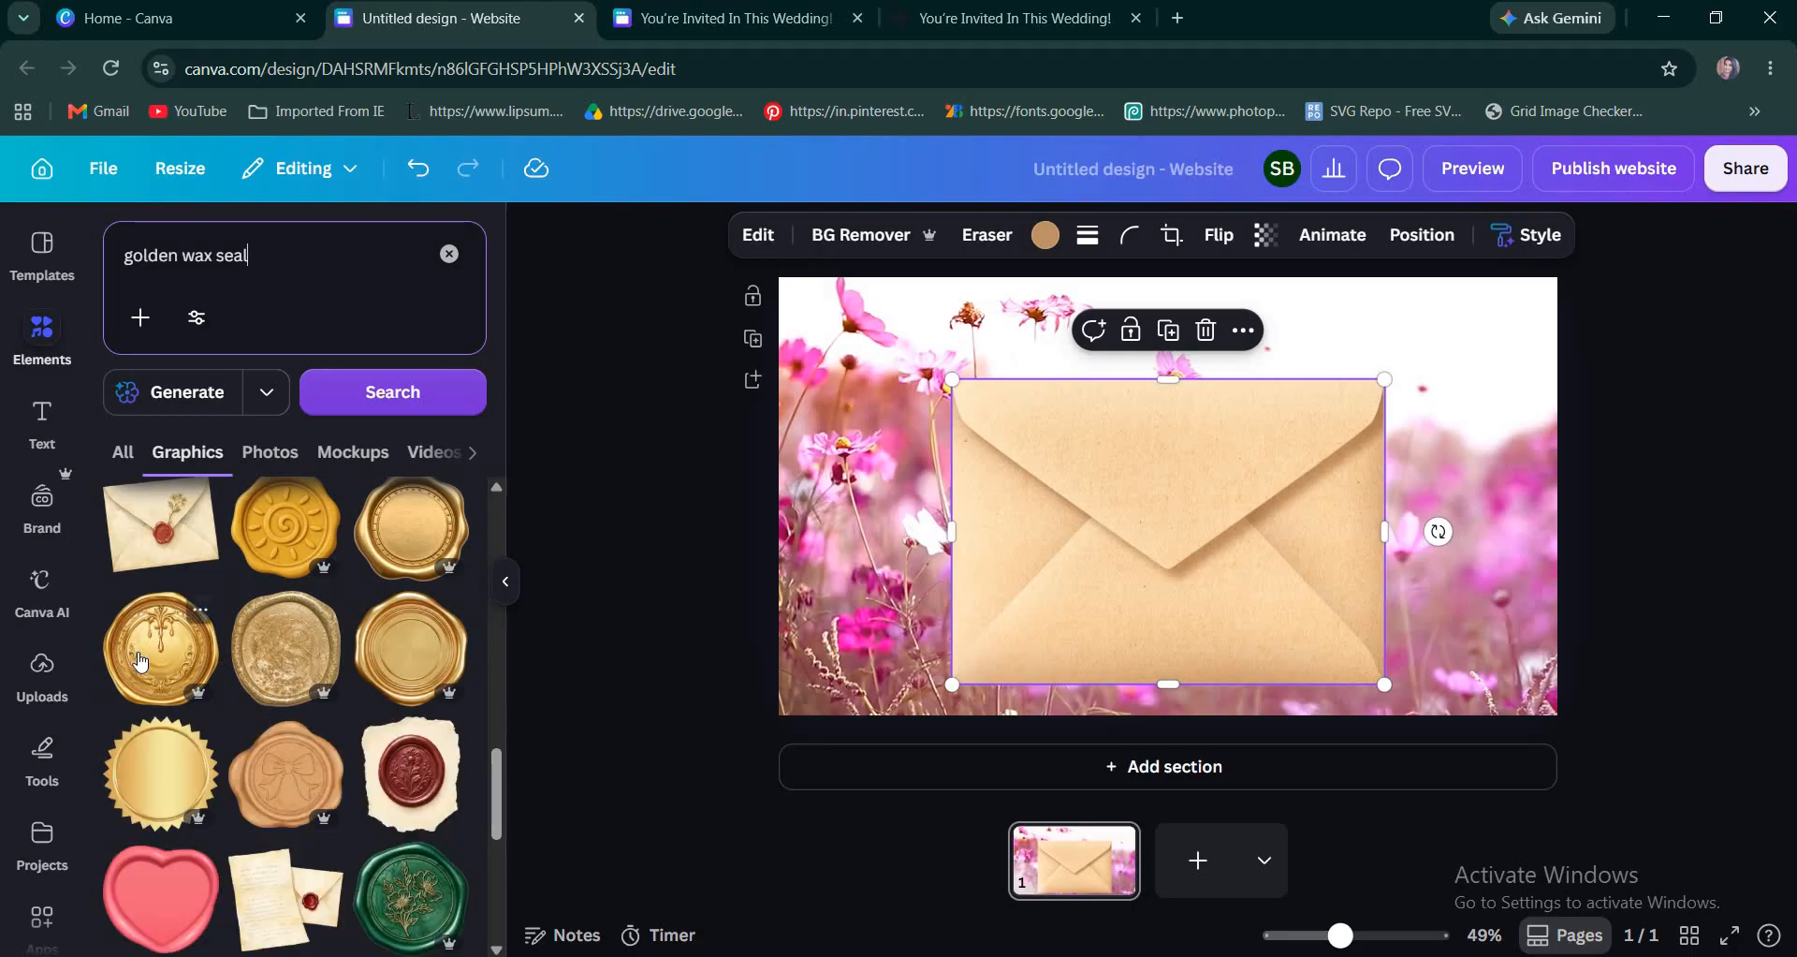
drag(991, 322, 1187, 514)
Shrink the gold wax seal slightly and center it over the tip of the envelope's flap.
drag(1259, 580, 1177, 568)
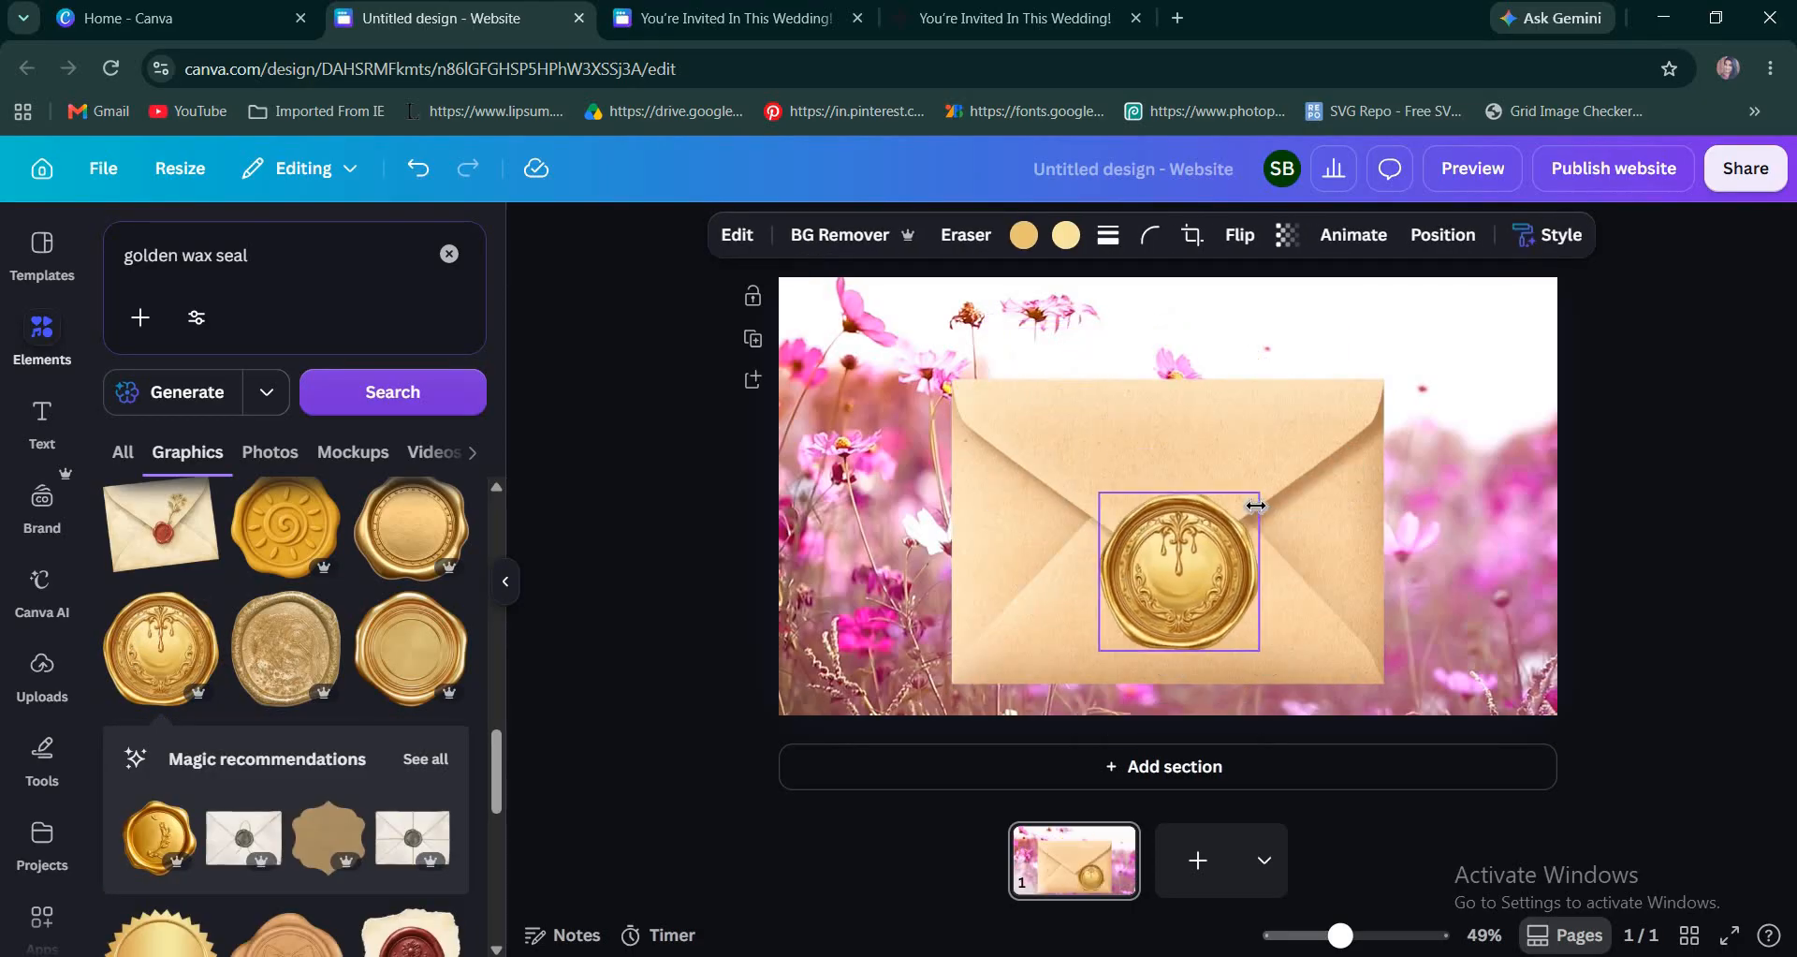
drag(1257, 495, 1236, 516)
mouse_move(1141, 595)
mouse_down()
mouse_move(1159, 589)
mouse_move(1143, 591)
mouse_up()
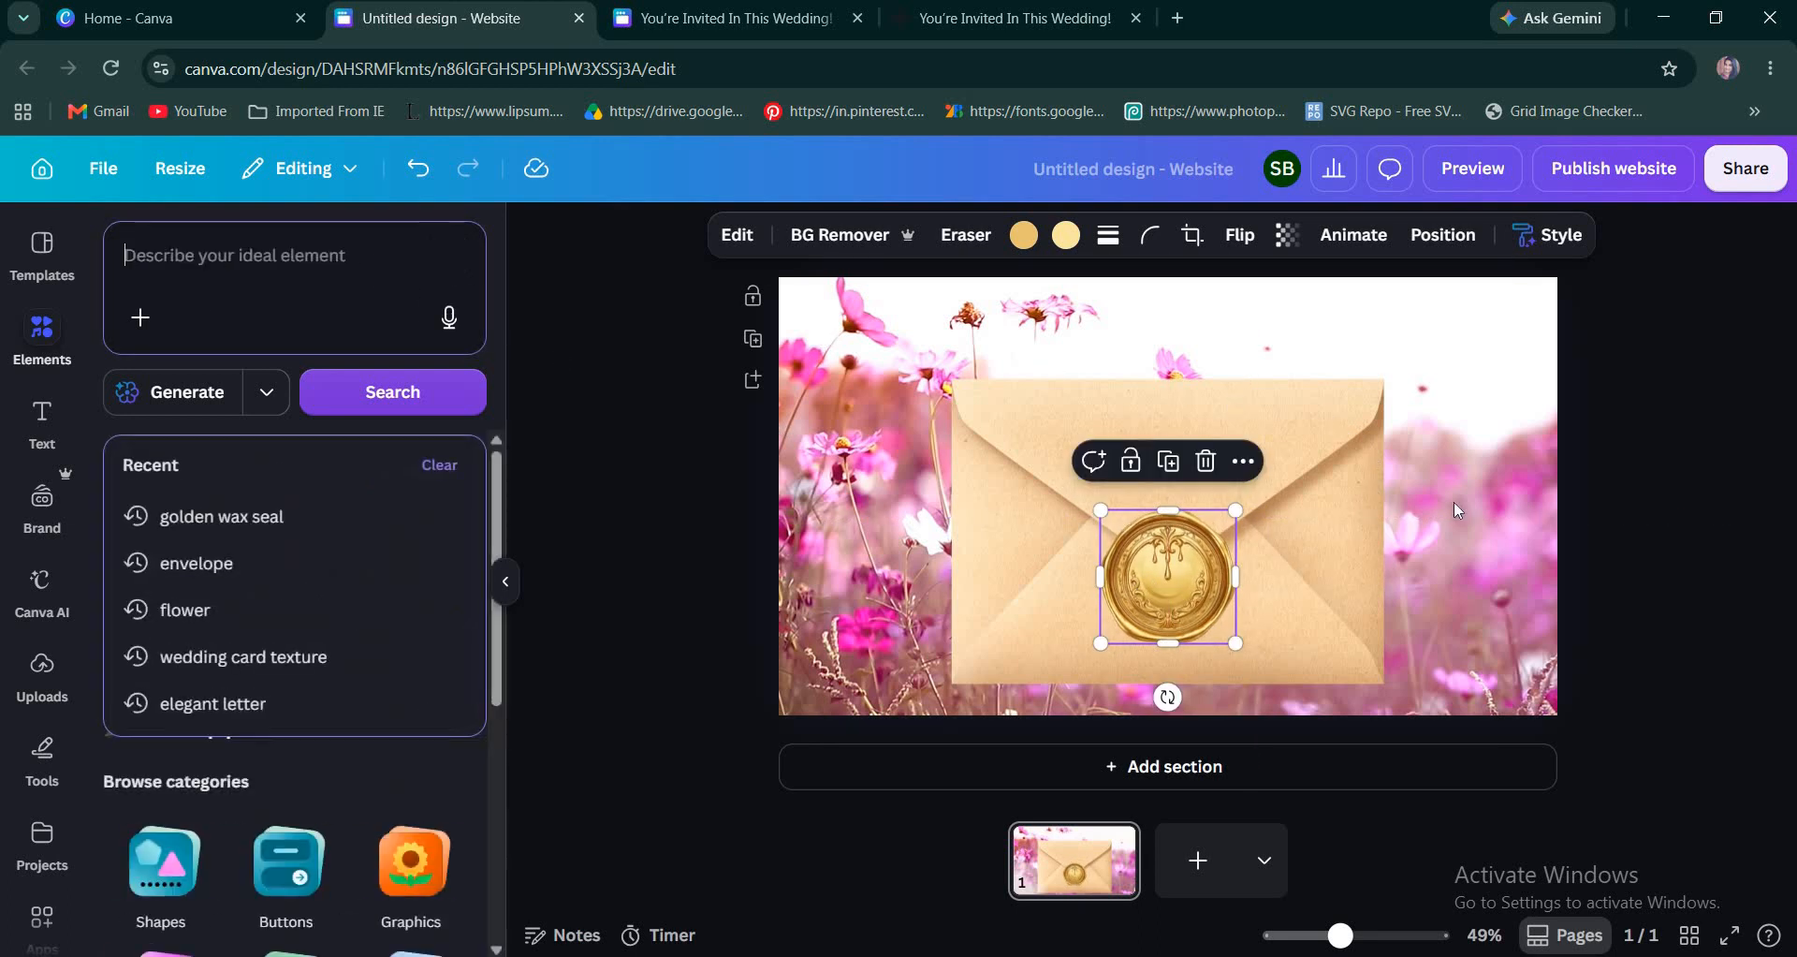
click(1622, 509)
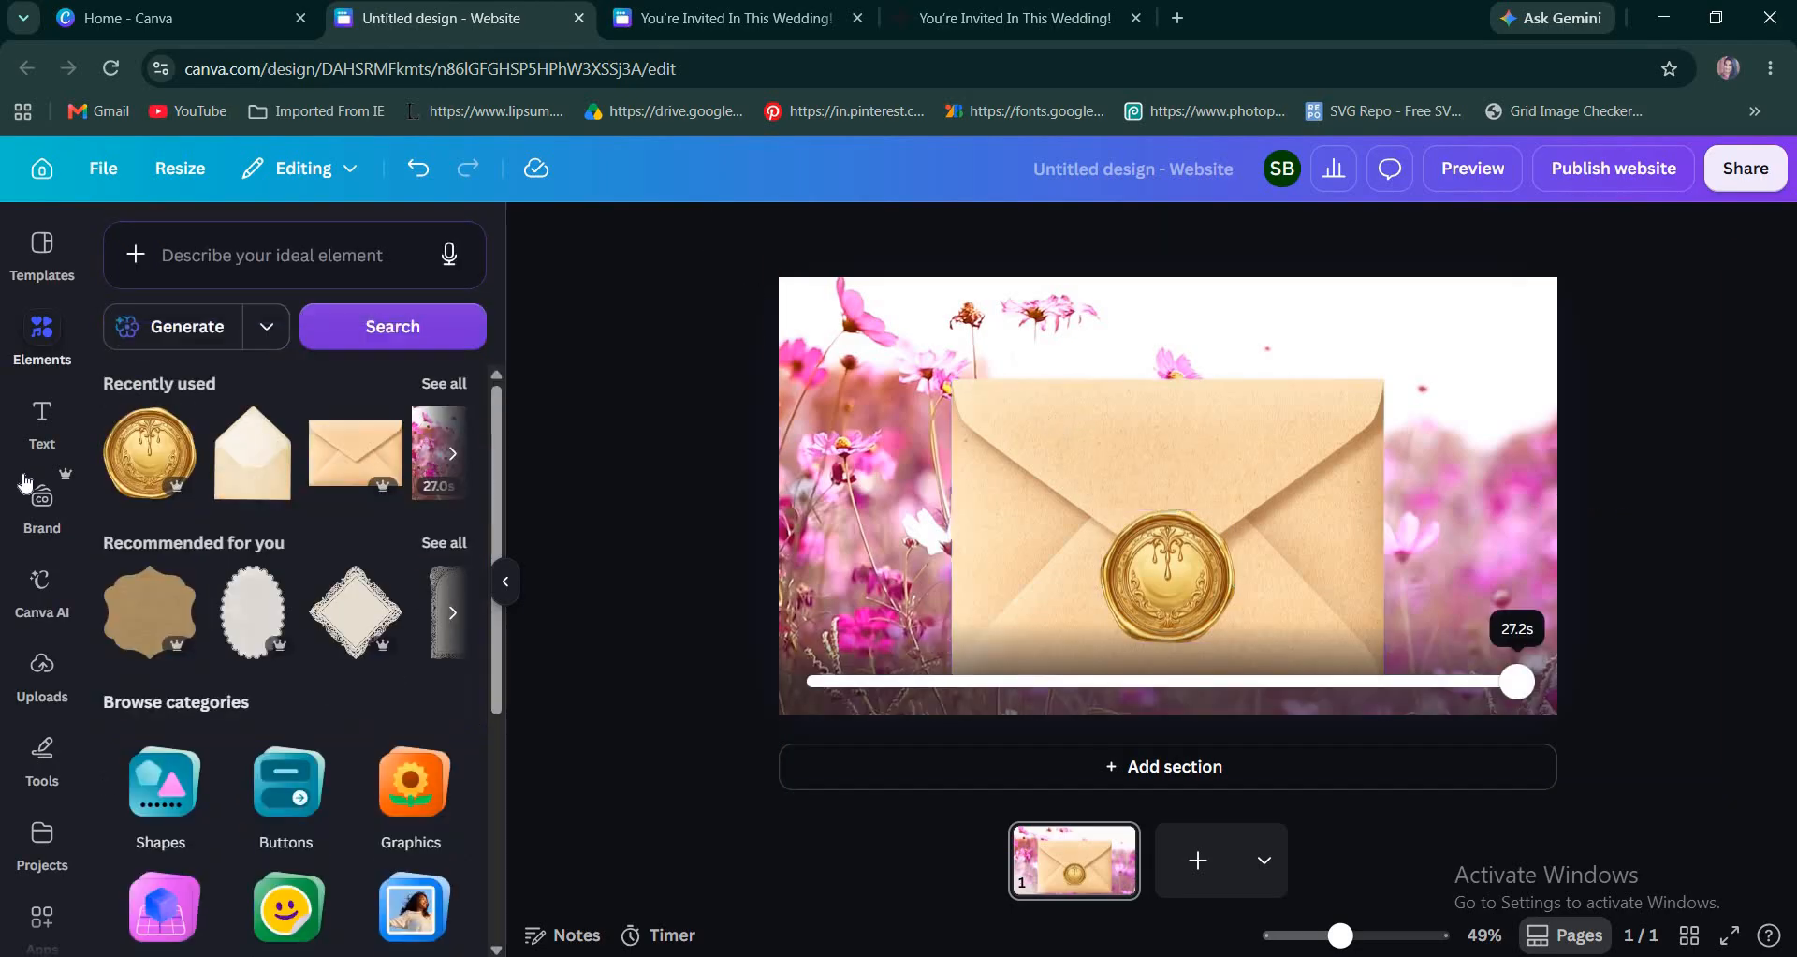
Add the heading "You're Invited In This Wedding Ceremony!" and fit it on two lines over the upper part of the envelope.
click(45, 421)
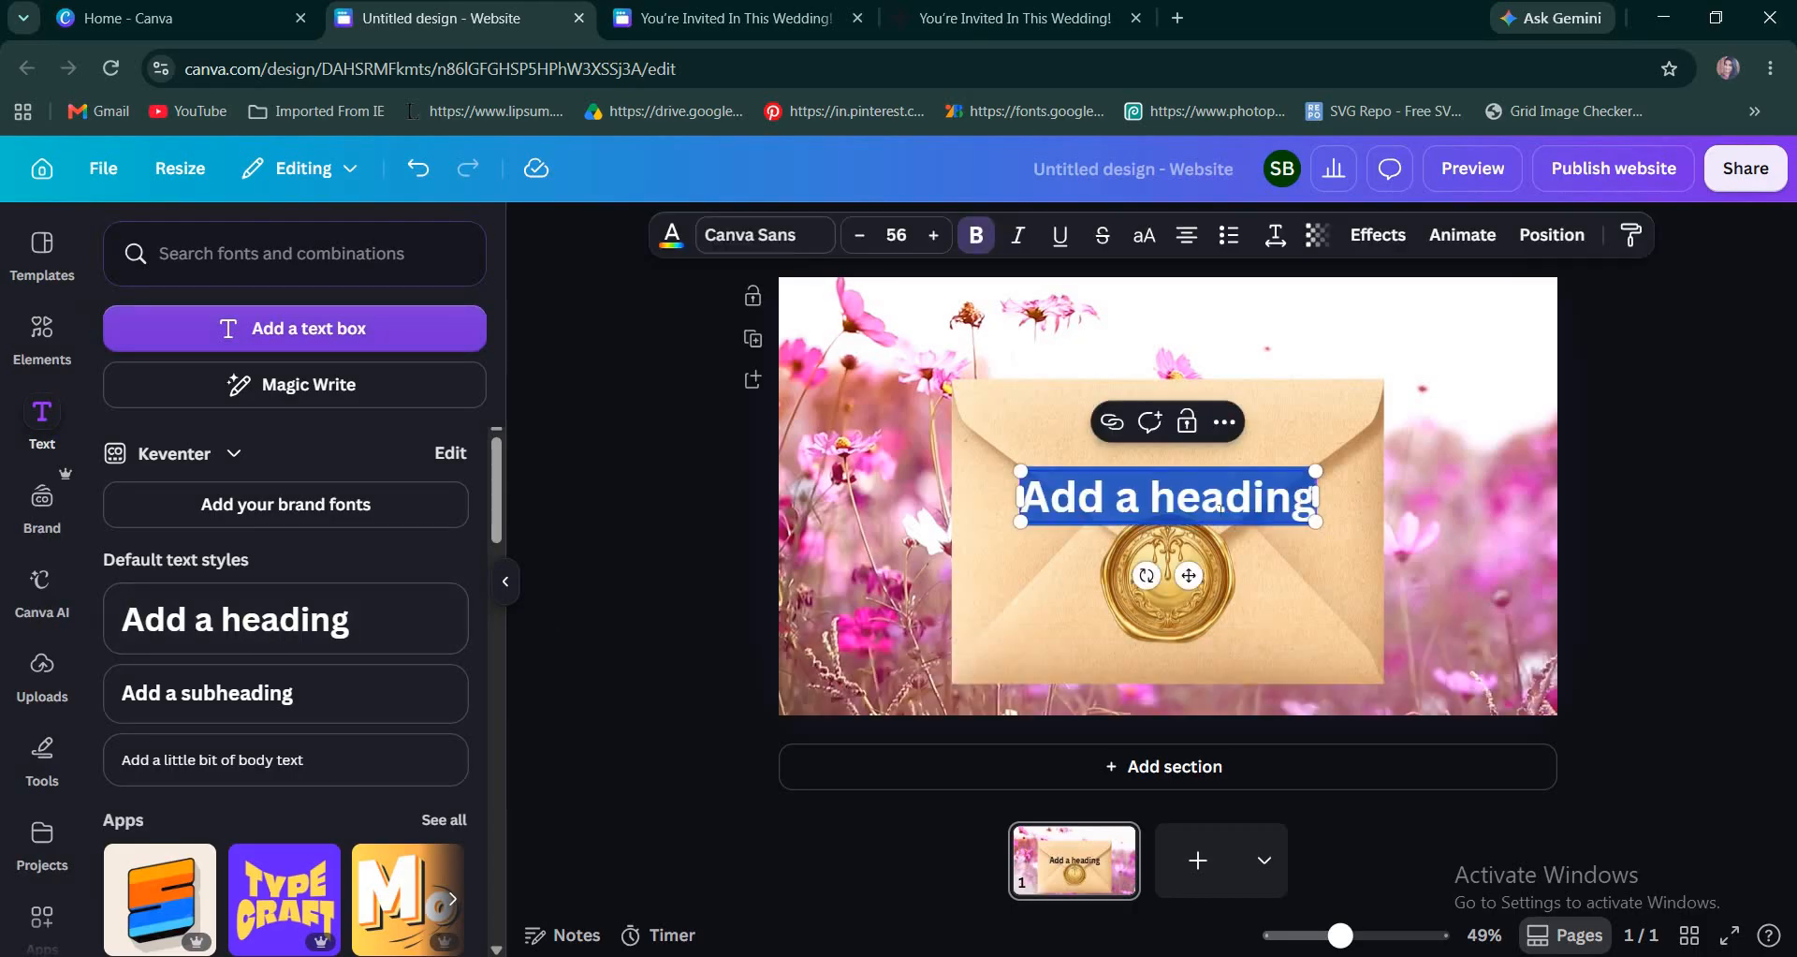
text(You)
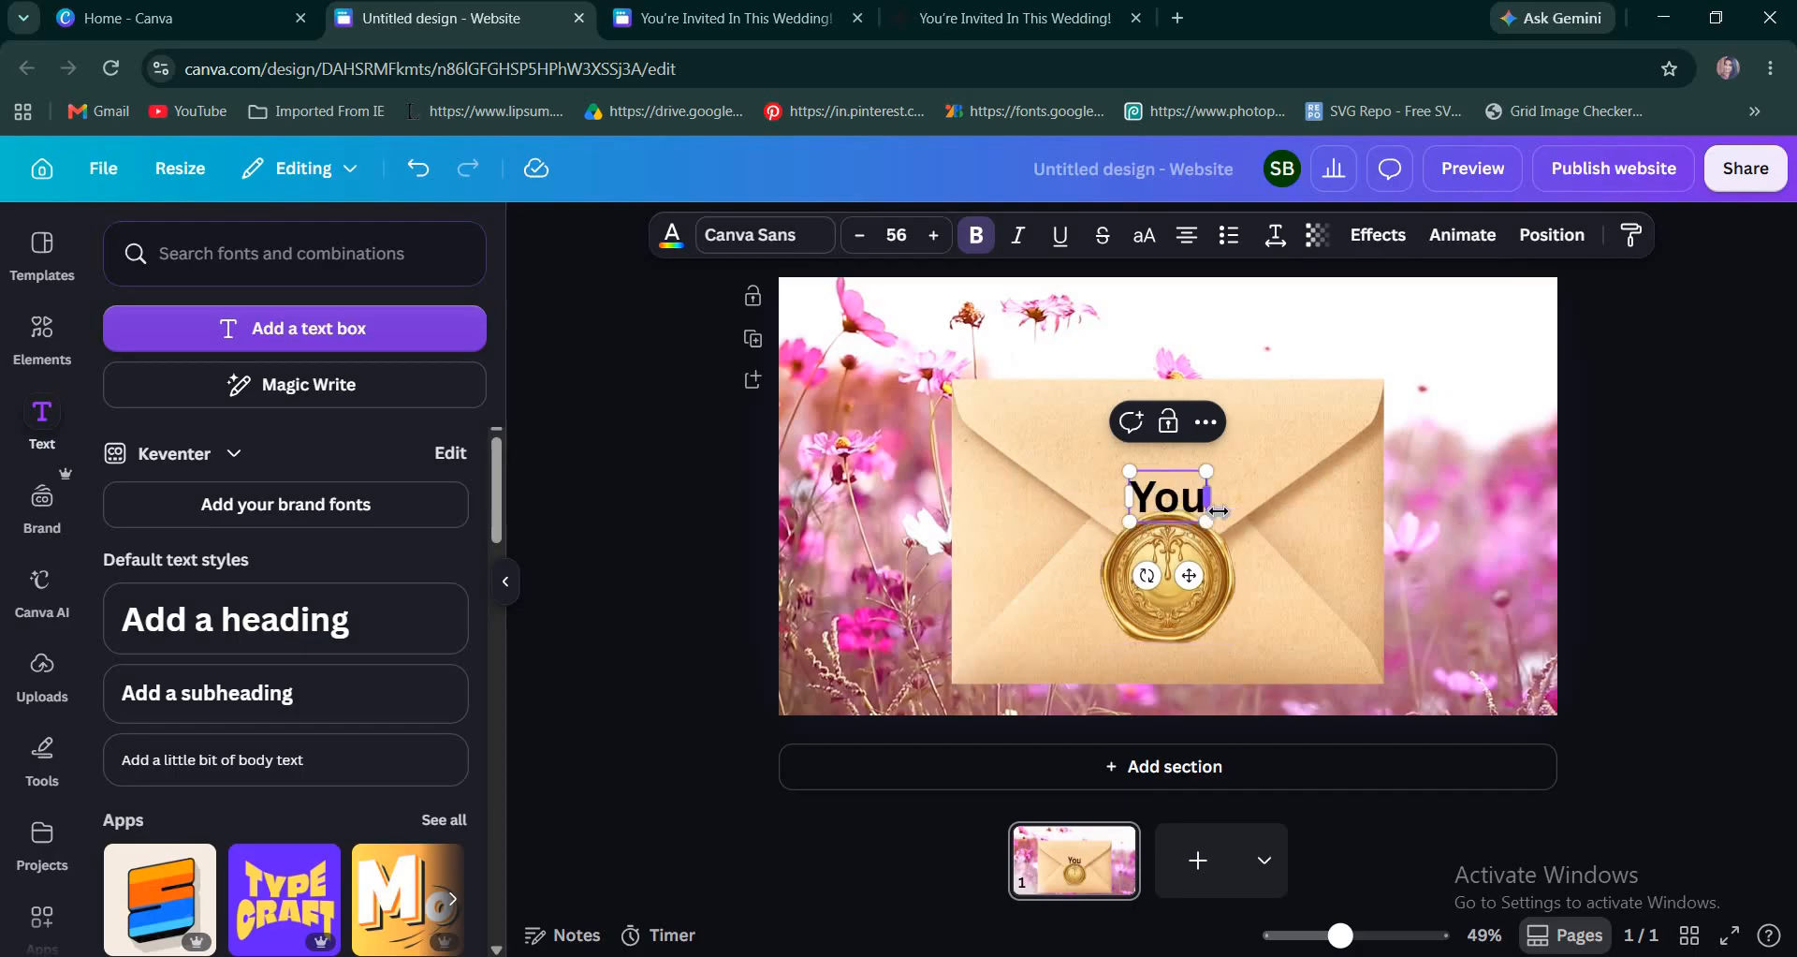
text('re I)
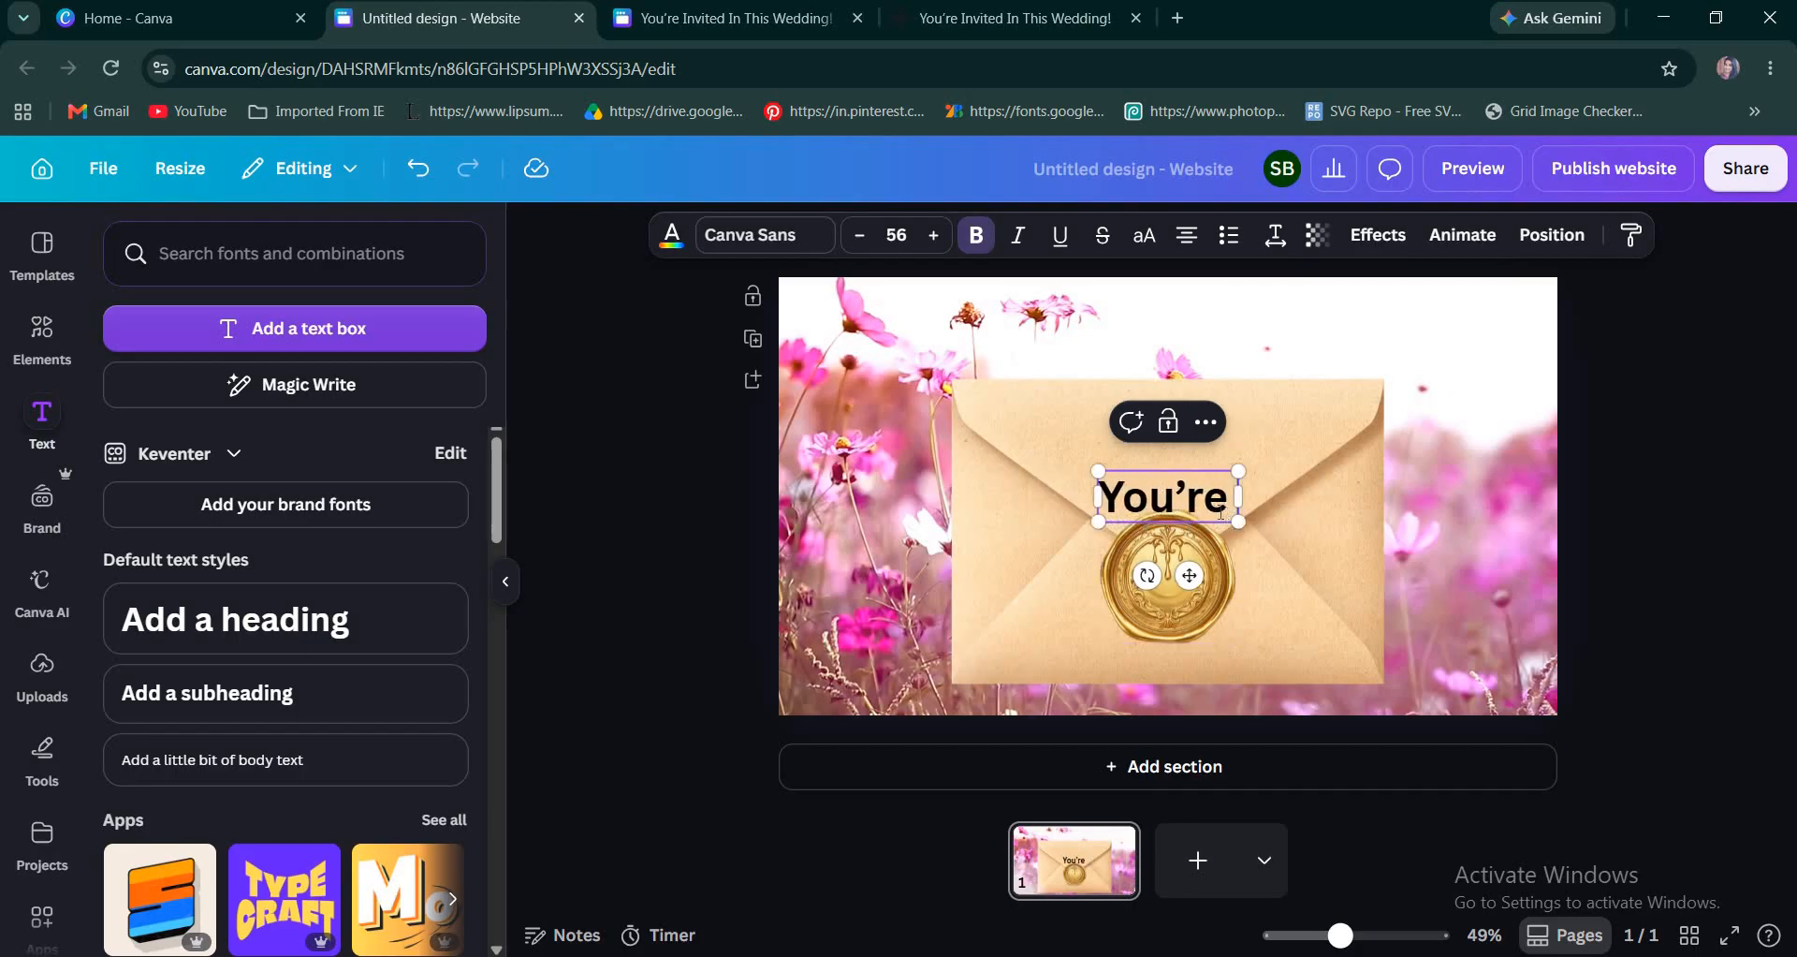
text(nvite)
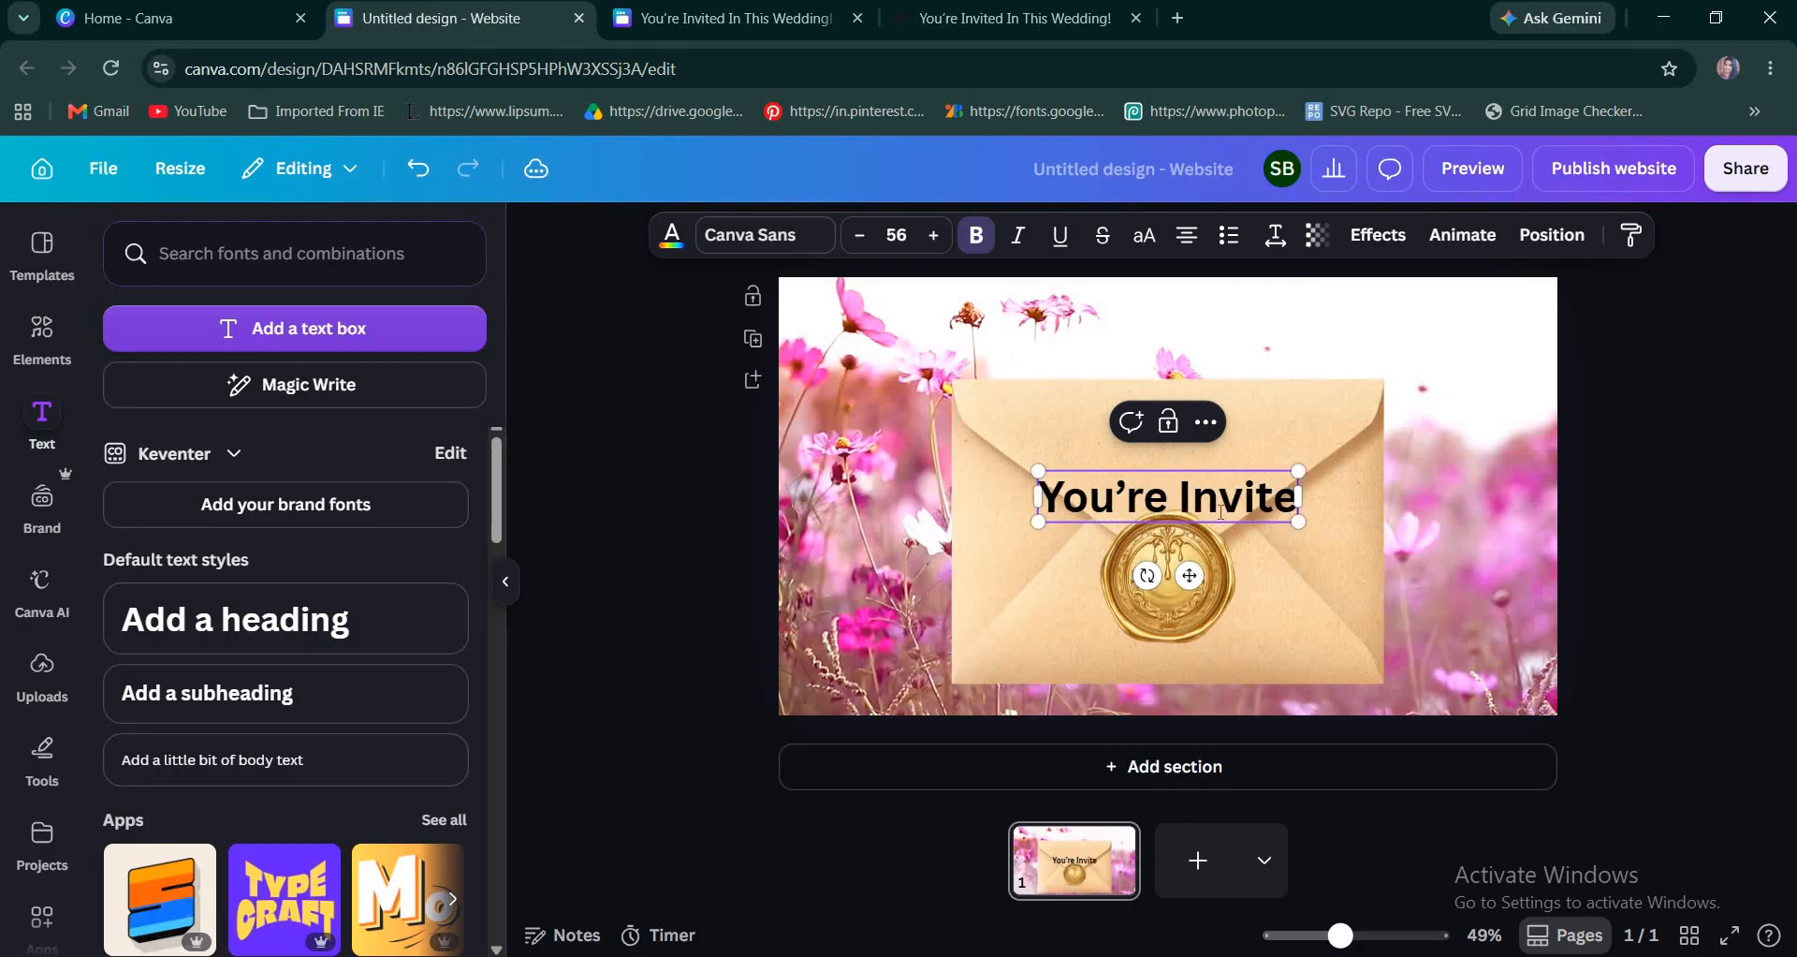
text(d I)
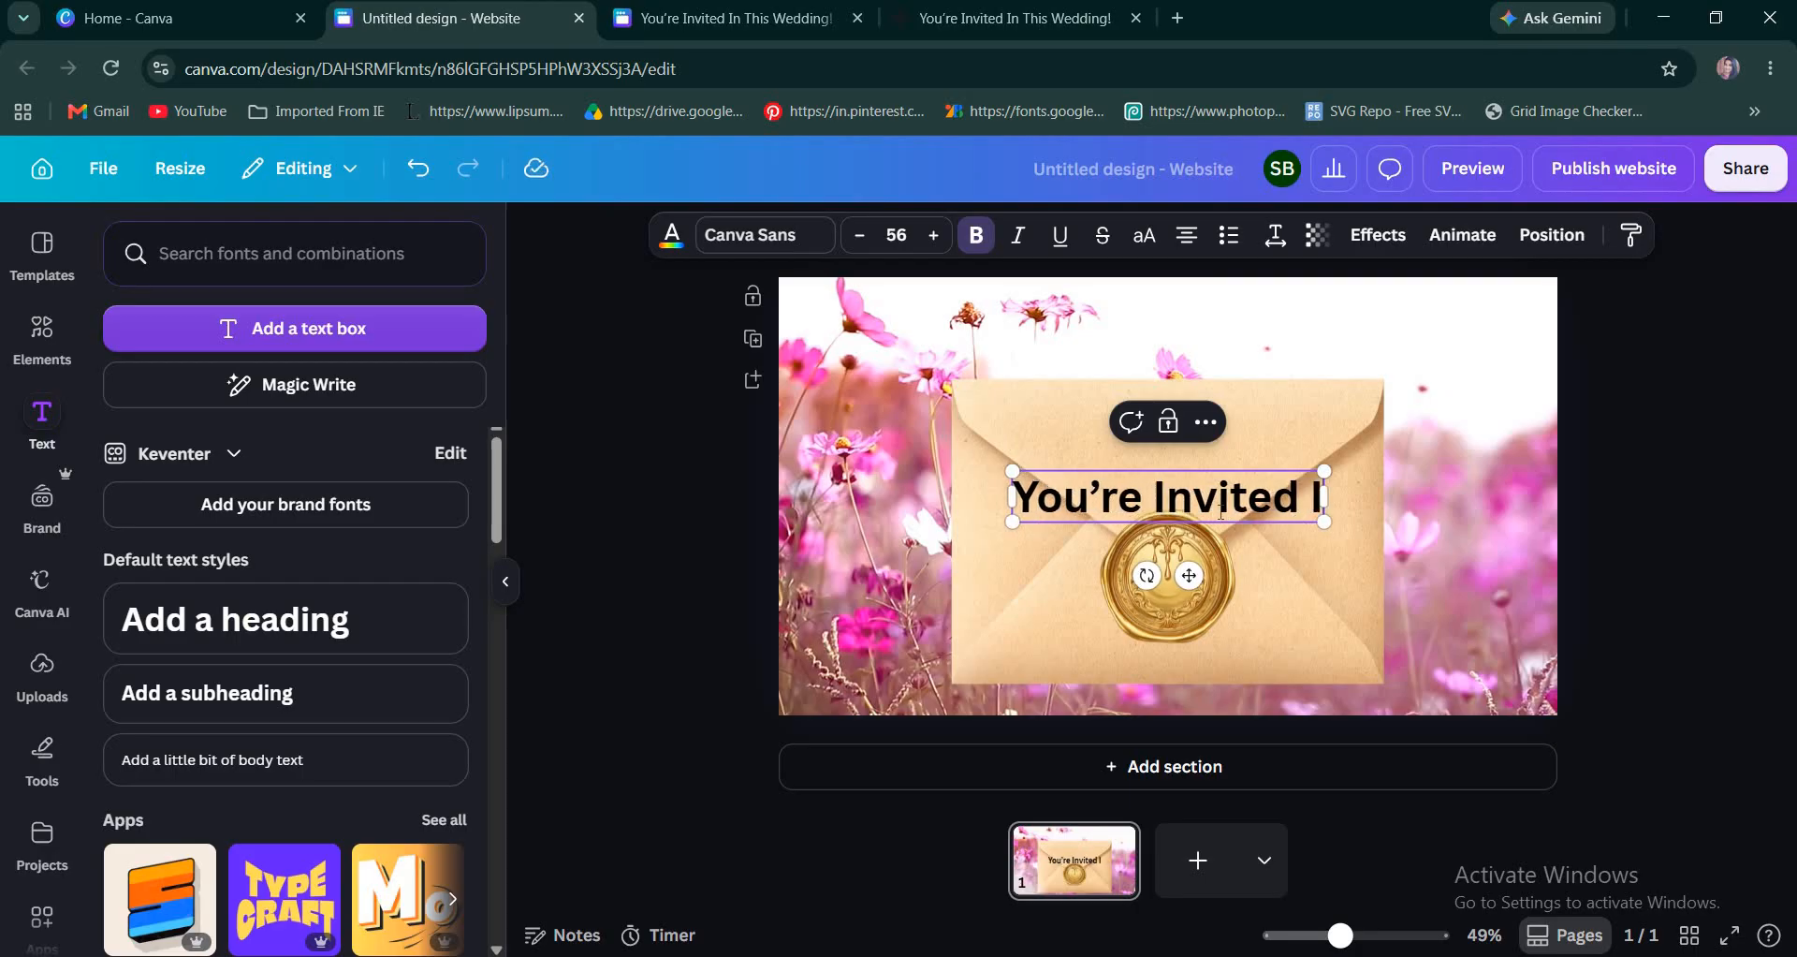
text(n)
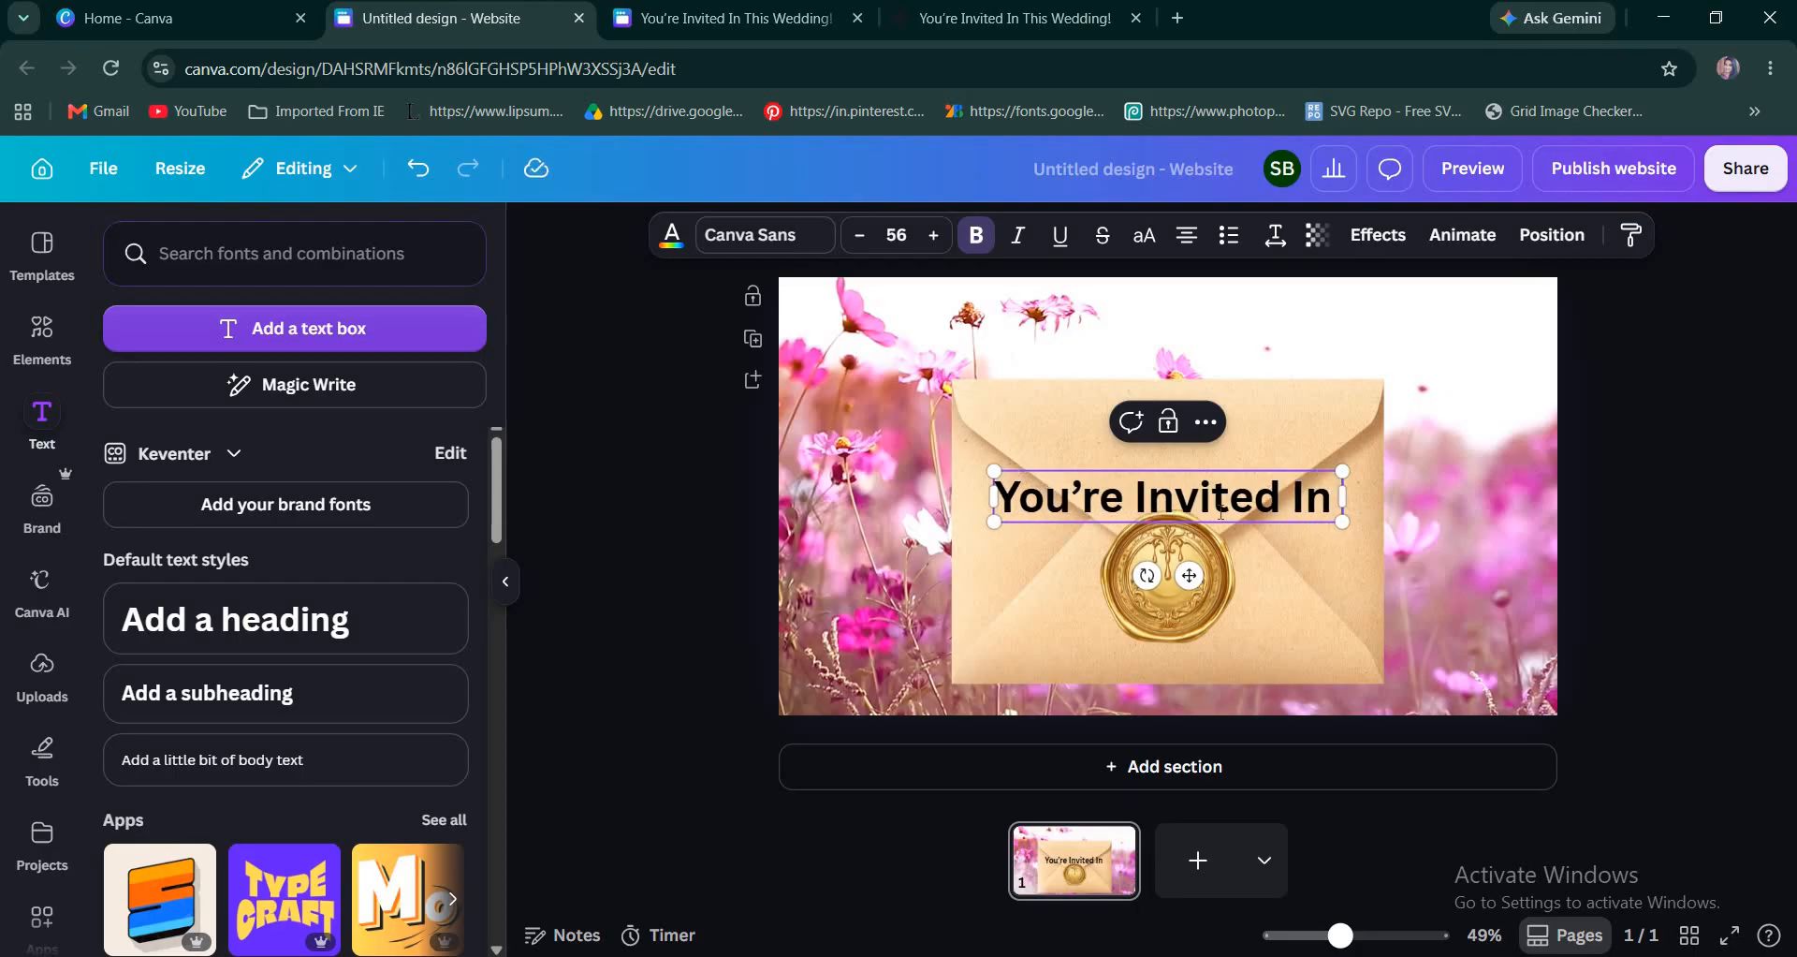
text( This)
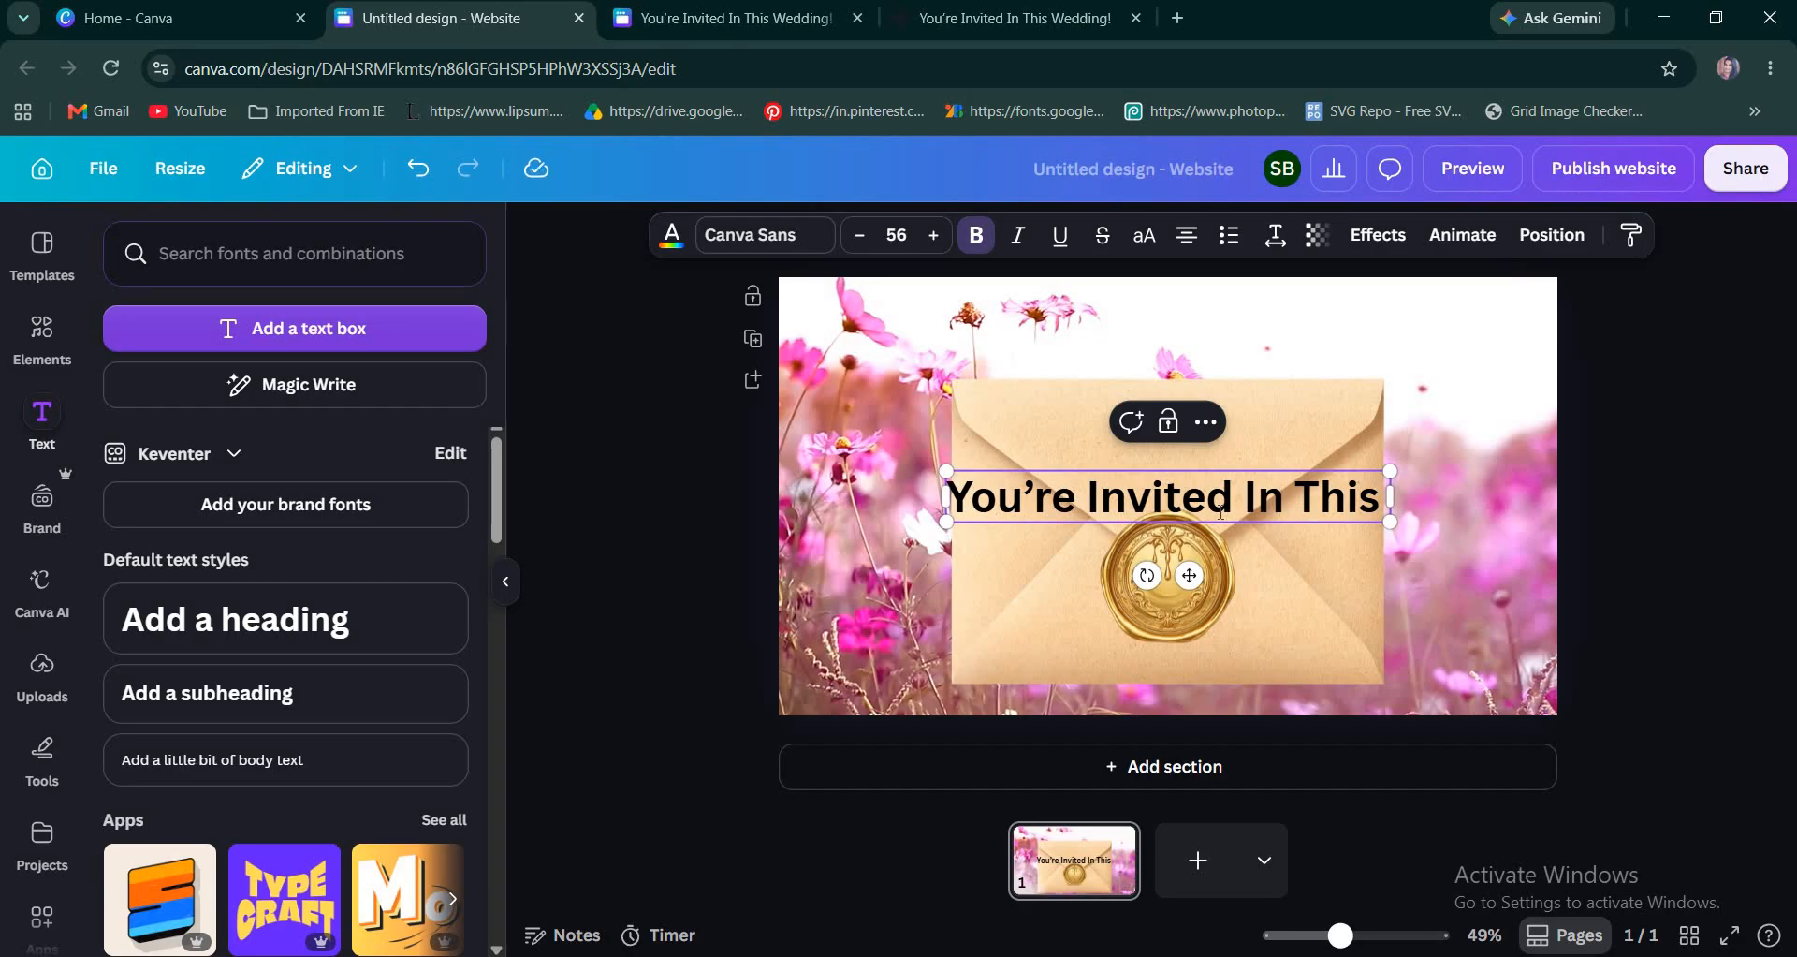
text( Wedding)
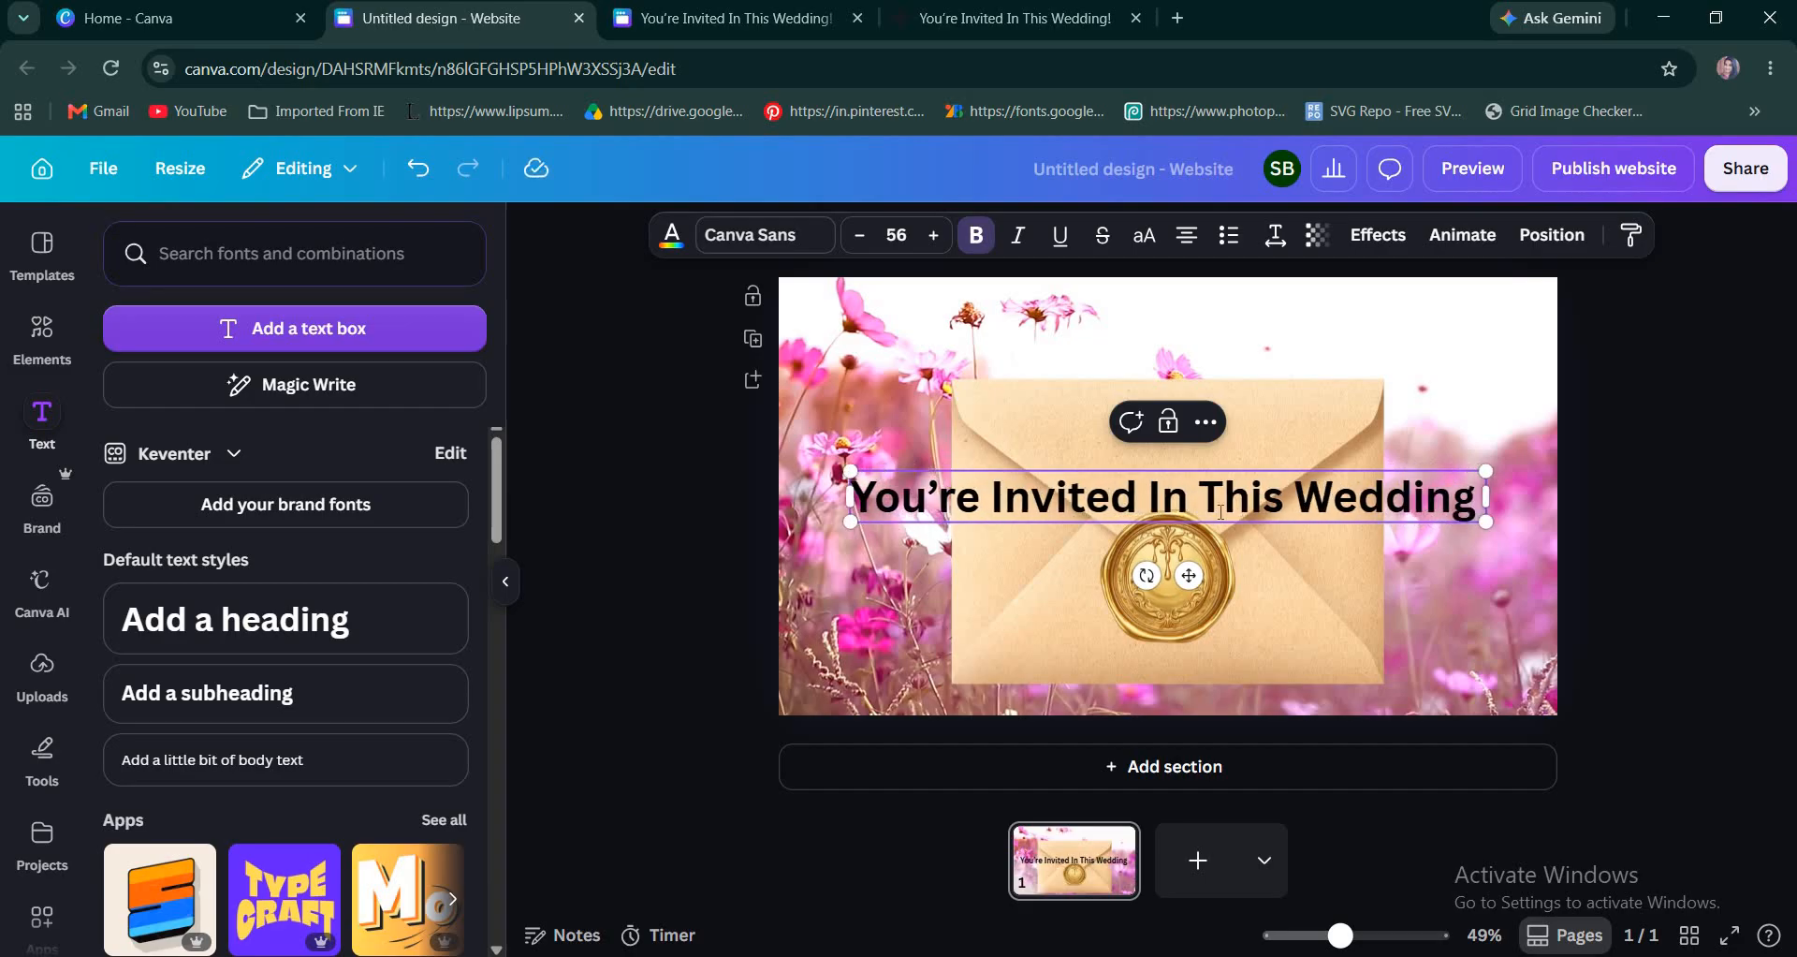
text( Cerem)
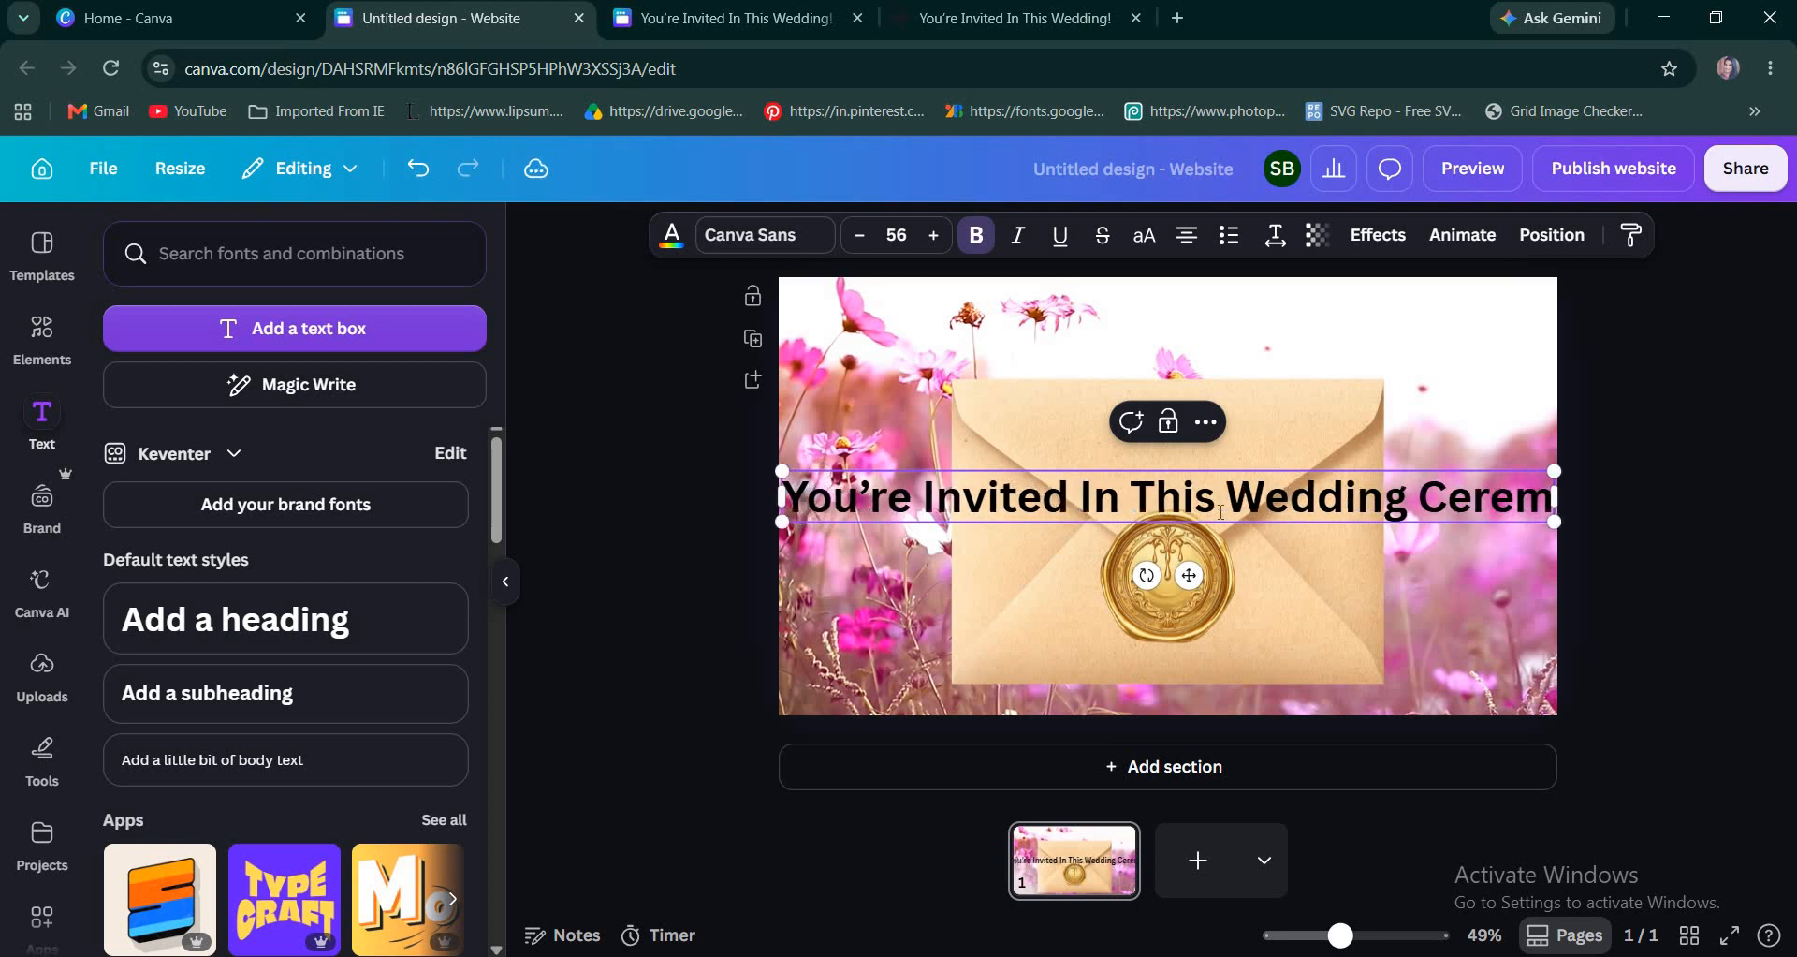
text(ony!)
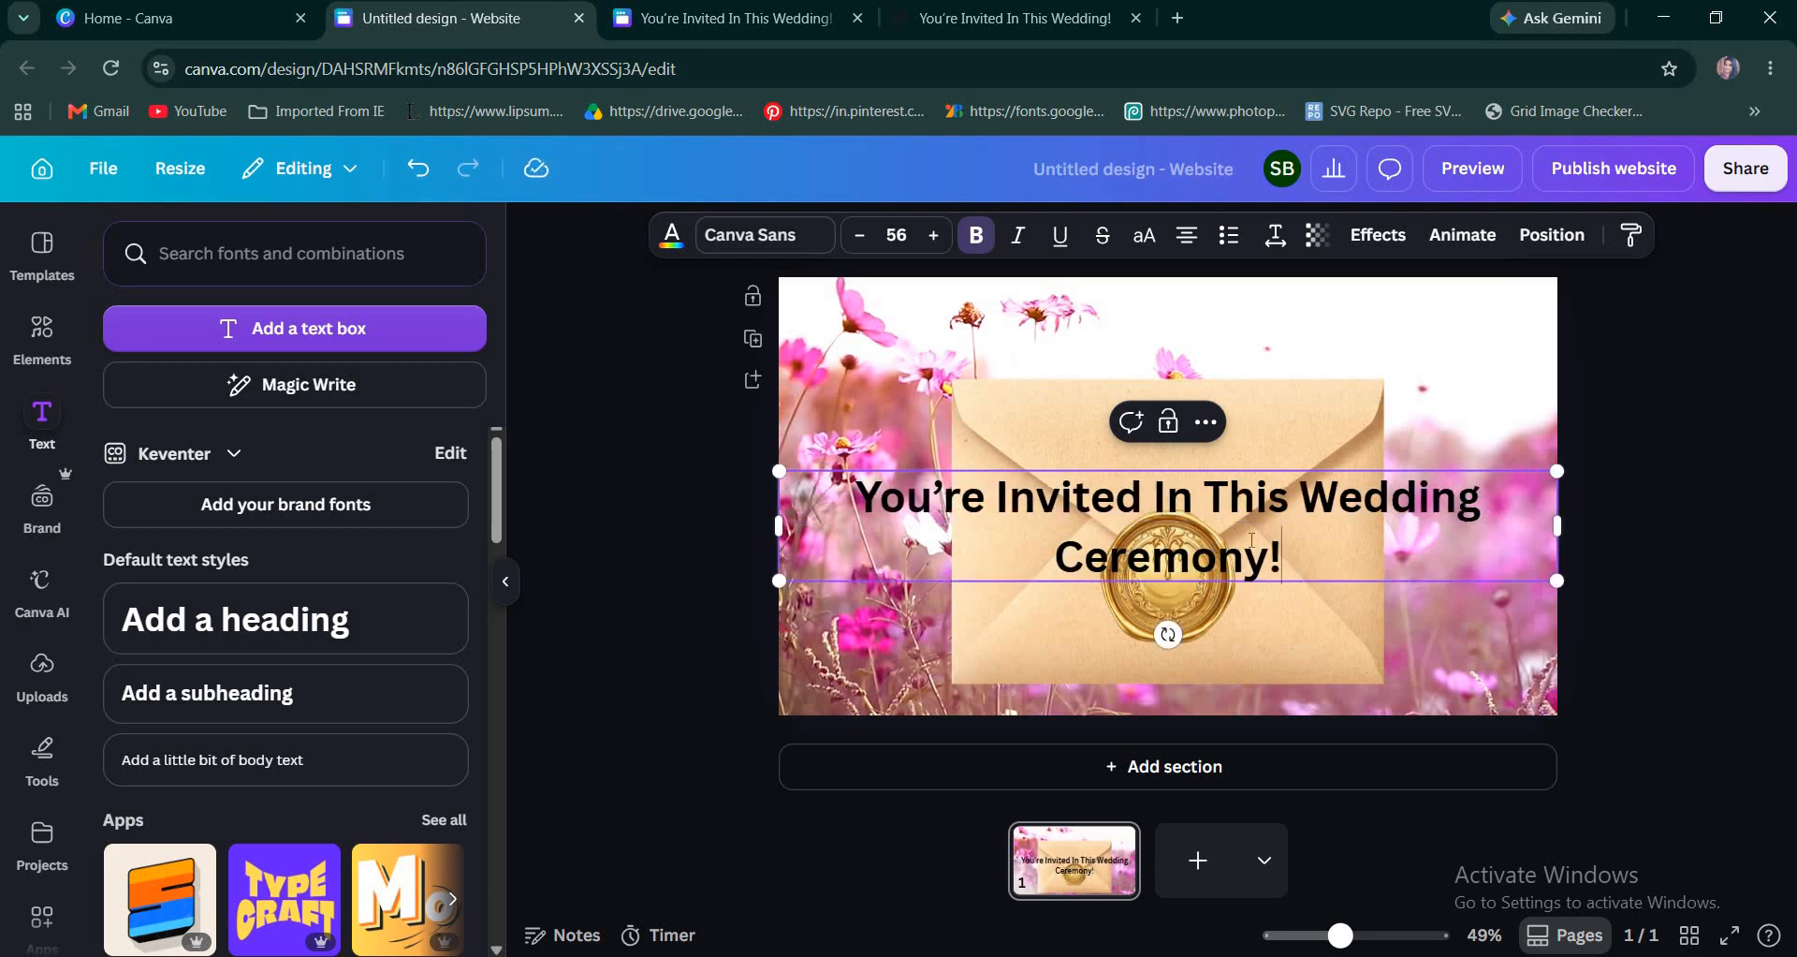
drag(1558, 526, 1439, 526)
drag(1308, 547, 1309, 450)
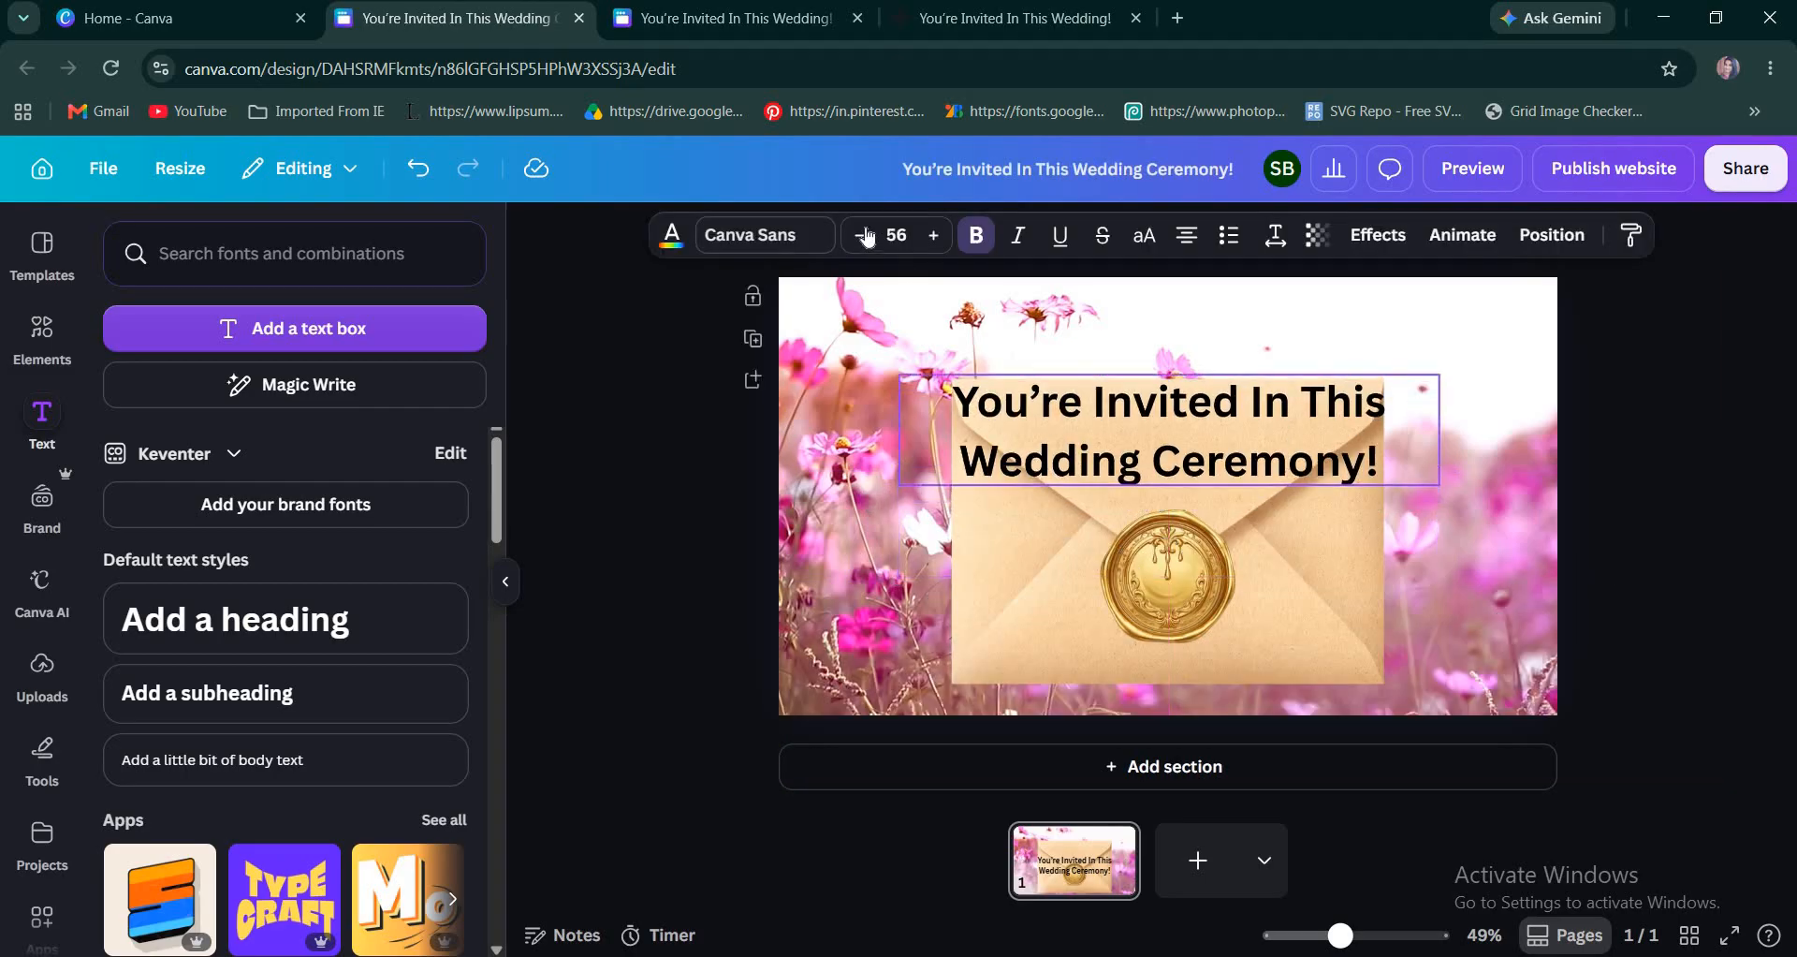
Change the invitation heading's font to Westonia from the handwriting fonts.
click(162, 490)
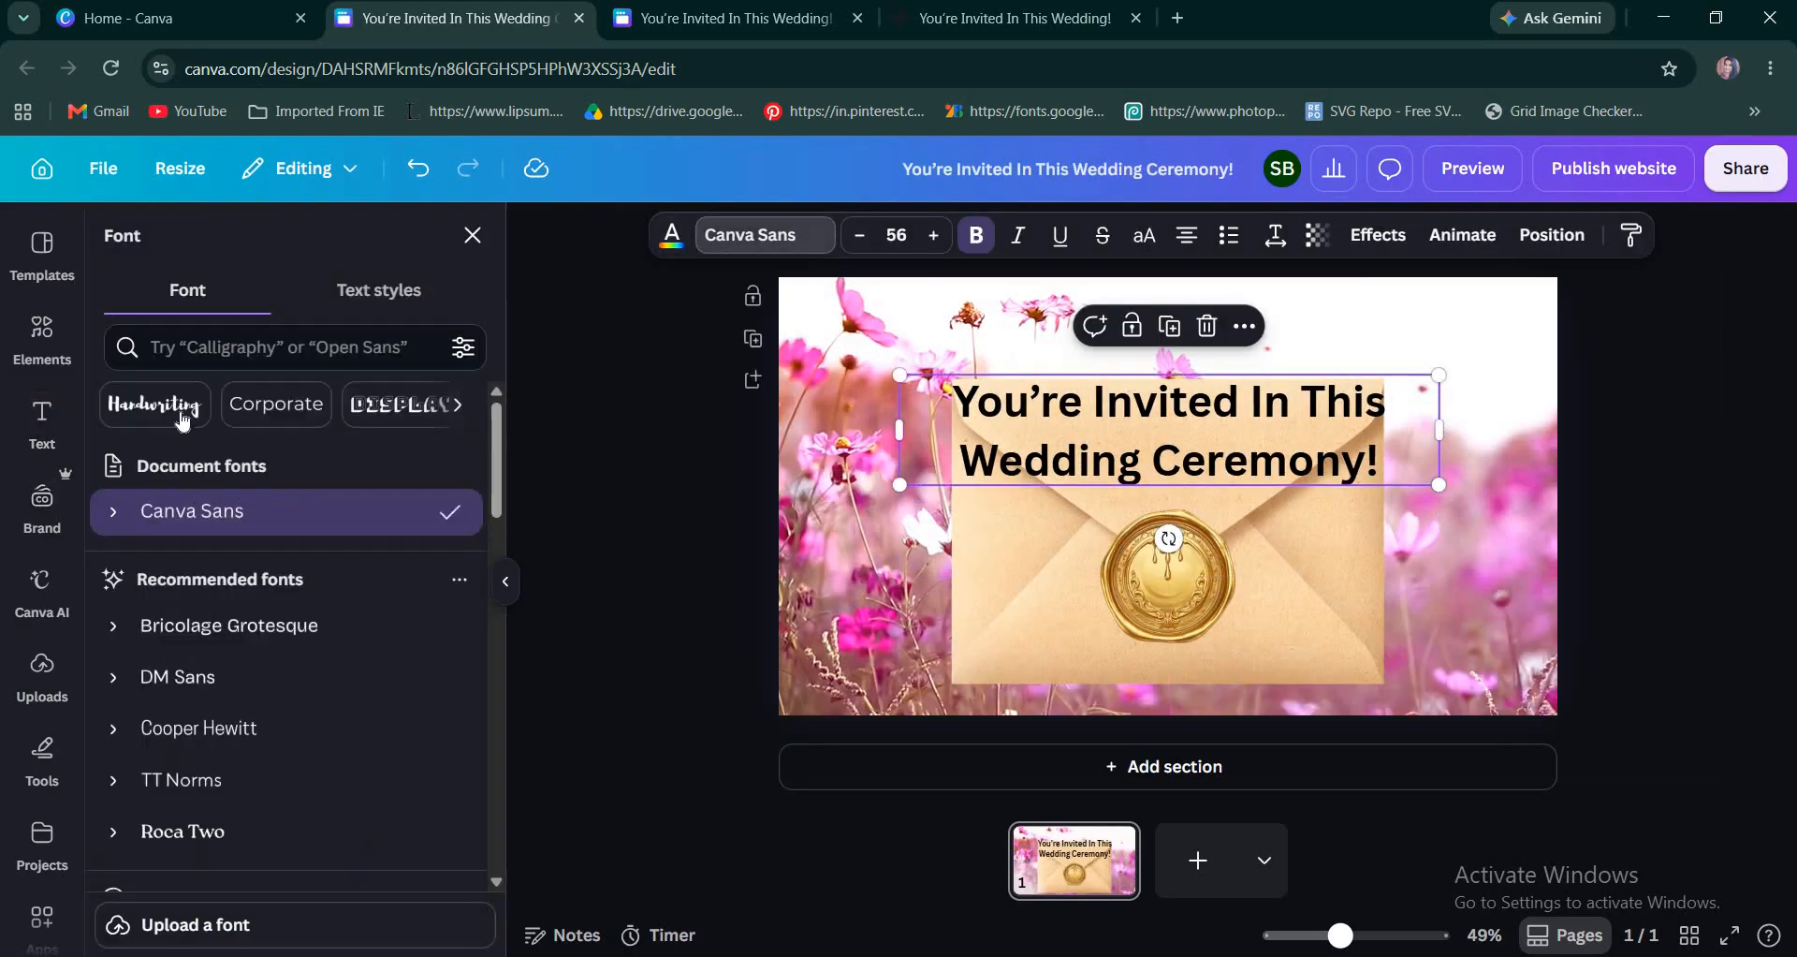
click(185, 419)
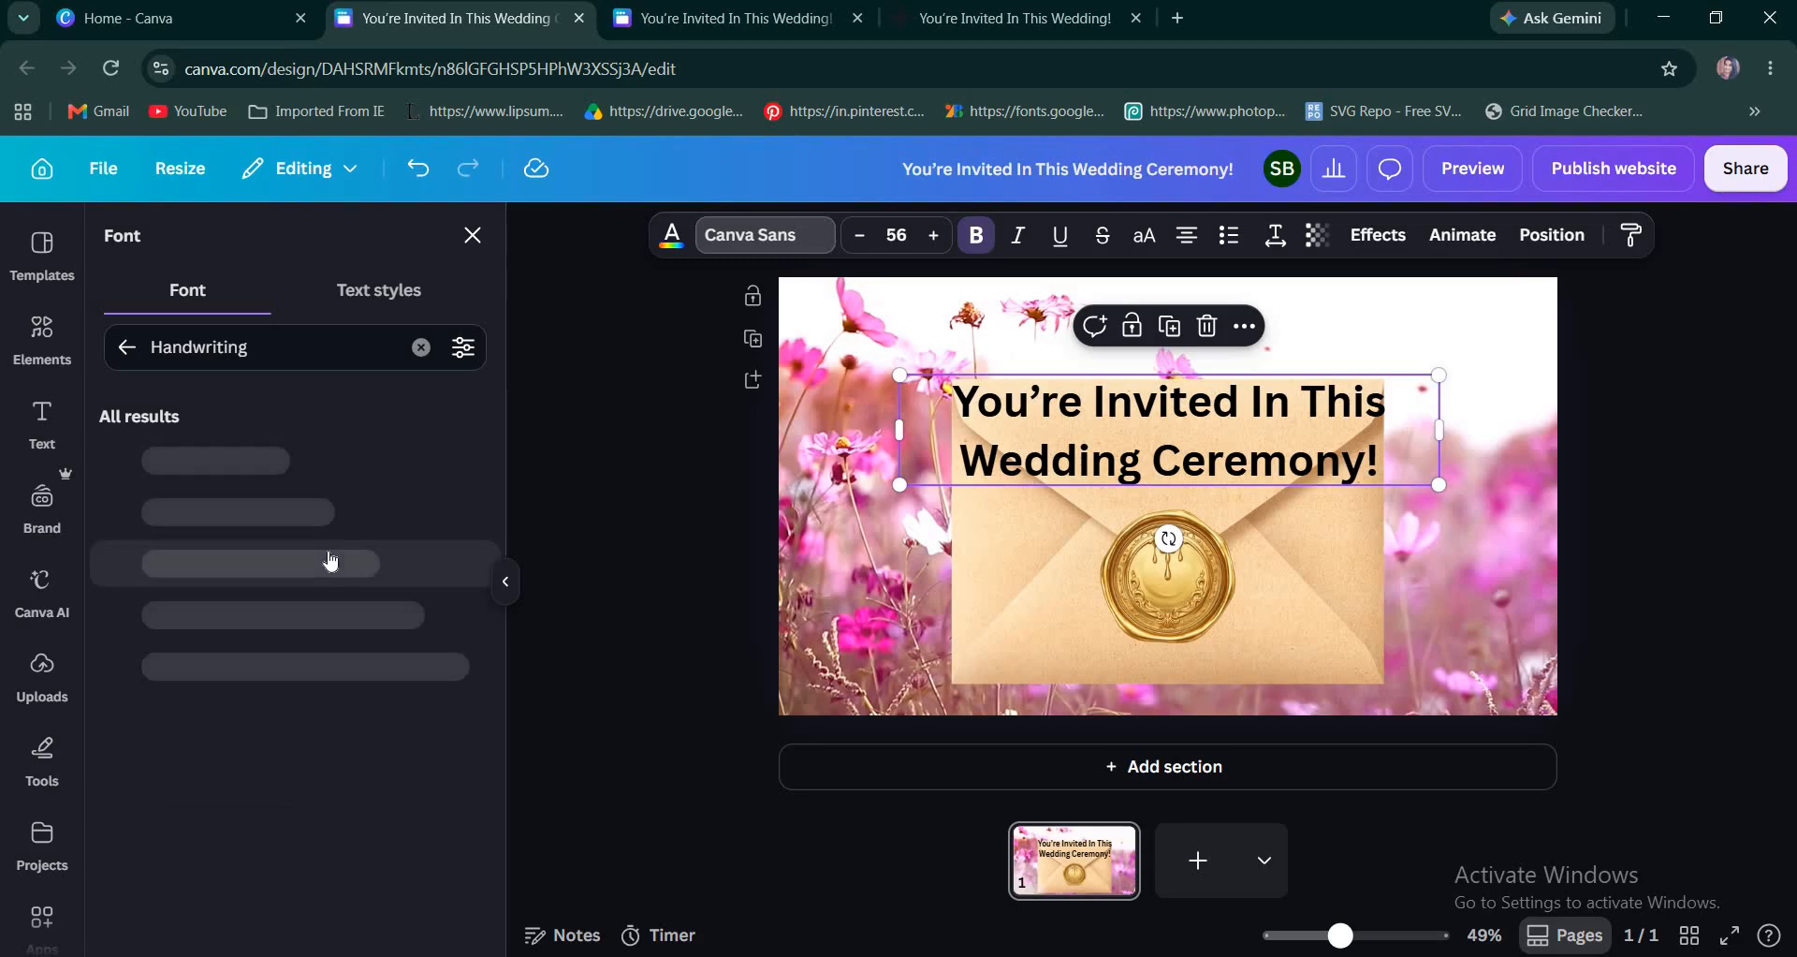
scroll(332, 558, down, 5)
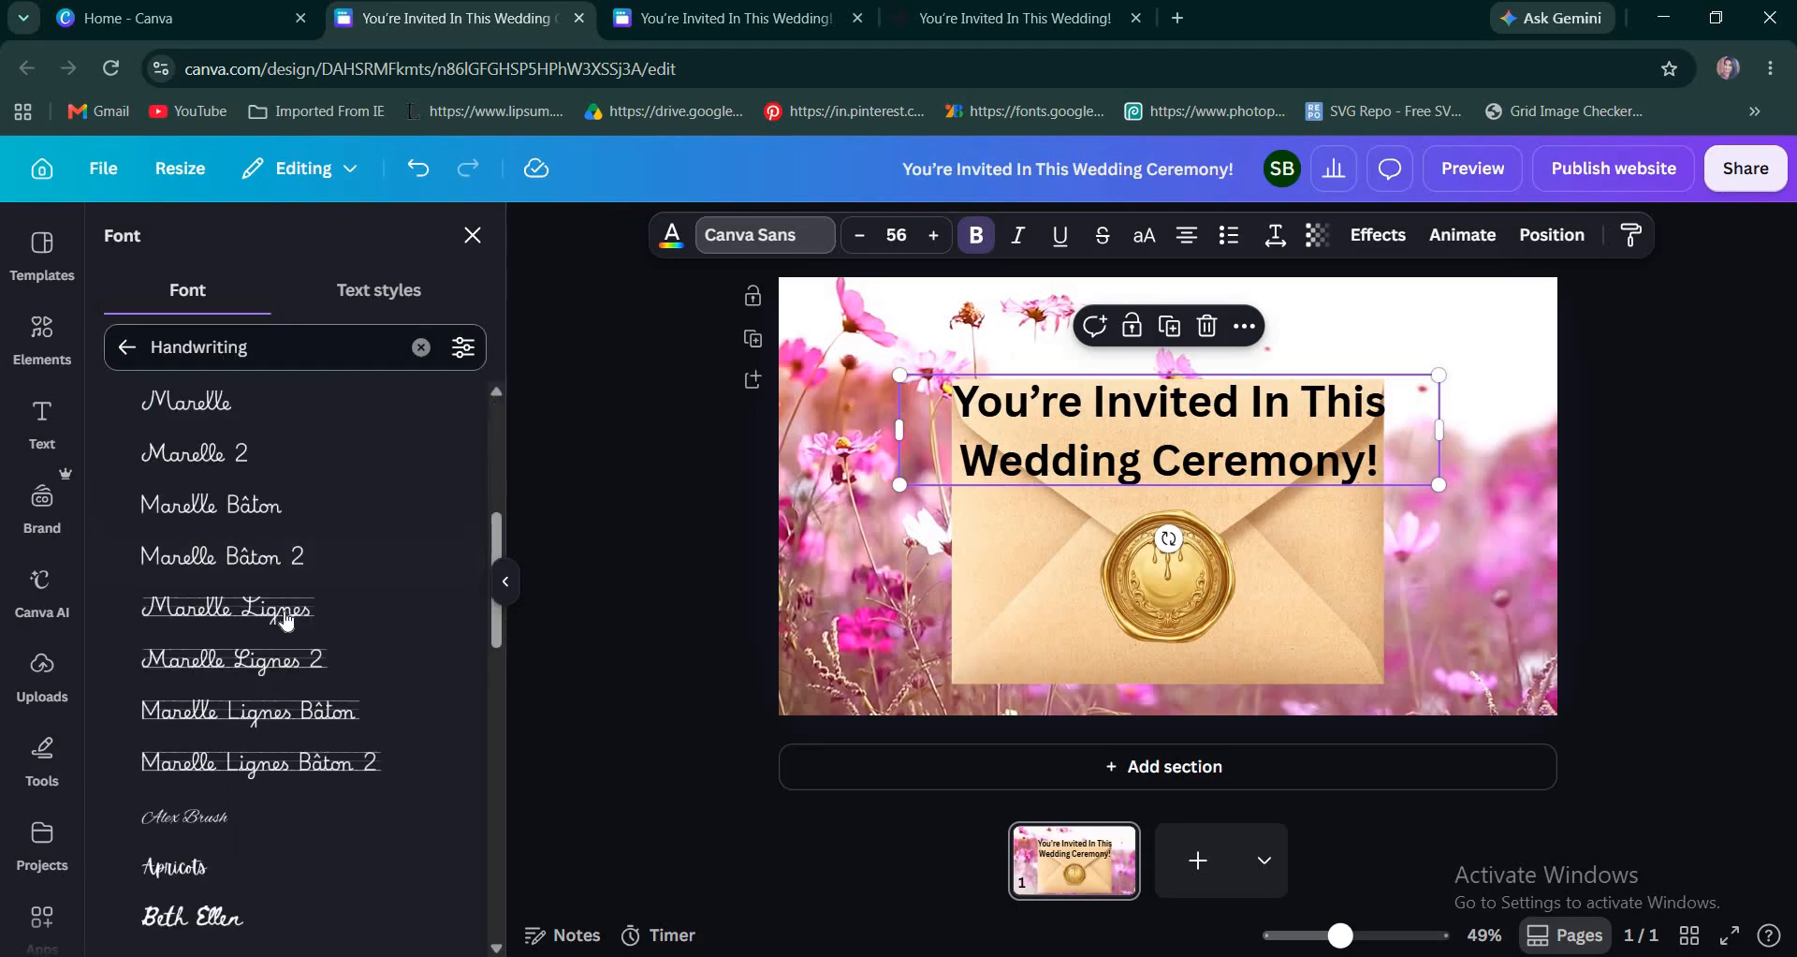
scroll(293, 625, down, 10)
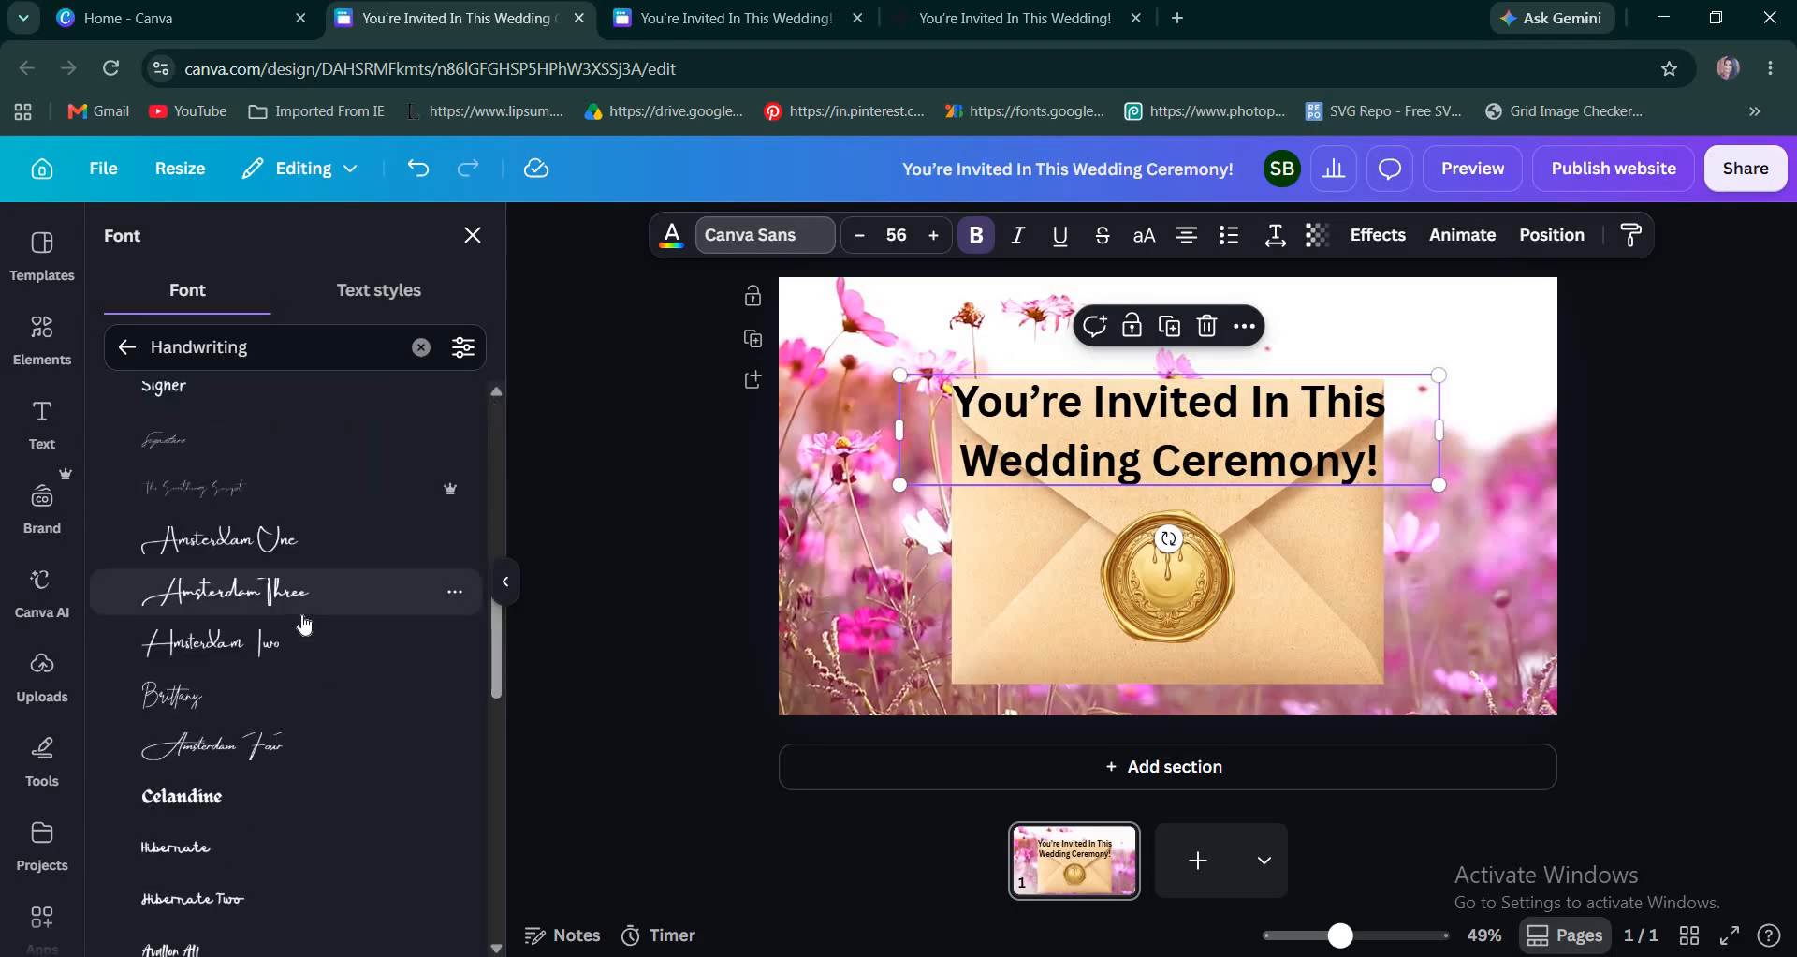
scroll(304, 623, down, 5)
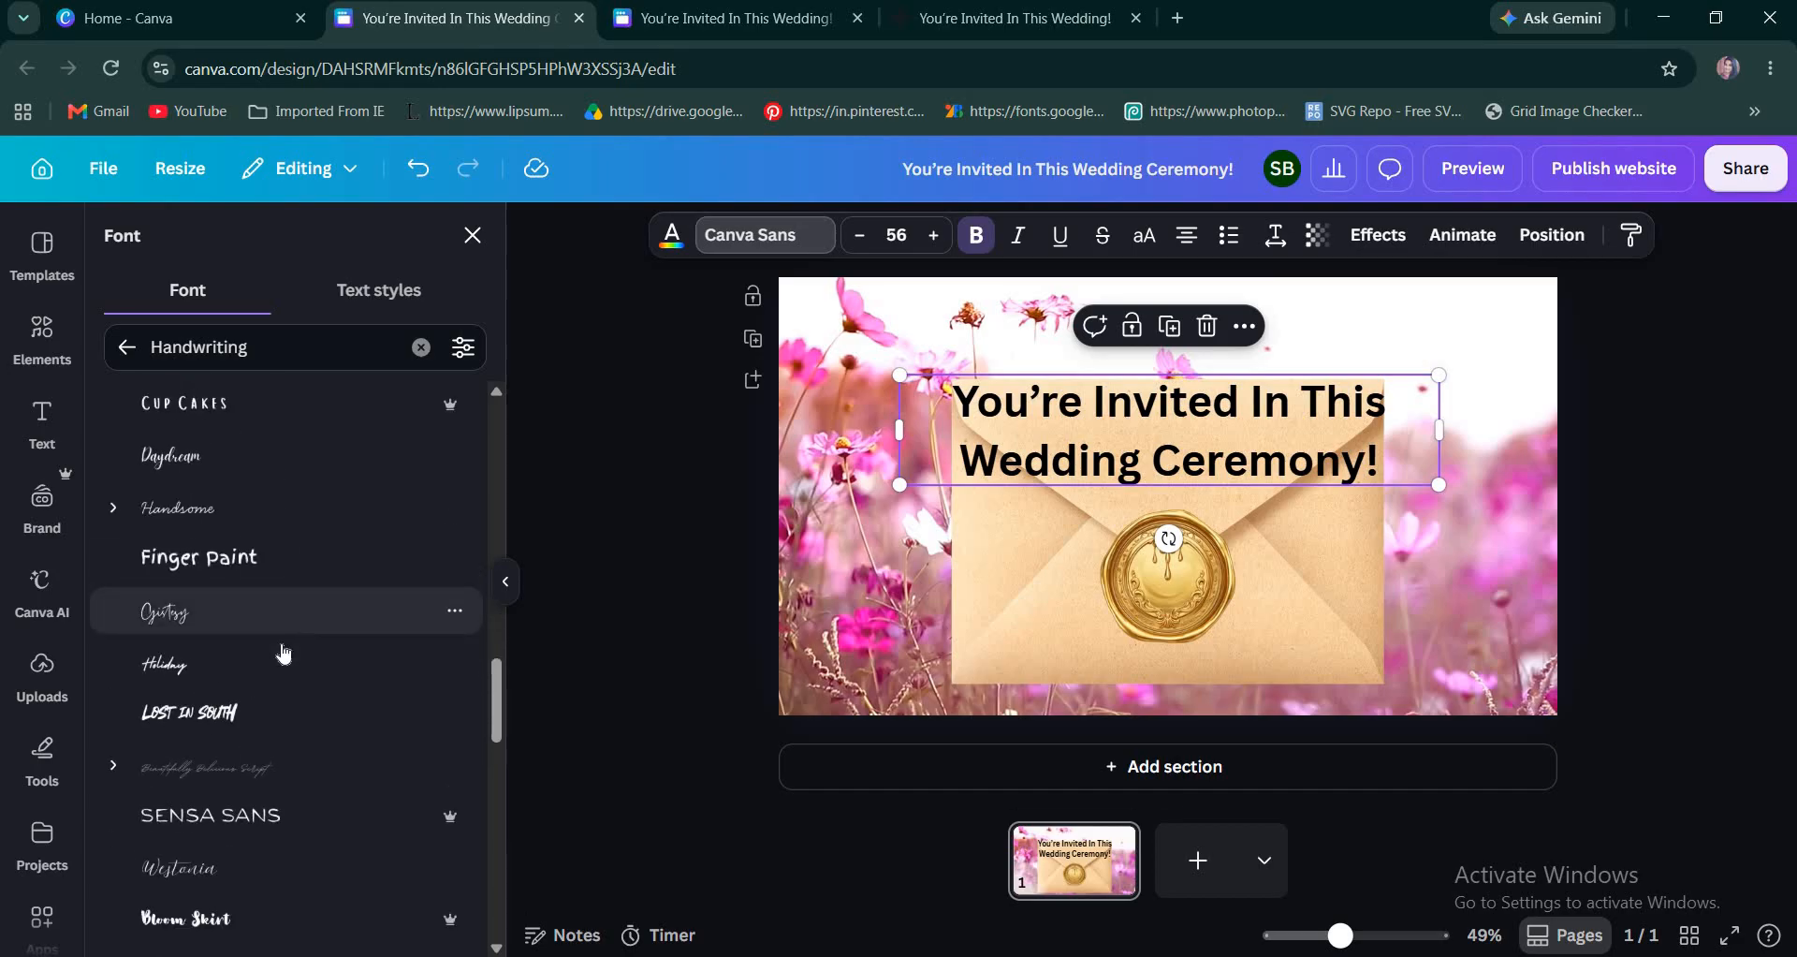
click(393, 869)
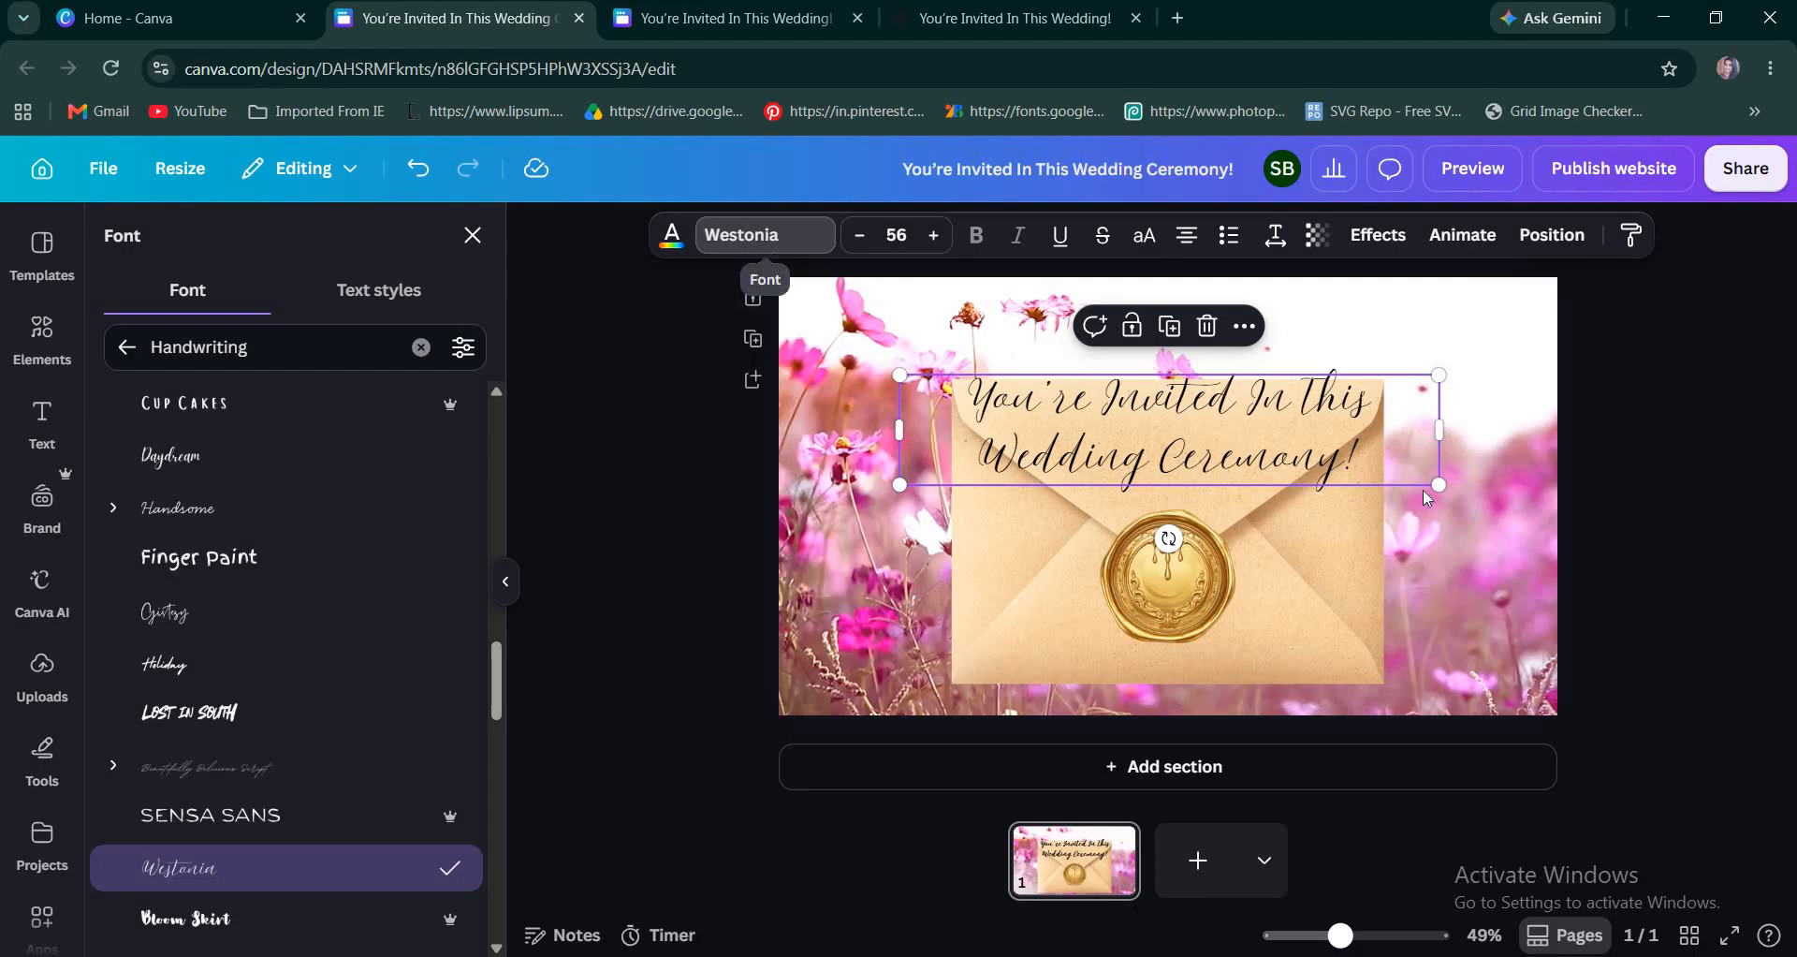
Tighten the line spacing of the two-line invitation heading.
click(1275, 235)
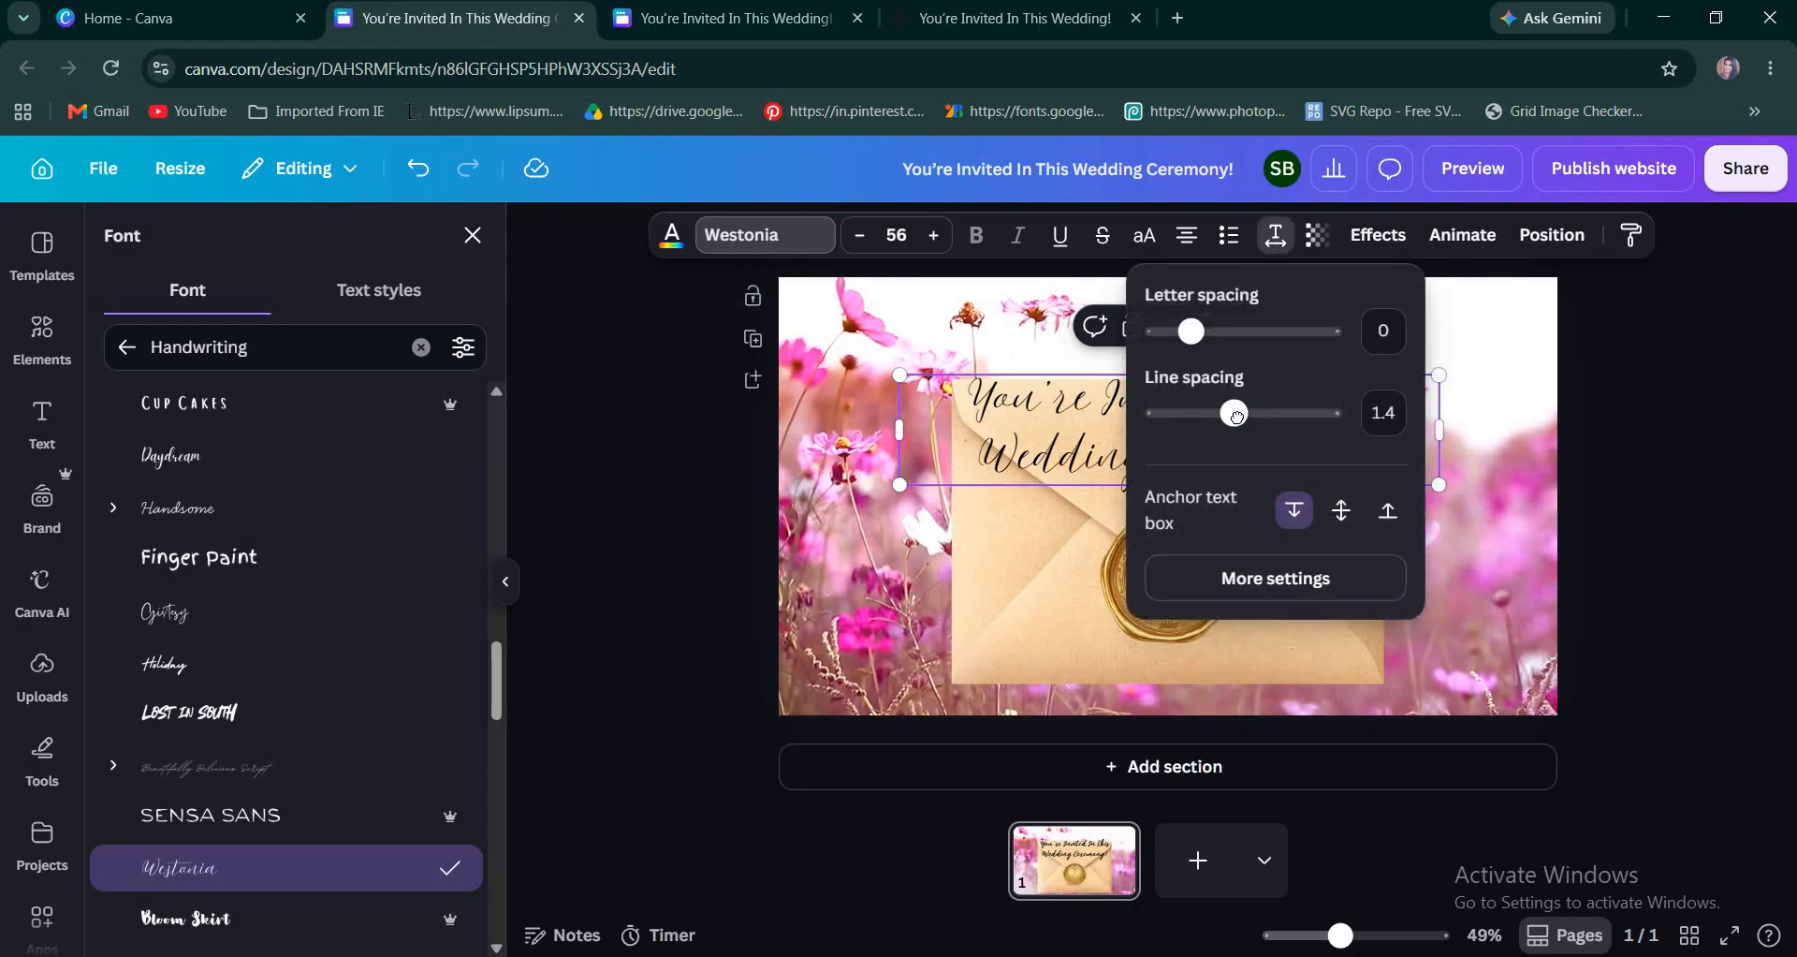
drag(1218, 418, 1204, 418)
click(1395, 480)
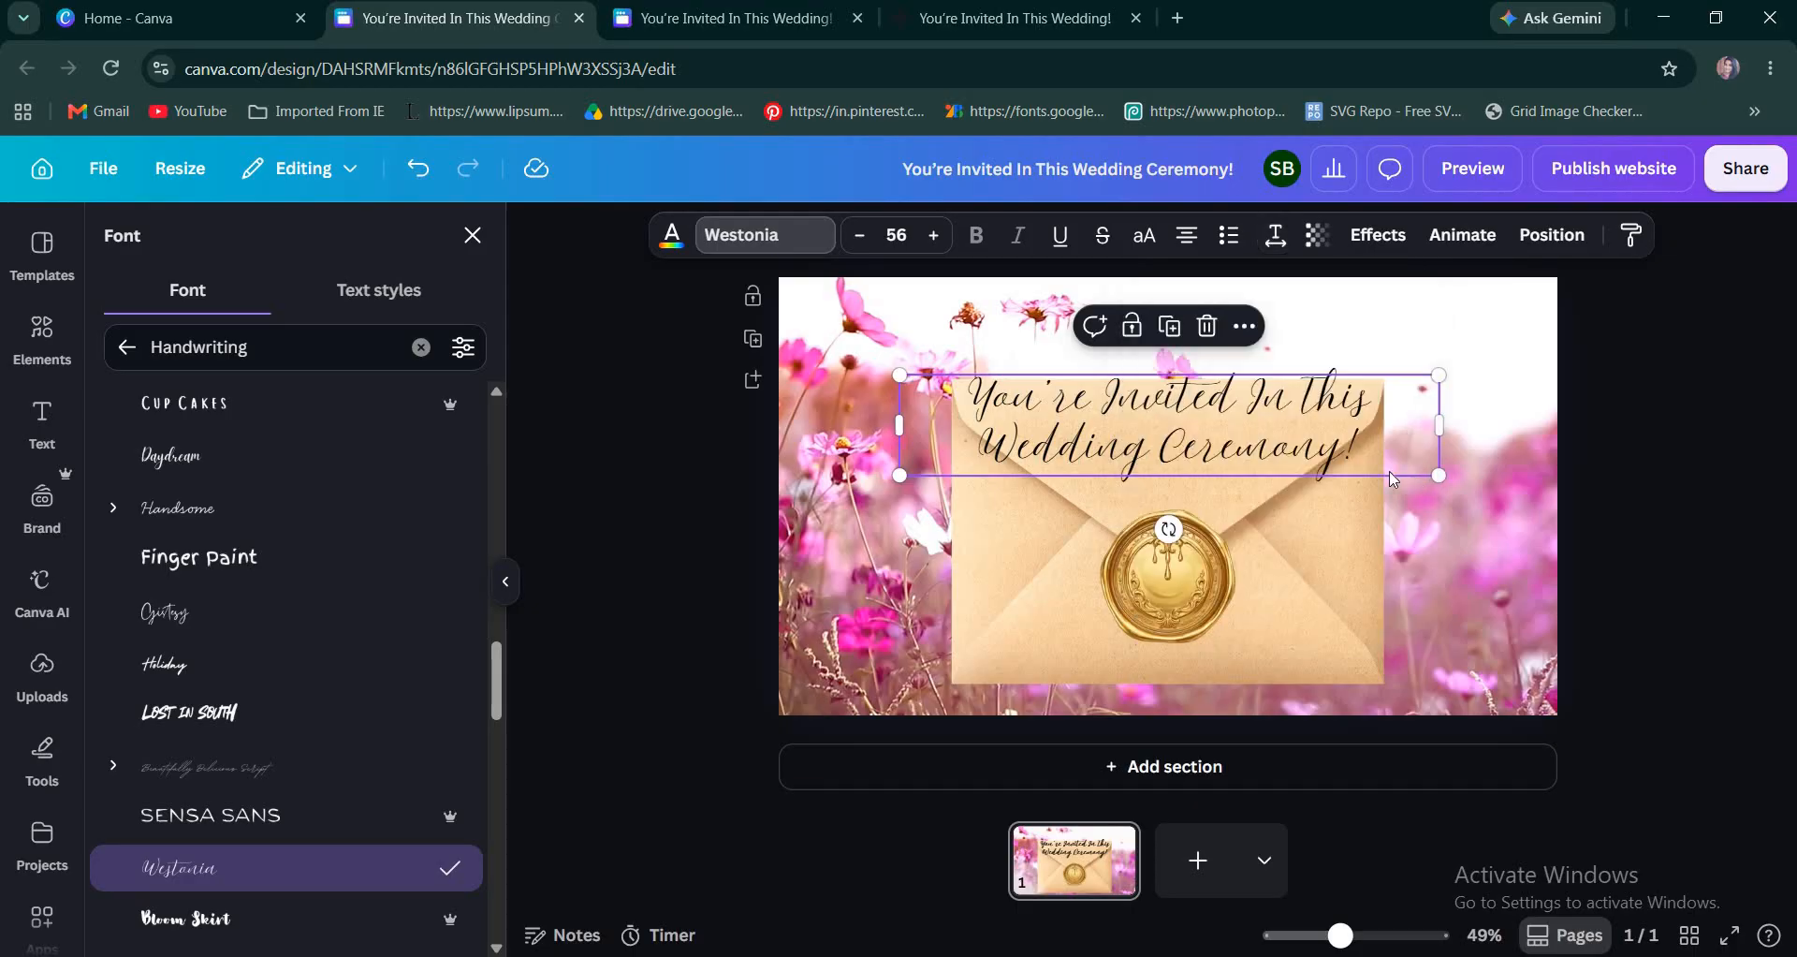
Shrink the invitation heading to about size 42.7 and center it on the envelope's flap.
drag(1439, 480, 1375, 462)
scroll(1169, 435, up, 5)
drag(1170, 421, 1173, 449)
scroll(1173, 449, down, 2)
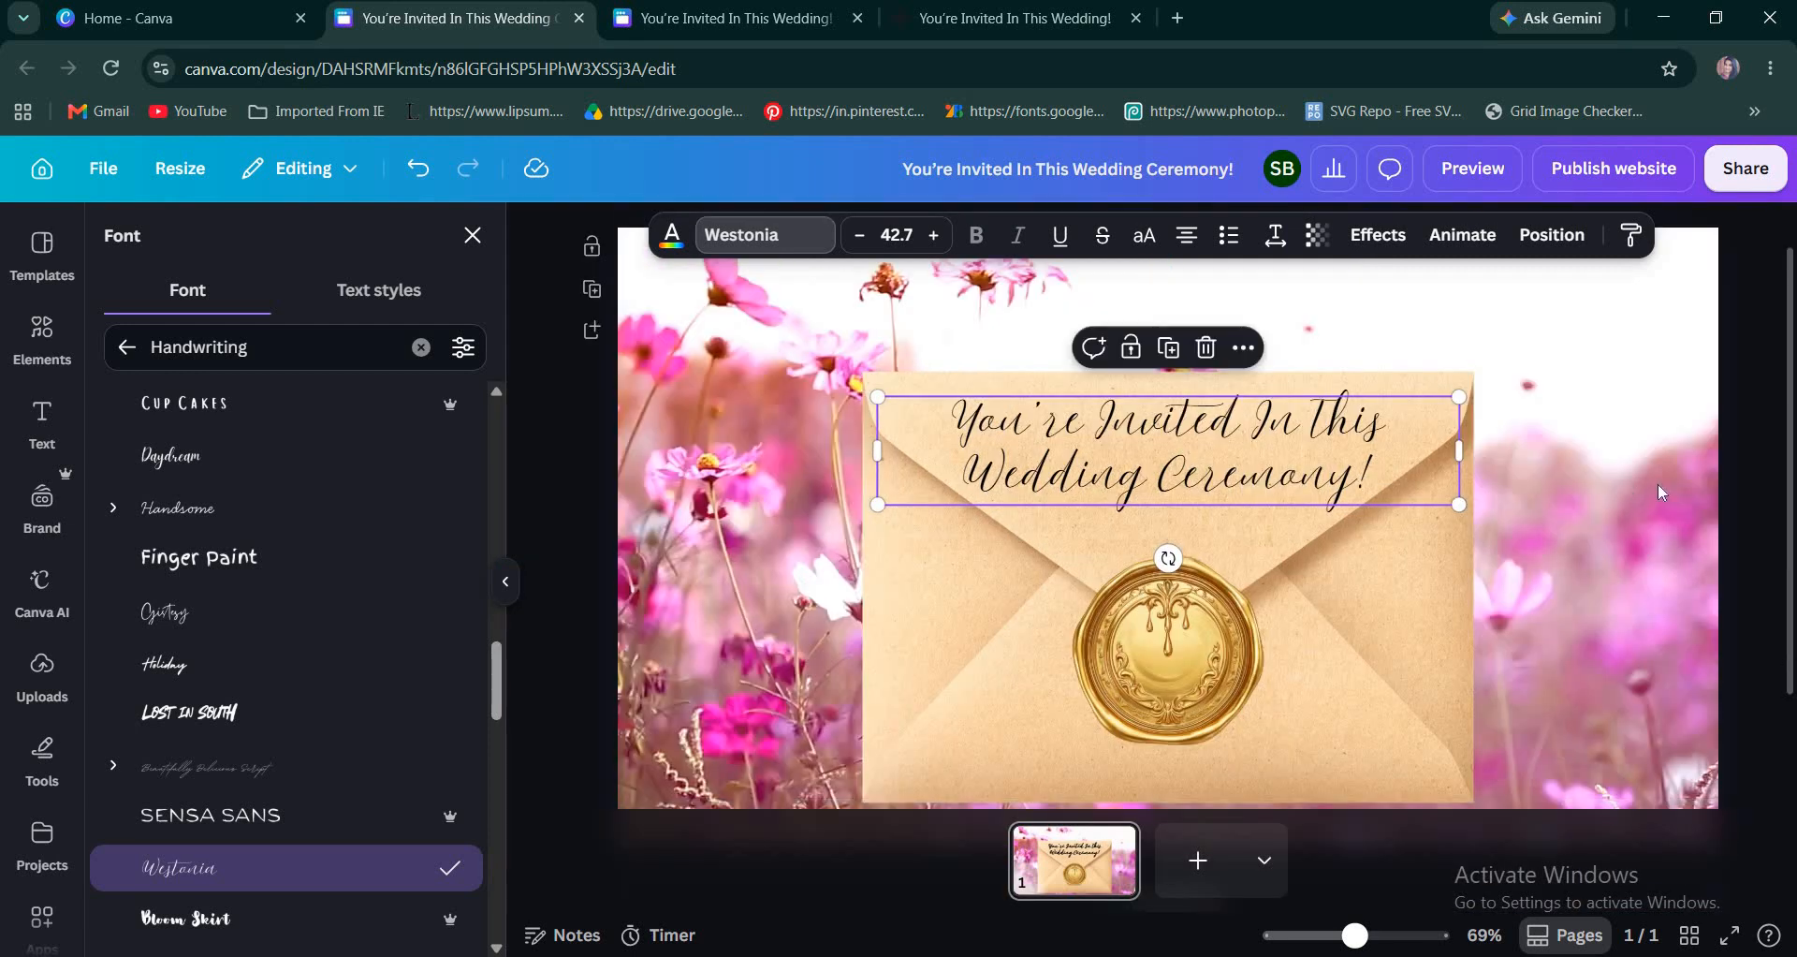
Reduce the invitation heading further to about size 38.7, keeping it centered on the flap.
double_click(1304, 491)
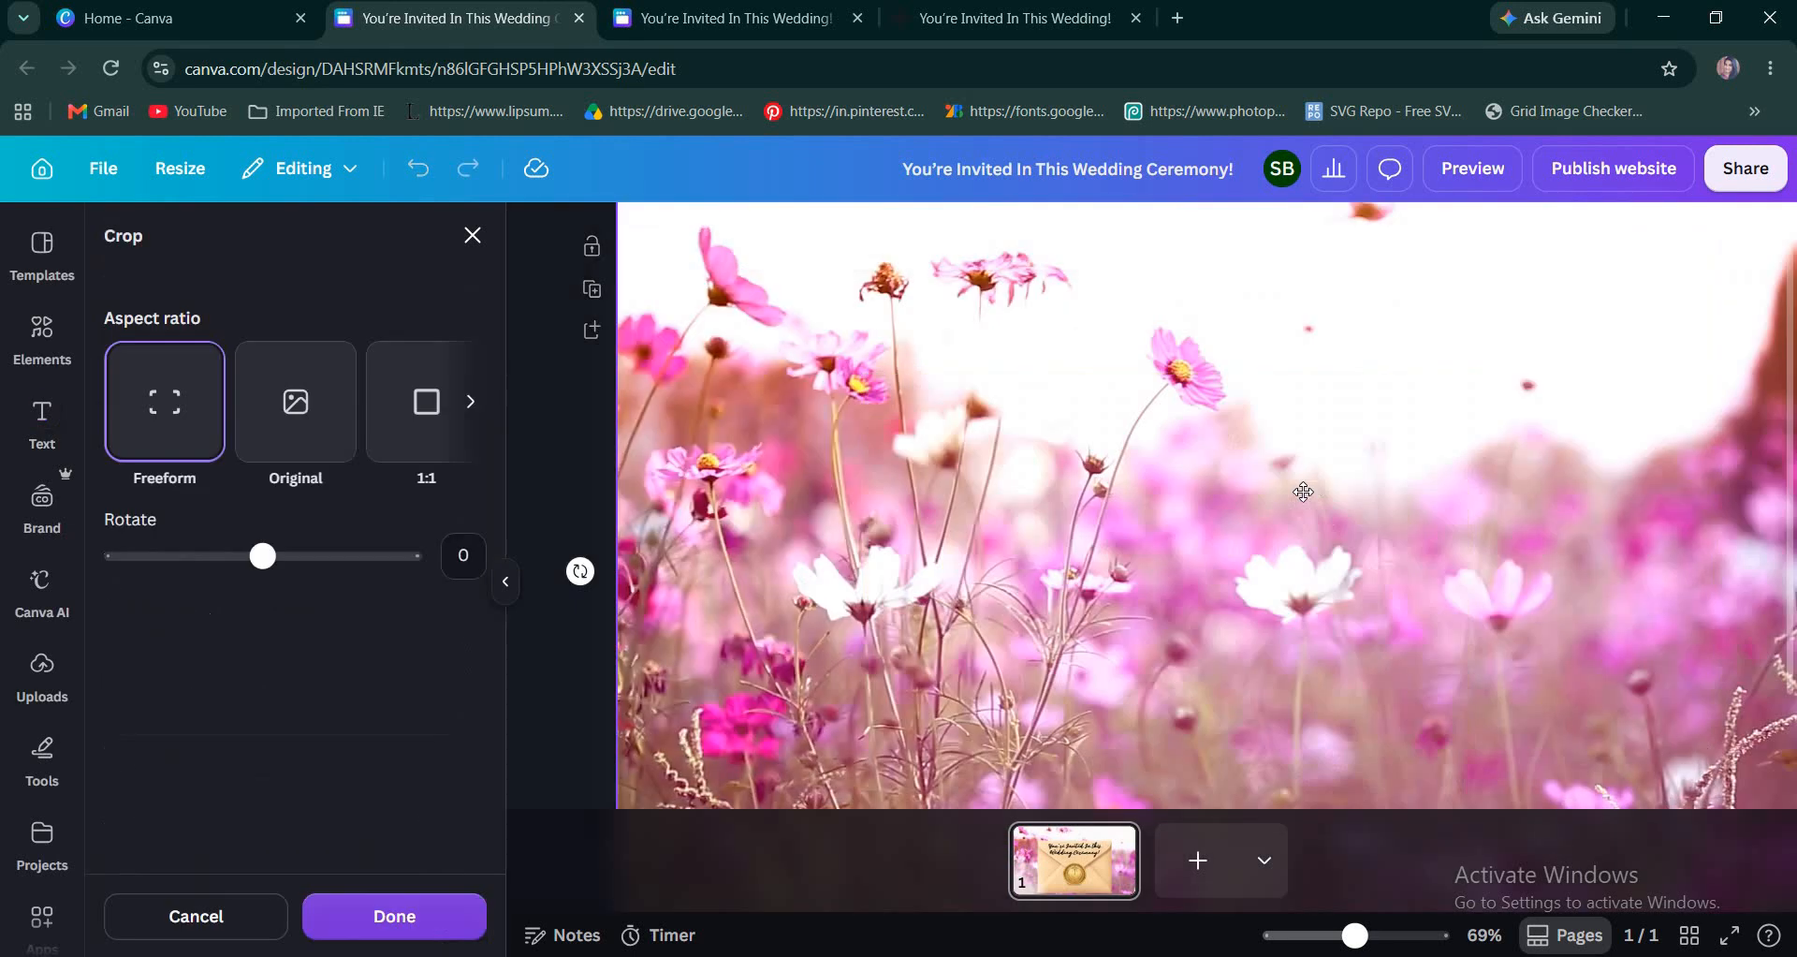
click(565, 740)
click(1447, 496)
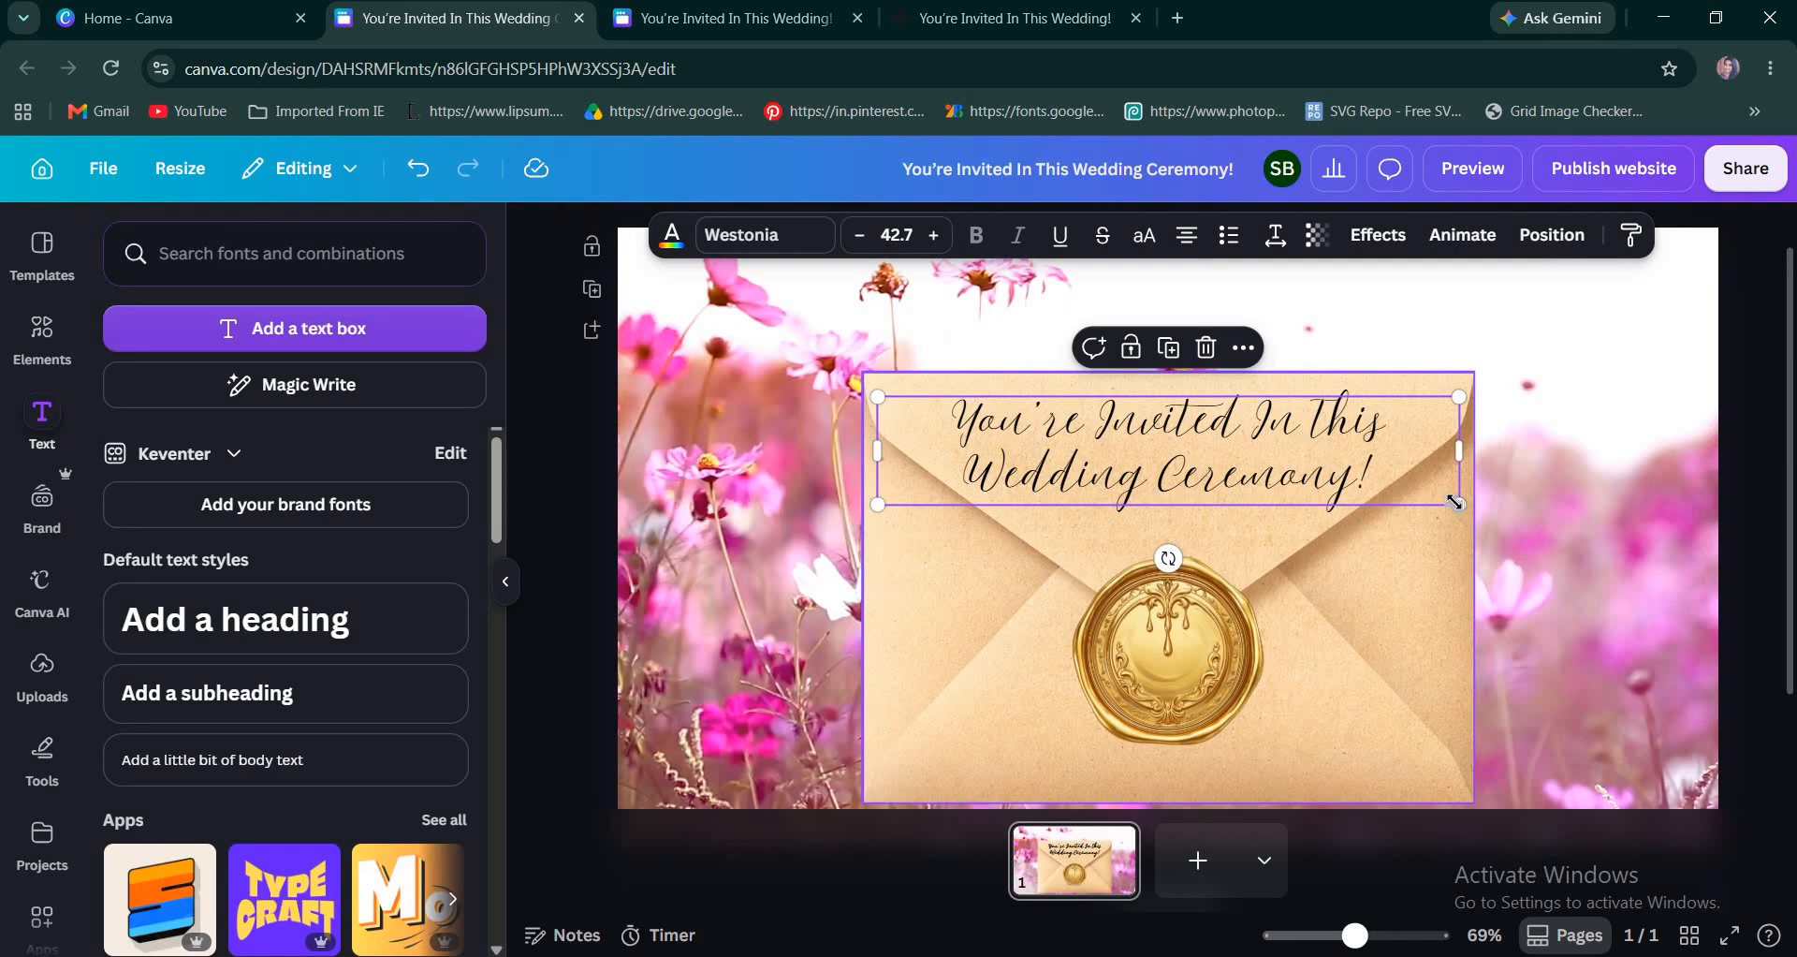
drag(1454, 503, 1432, 499)
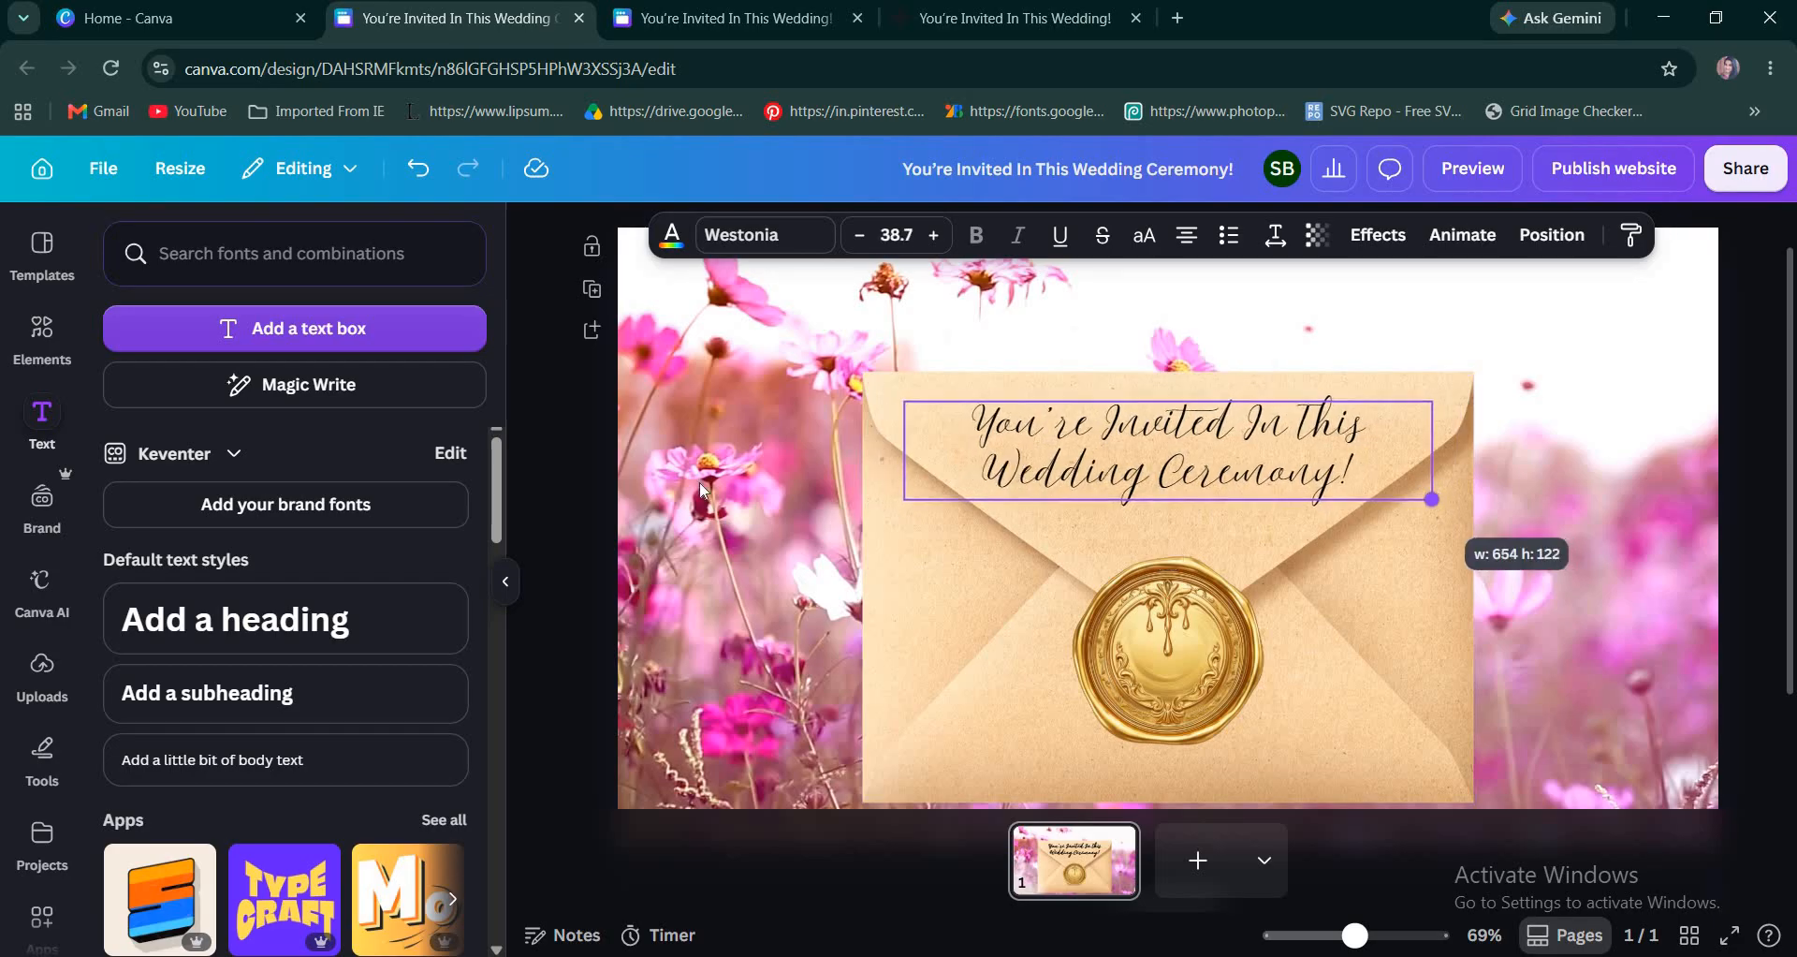
click(603, 526)
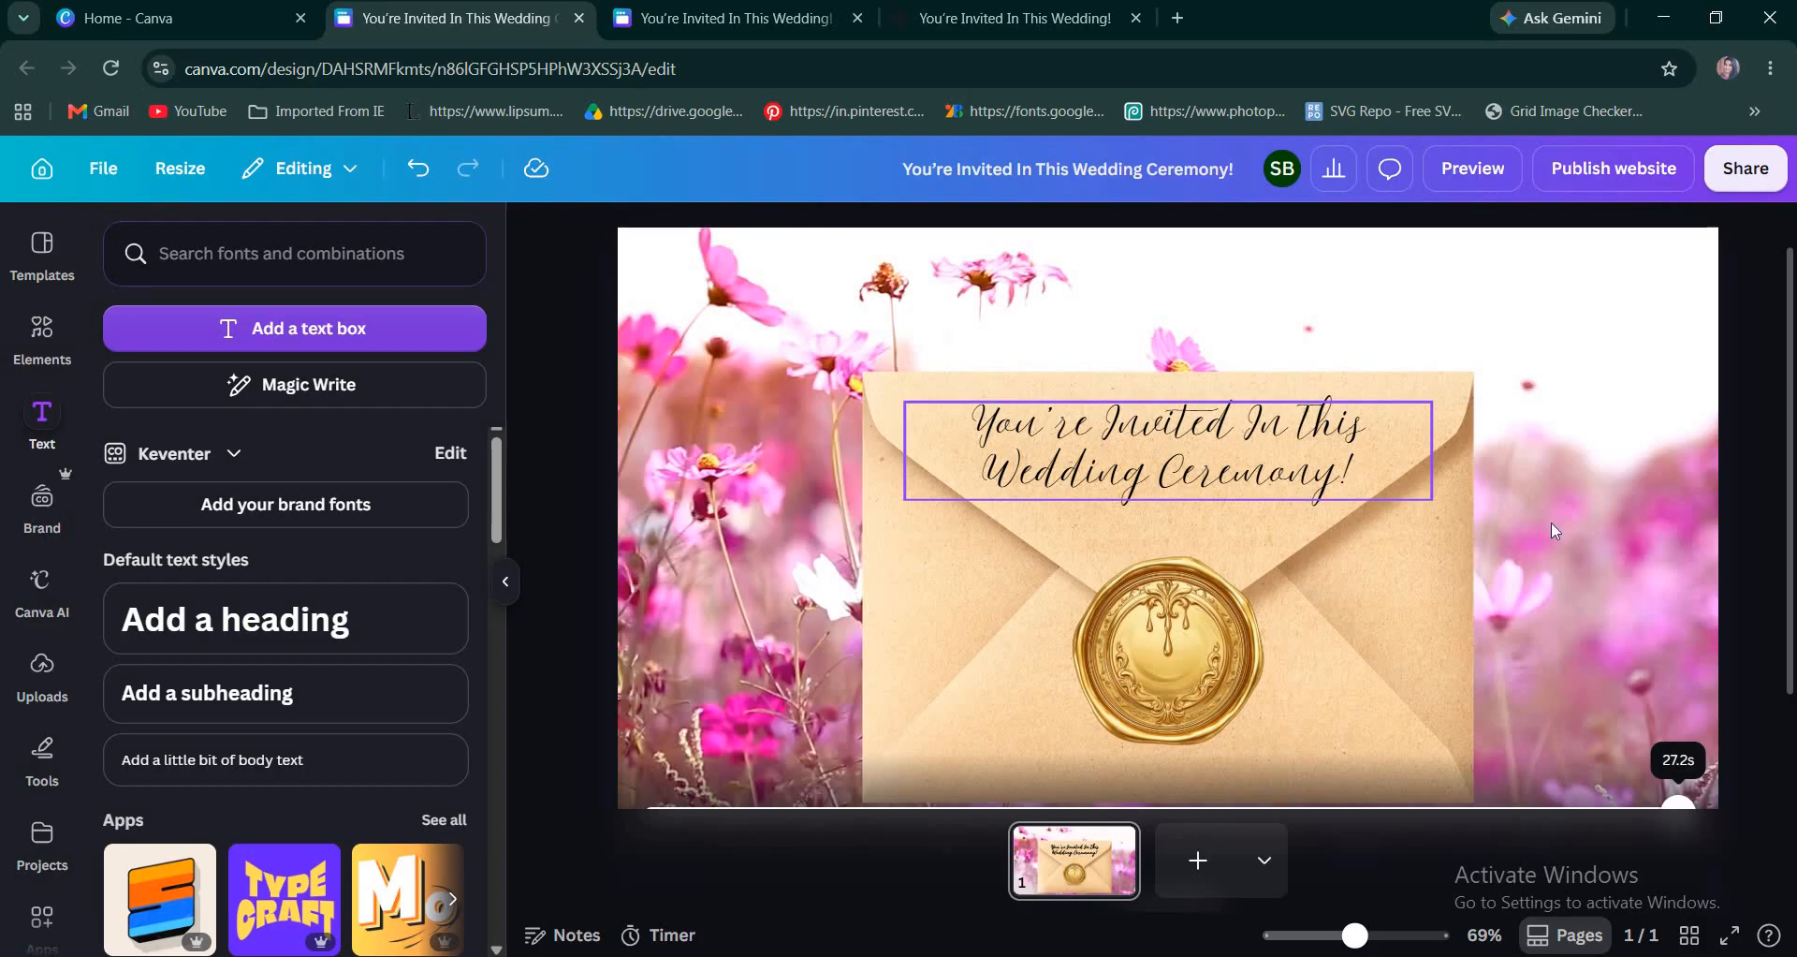
Add a second heading reading "Click To Open!" and shrink it to about size 29.8 just above the wax seal.
click(294, 643)
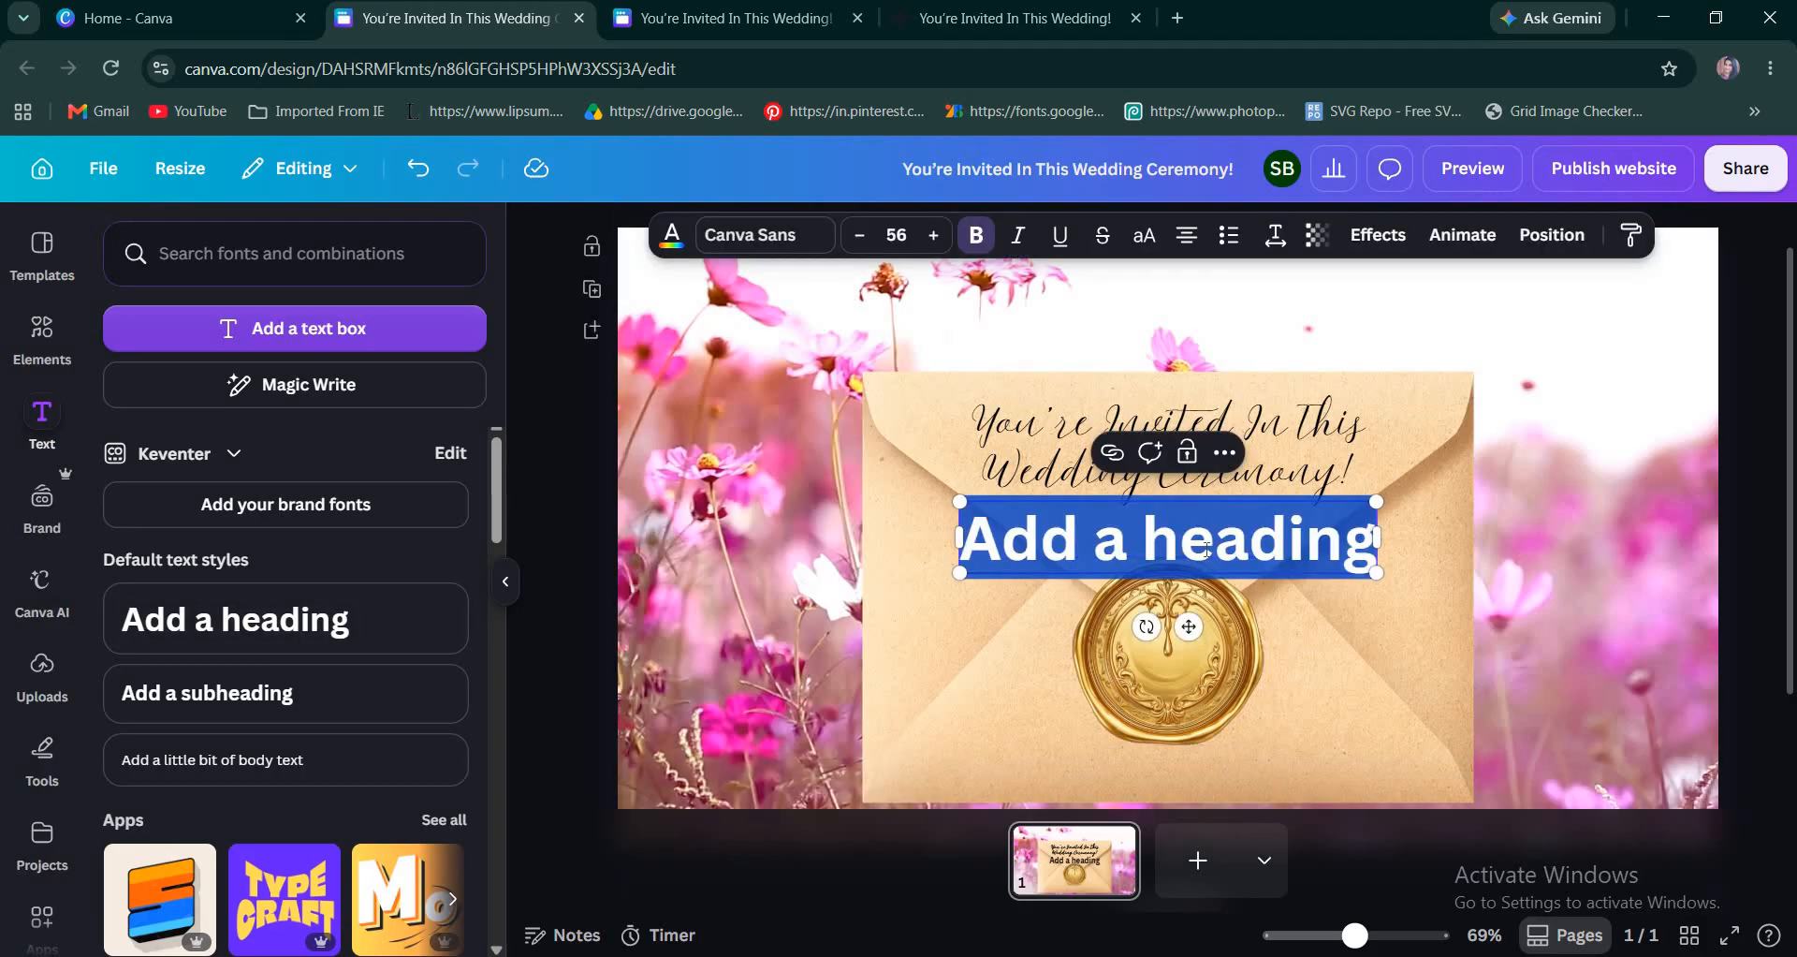
text(Cle)
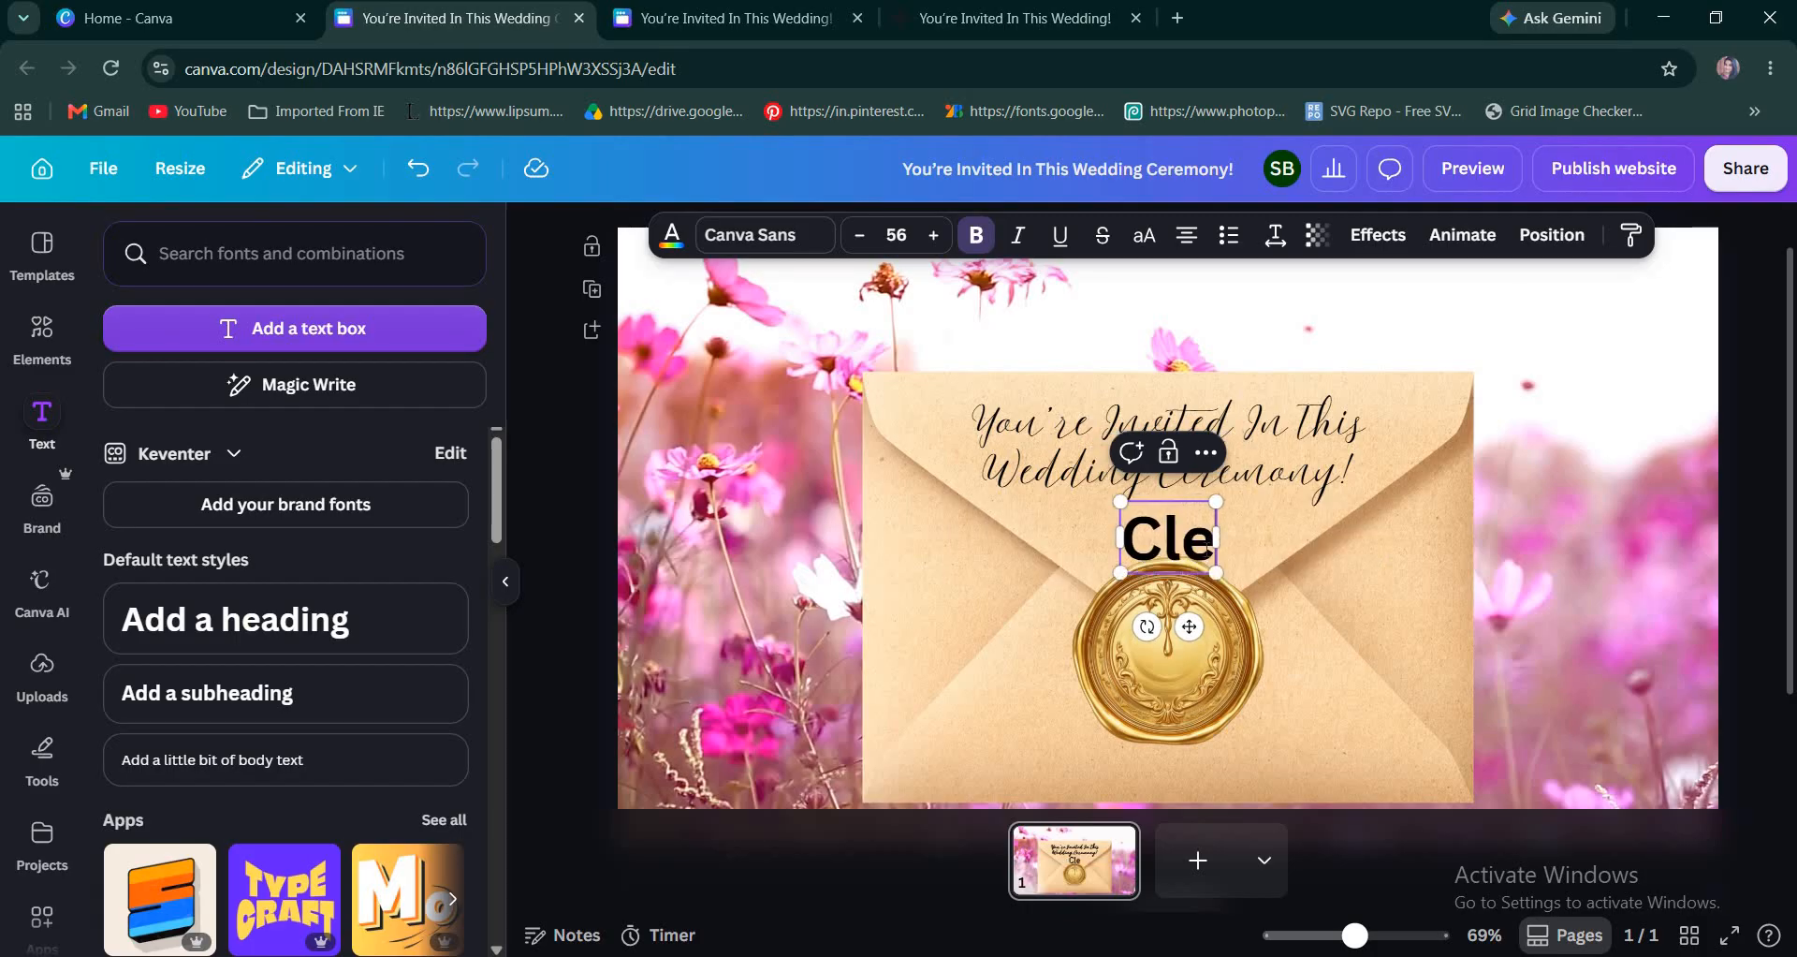
text(ck)
key(BackSpace)
key(BackSpace)
key(BackSpace)
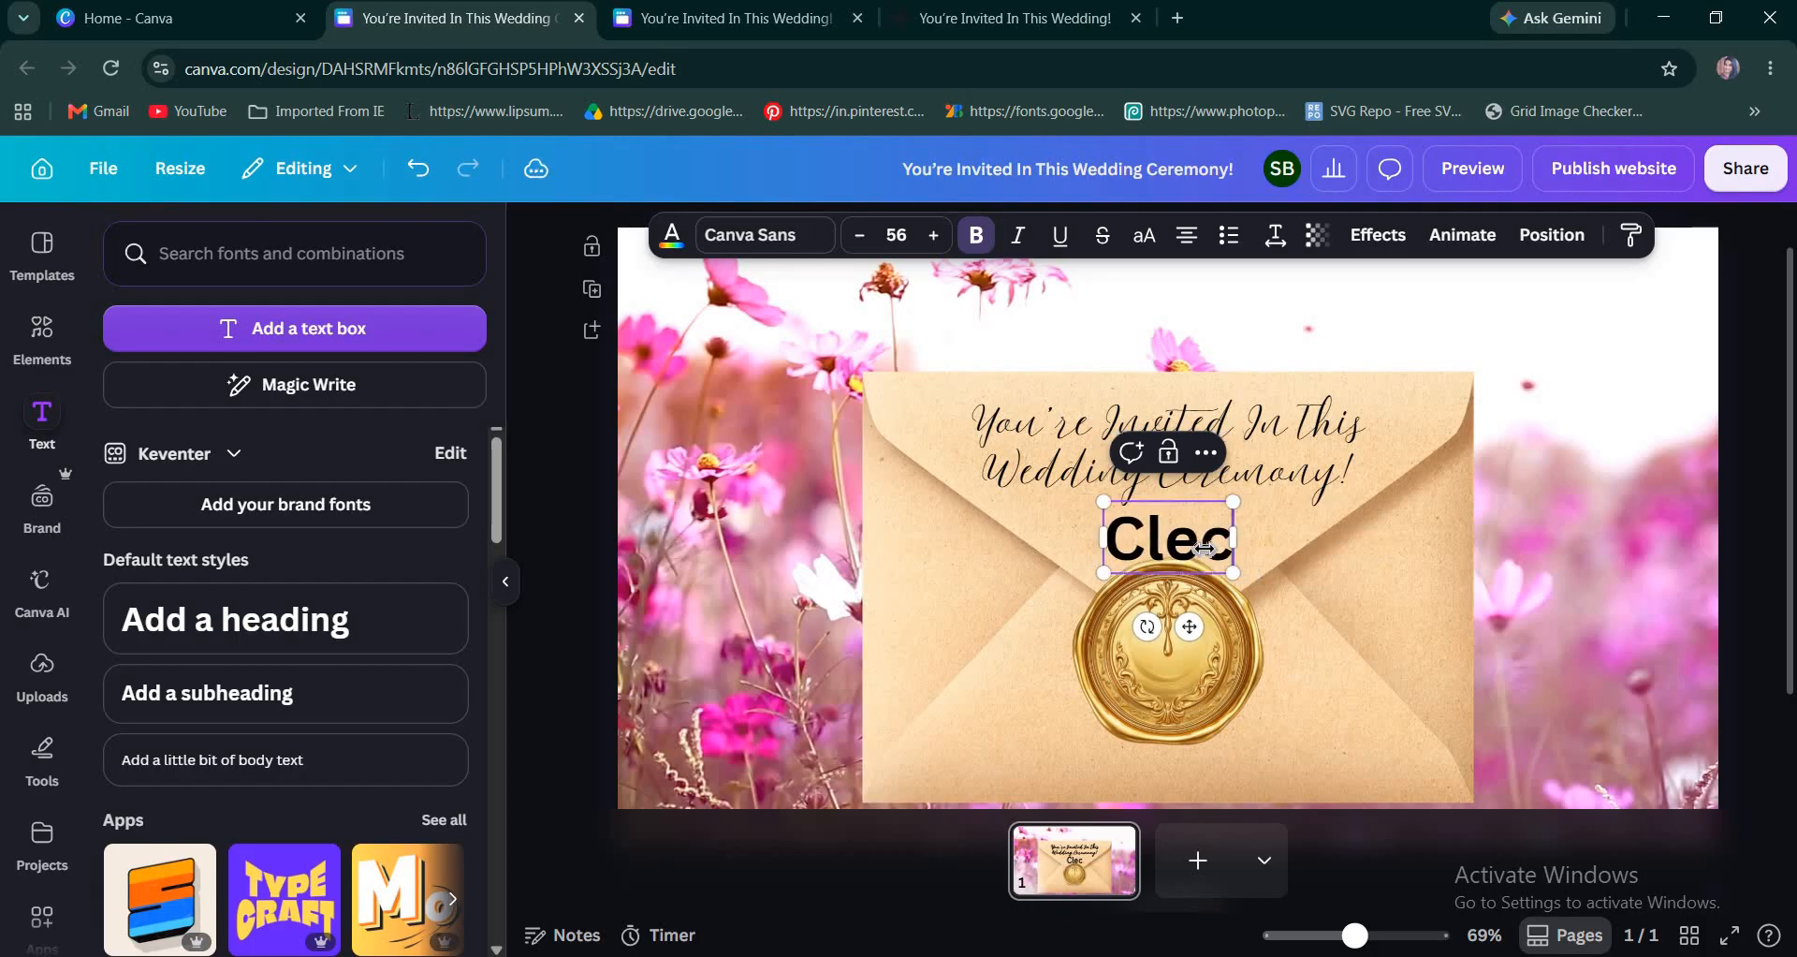
text(ick)
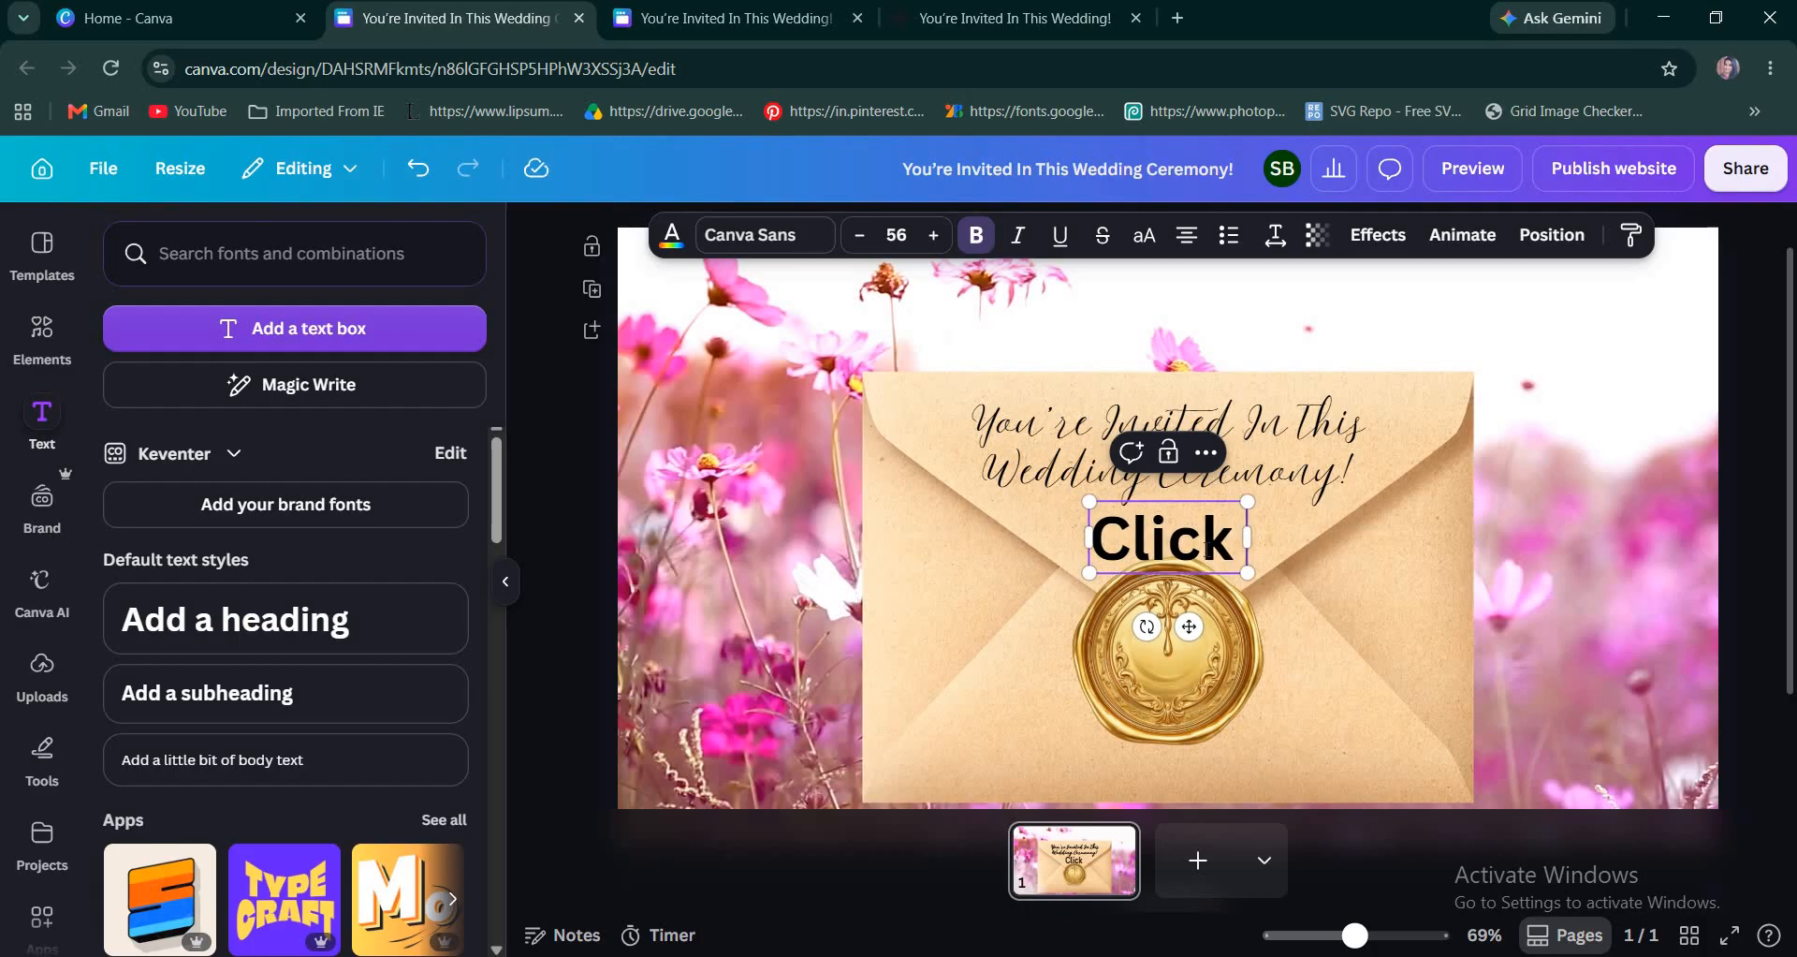
text( To Open!)
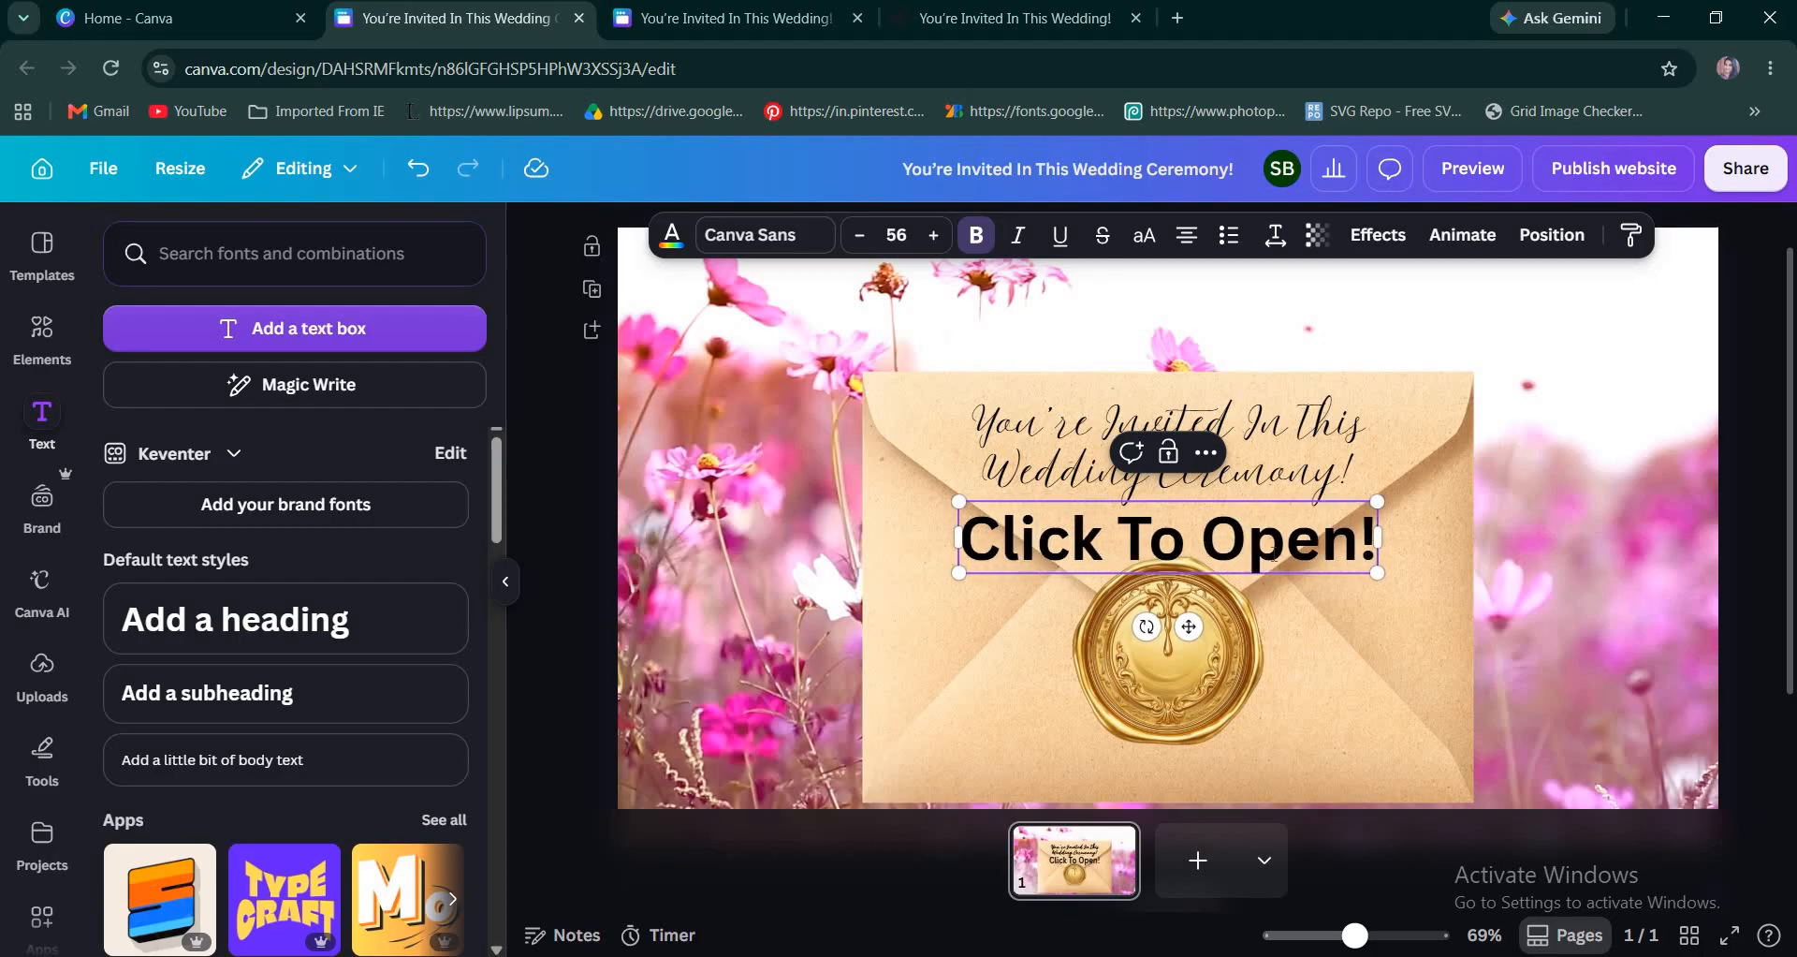
drag(1377, 572, 1205, 535)
click(1039, 590)
Search the fonts for "couri" and set the "Click To Open!" text to Courier Prime.
click(747, 236)
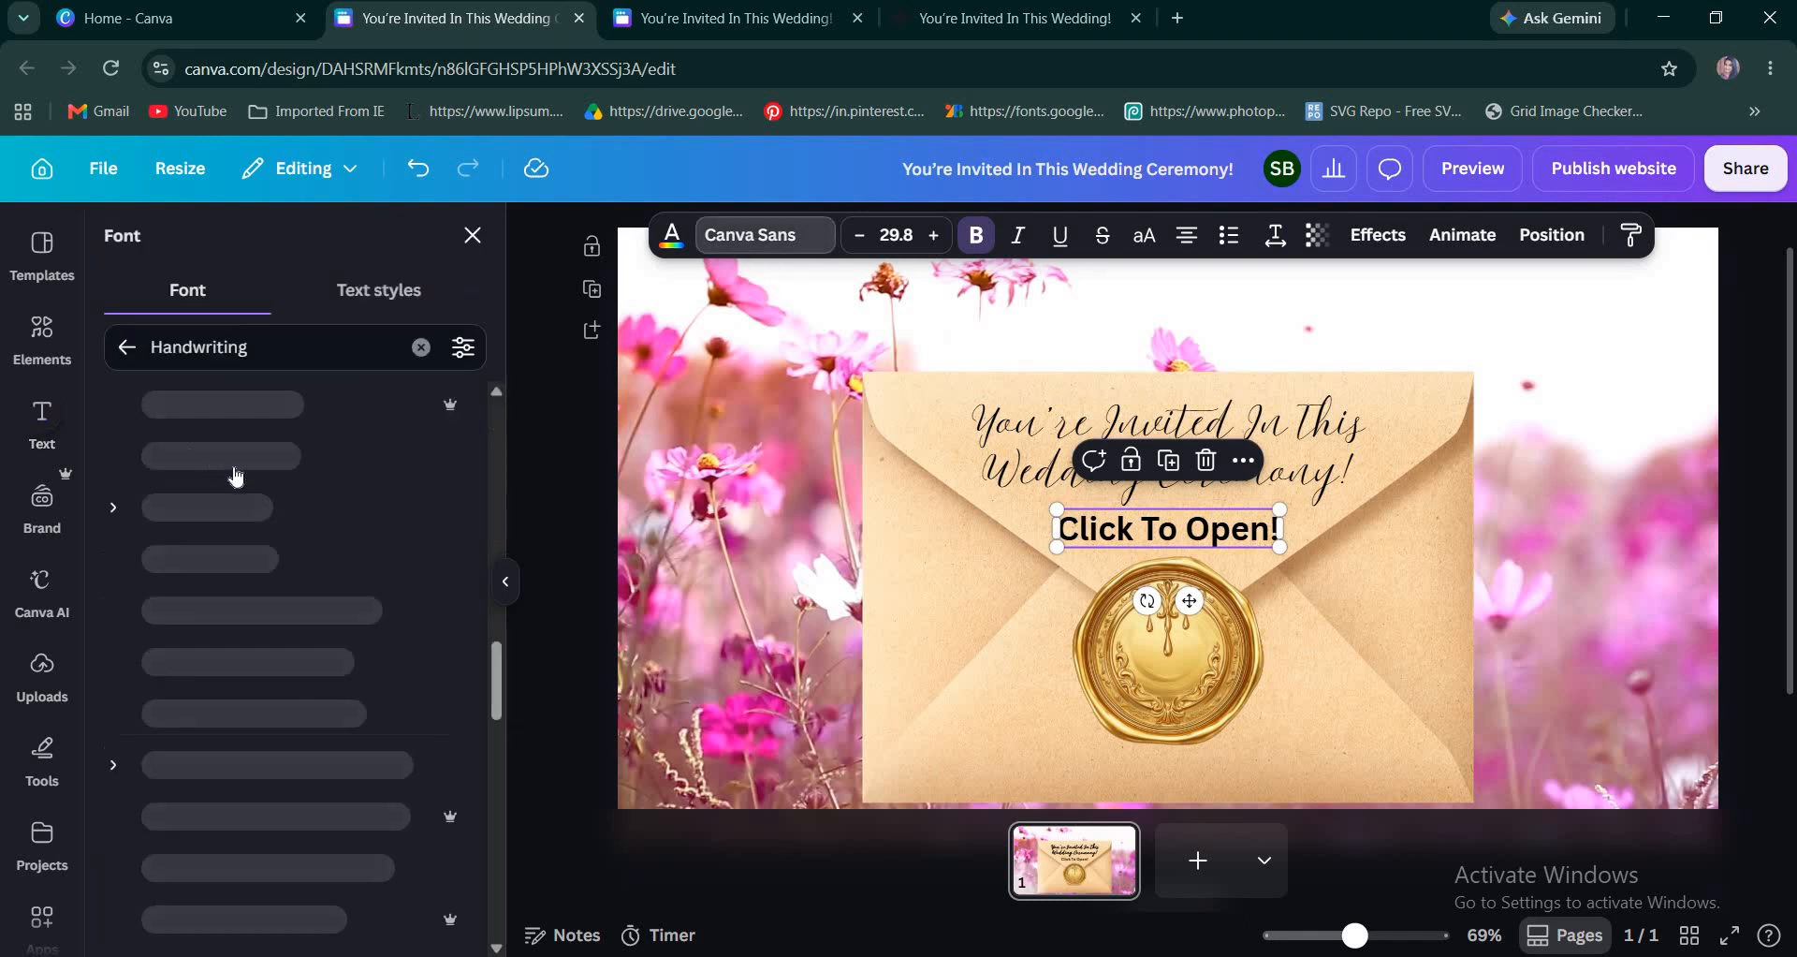
click(343, 348)
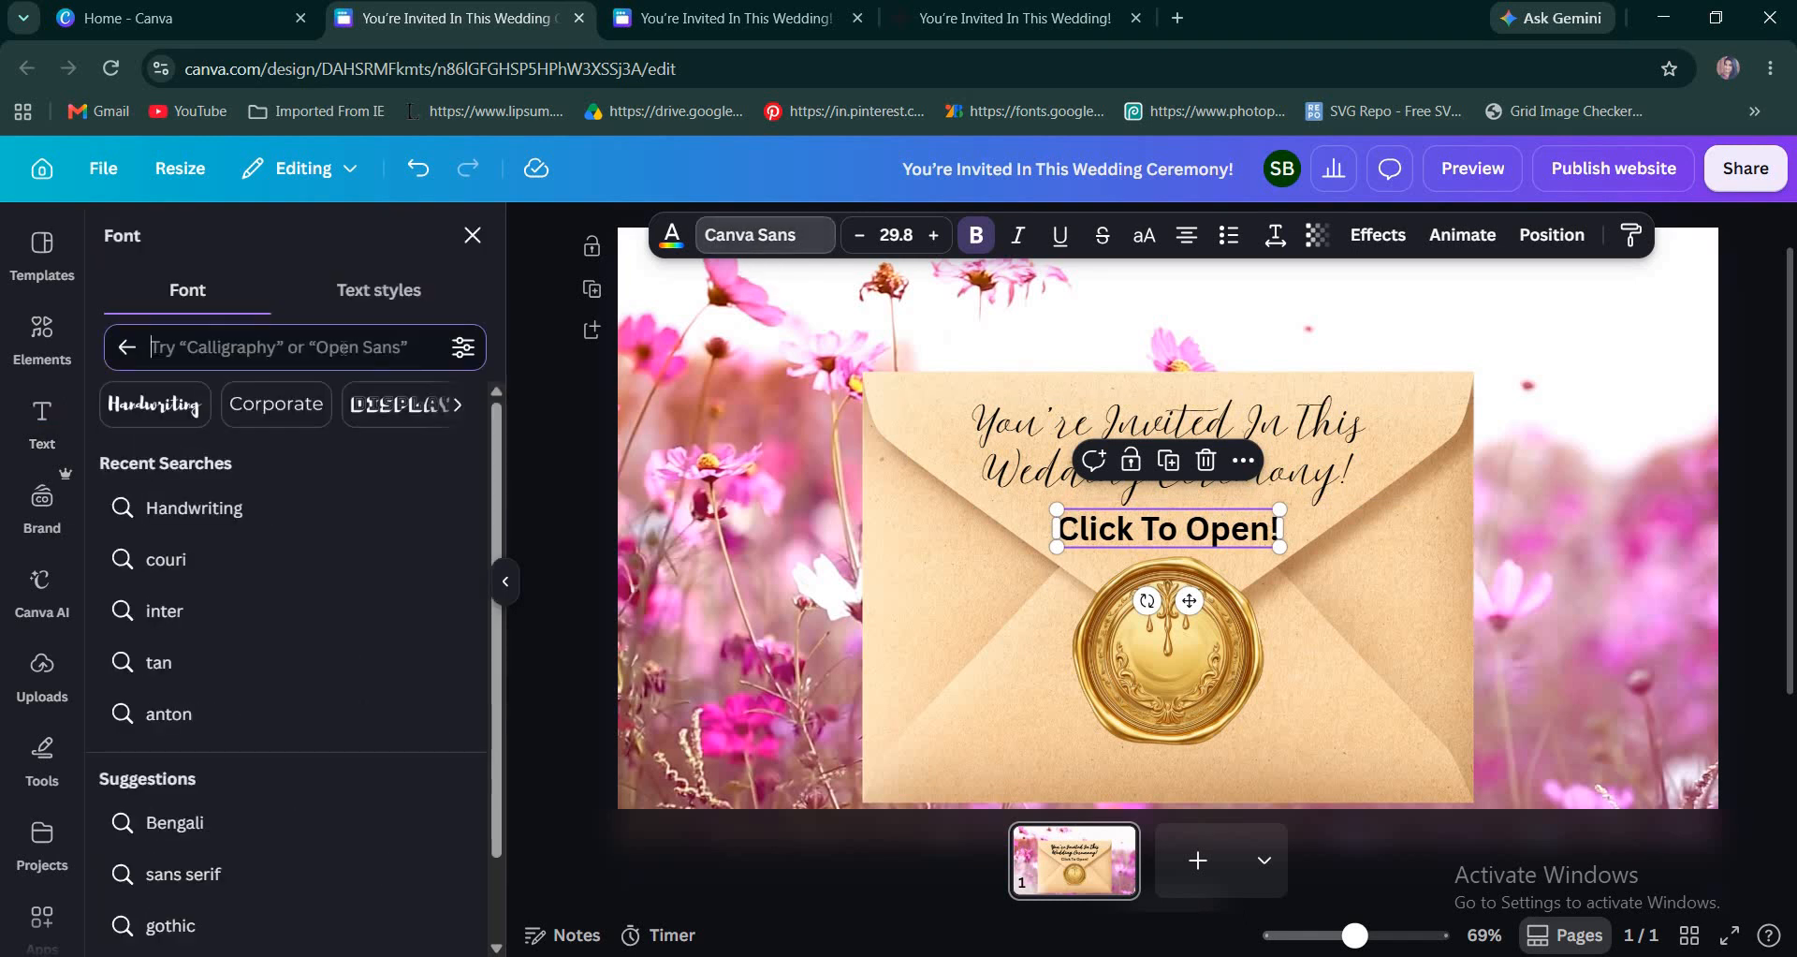
click(261, 559)
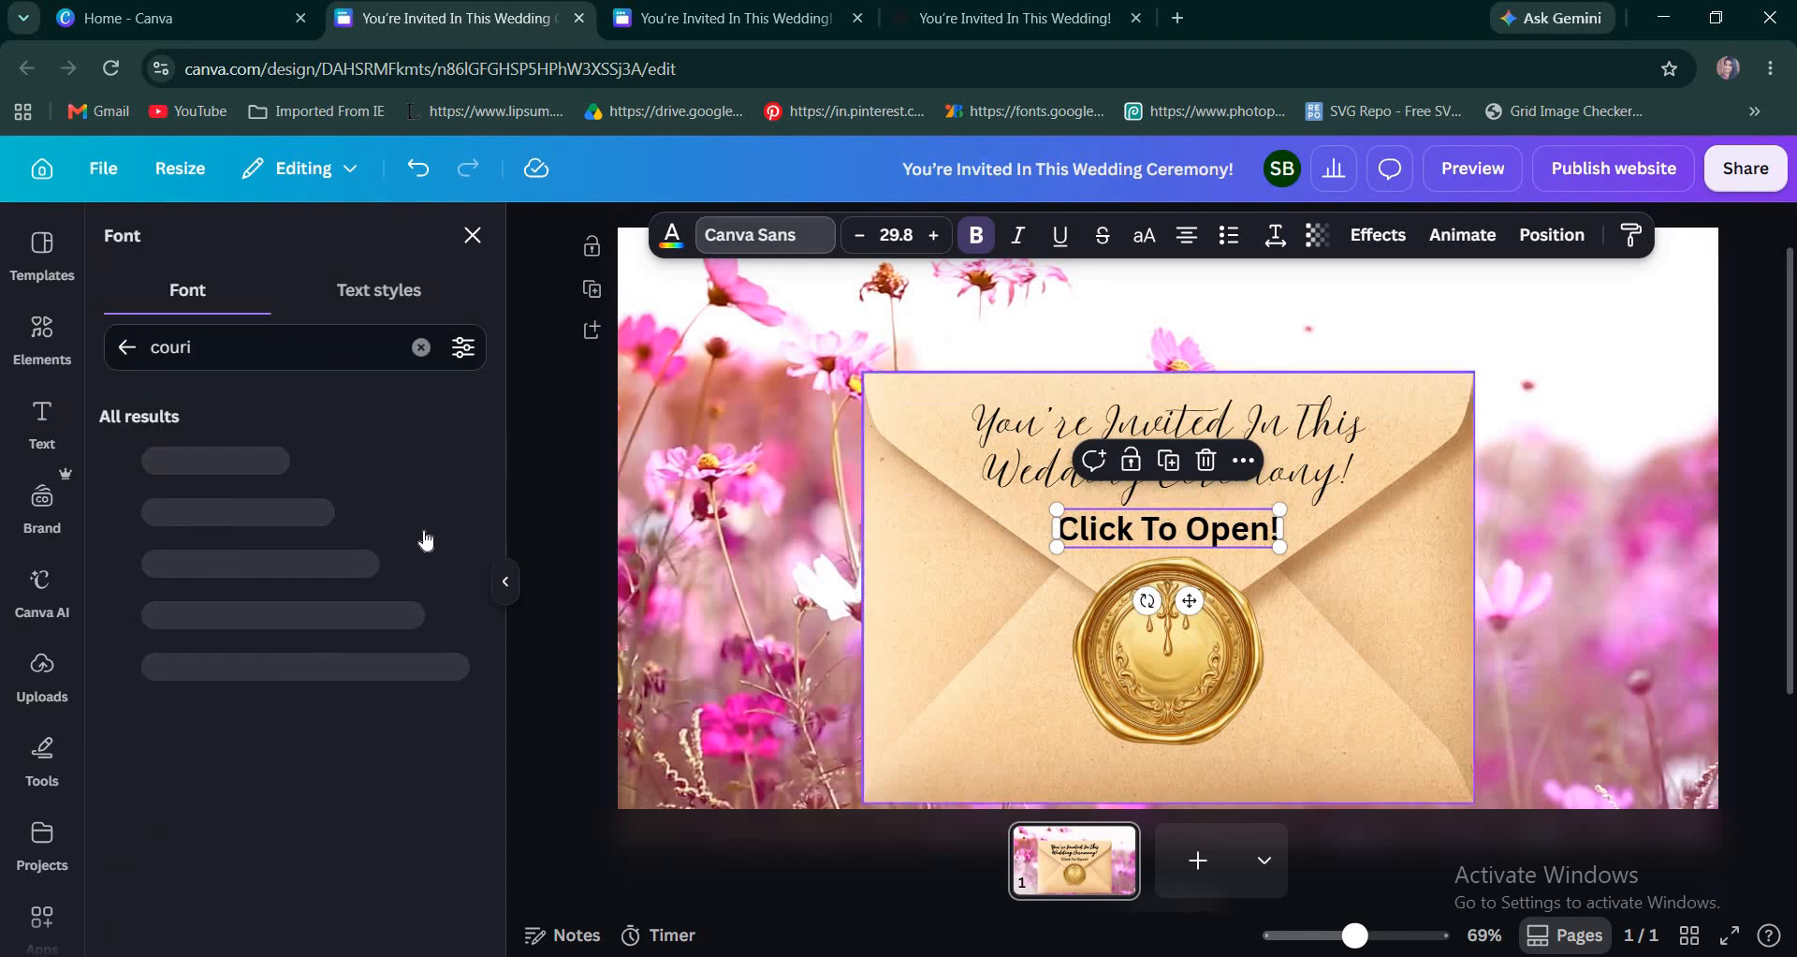
click(293, 527)
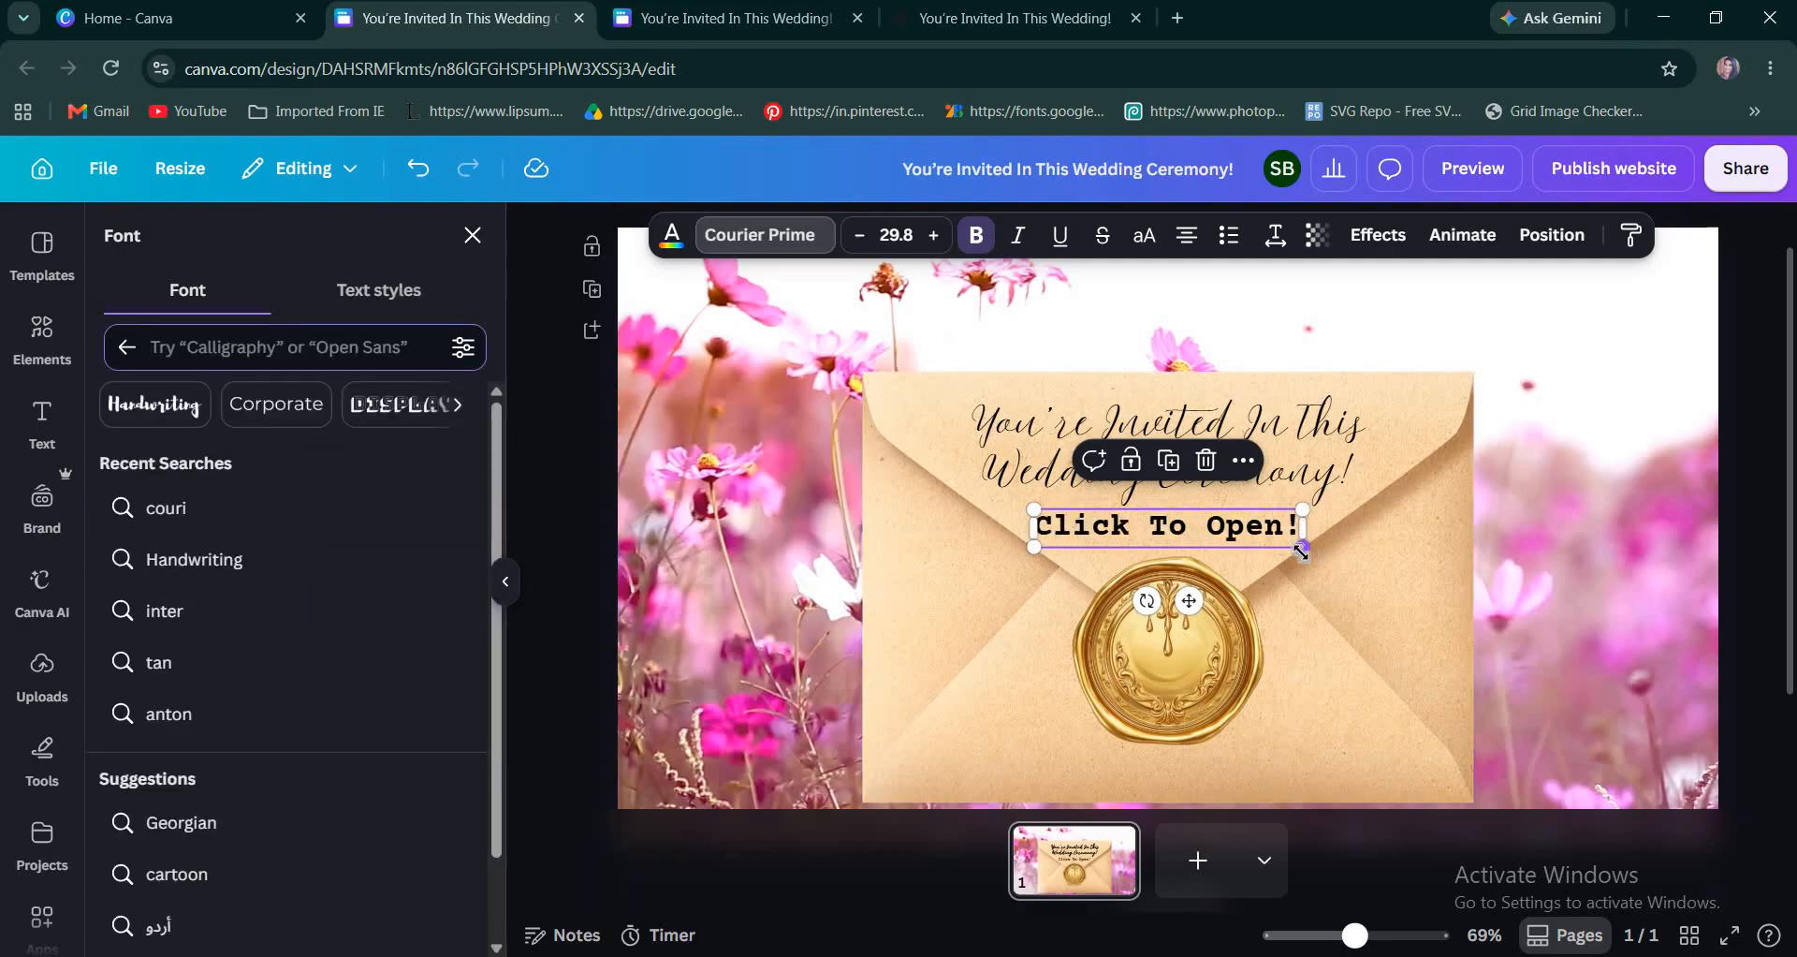
Shrink the "Click To Open!" text to about size 24.4, centered between the invitation heading and the wax seal.
drag(1303, 547, 1284, 551)
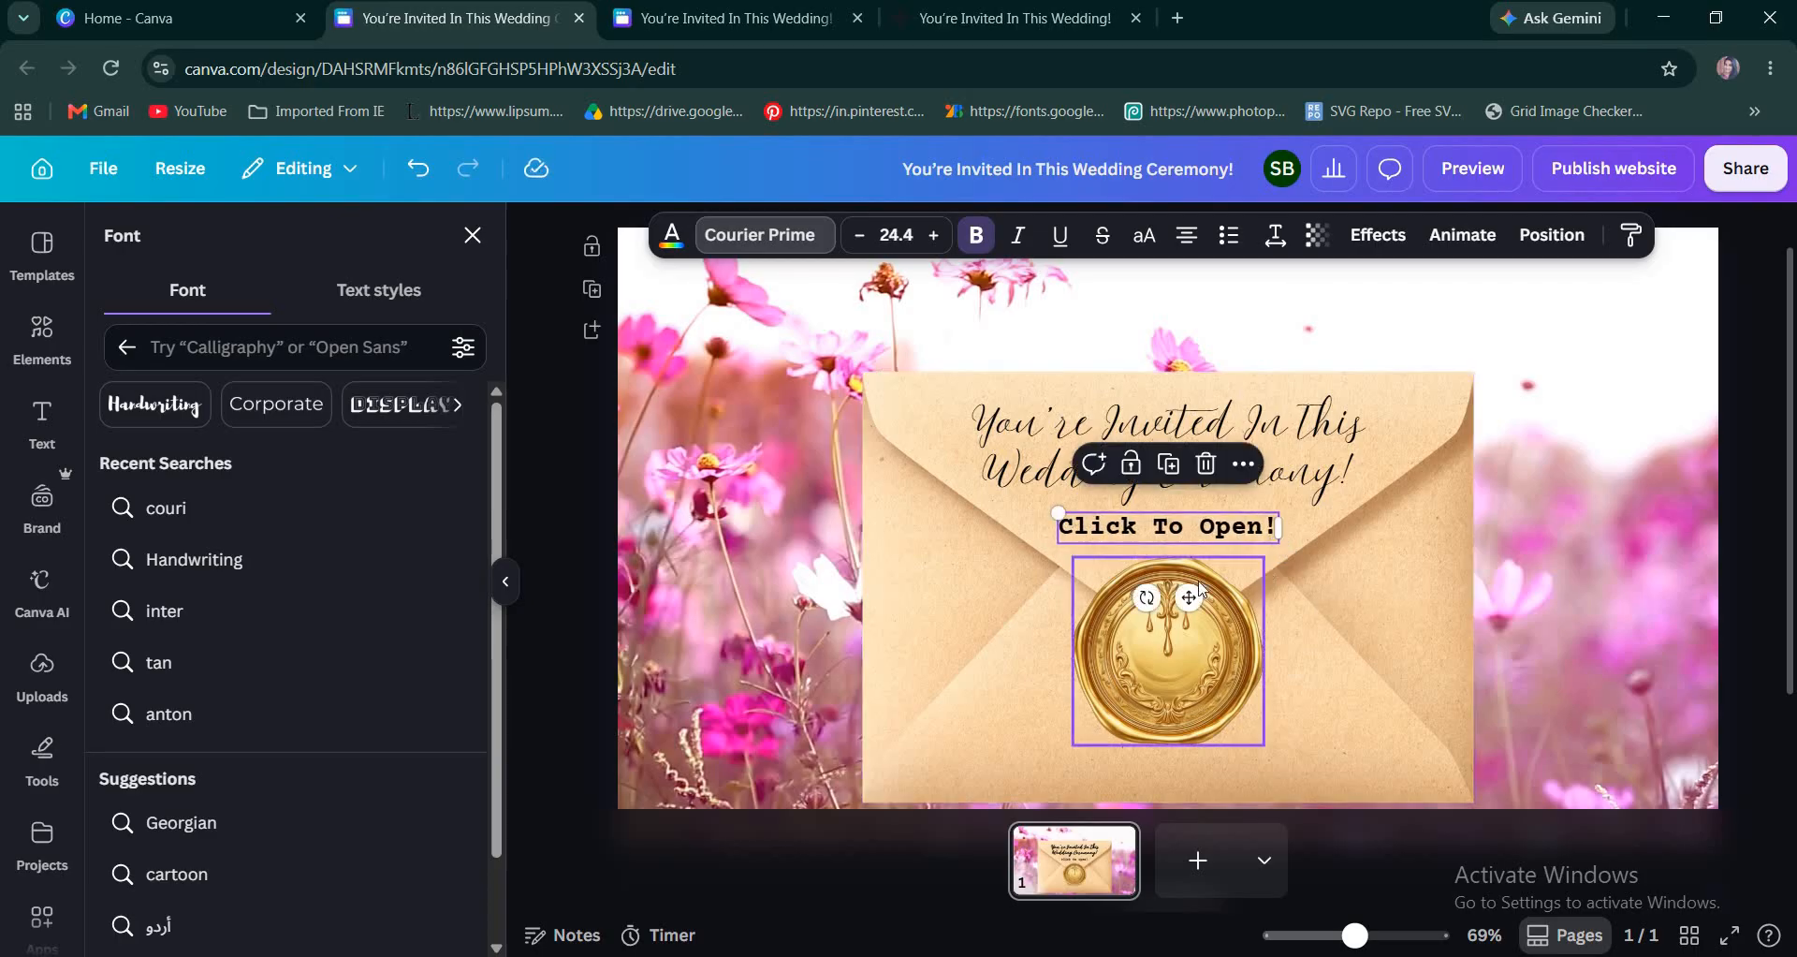
scroll(1692, 525, down, 4)
scroll(1698, 530, up, 2)
scroll(1598, 445, down, 2)
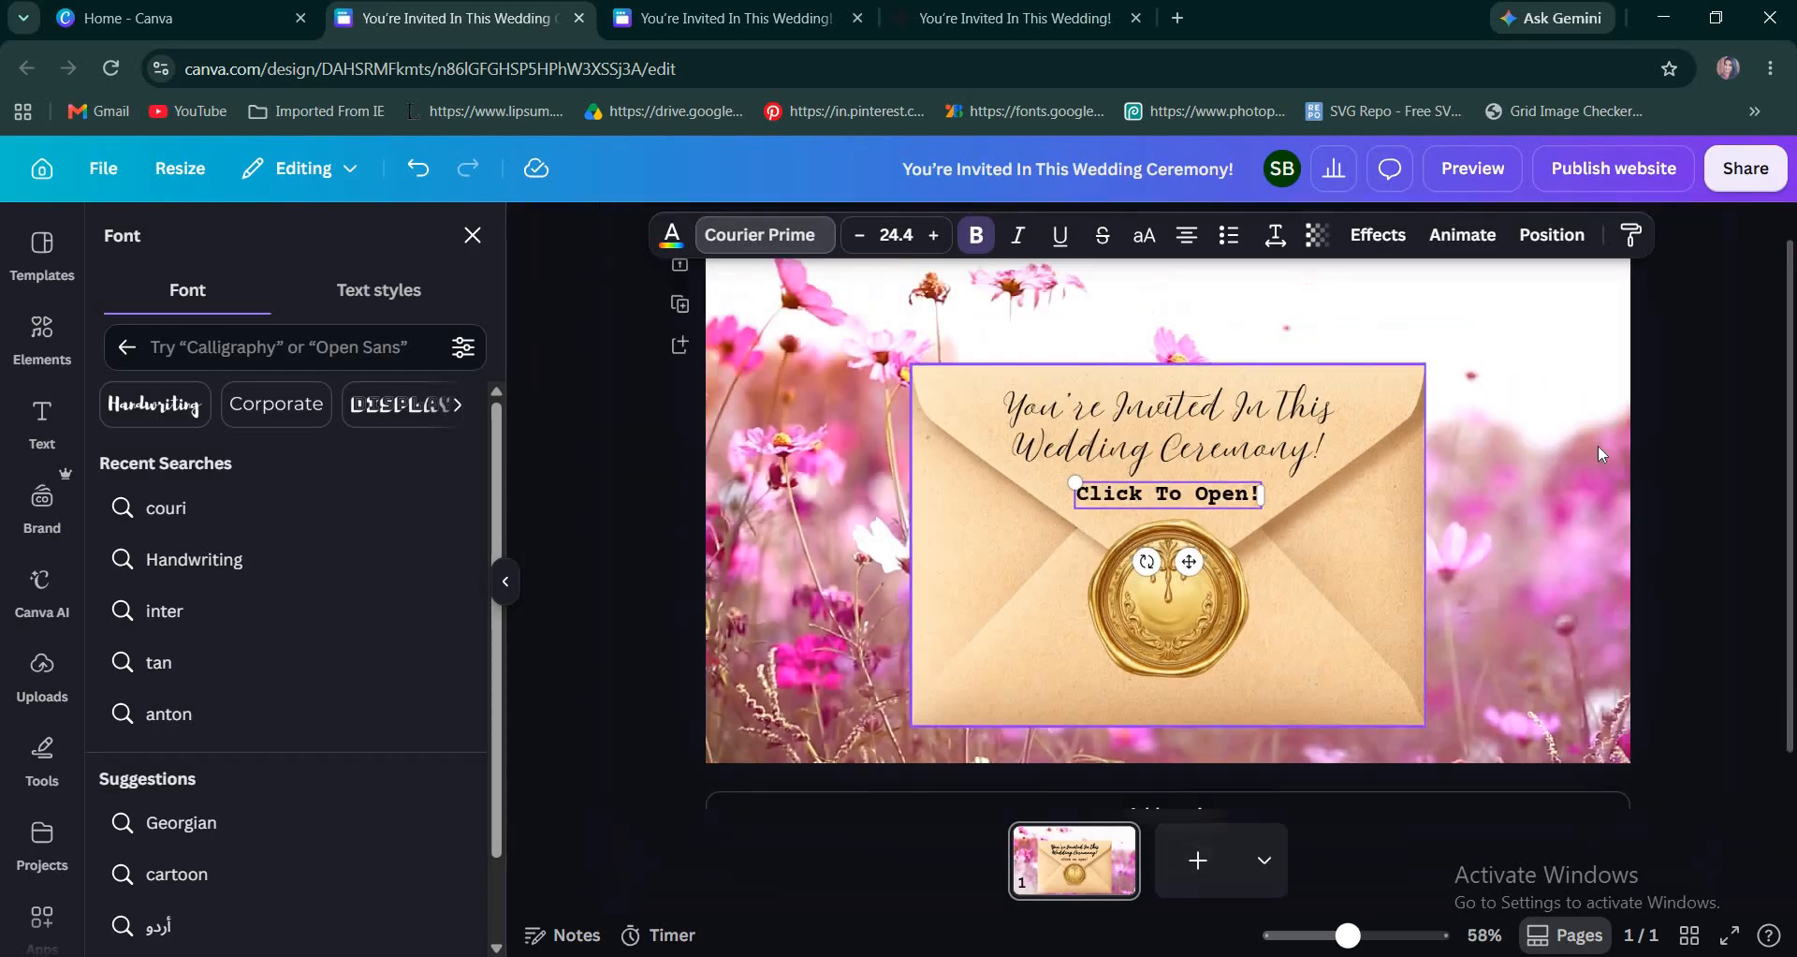
Duplicate the finished envelope page as a second page.
scroll(1575, 566, up, 1)
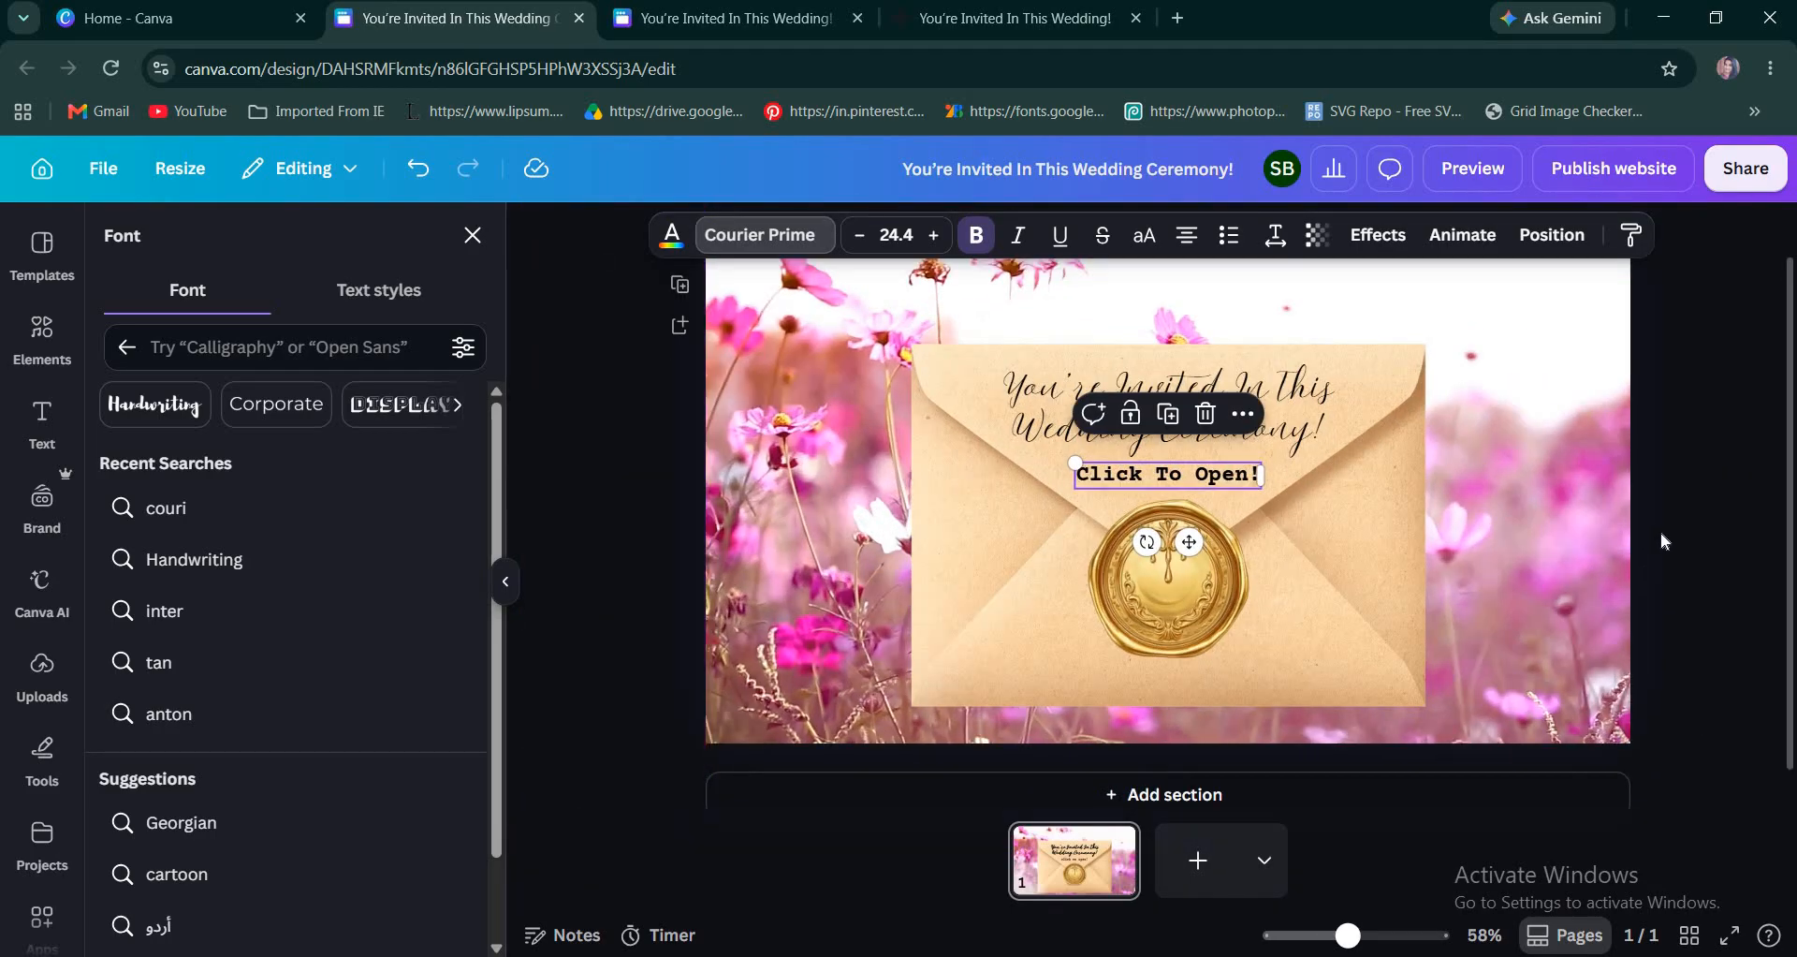
click(1664, 542)
click(1672, 587)
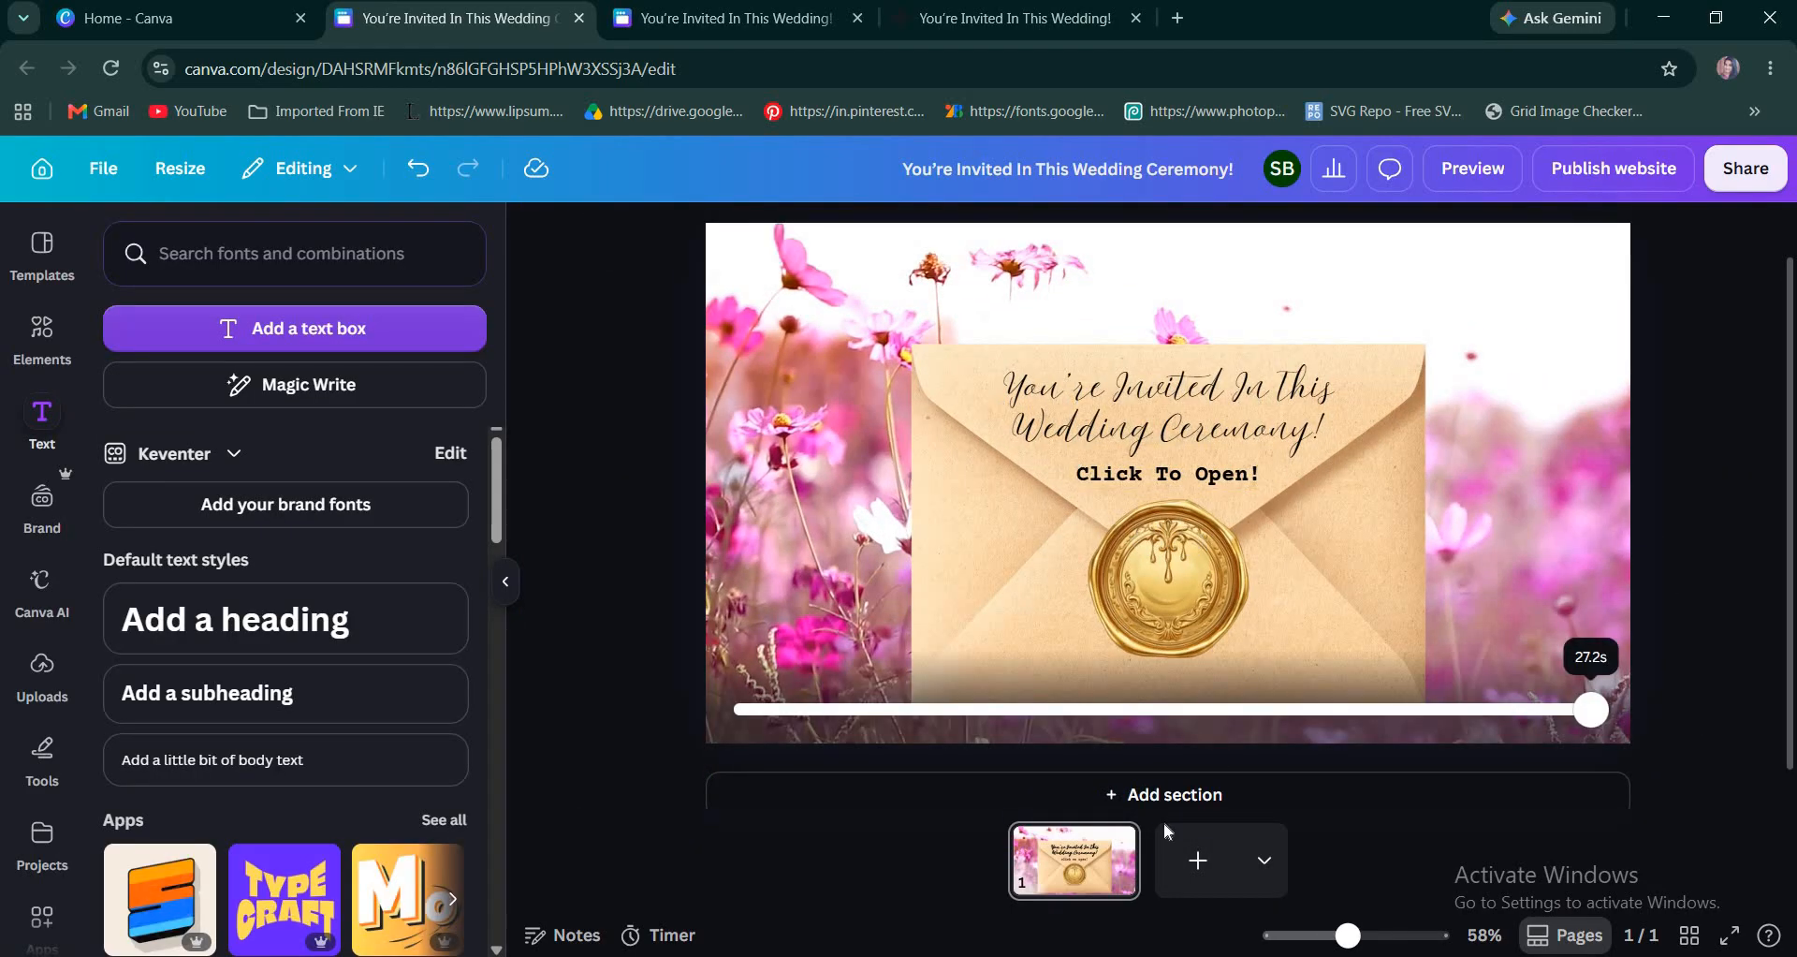
right_click(1175, 609)
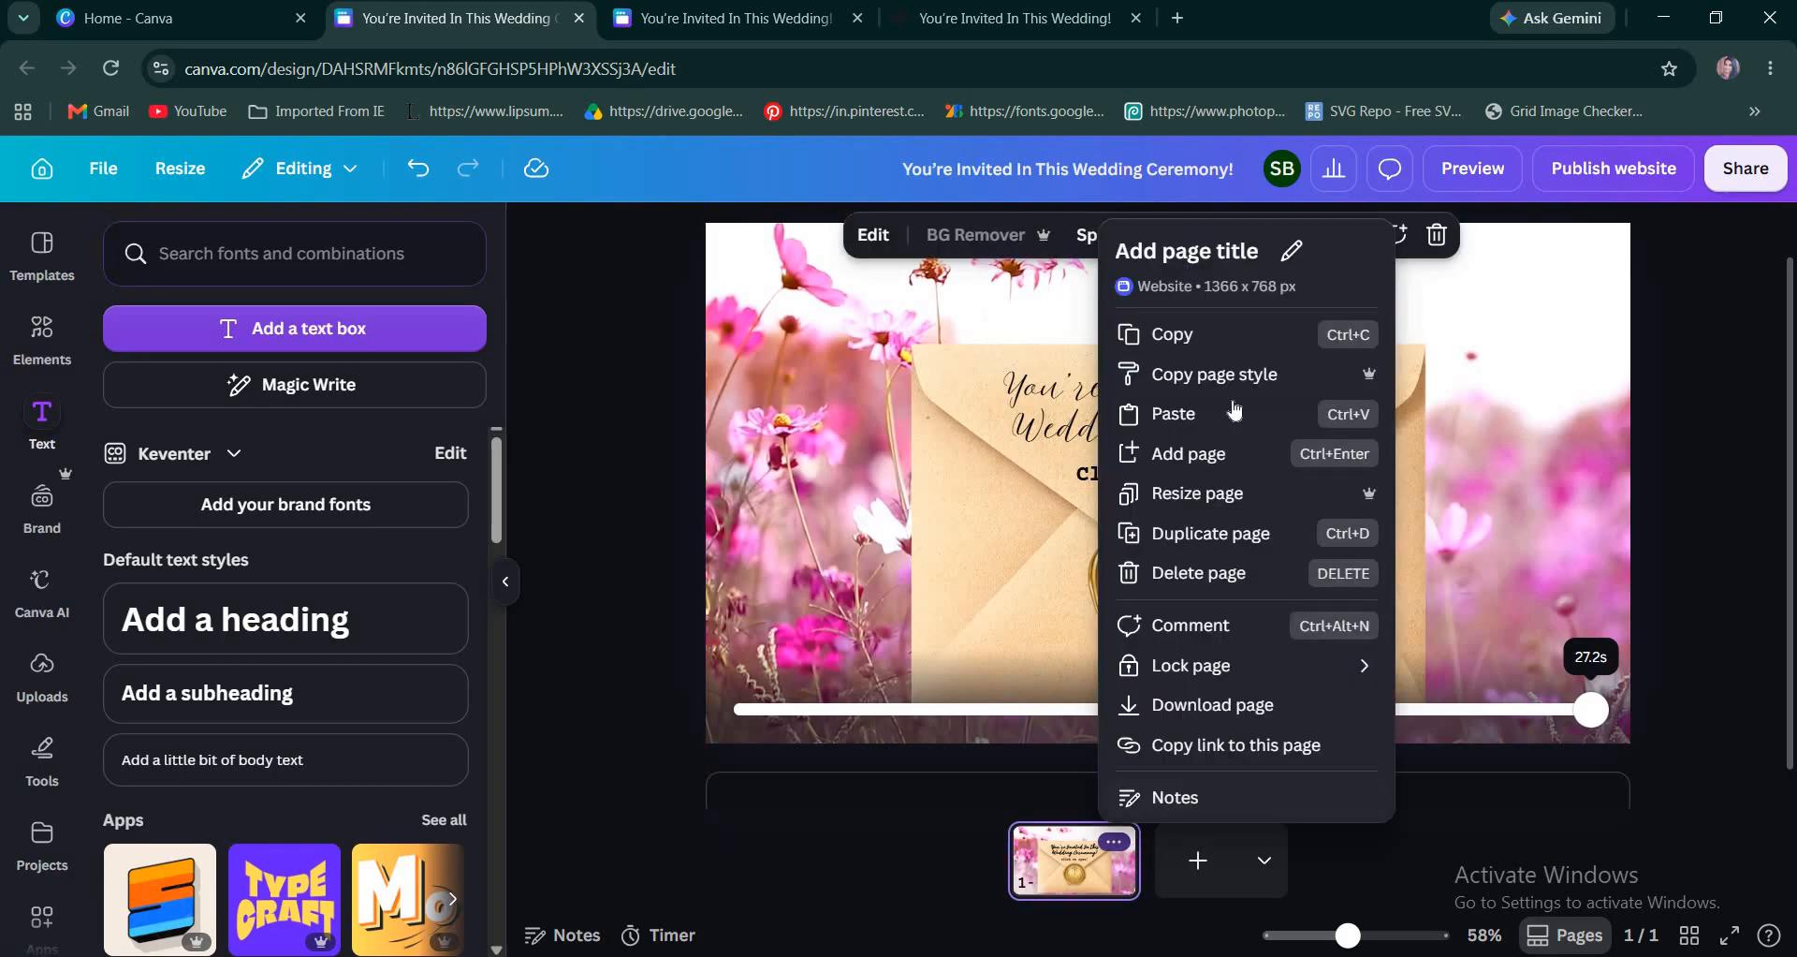
click(1222, 550)
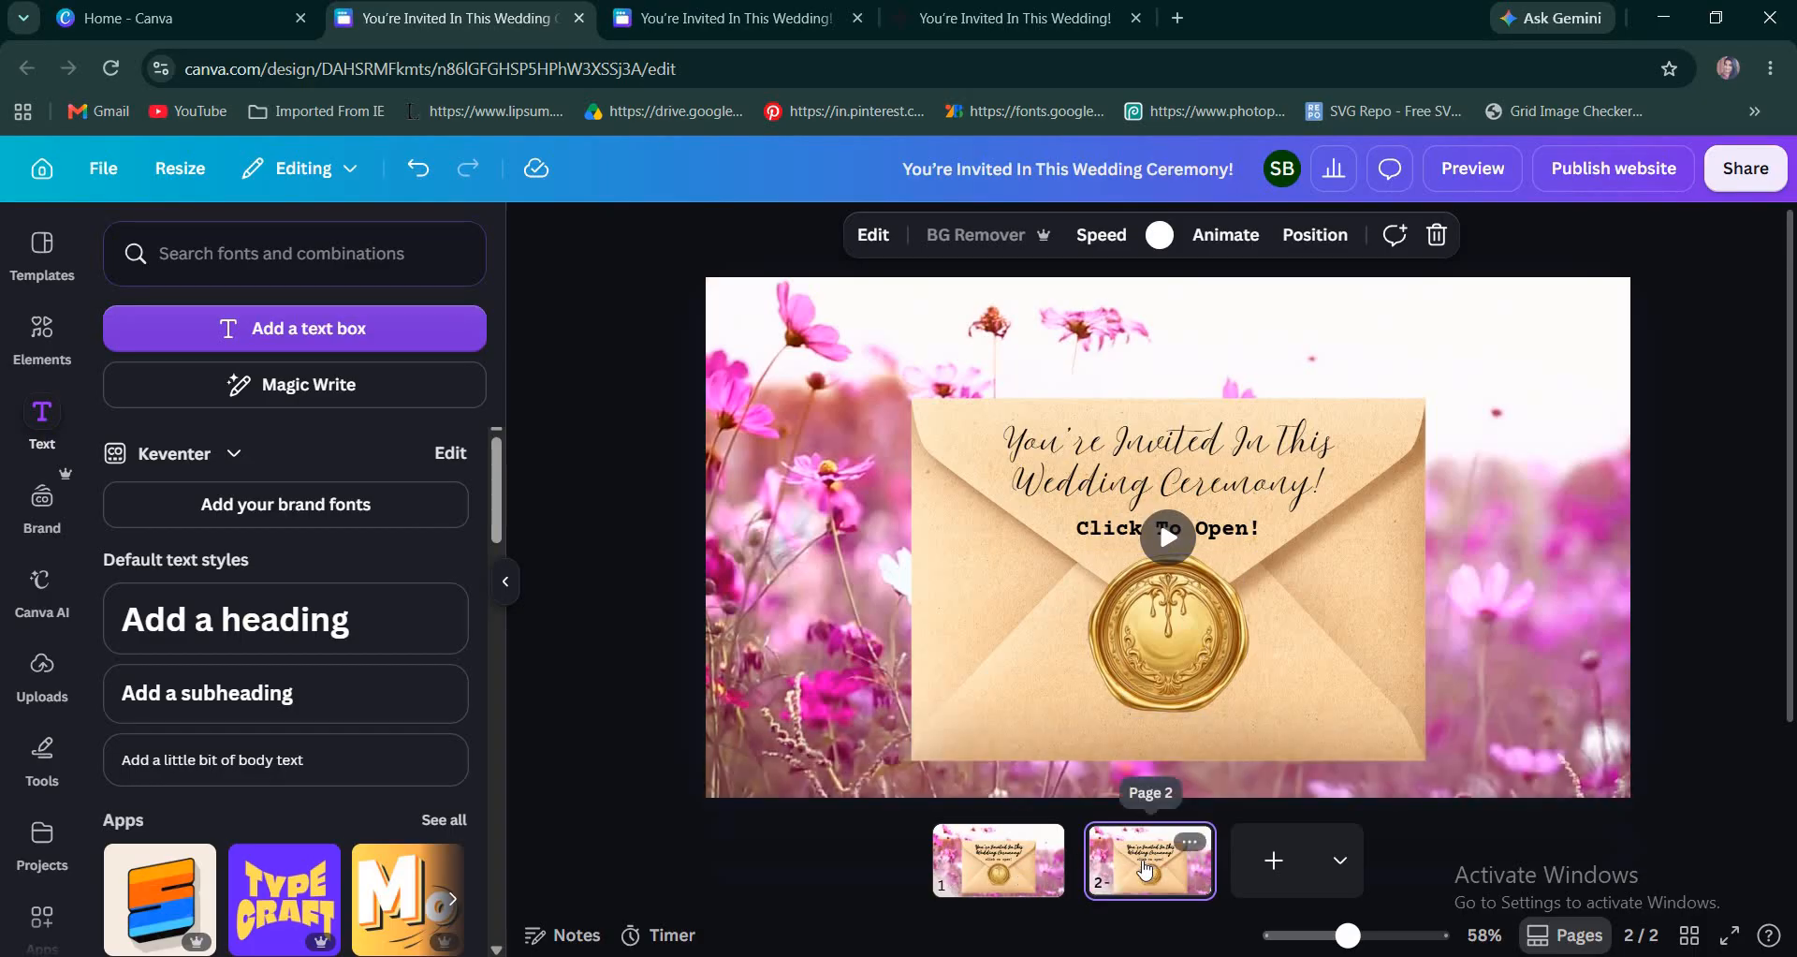
Move the wax seal on page 2 off the envelope's center to its lower left edge and shrink it.
click(1127, 647)
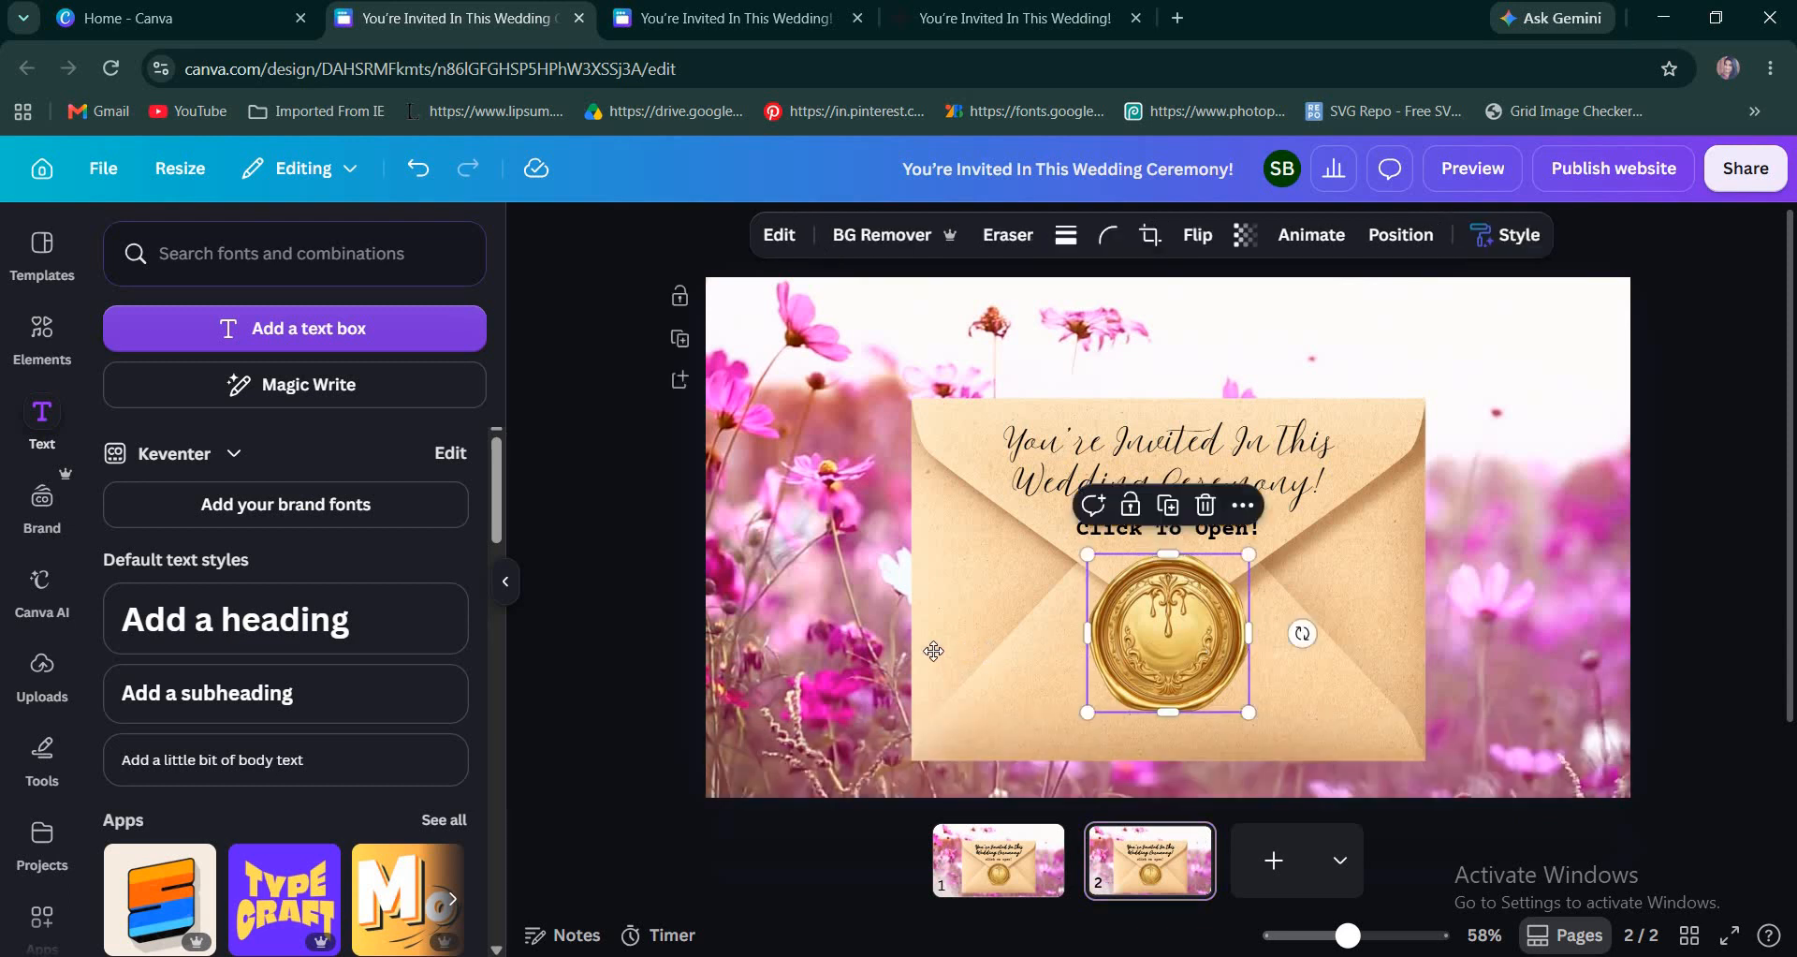
drag(1127, 647, 943, 662)
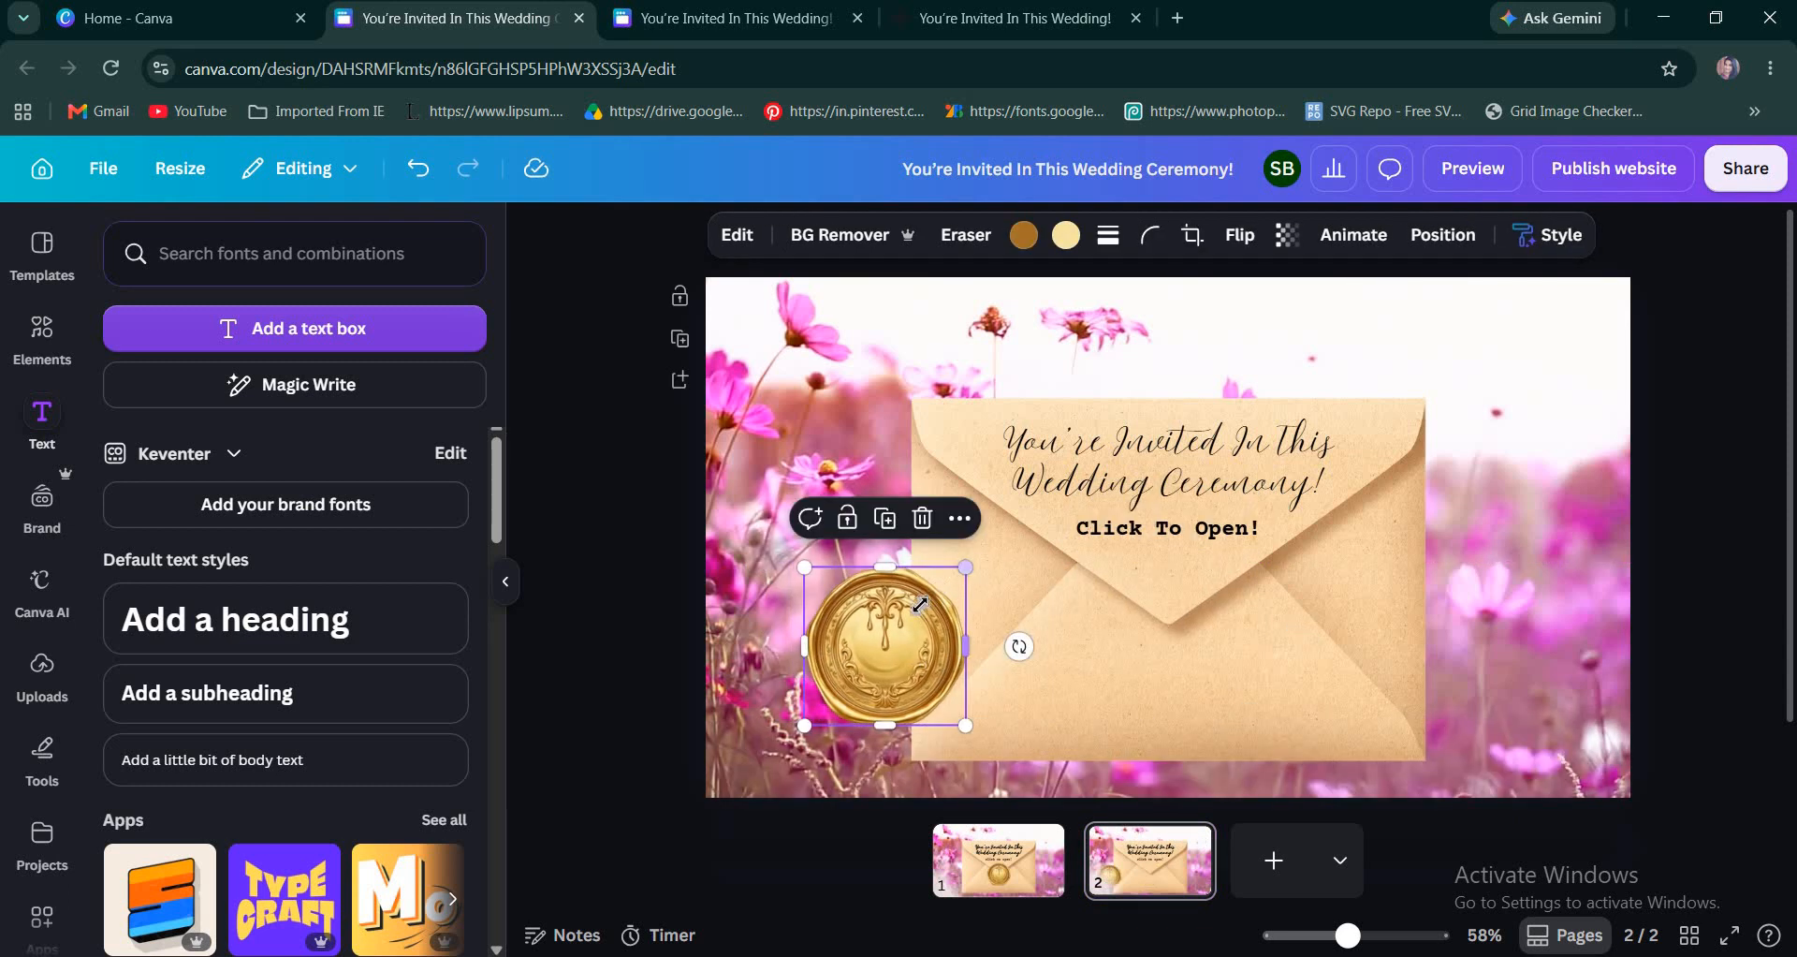
drag(965, 567, 930, 602)
Delete the closed envelope and both texts from page 2, and shift the wax seal slightly up and toward the page center.
click(1131, 640)
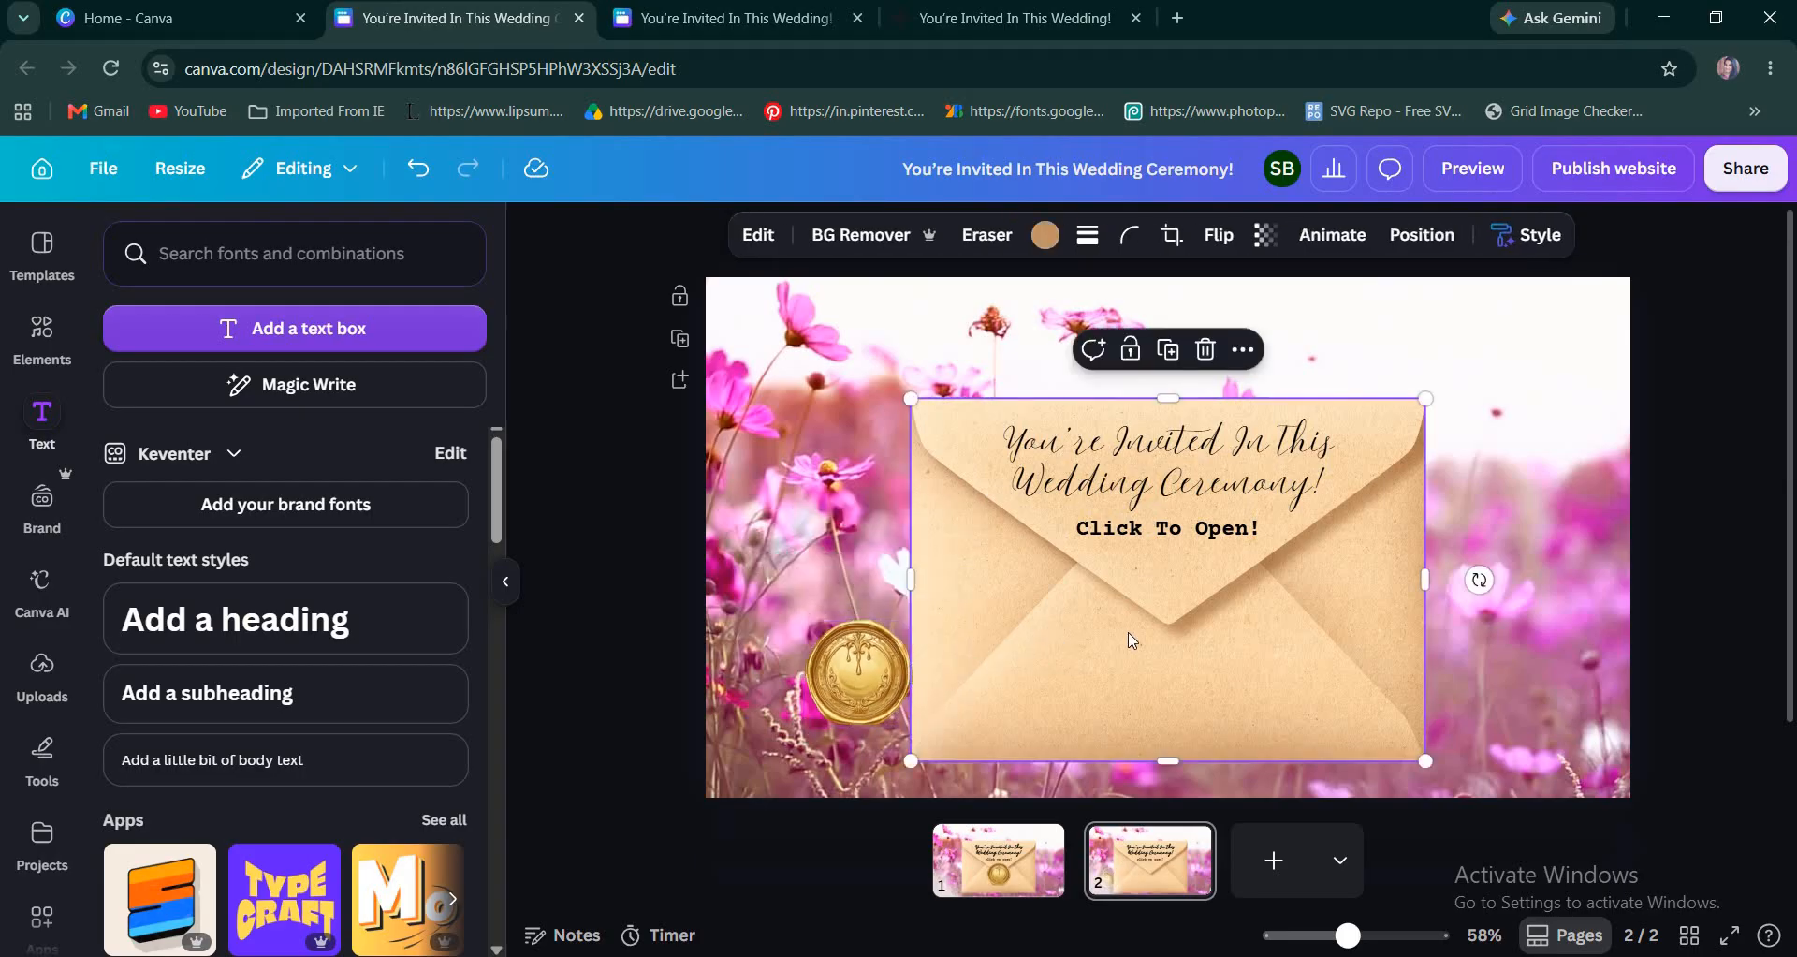
key(Delete)
click(1169, 528)
key(Delete)
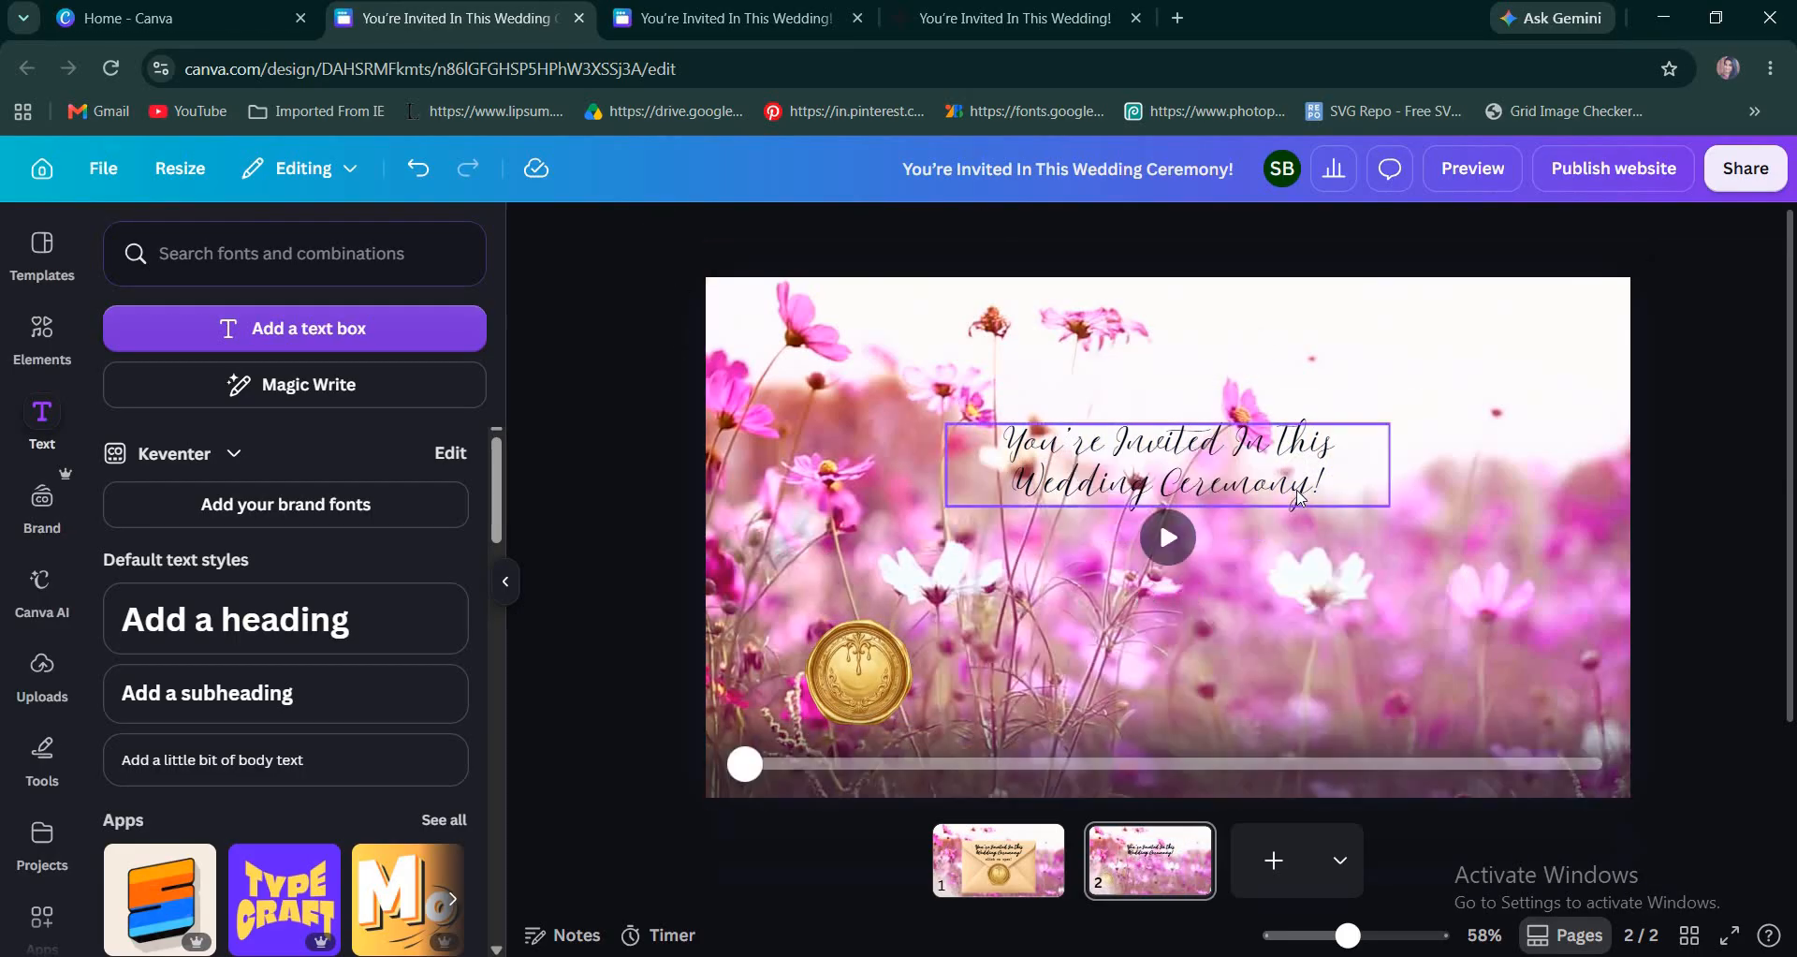
click(1298, 493)
key(Delete)
drag(883, 676, 976, 645)
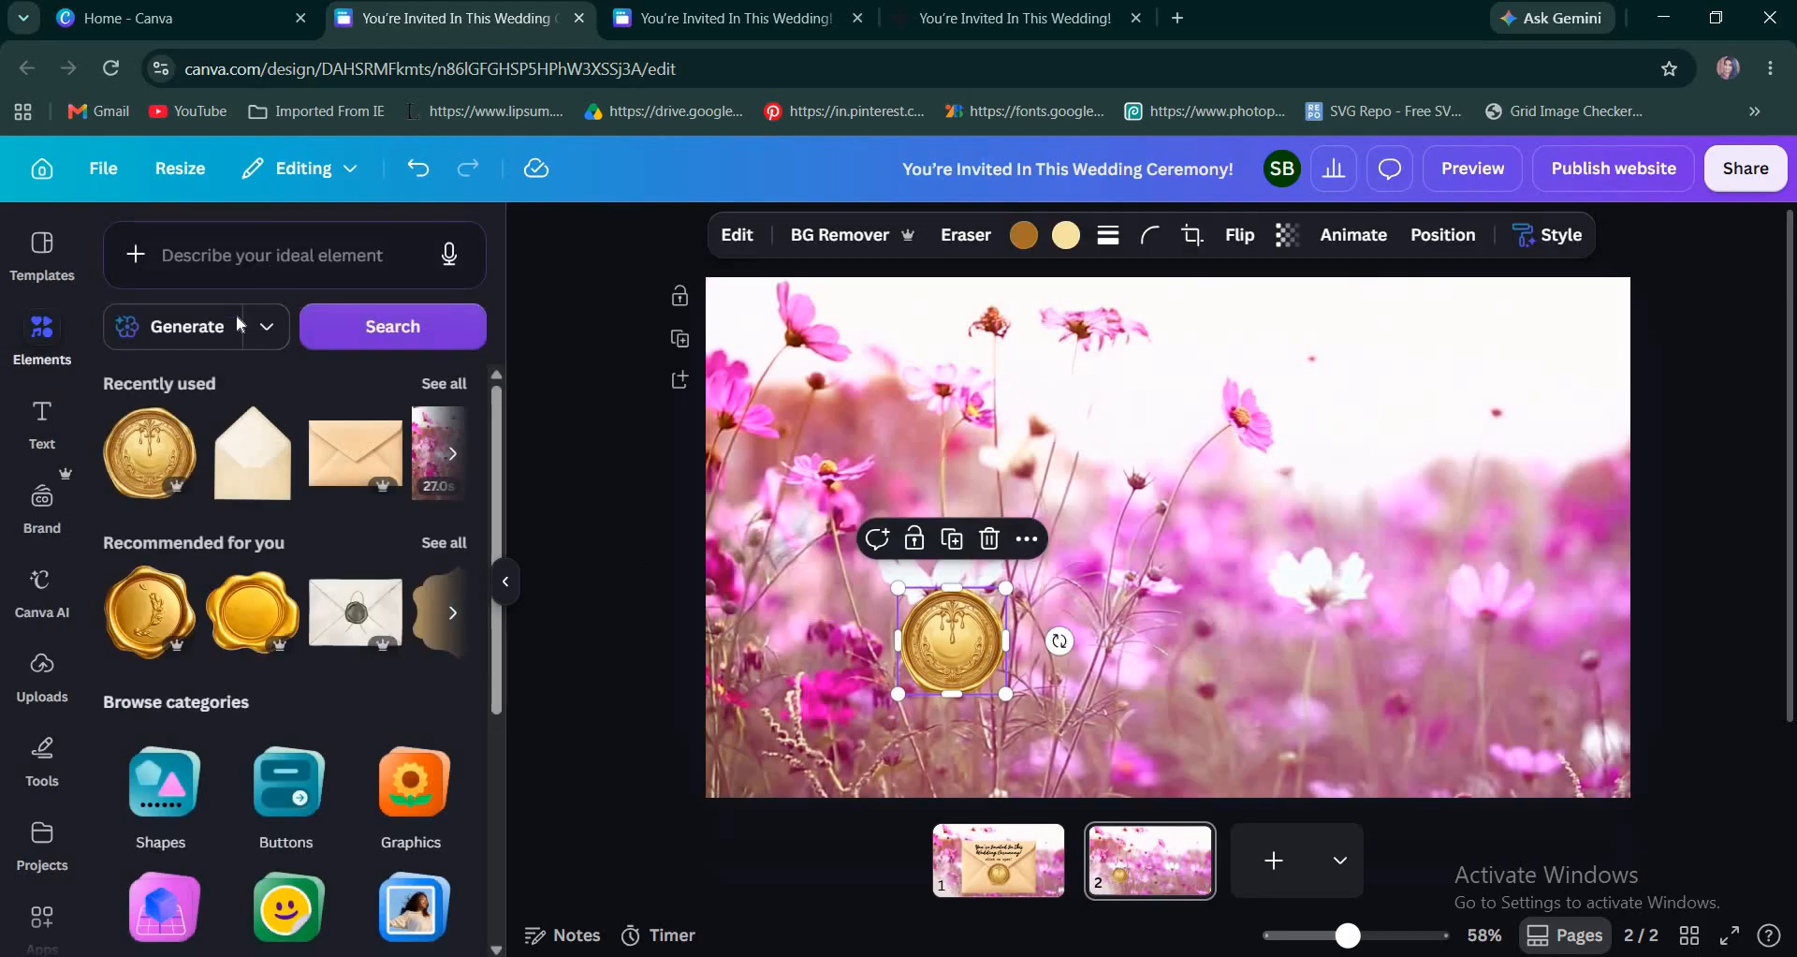
Search the elements for "envelope" and add the open cream envelope graphic to page 2.
click(258, 271)
text(en)
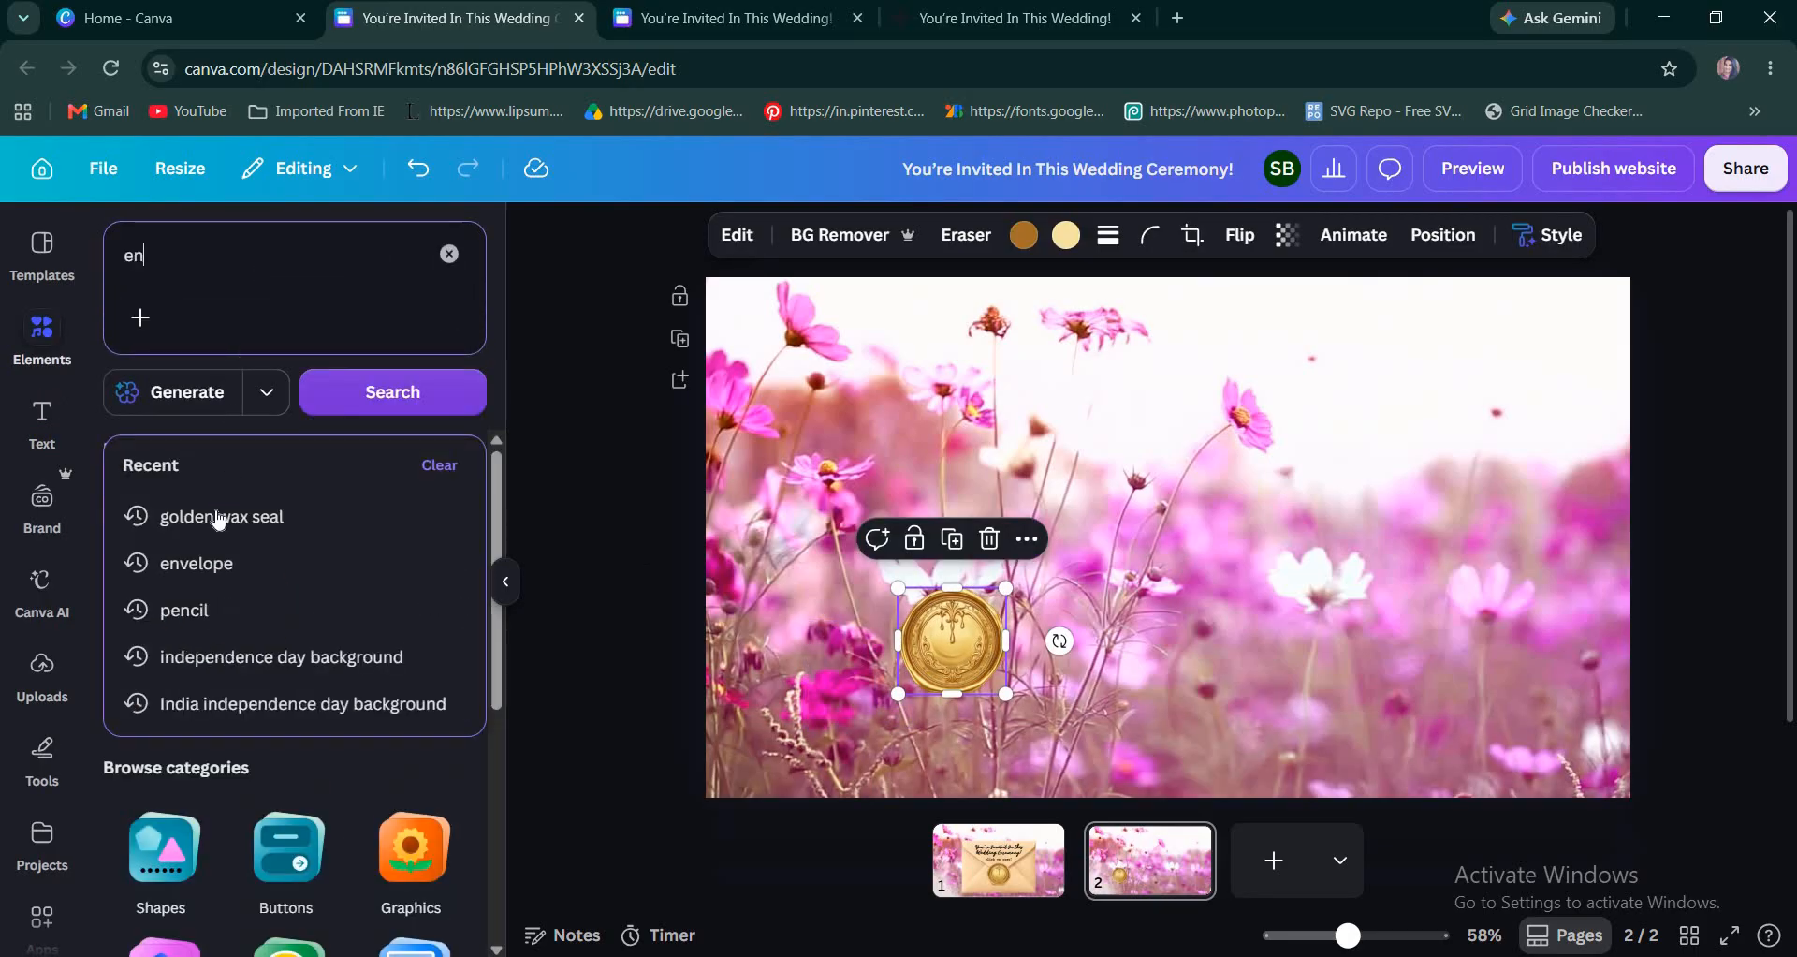
click(207, 566)
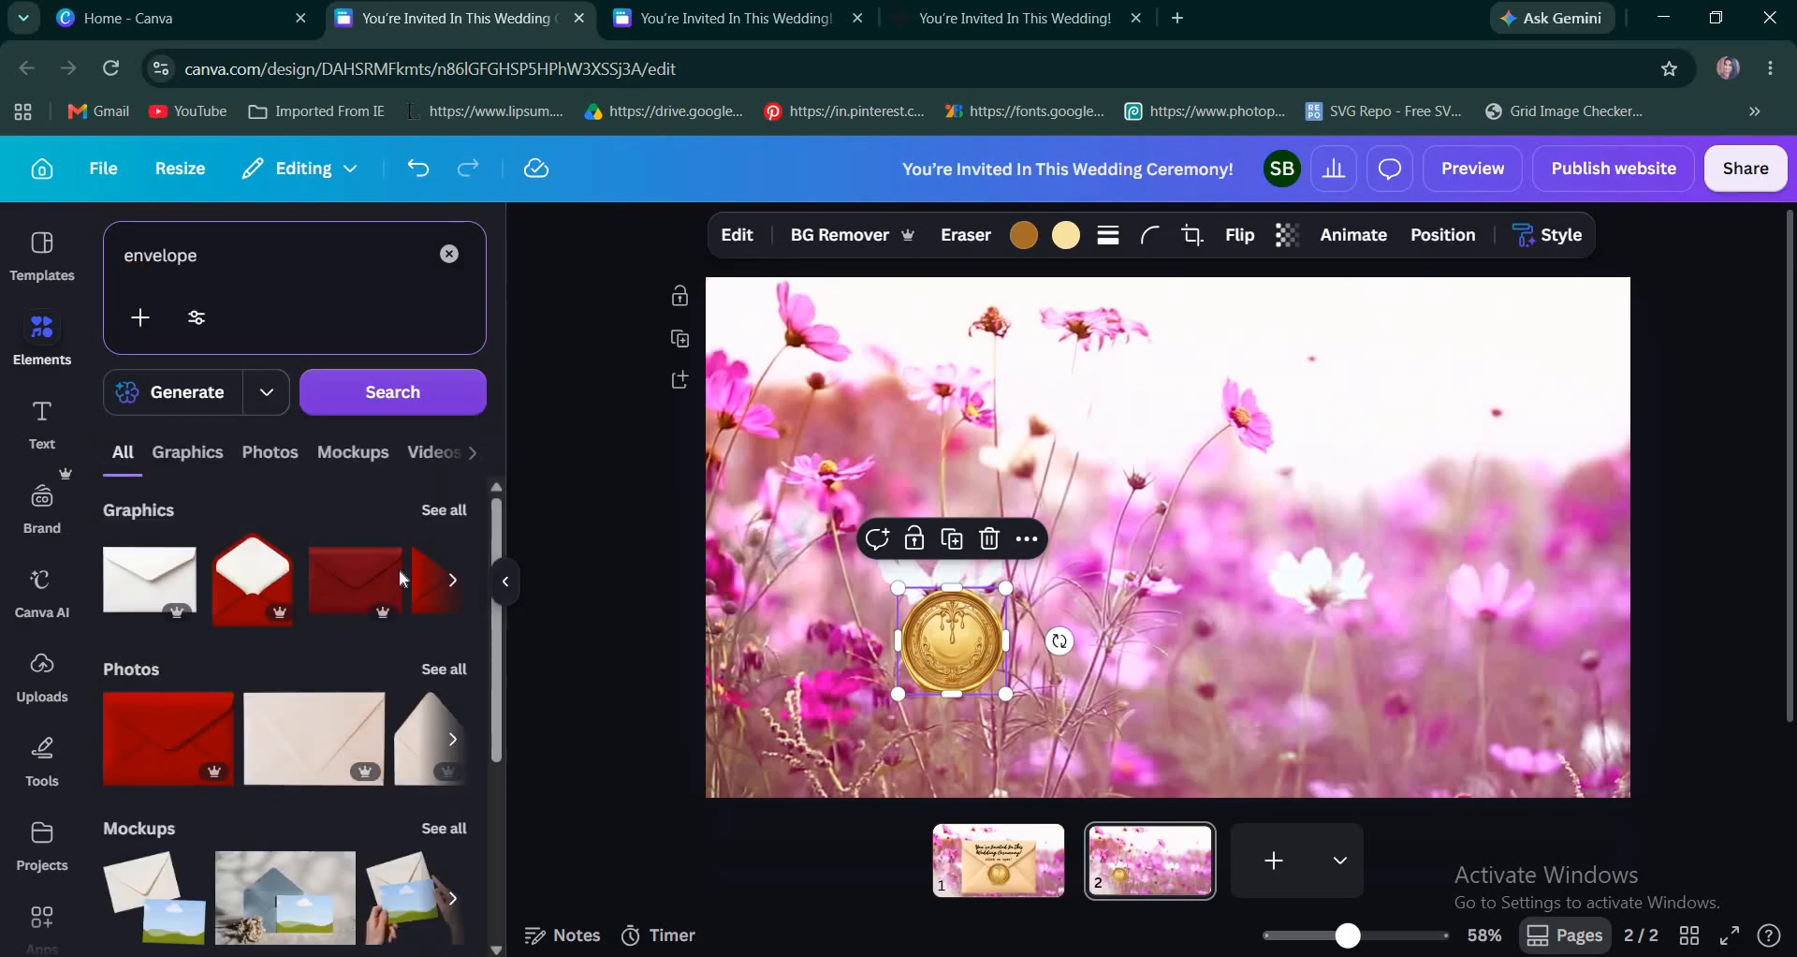
scroll(374, 740, down, 5)
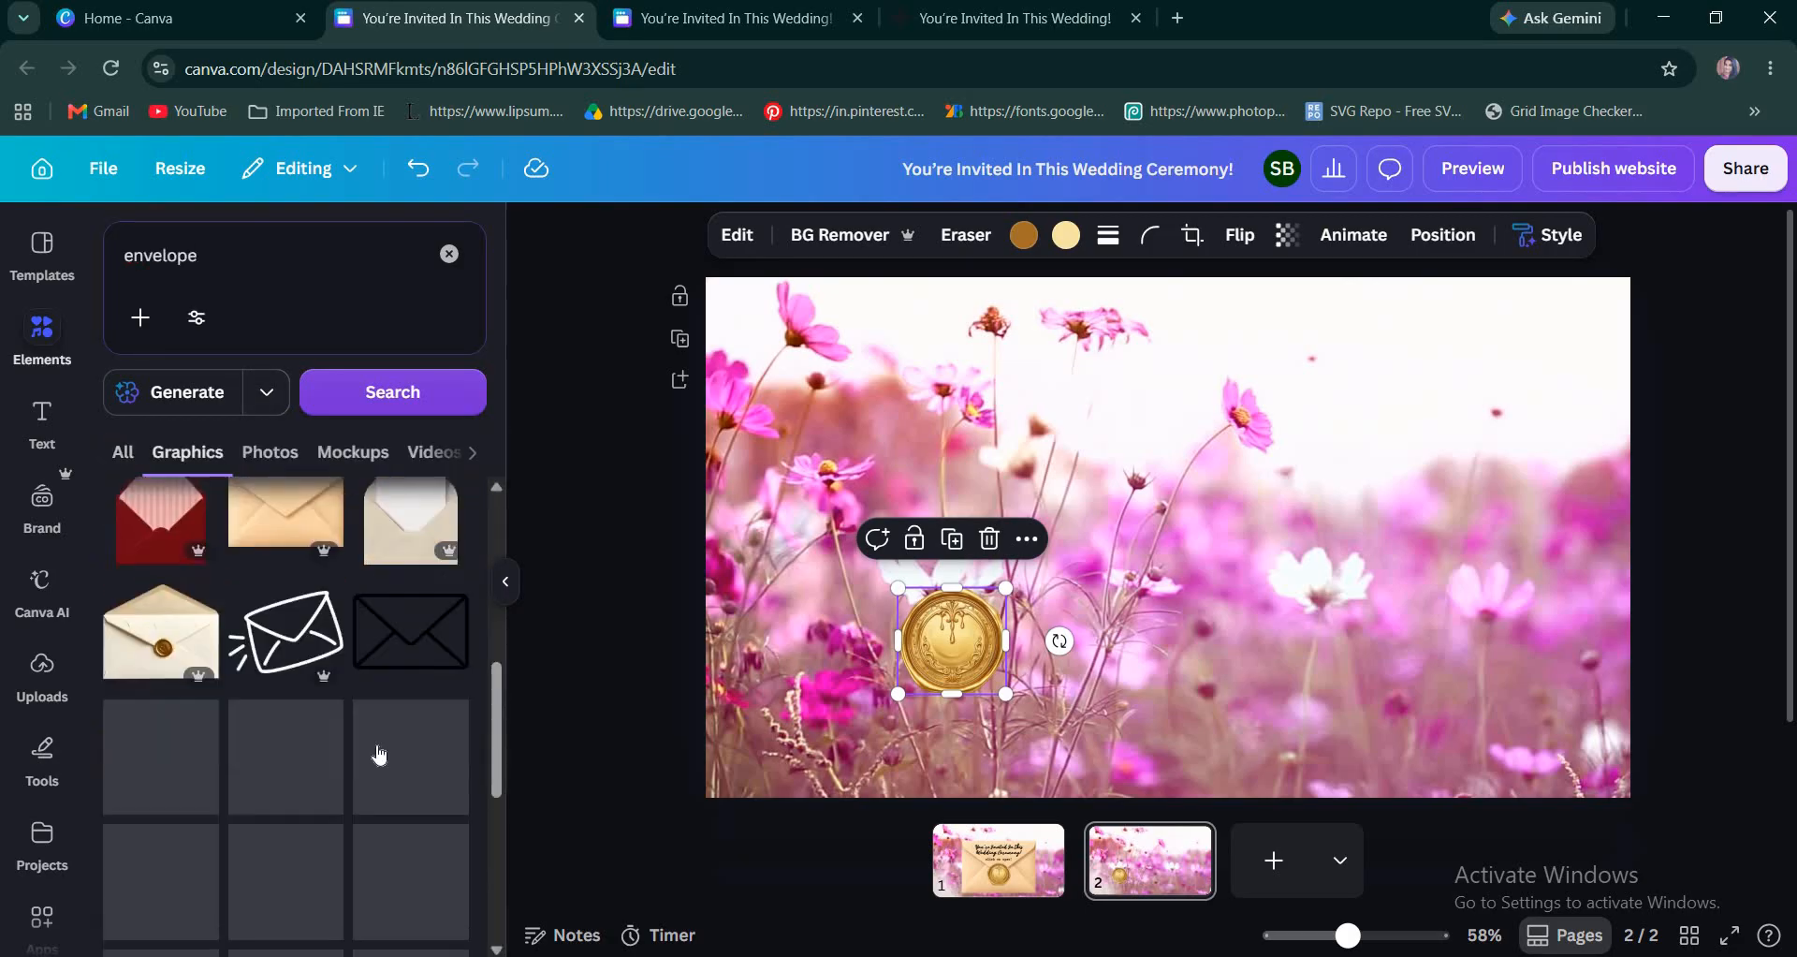
scroll(380, 755, down, 4)
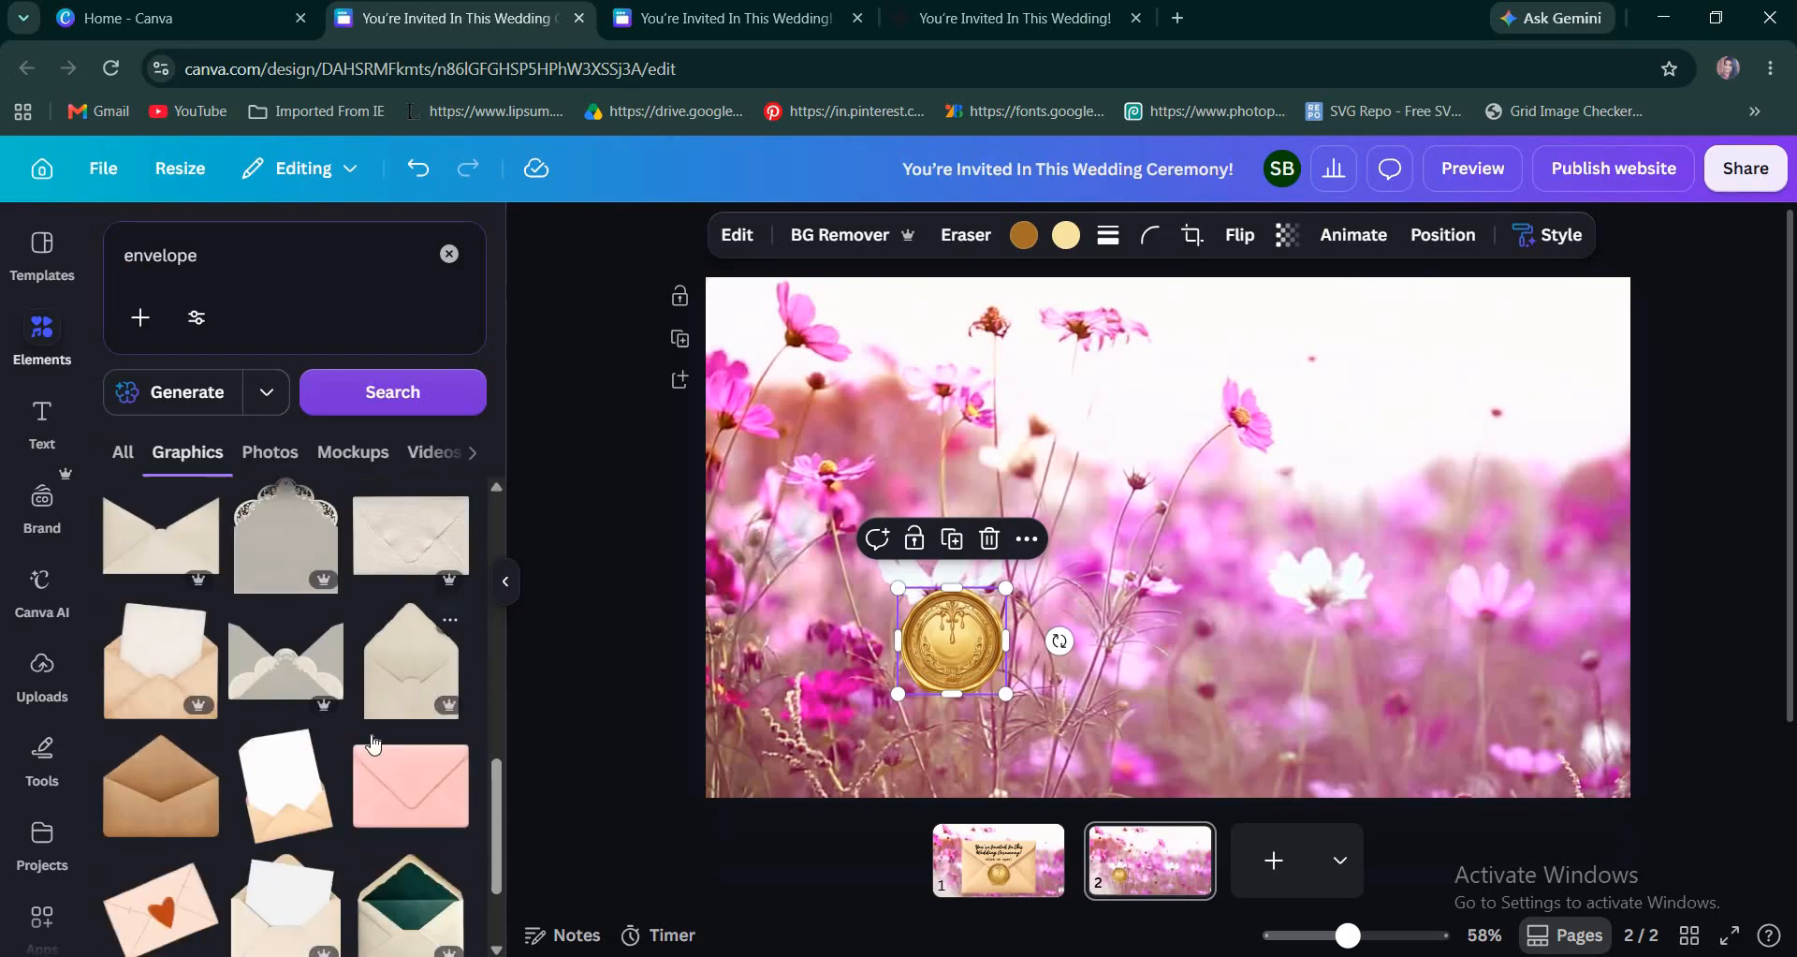
scroll(260, 714, down, 4)
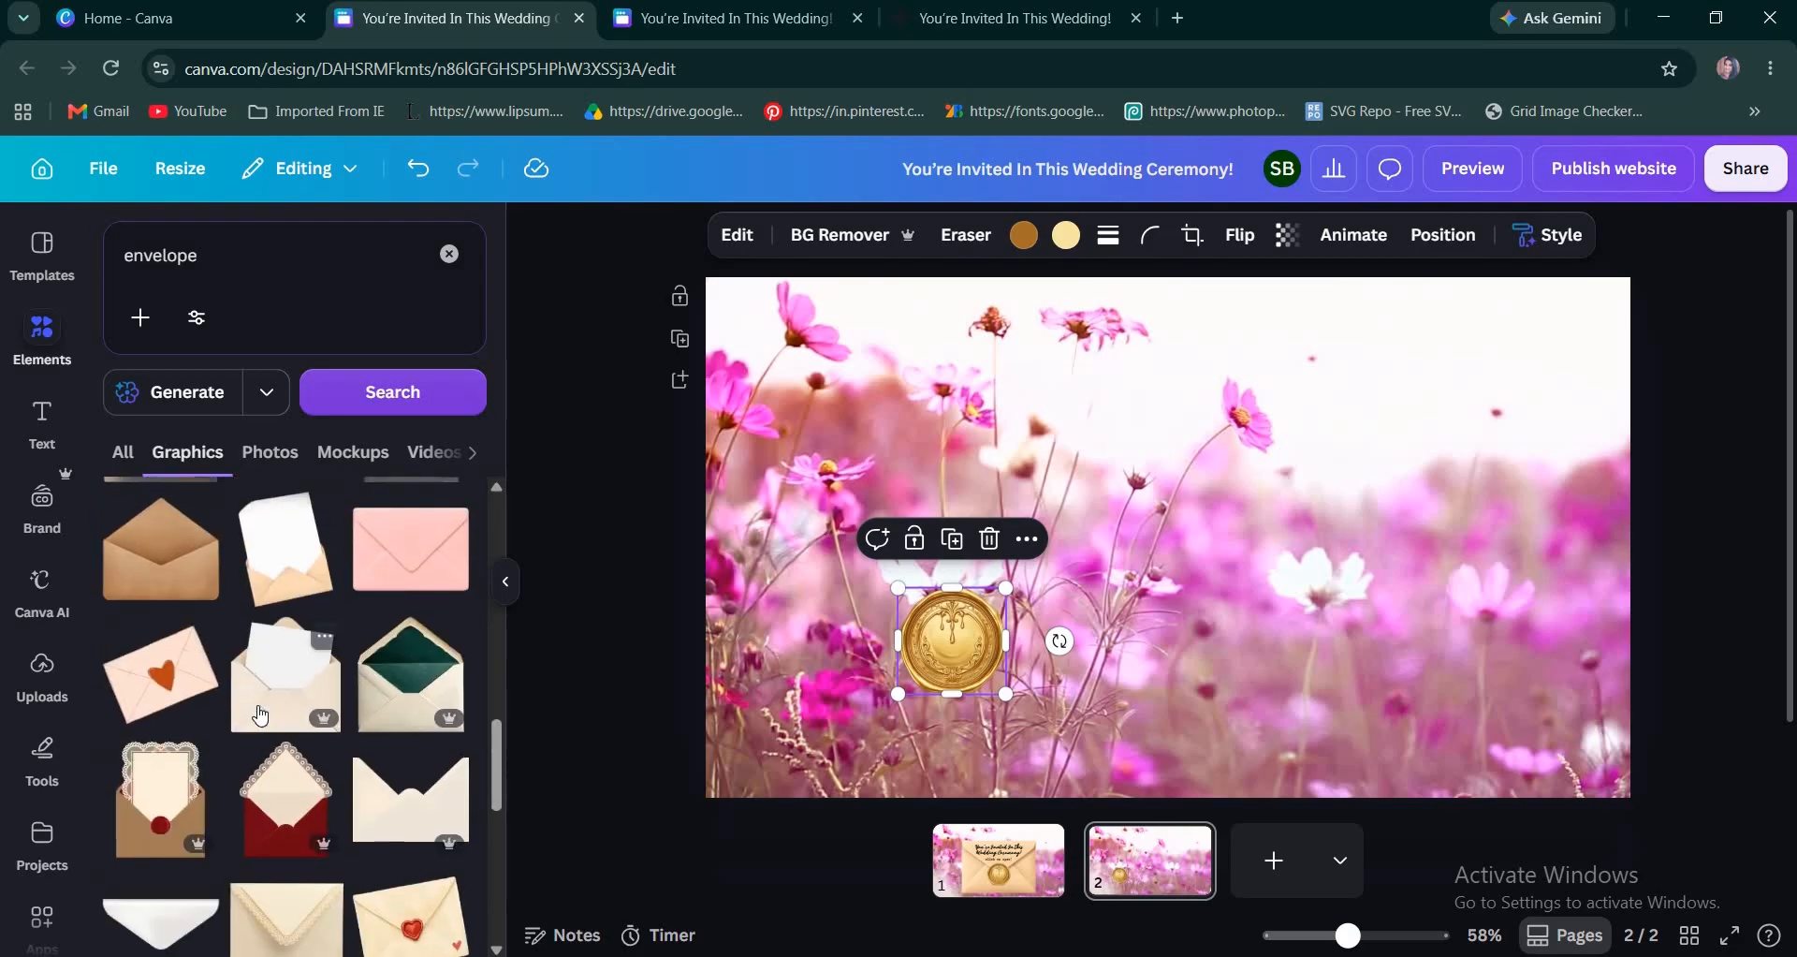
scroll(260, 717, up, 4)
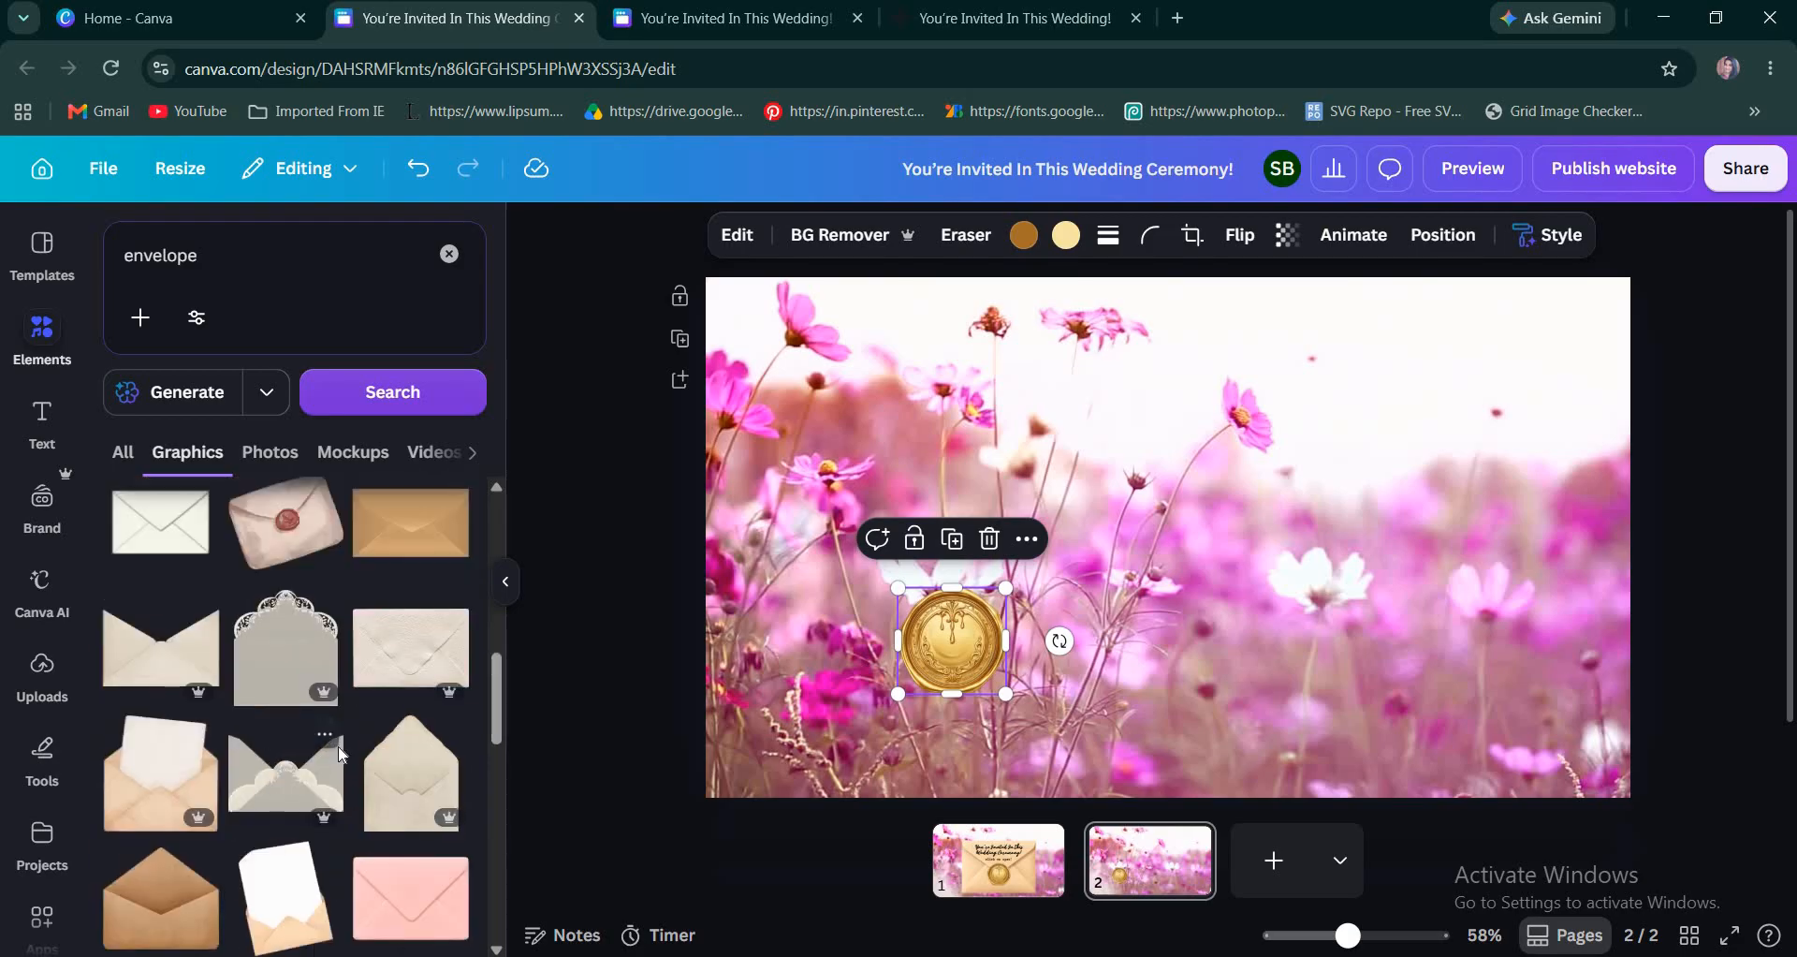
scroll(342, 758, up, 4)
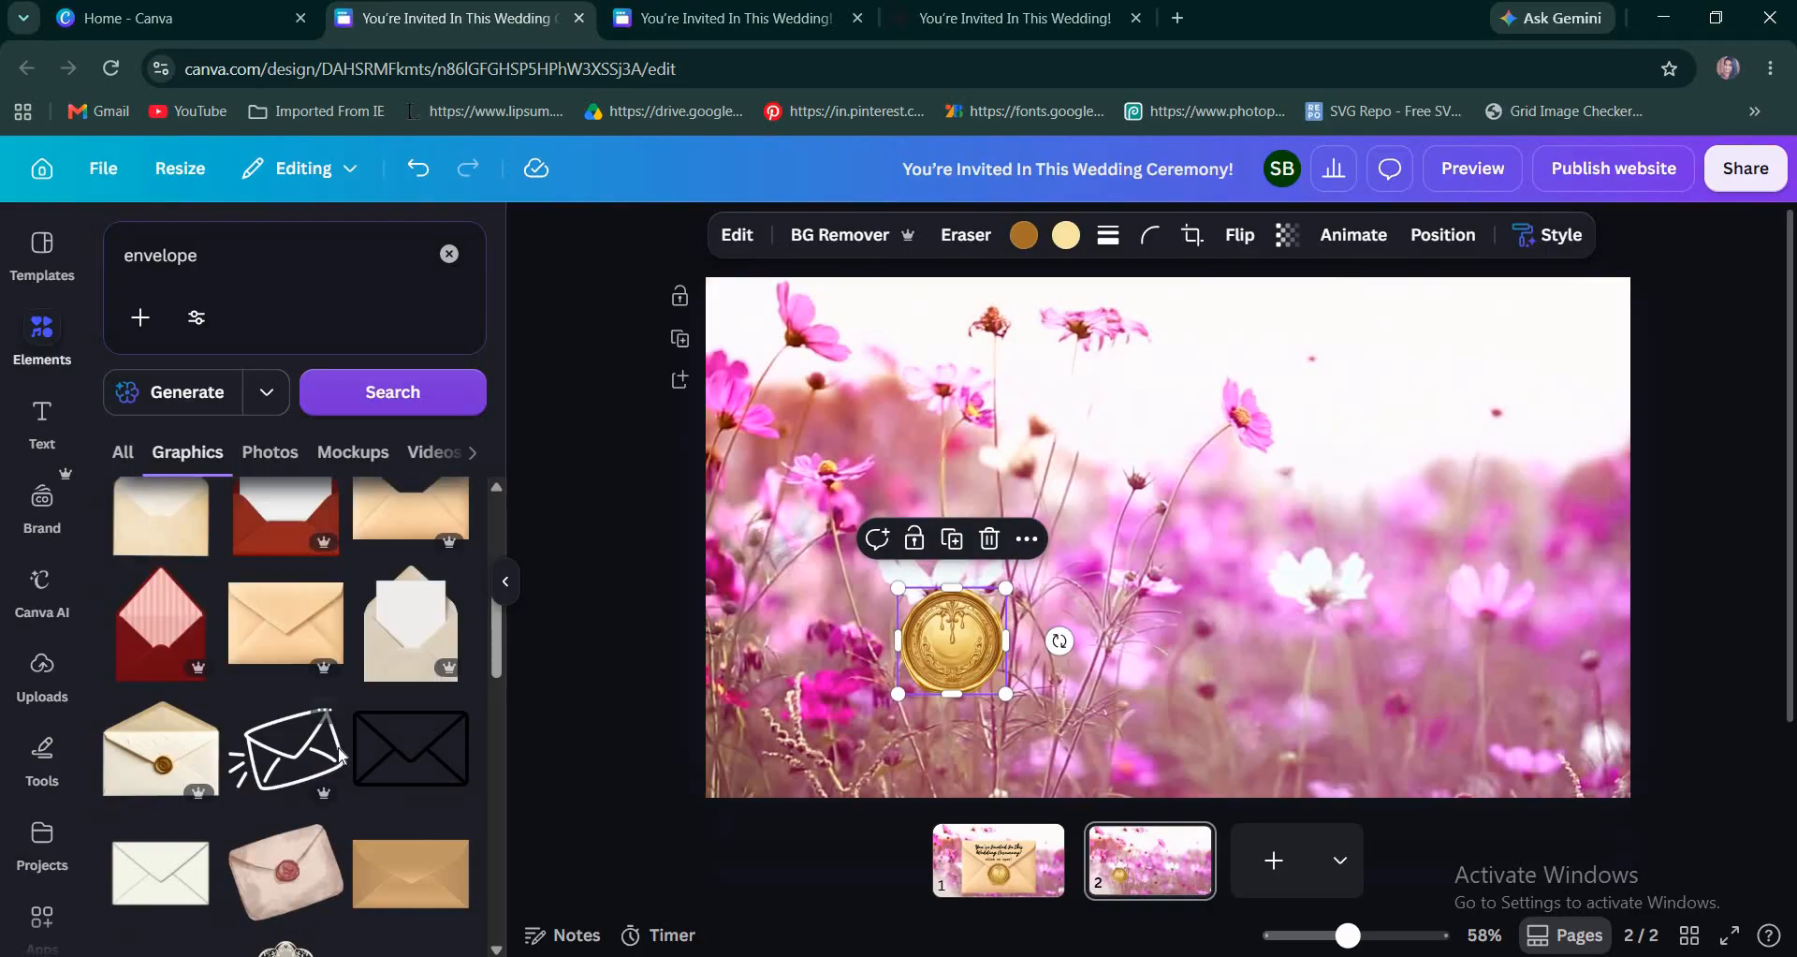
scroll(342, 758, up, 2)
click(161, 731)
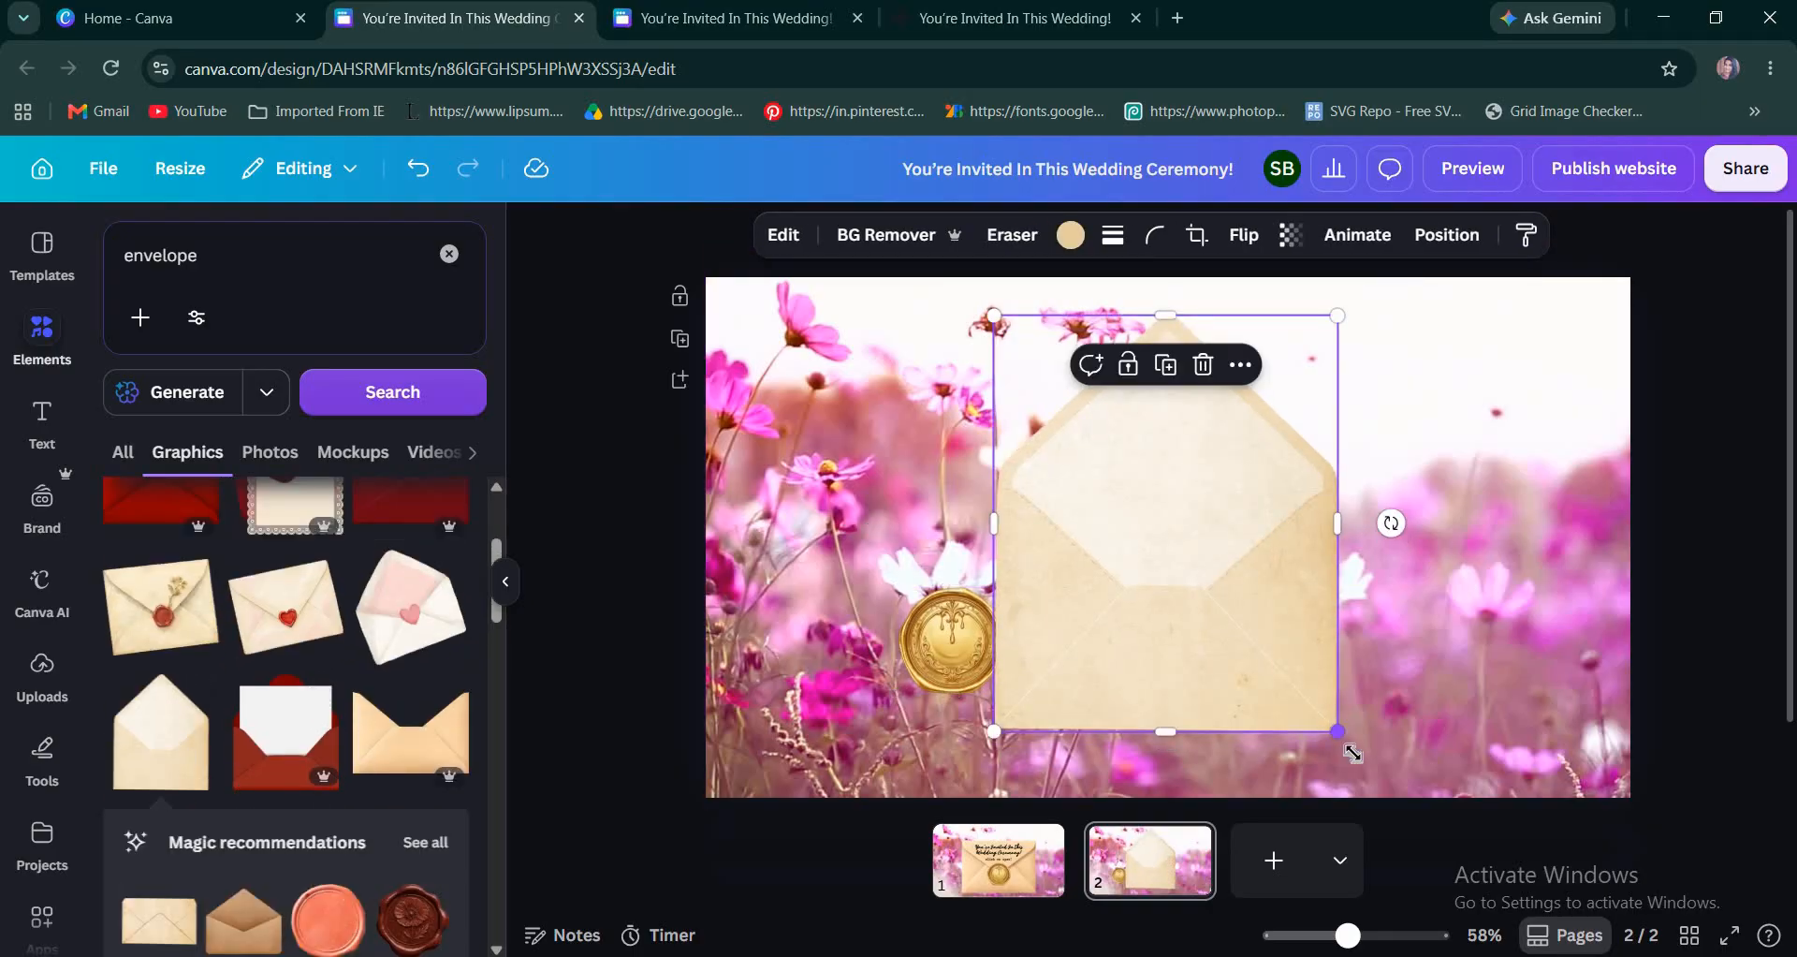
Enlarge the open envelope slightly, tilt it counterclockwise, and center it on the page beside the wax seal.
drag(1341, 735, 1301, 785)
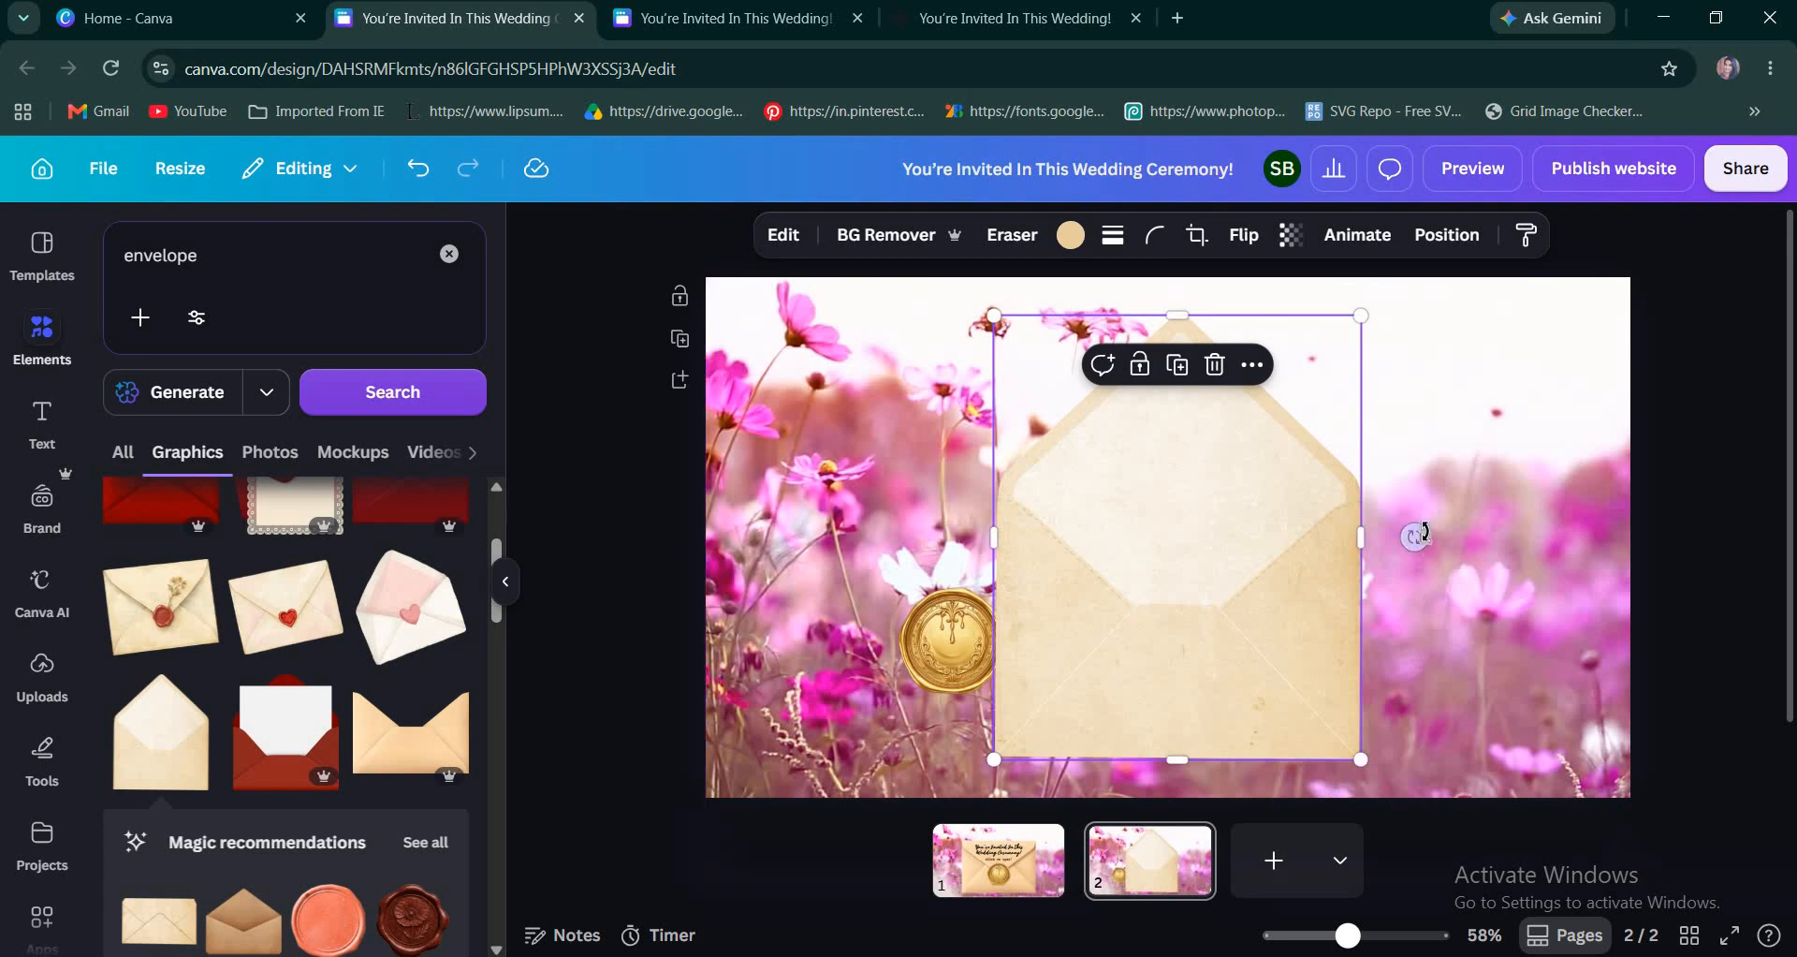
drag(1414, 536, 1443, 468)
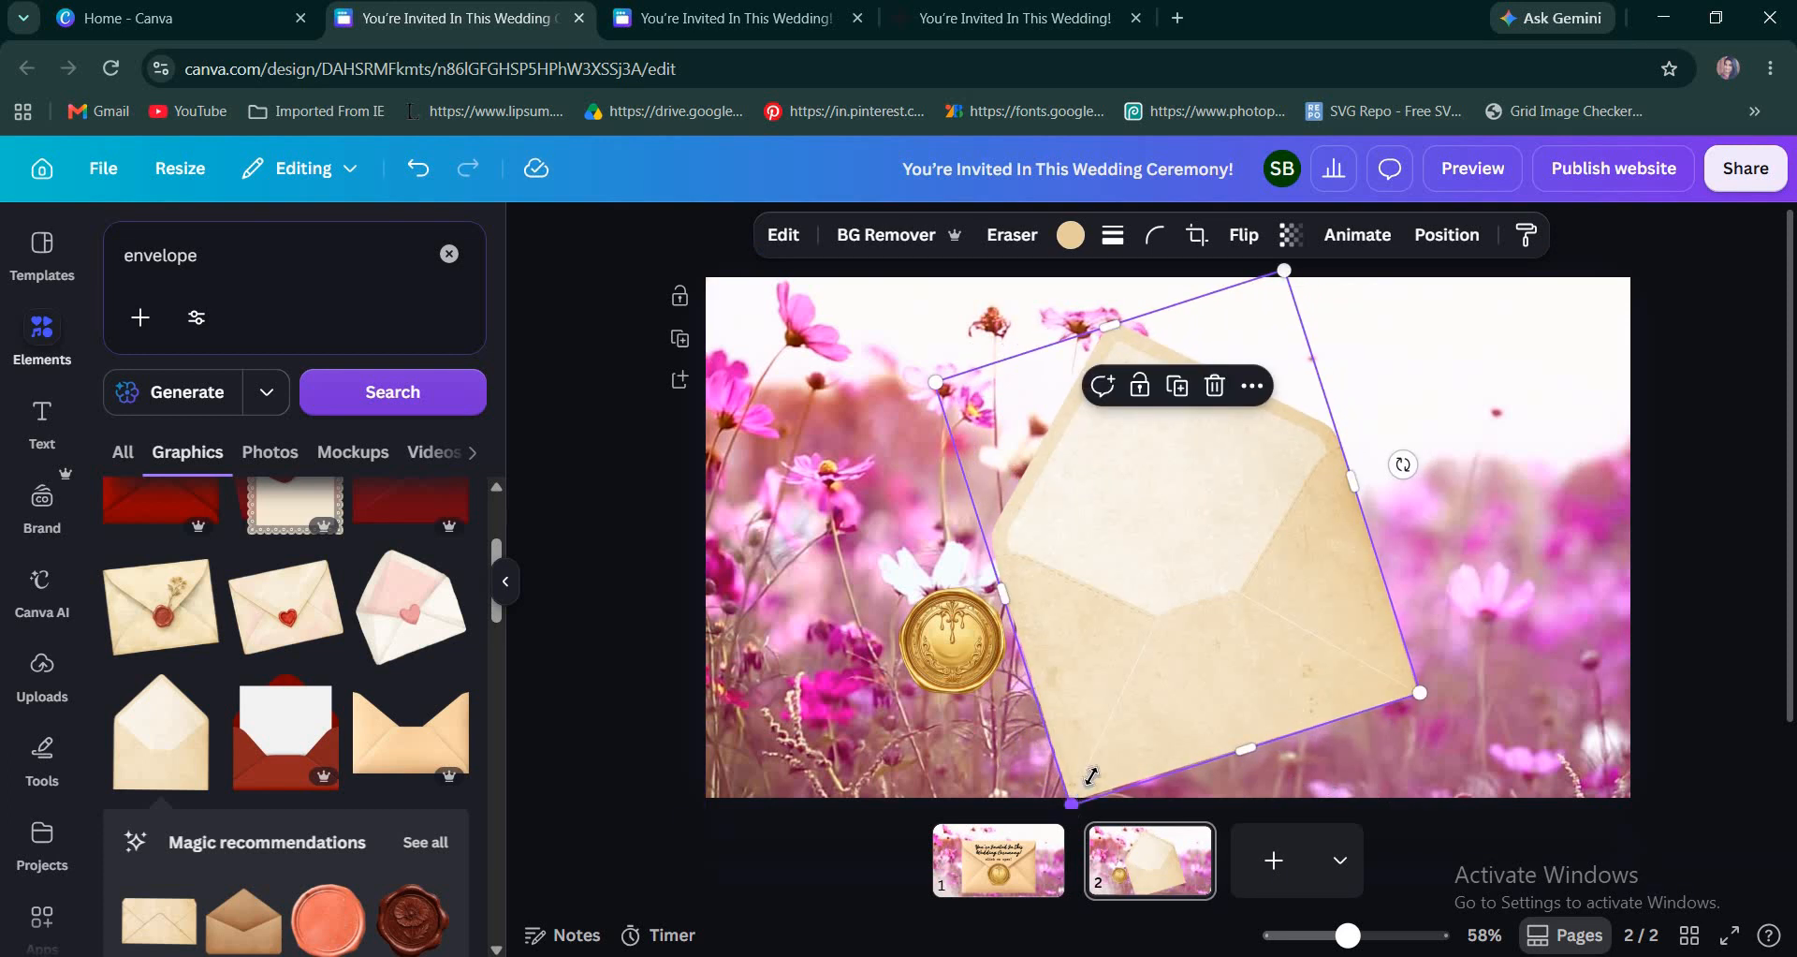
drag(1074, 802, 1092, 774)
drag(1152, 641, 1148, 658)
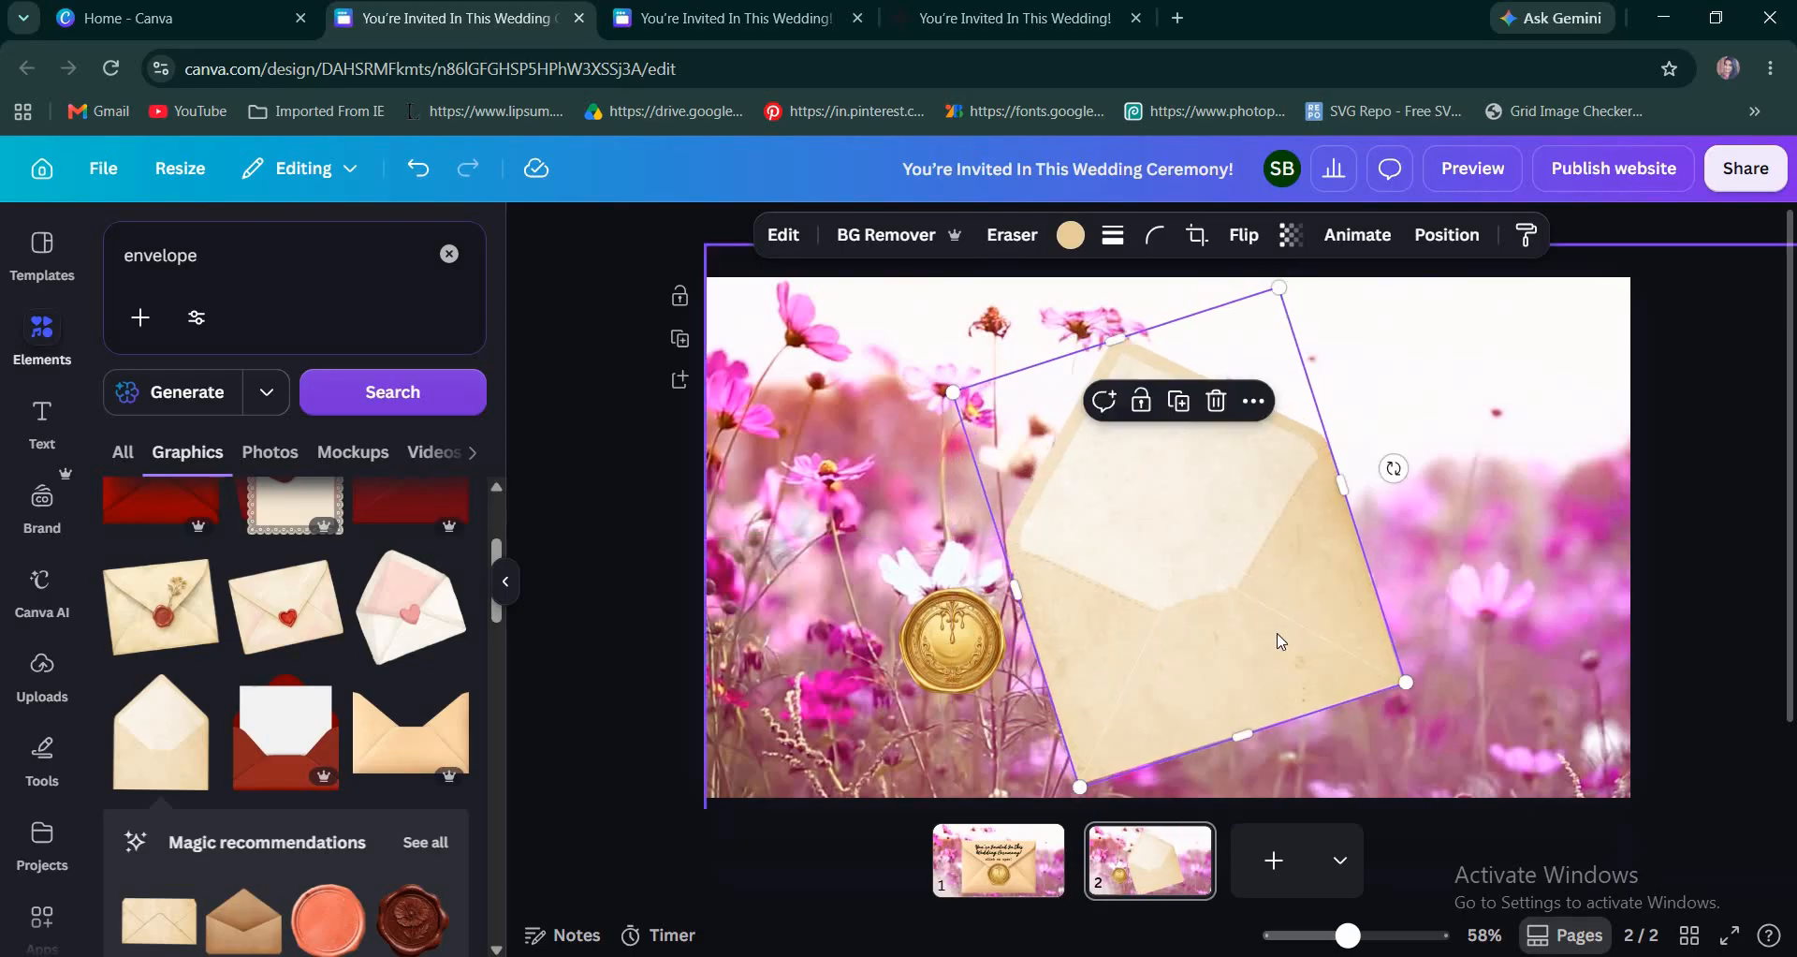
drag(1273, 632, 1359, 624)
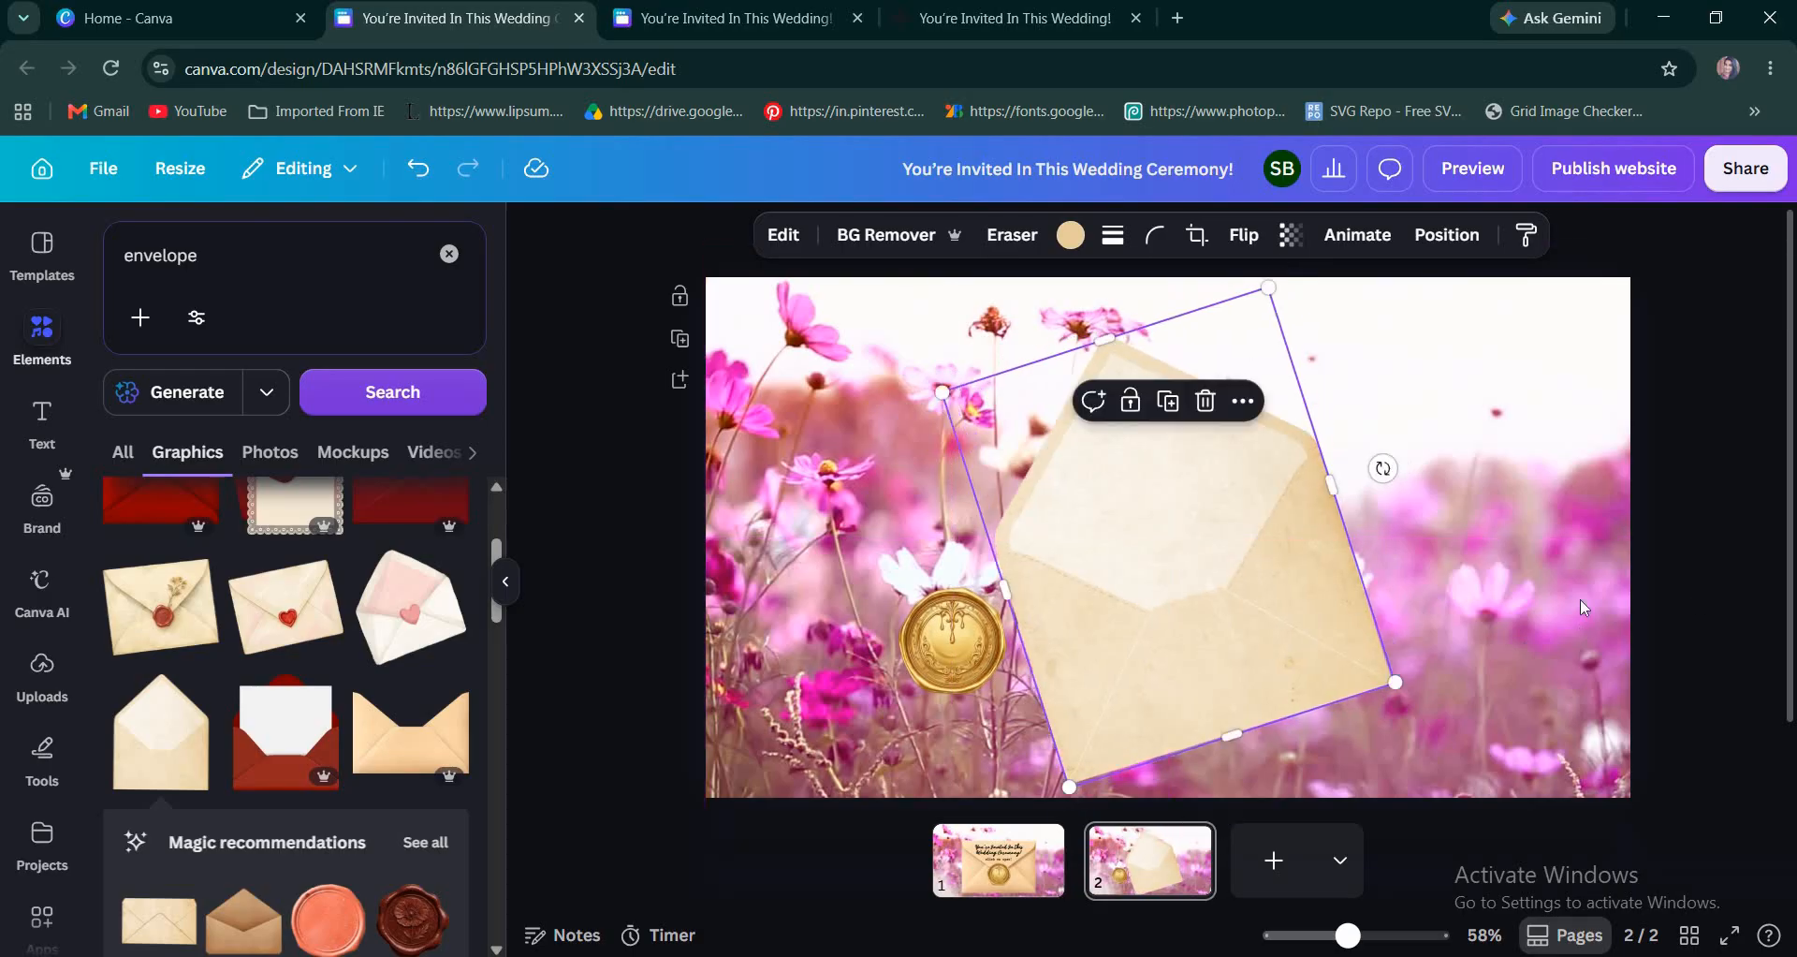
click(1476, 577)
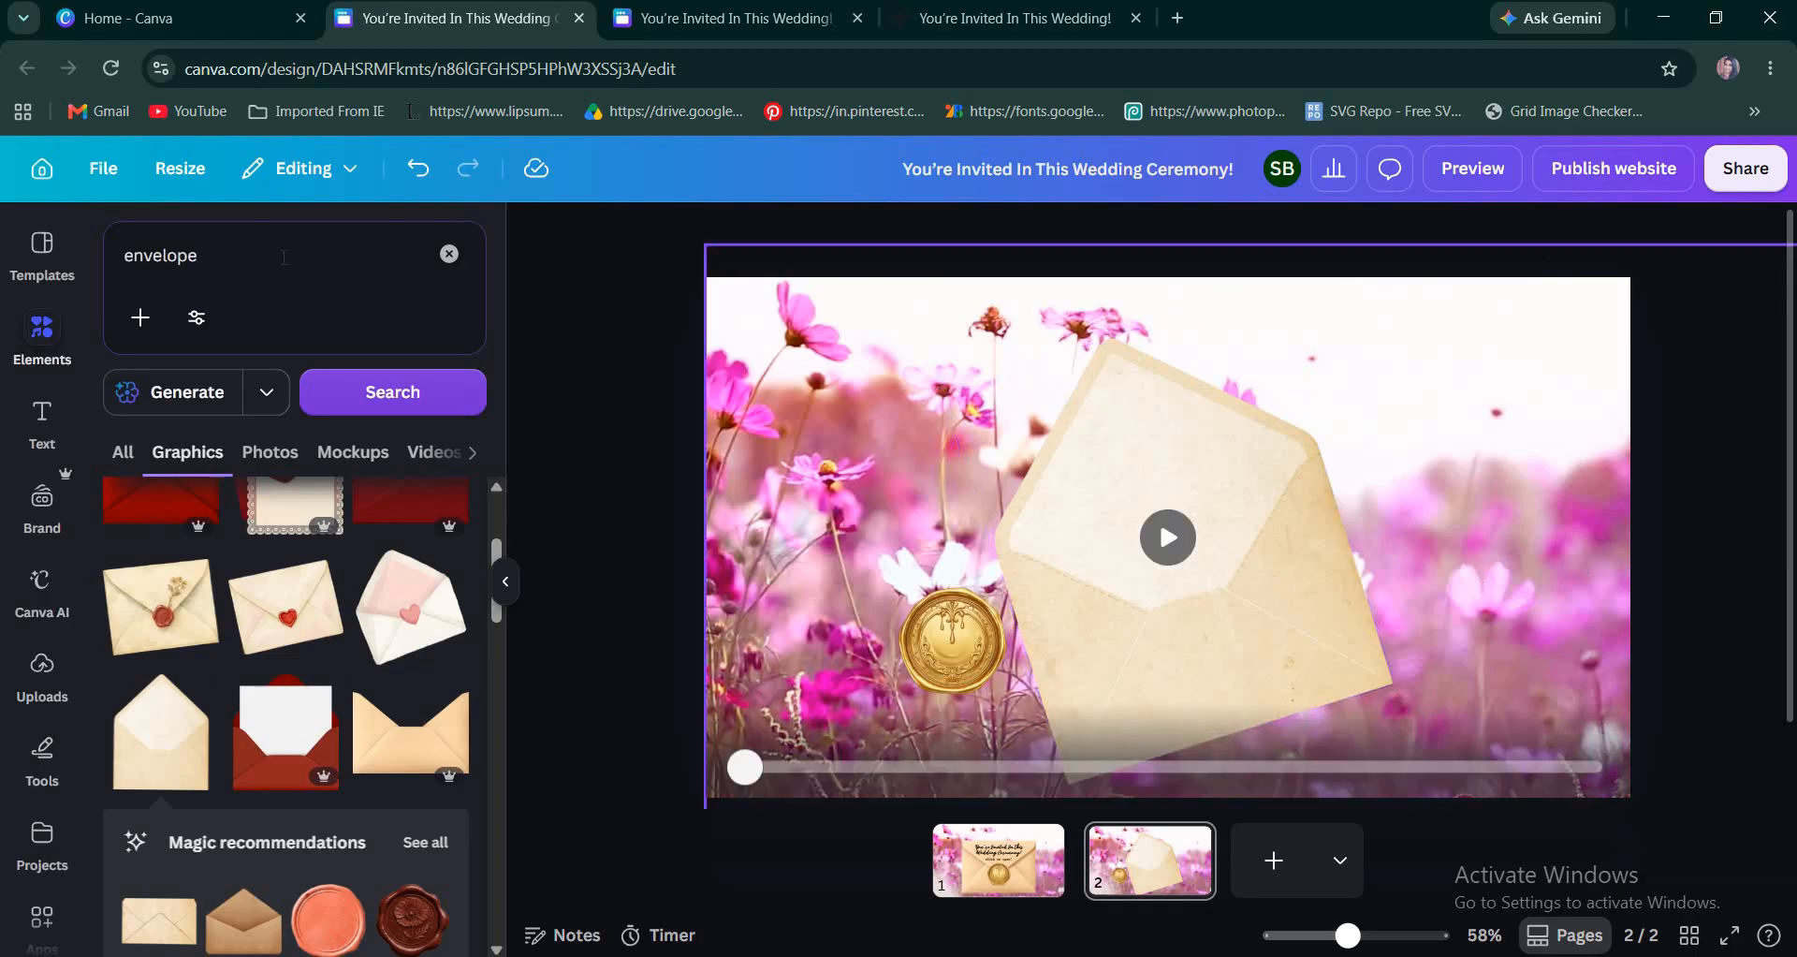
Search the elements for "wedding card texture" and show all graphics results.
click(449, 254)
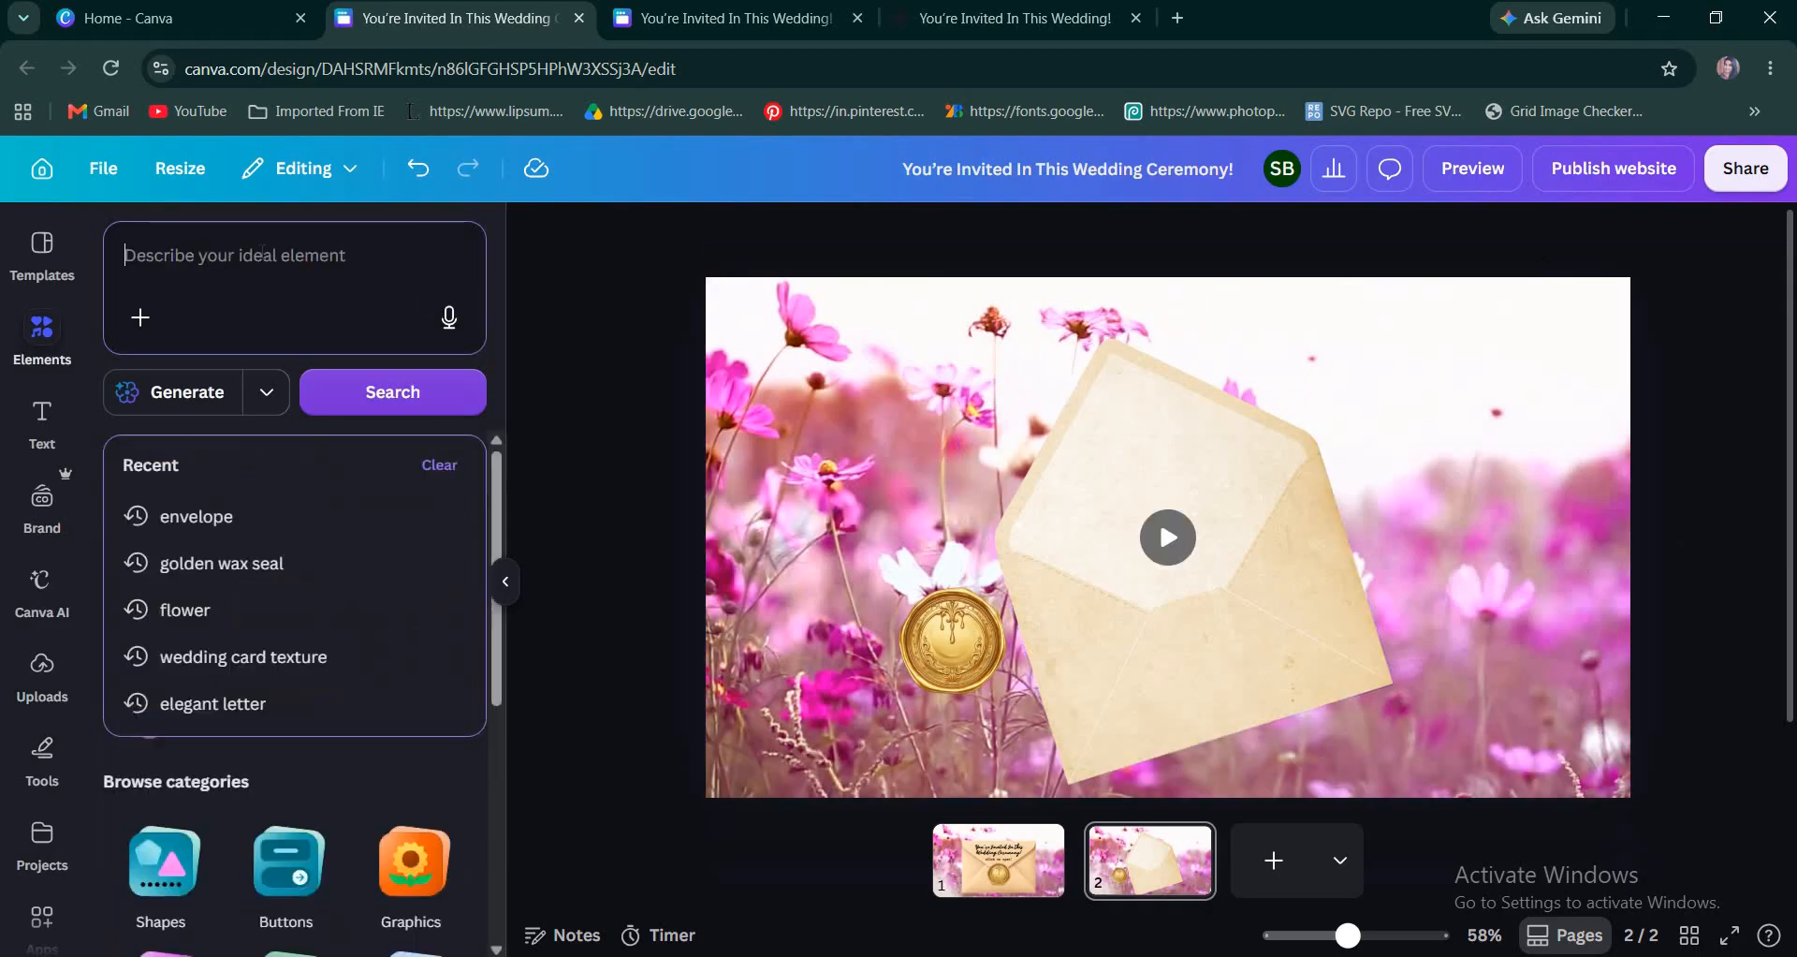
text(weddi)
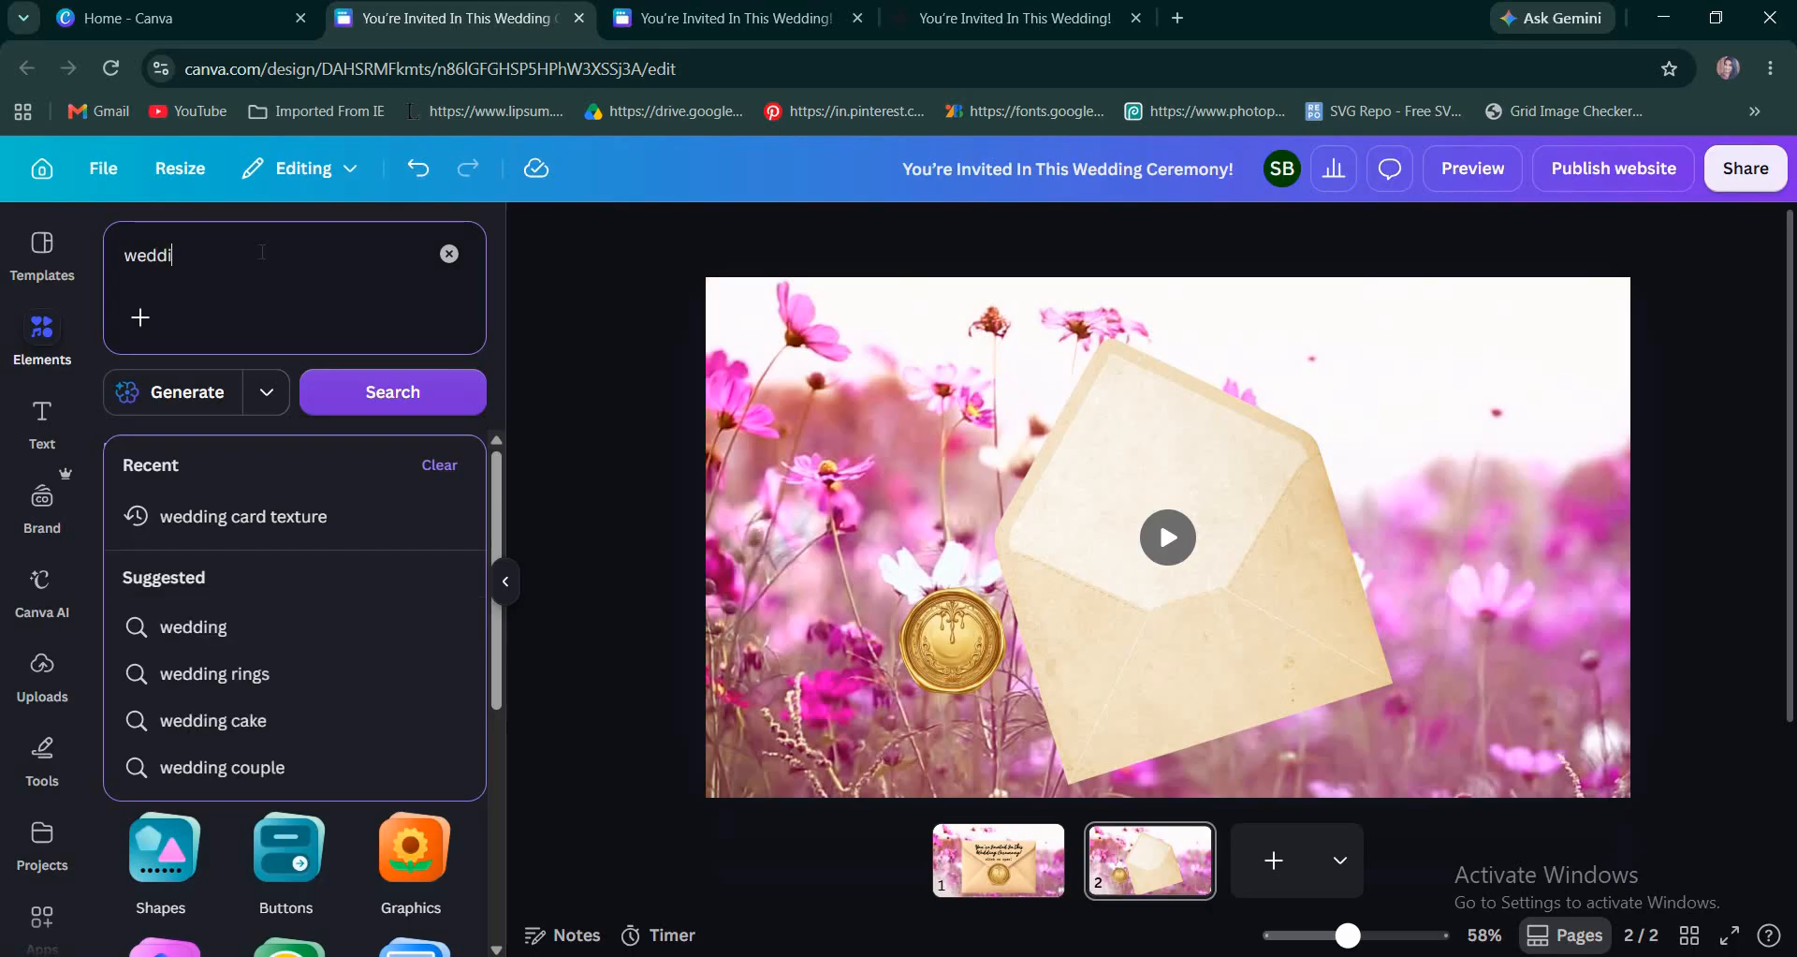
click(268, 514)
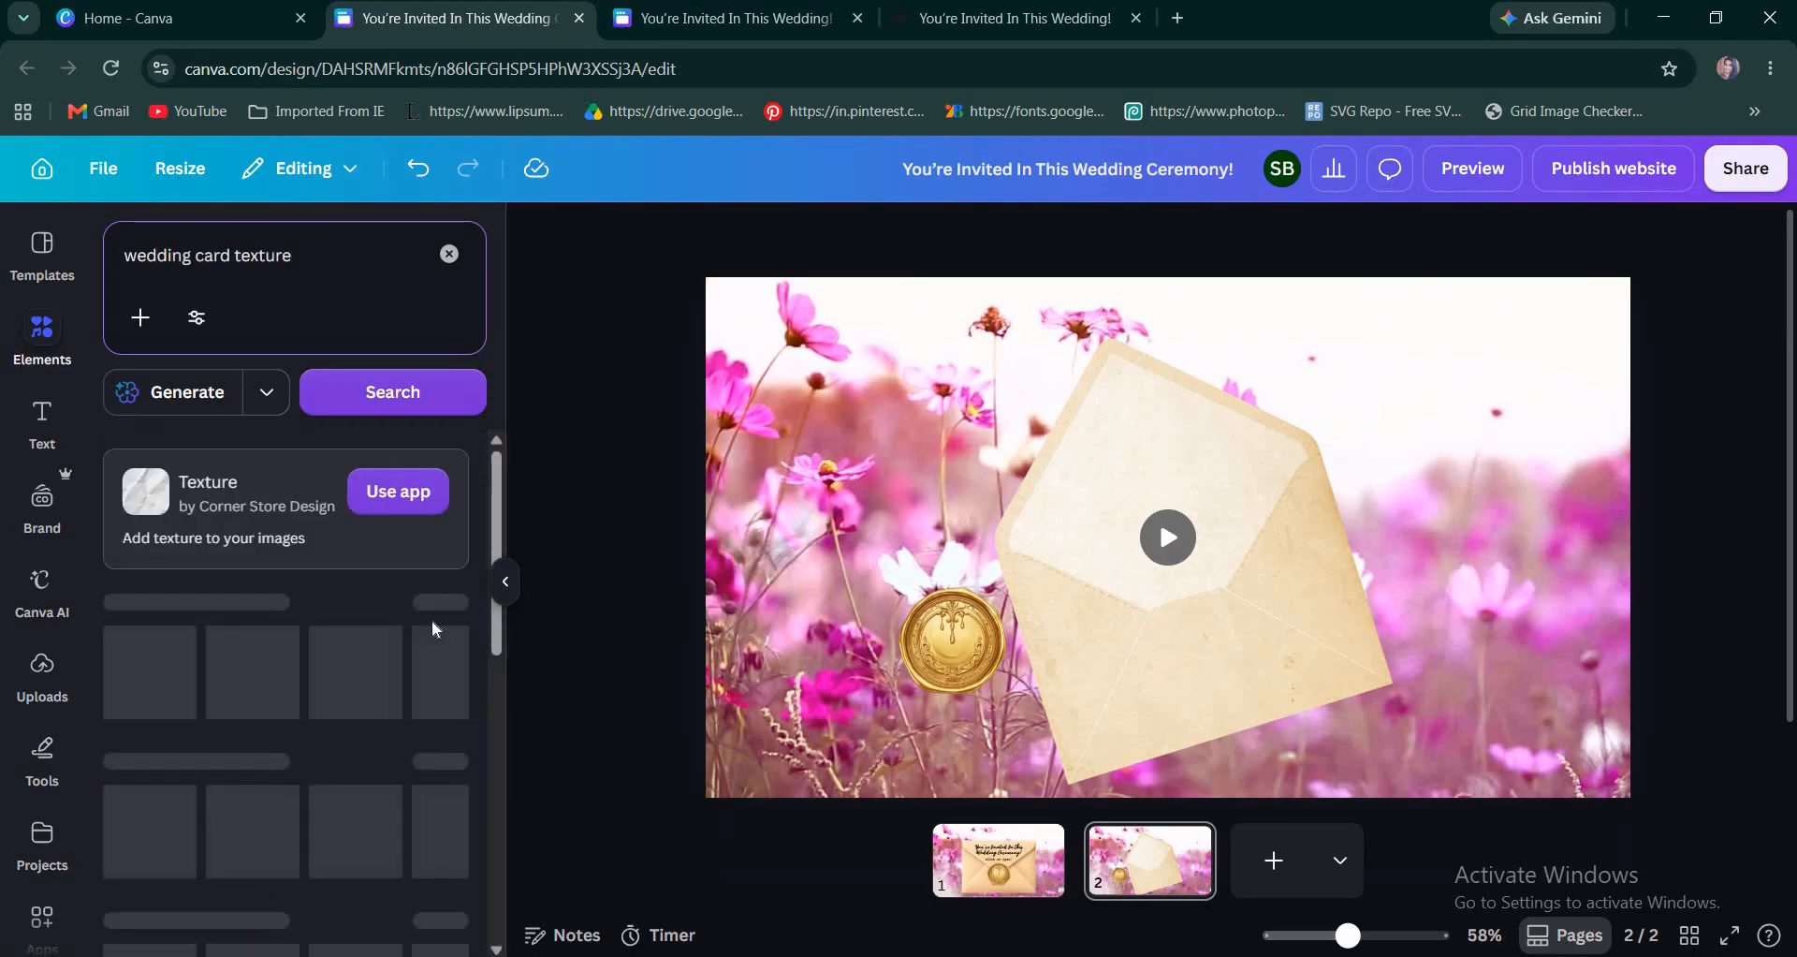
click(443, 665)
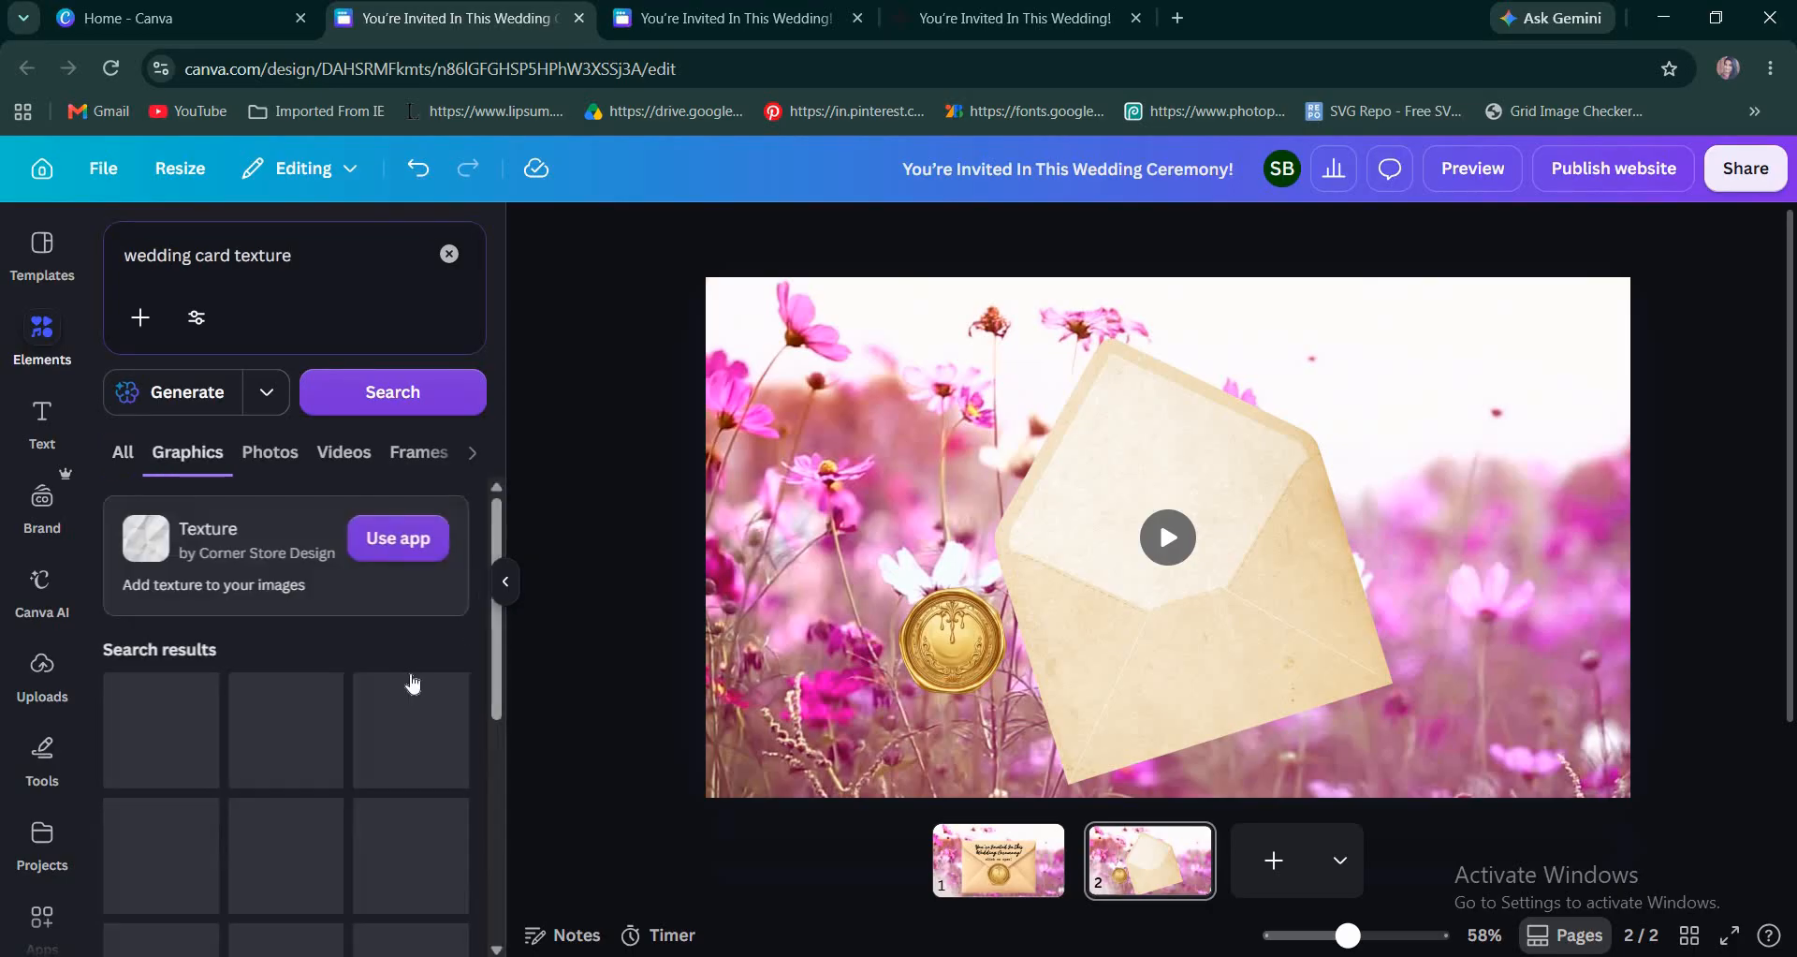
Browse the card texture graphics and add the plain white paper card to page 2.
scroll(409, 674, down, 3)
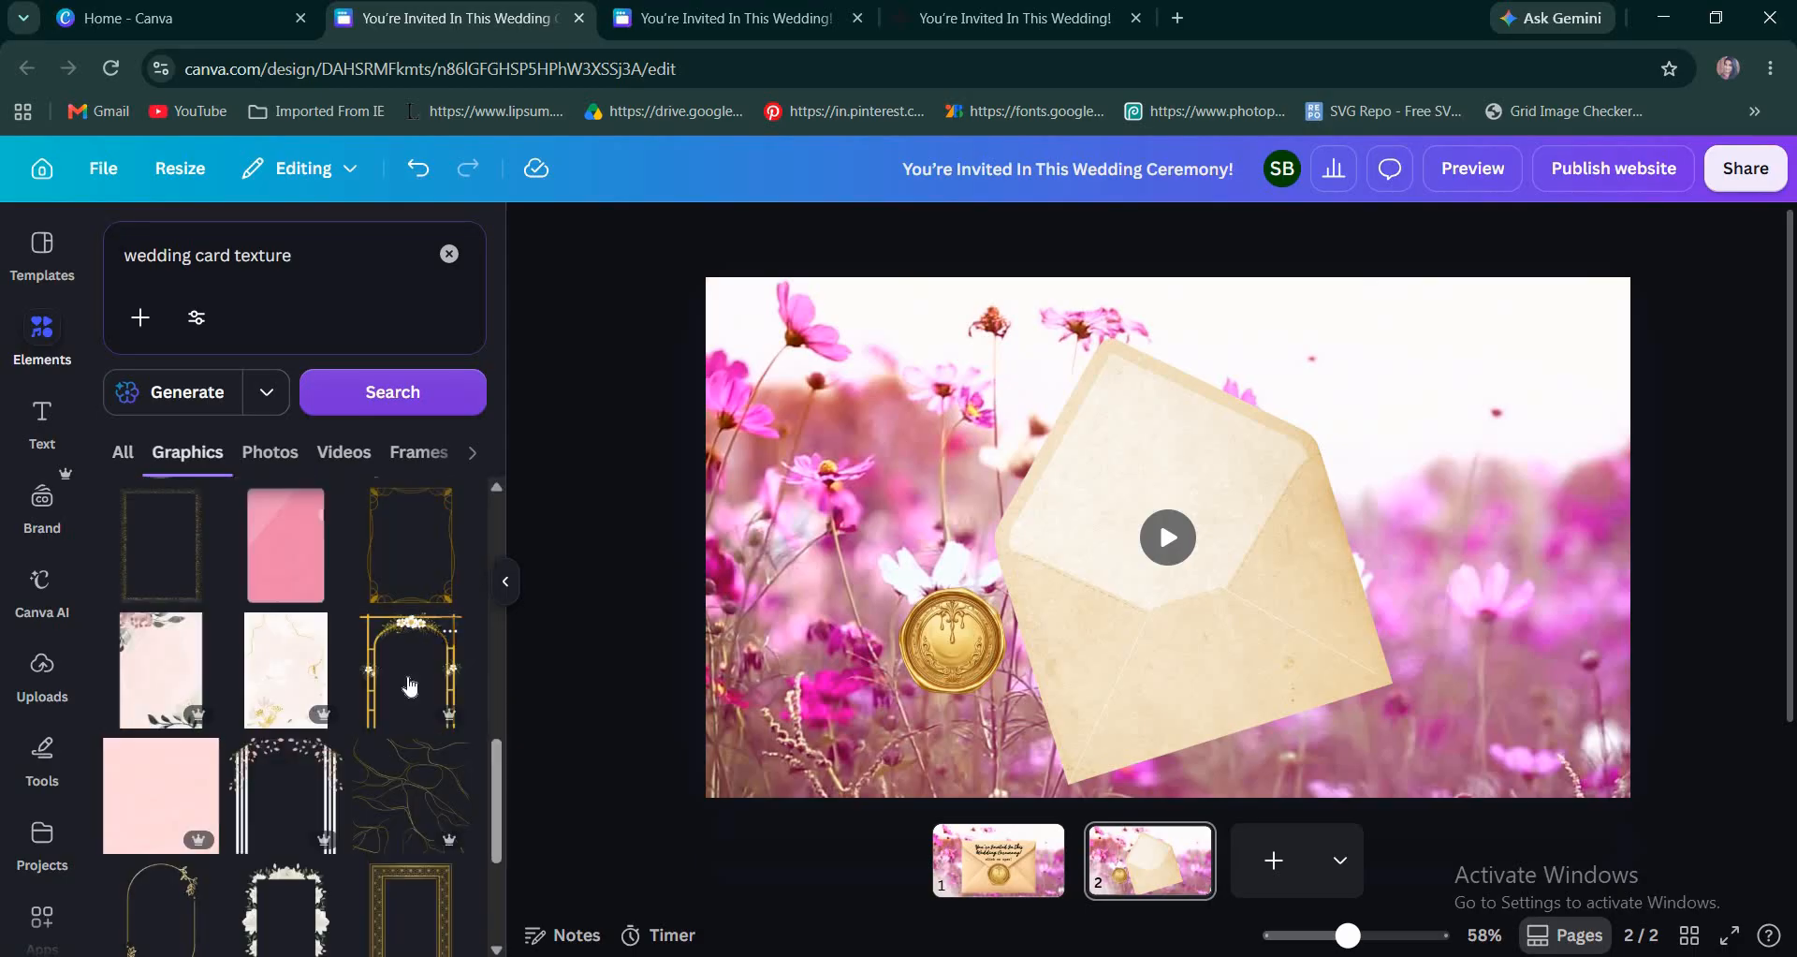
scroll(409, 686, down, 3)
scroll(409, 687, down, 5)
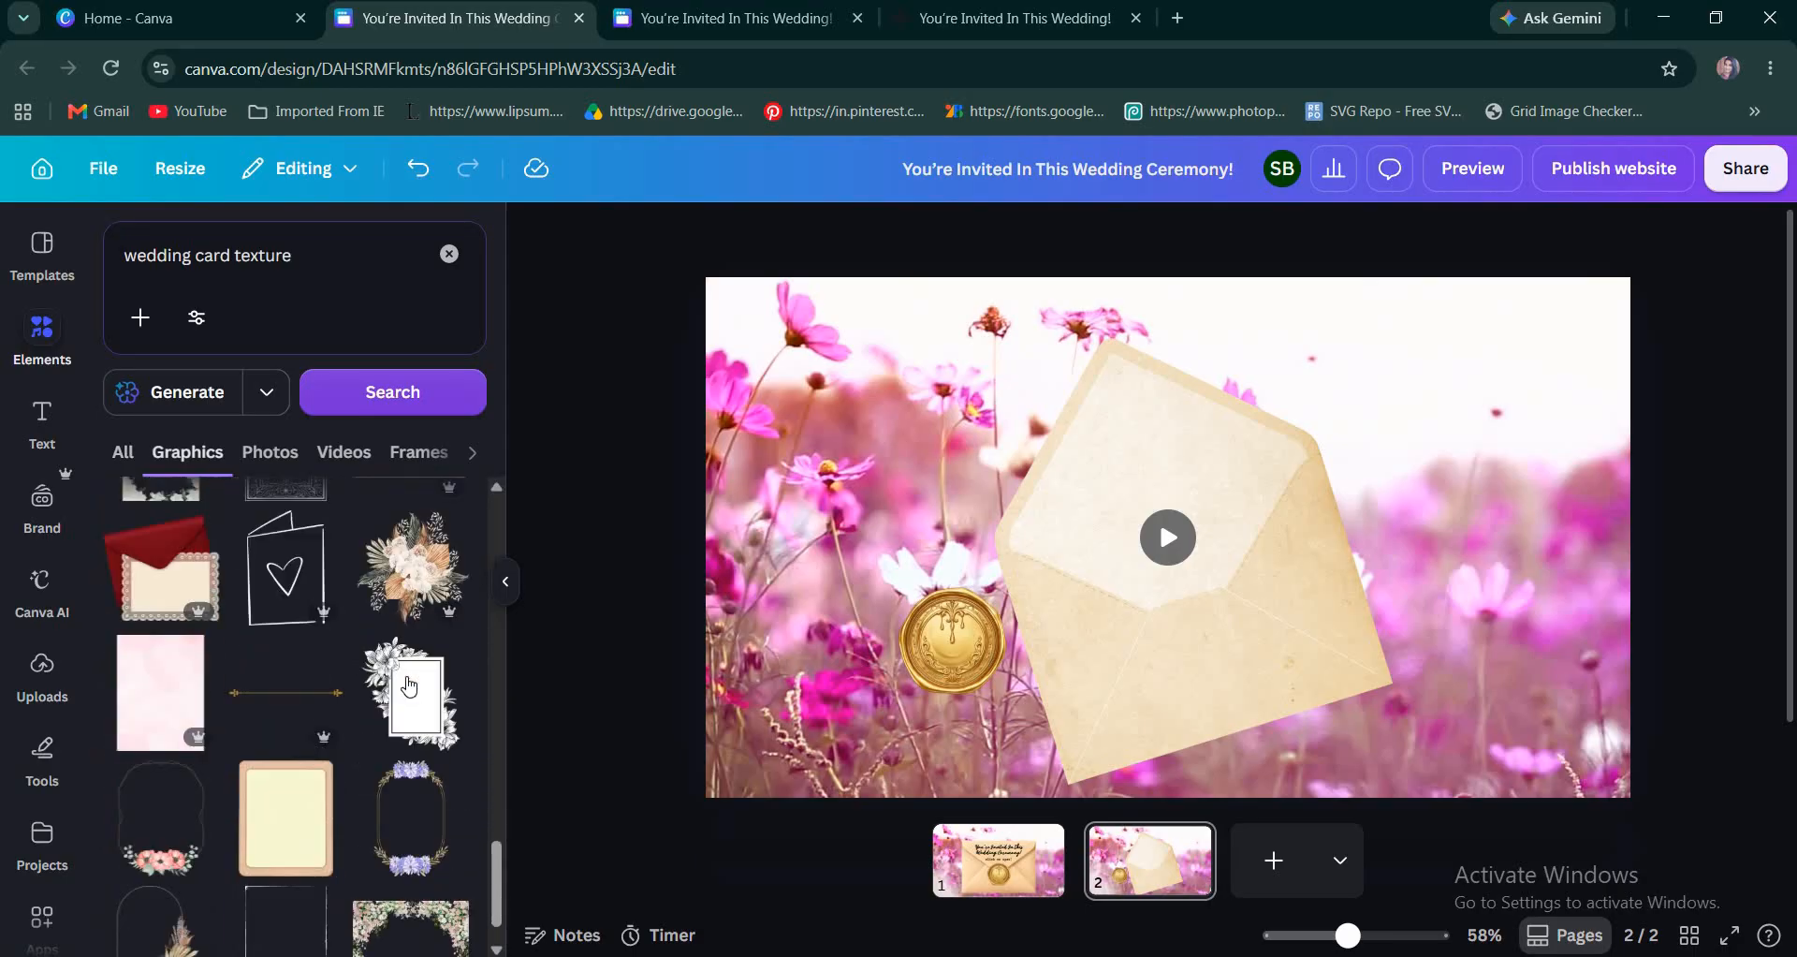
scroll(409, 686, down, 5)
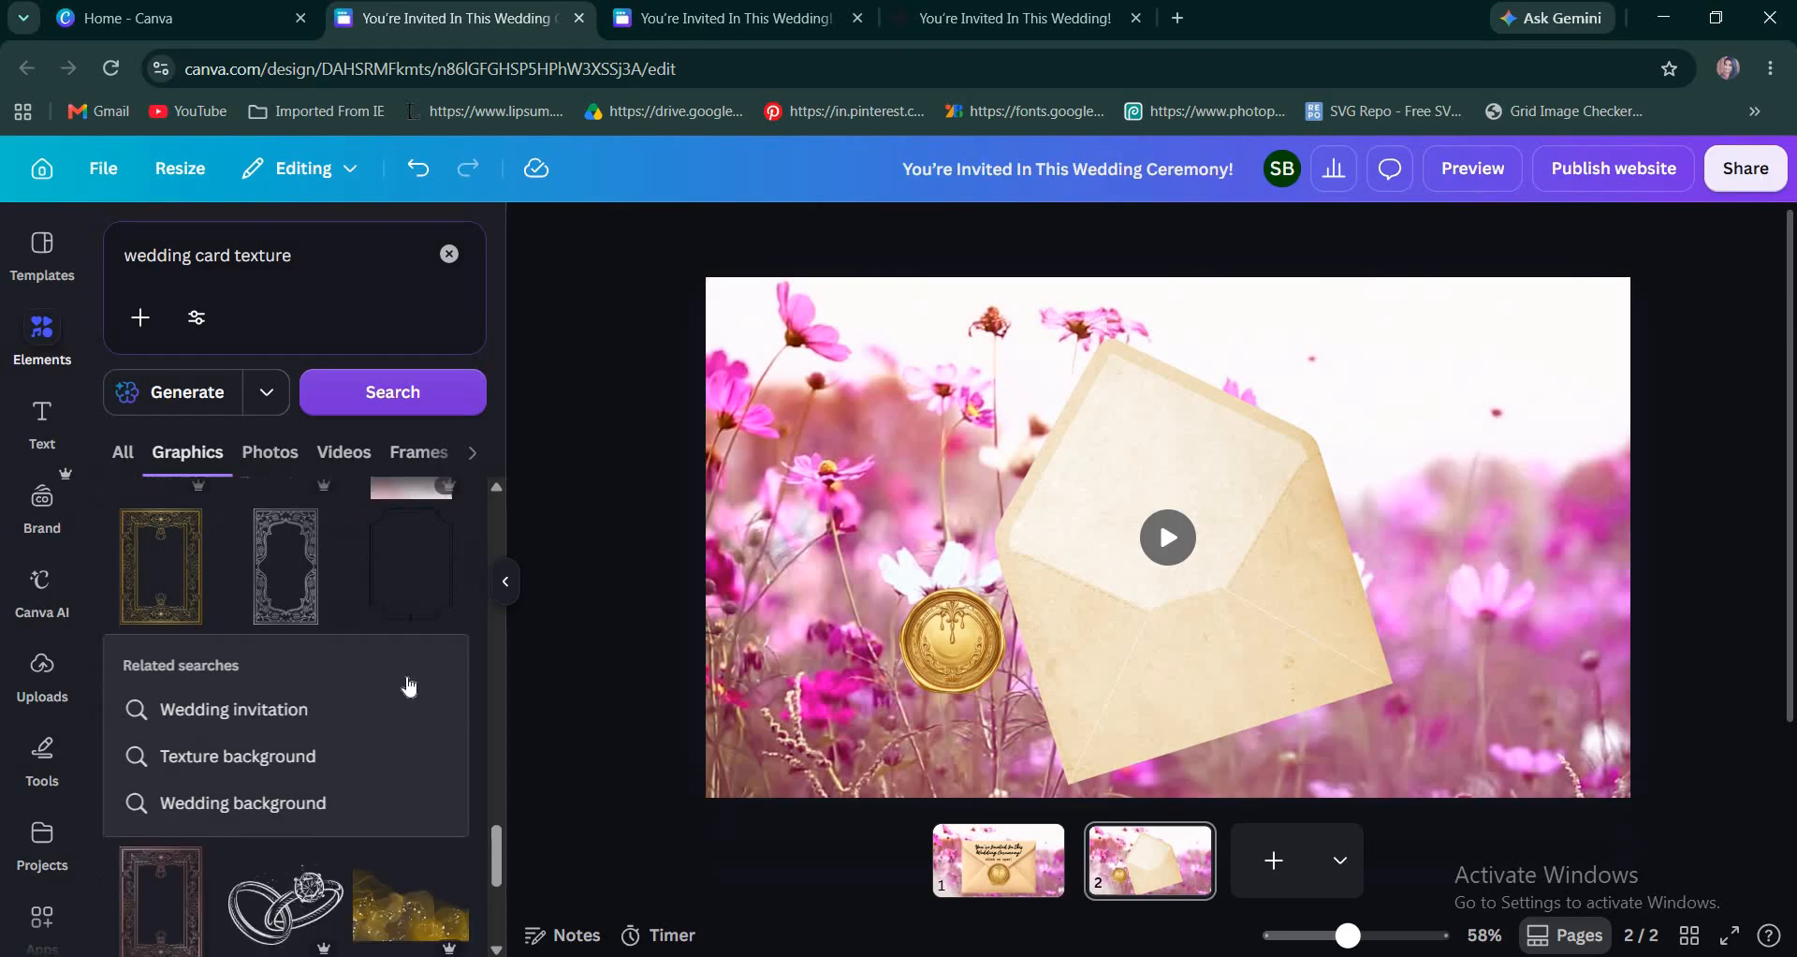
scroll(410, 684, down, 5)
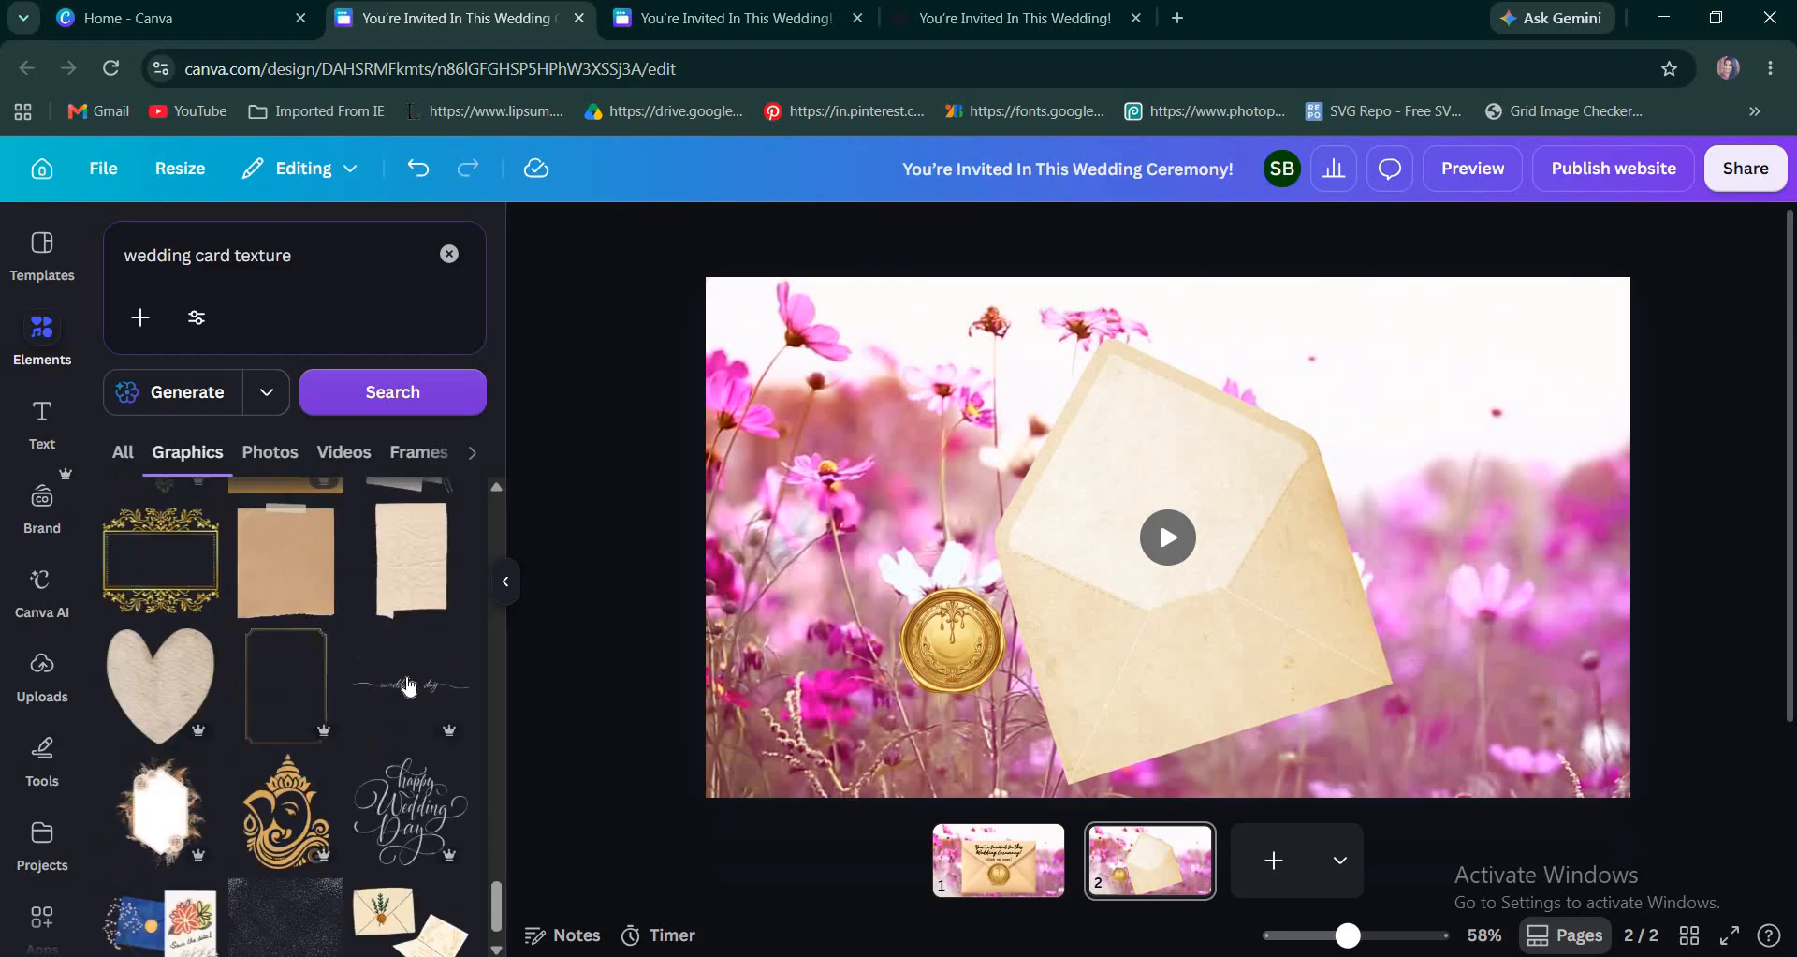
scroll(410, 686, down, 5)
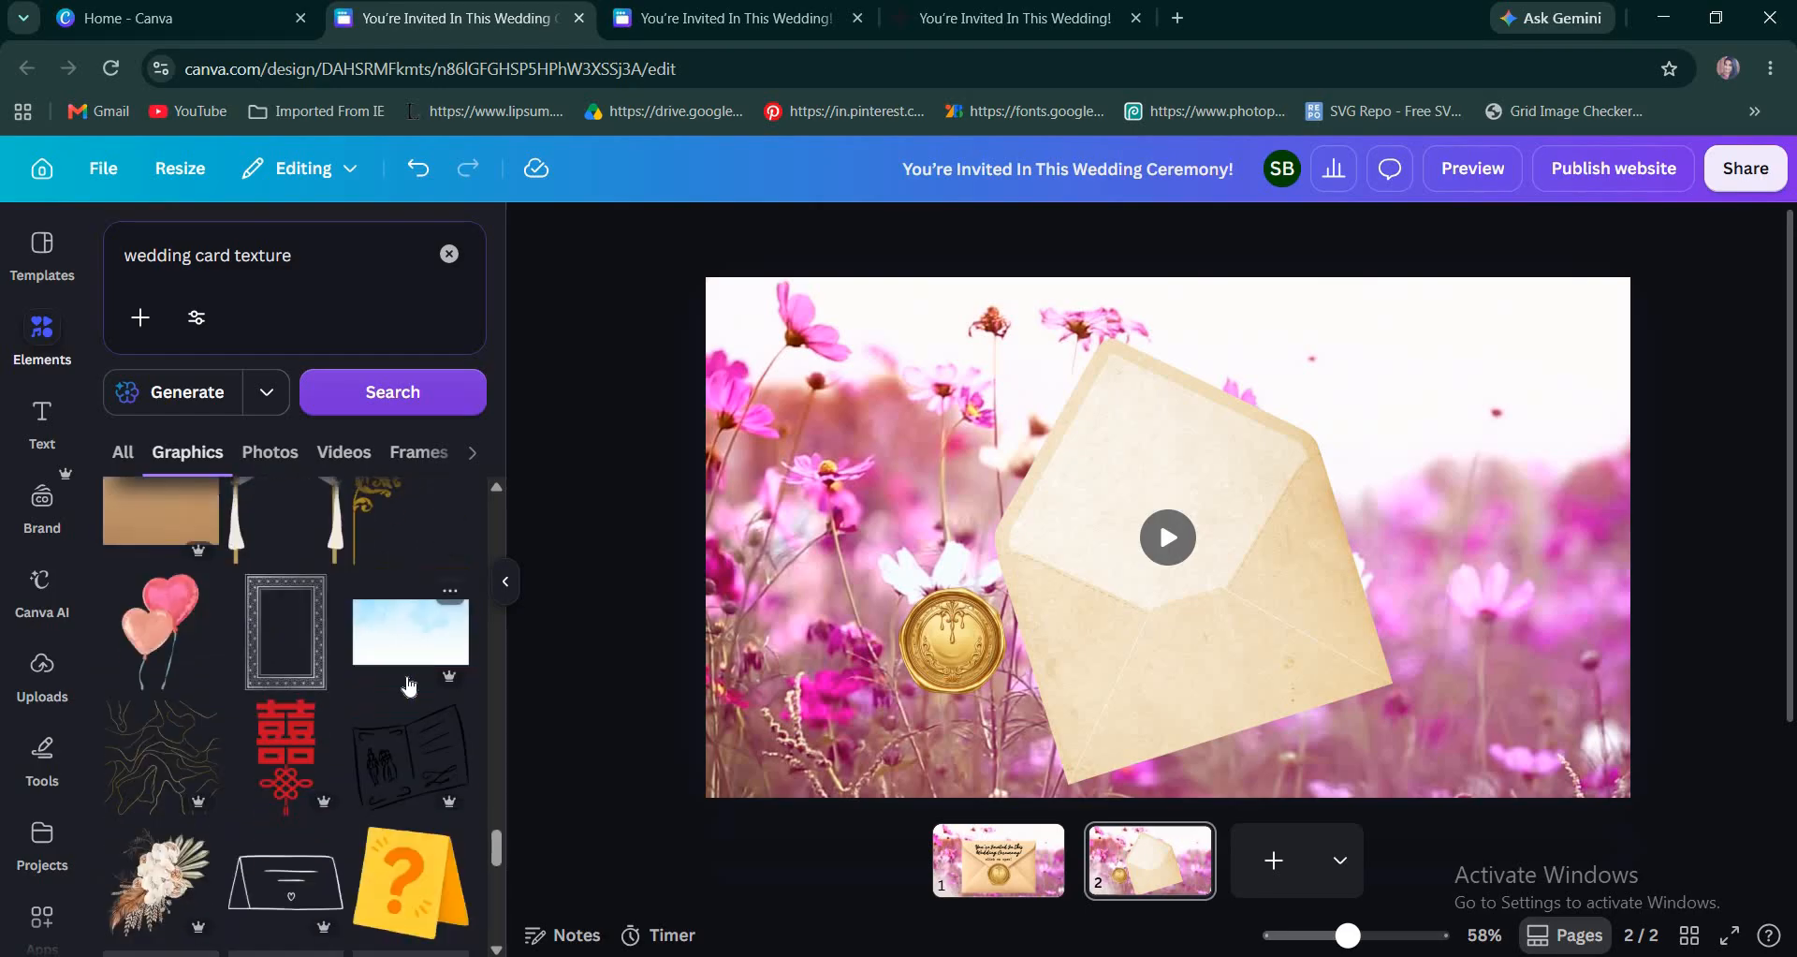
scroll(395, 713, down, 5)
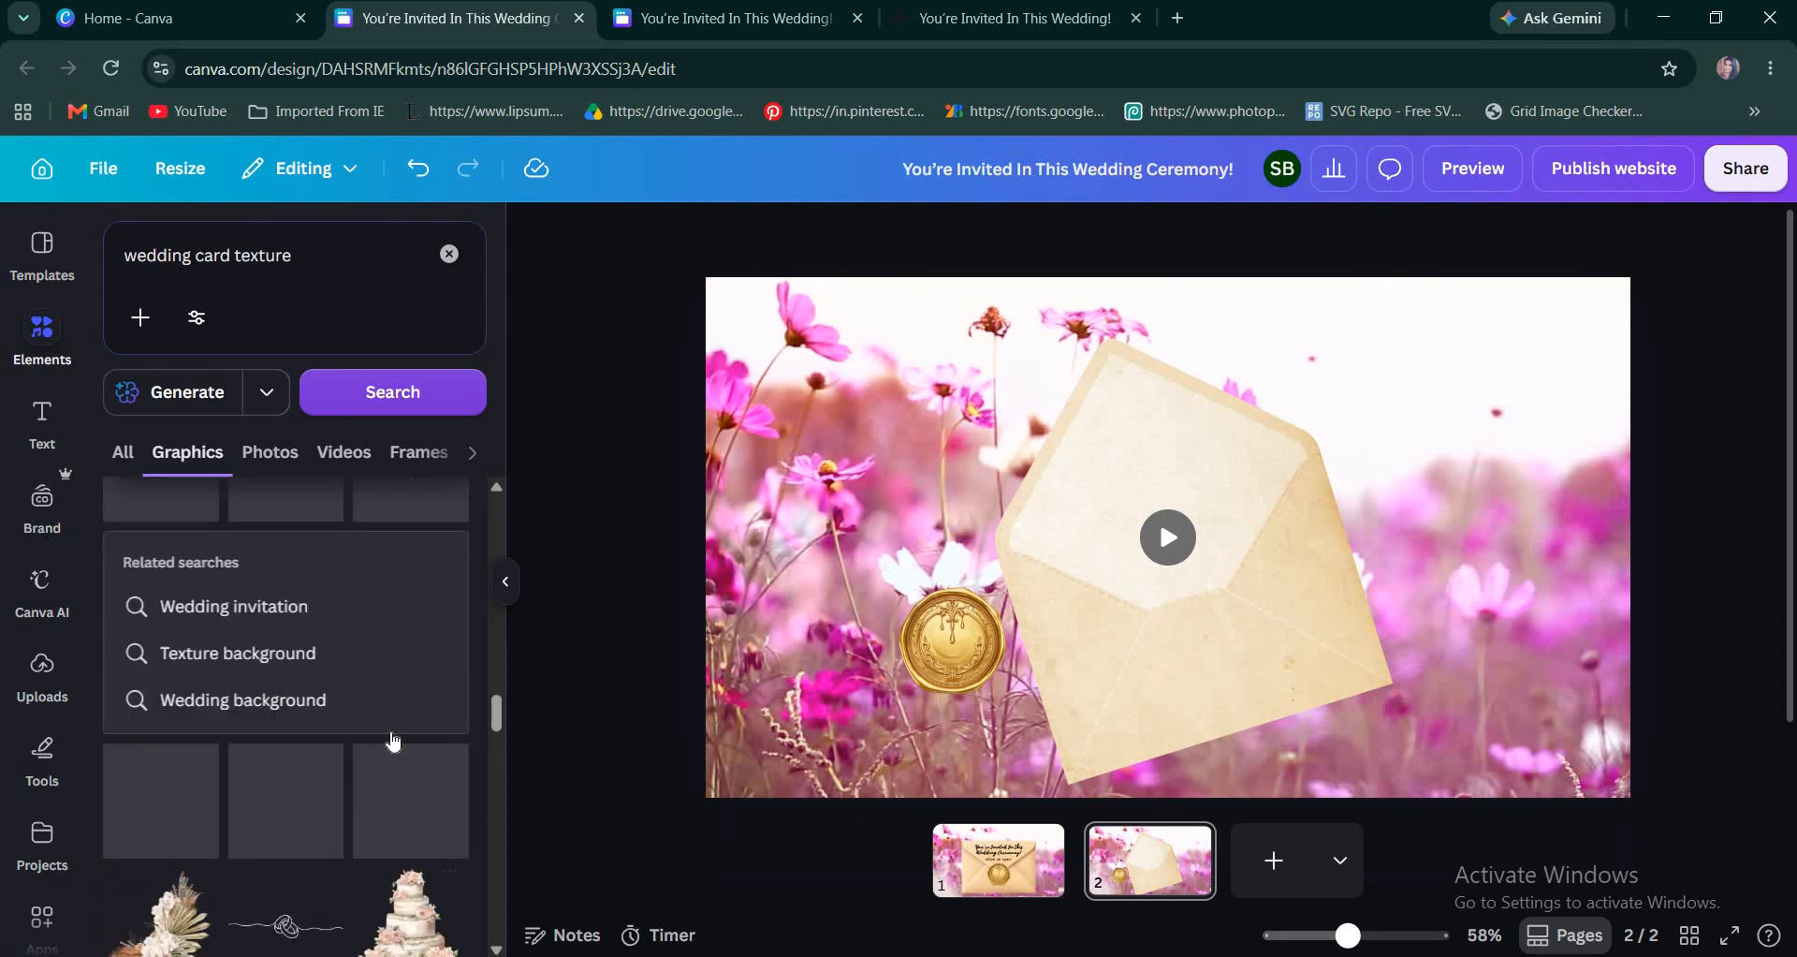
scroll(393, 744, up, 5)
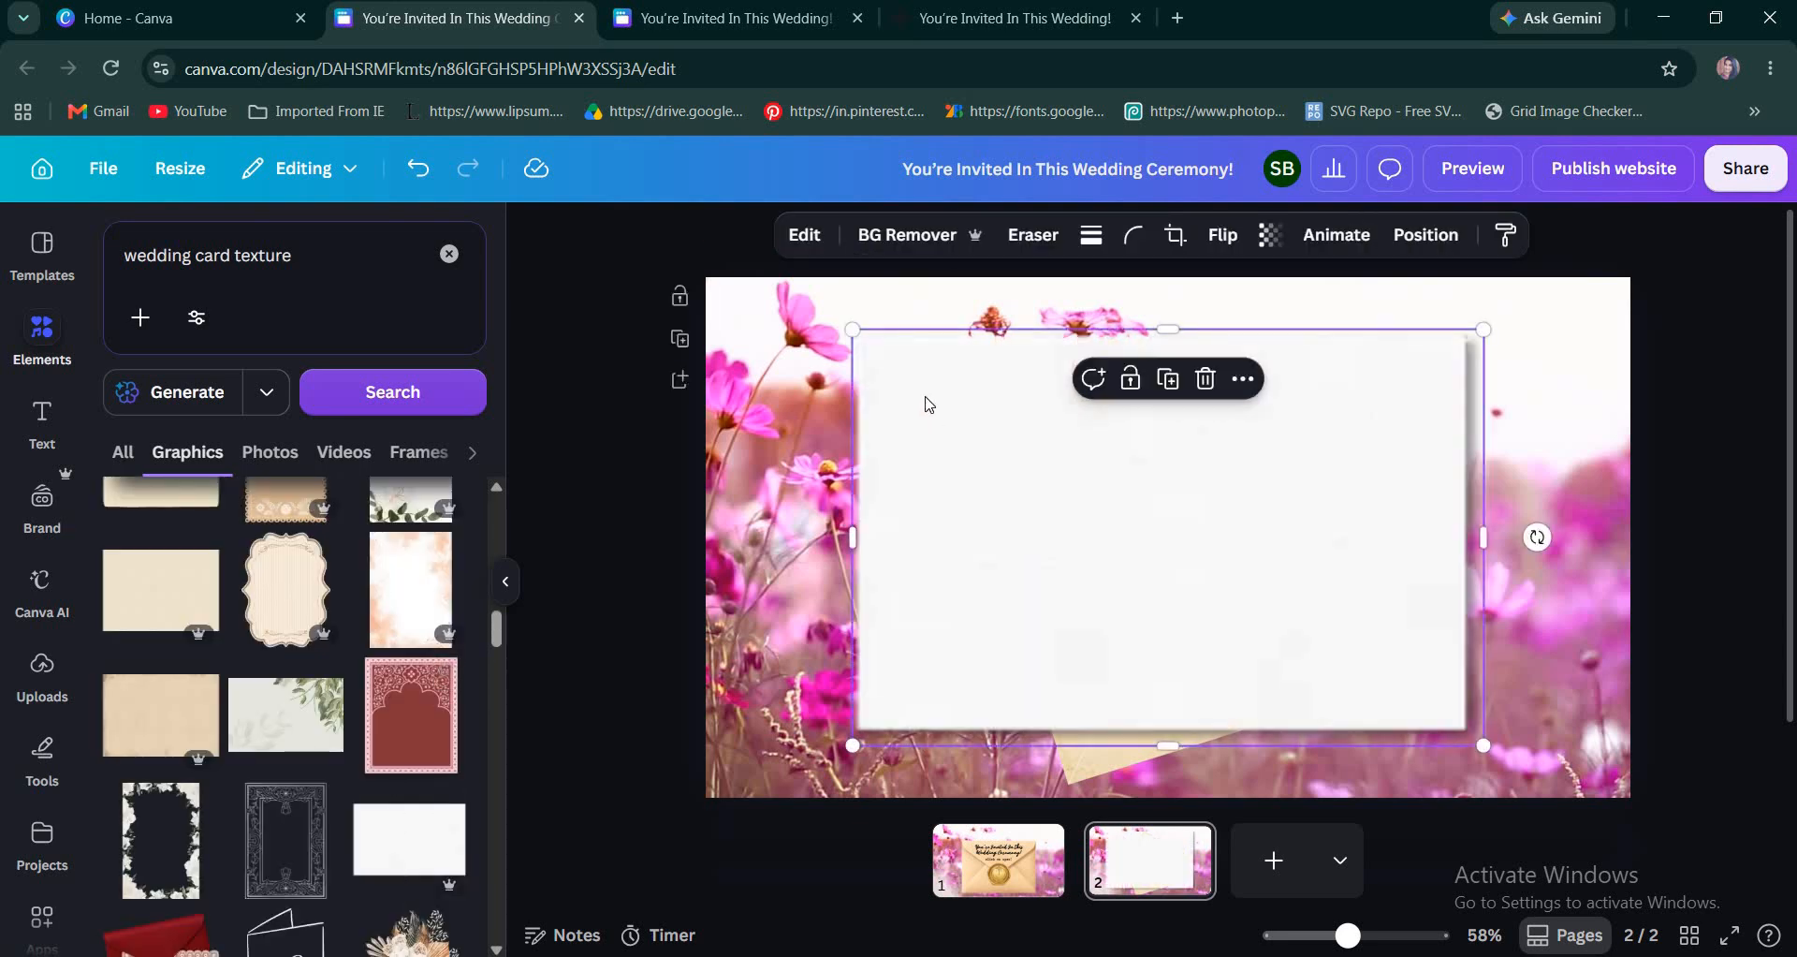
Shrink the white paper card so it covers only the lower right part of the open envelope.
drag(854, 339, 1196, 597)
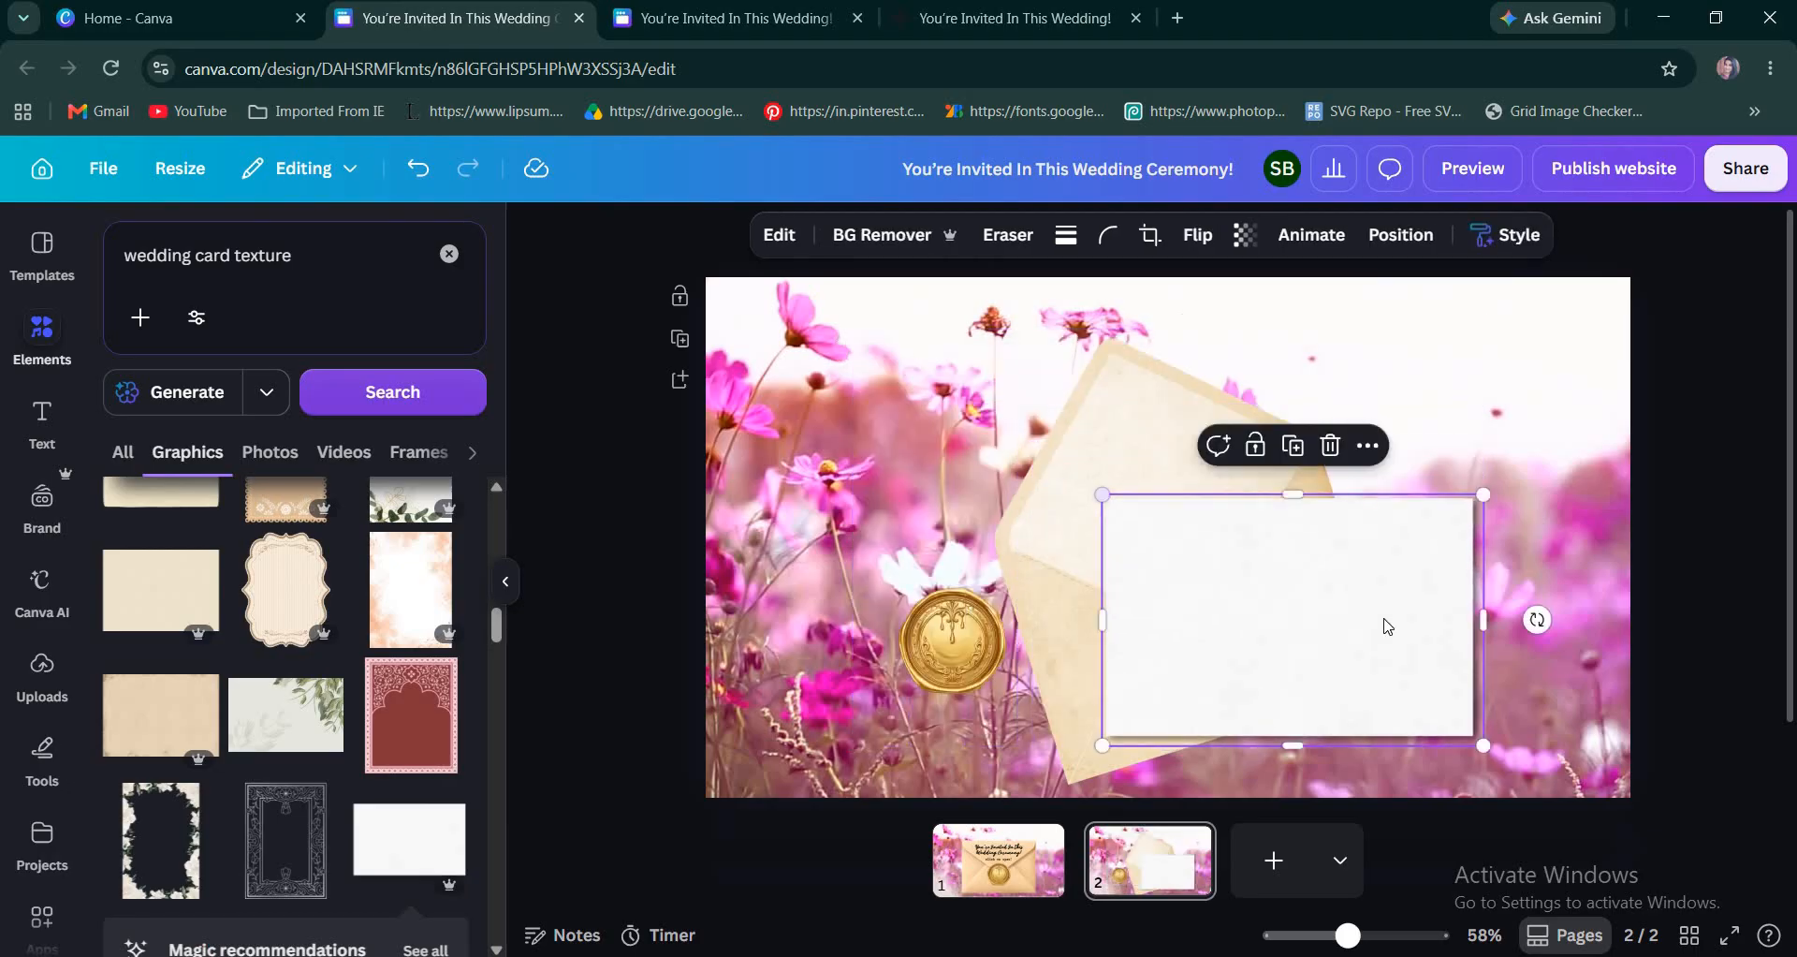
scroll(1387, 628, up, 4)
scroll(1296, 623, down, 2)
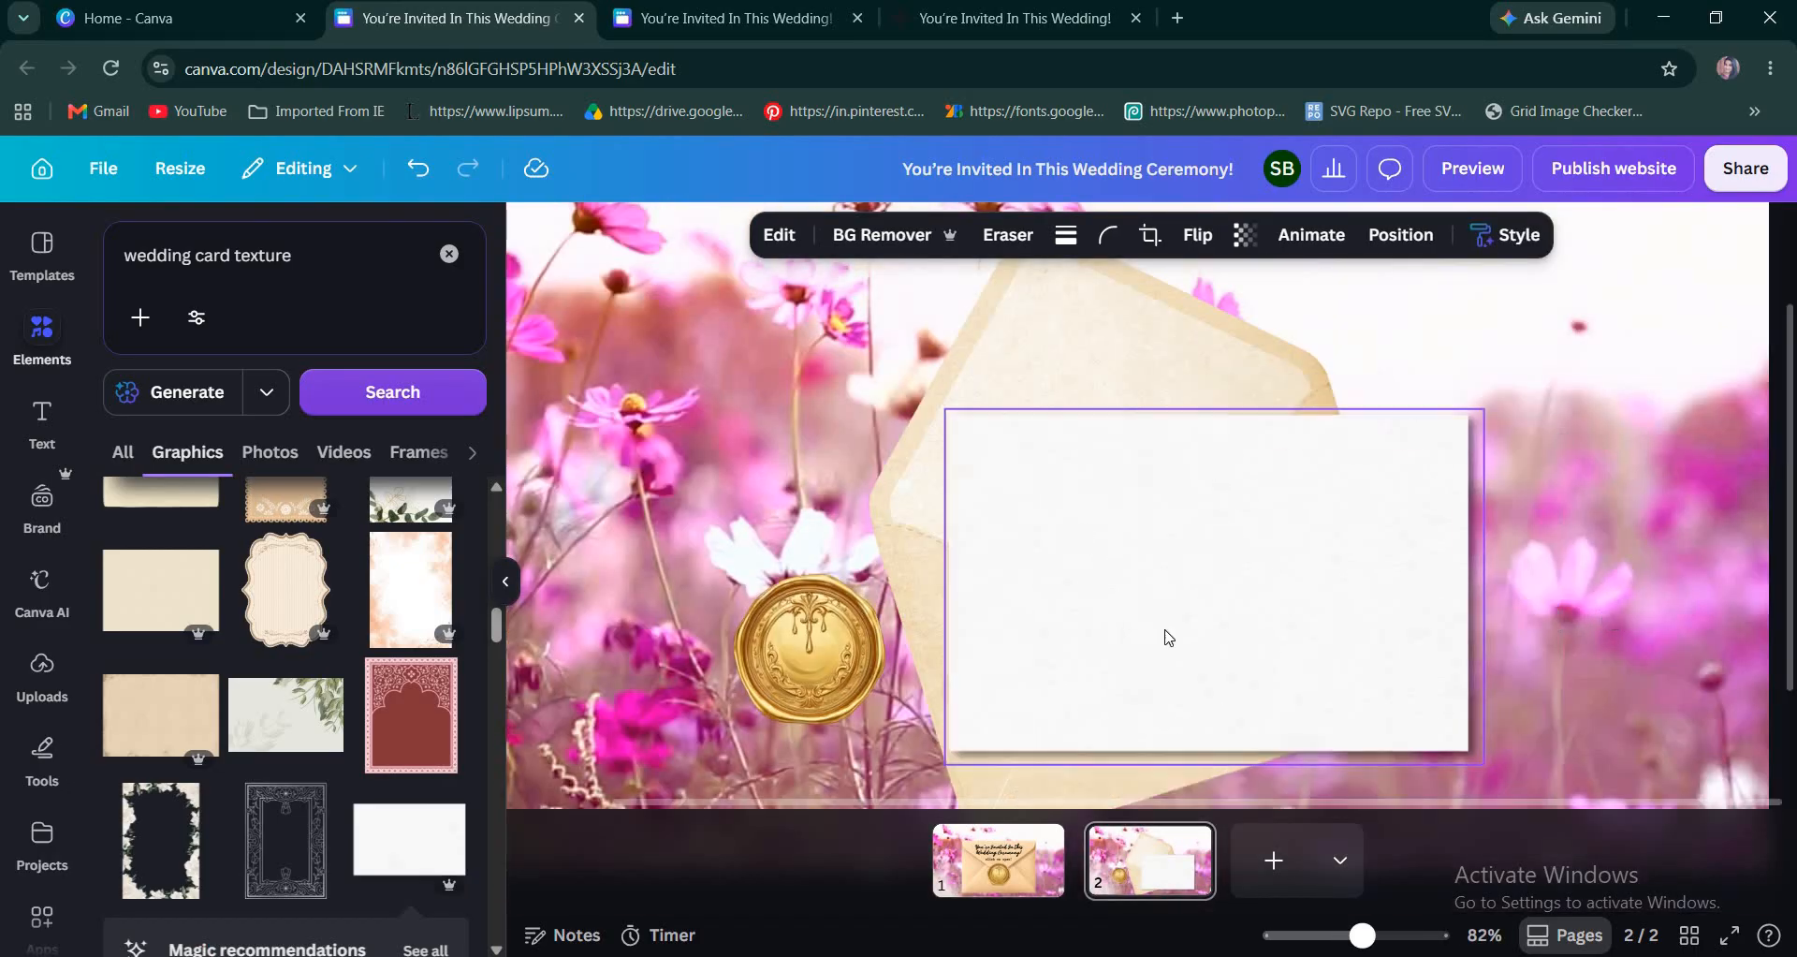
Tilt the white paper card counterclockwise to match the open envelope, shrink it to fit, and place it over the envelope's lower part.
drag(1507, 508, 1489, 487)
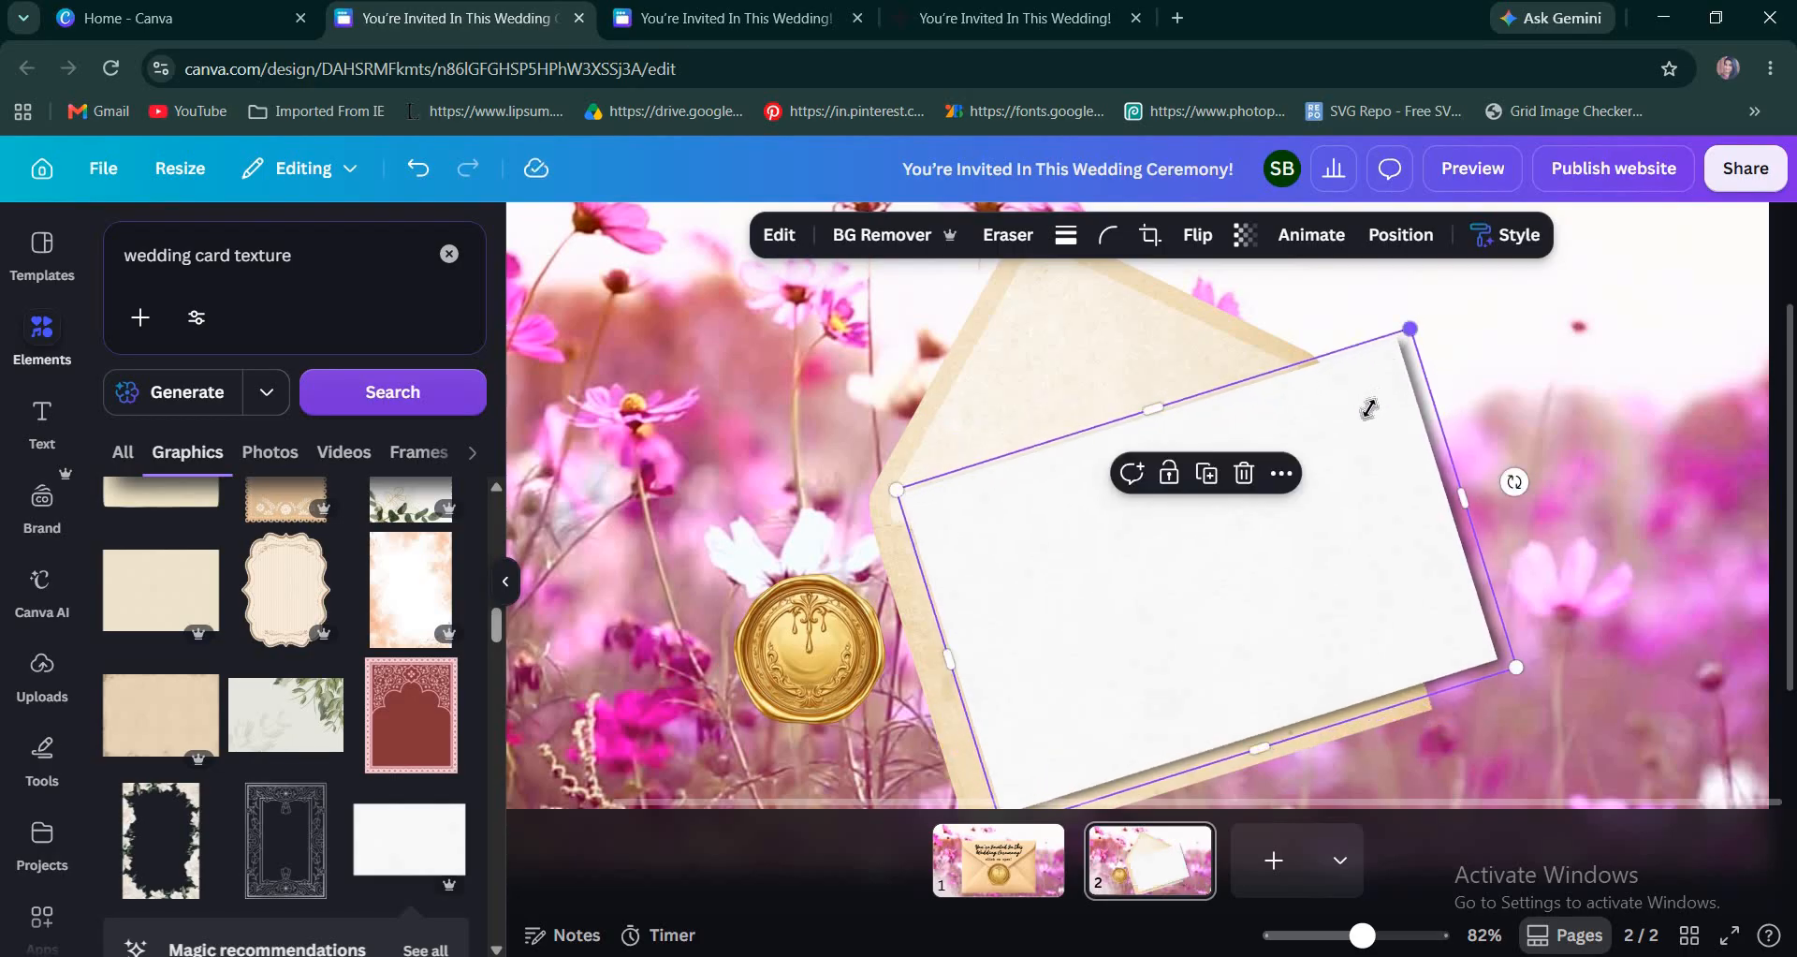
drag(1411, 328, 1357, 425)
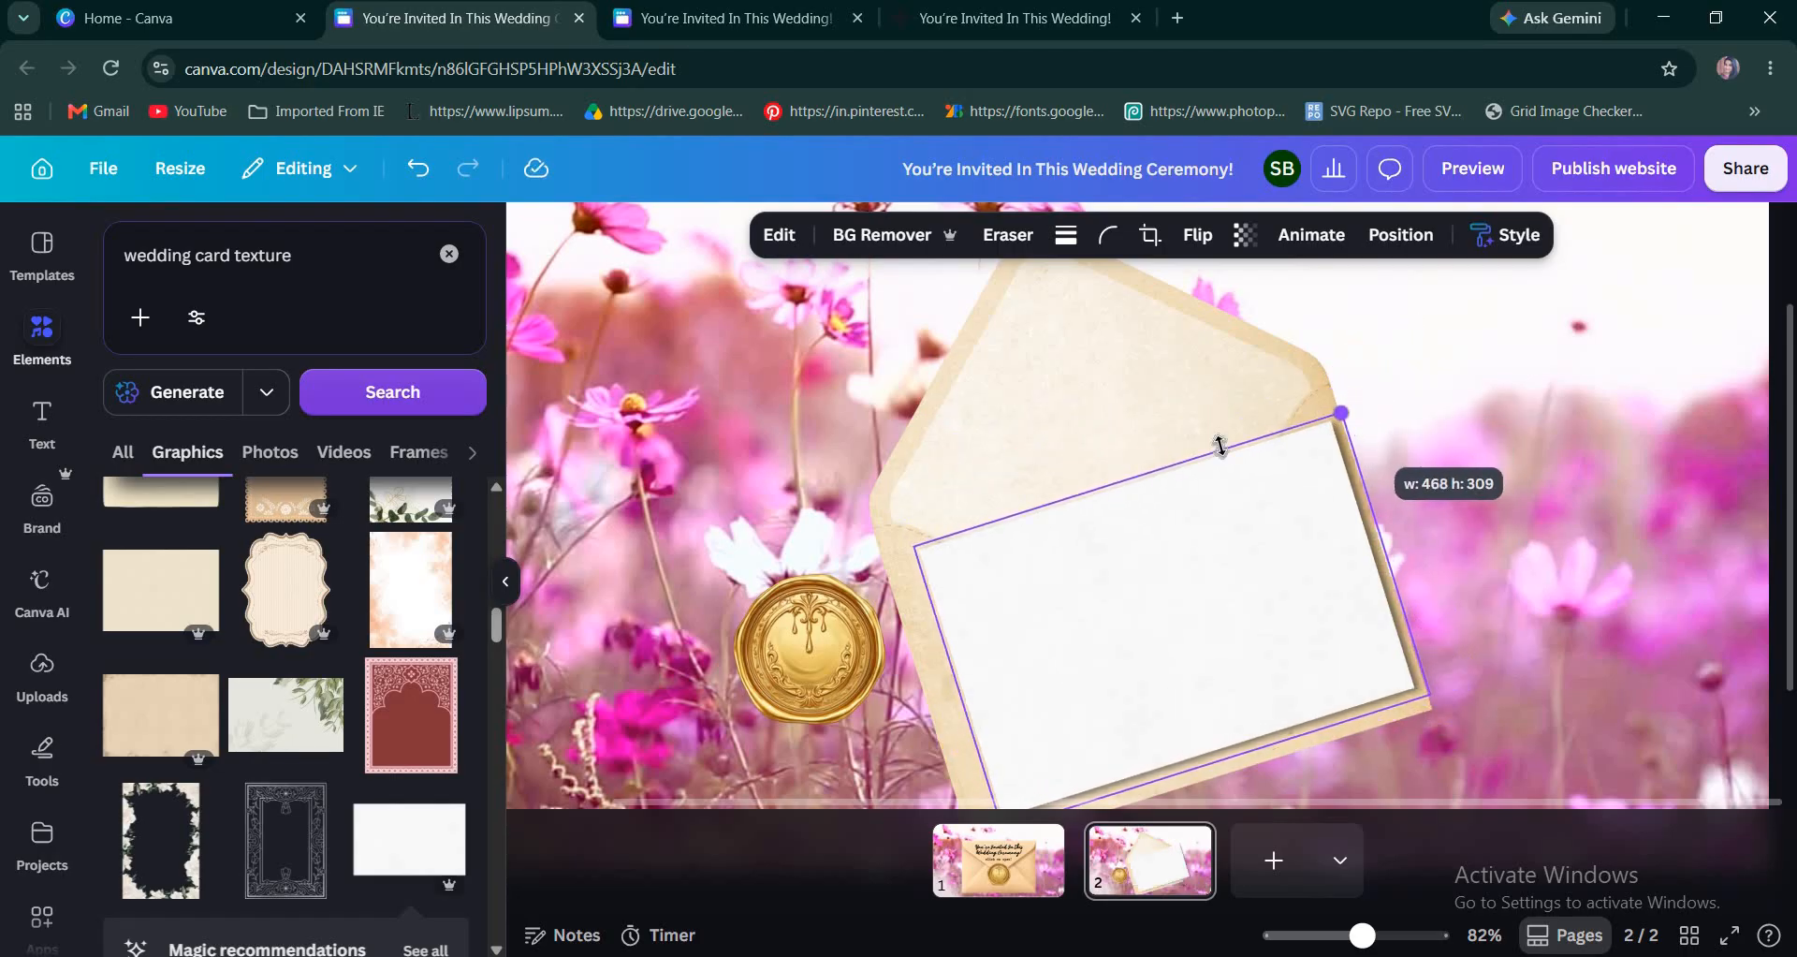
drag(1077, 512, 1072, 505)
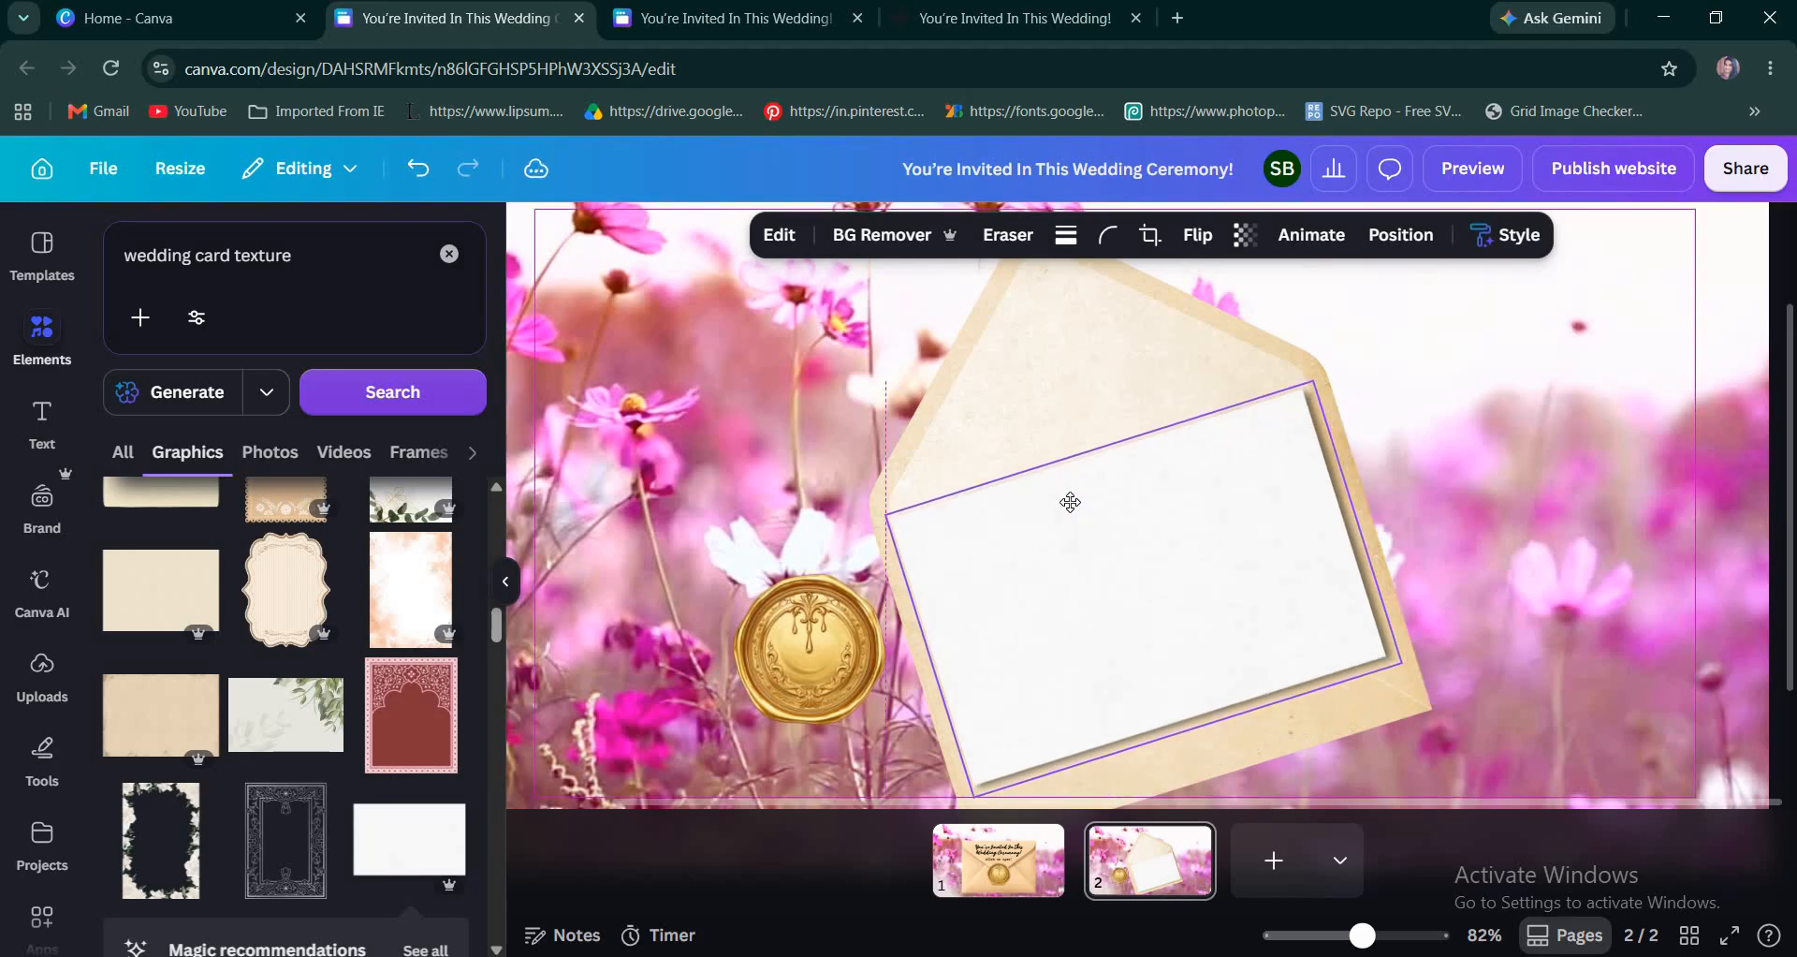
click(1469, 559)
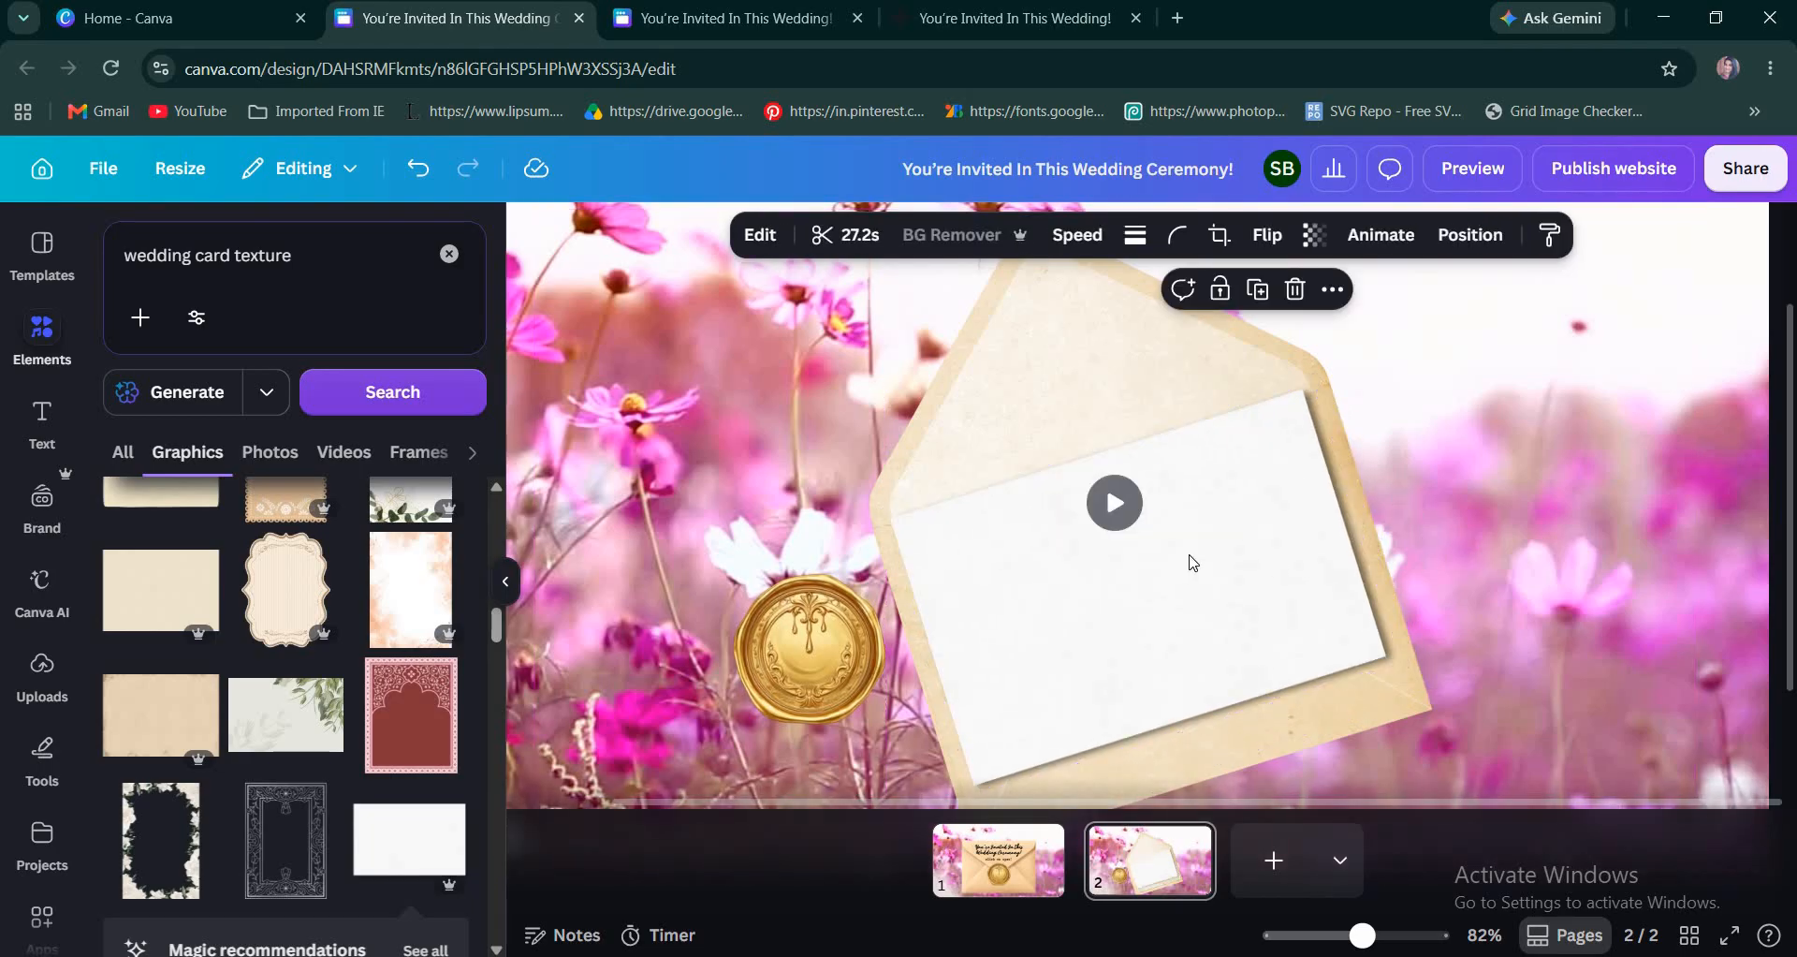
scroll(1190, 560, down, 2)
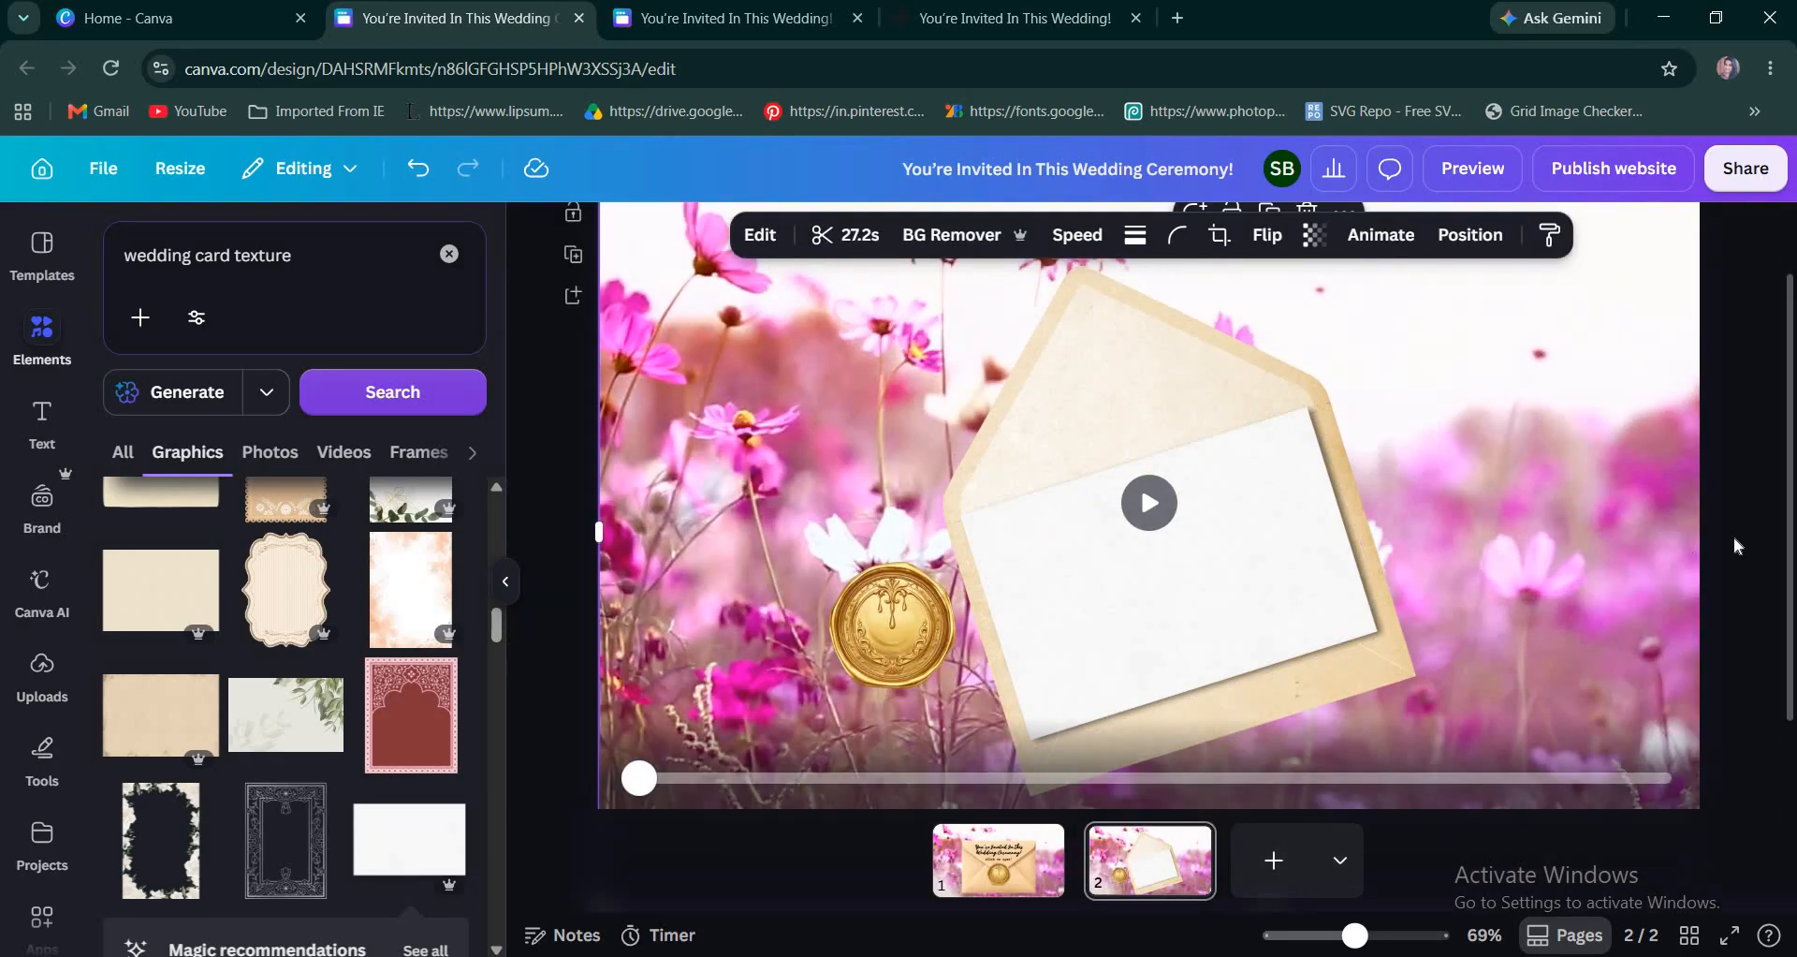
click(577, 441)
scroll(577, 441, up, 1)
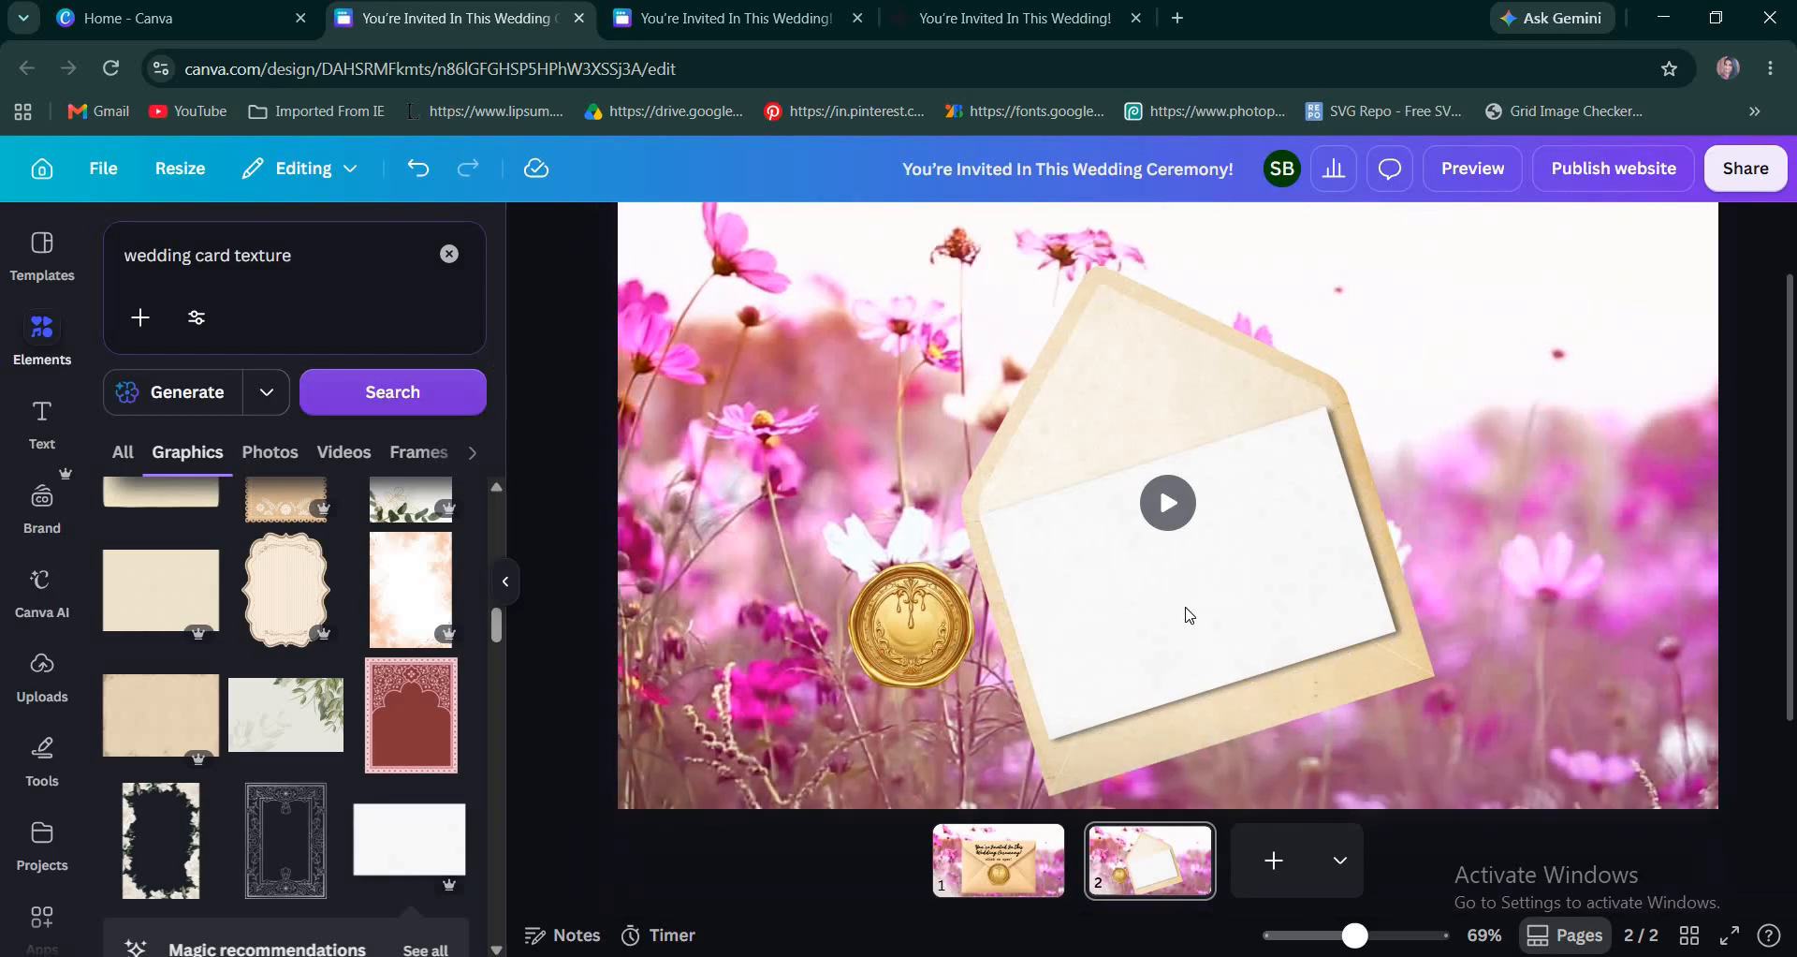
scroll(616, 327, down, 1)
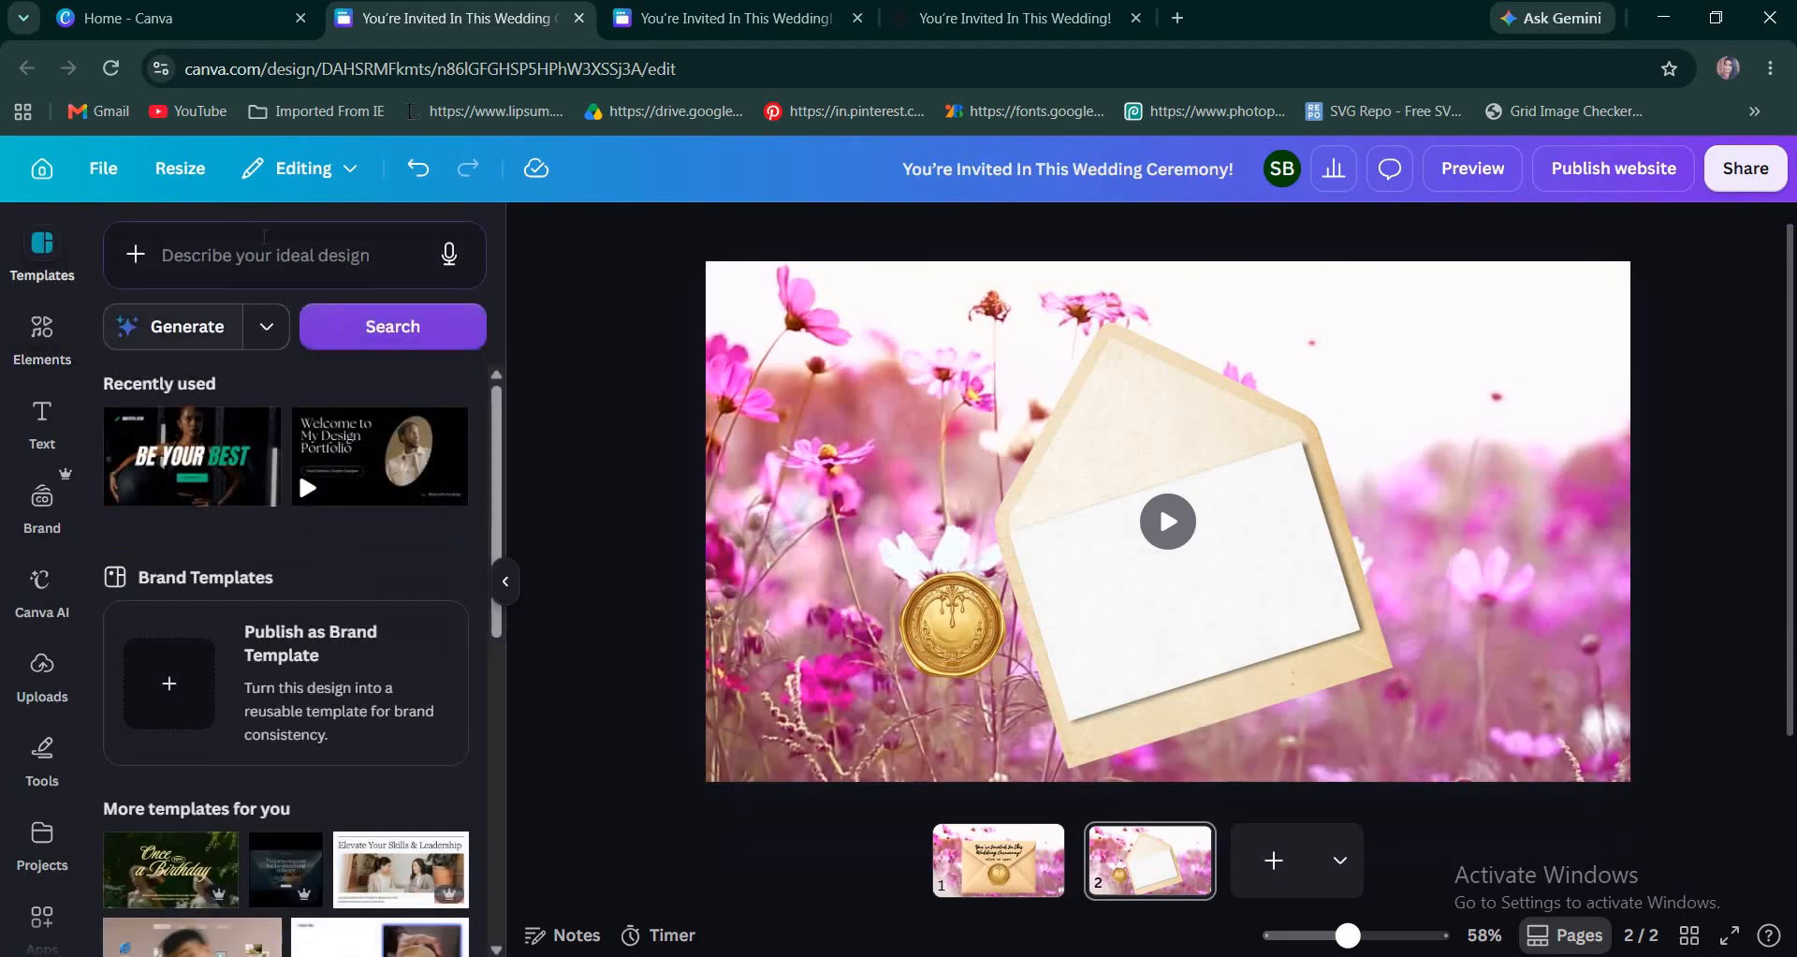
Search the templates for "wedding card invitation" and browse the results for a suitable invitation layout.
click(263, 252)
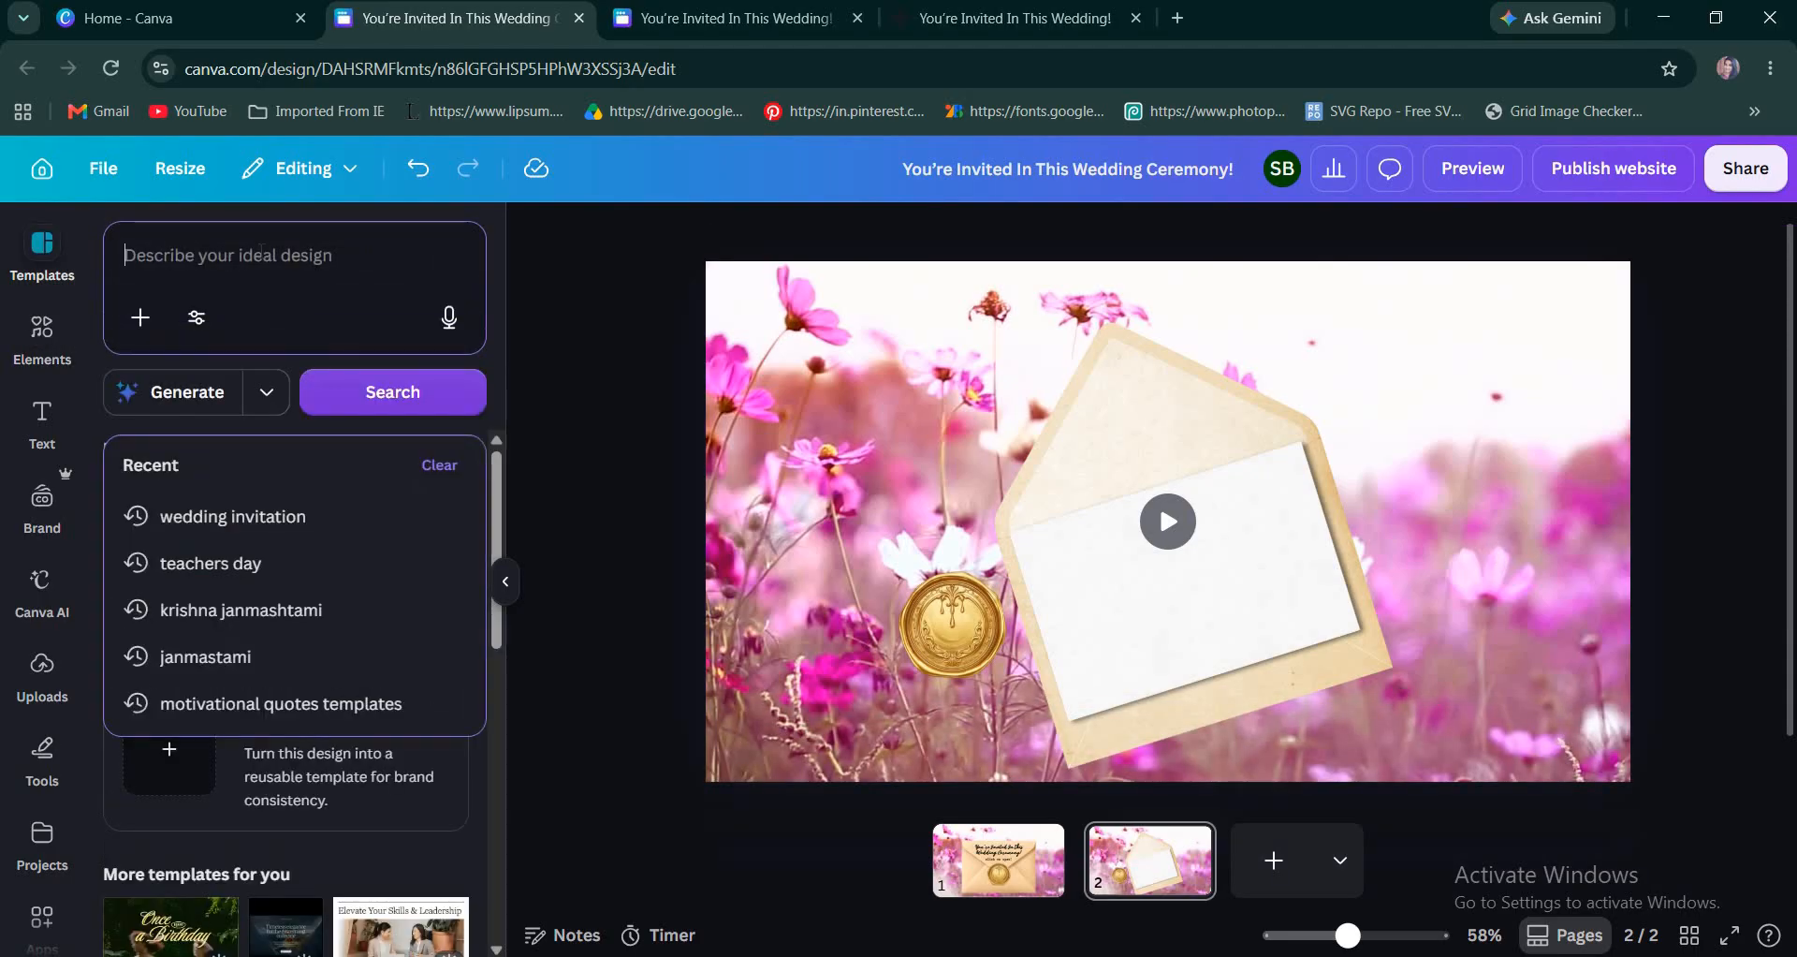
text(wedd)
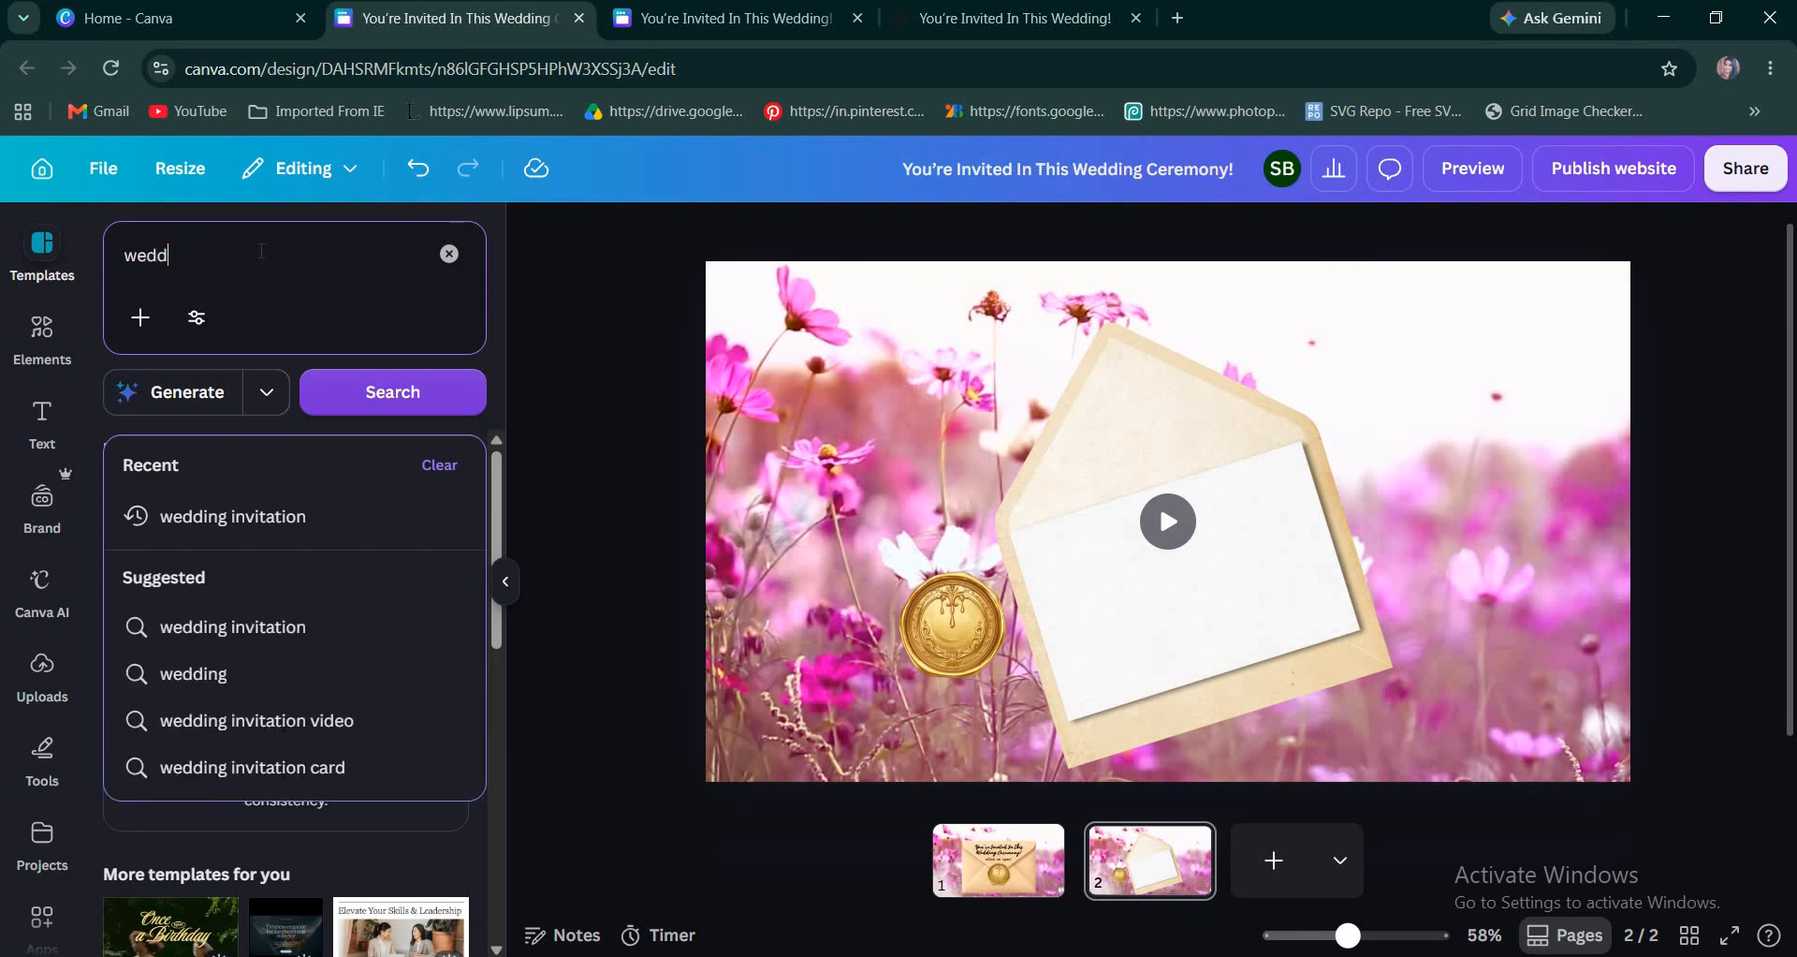
text(ing card)
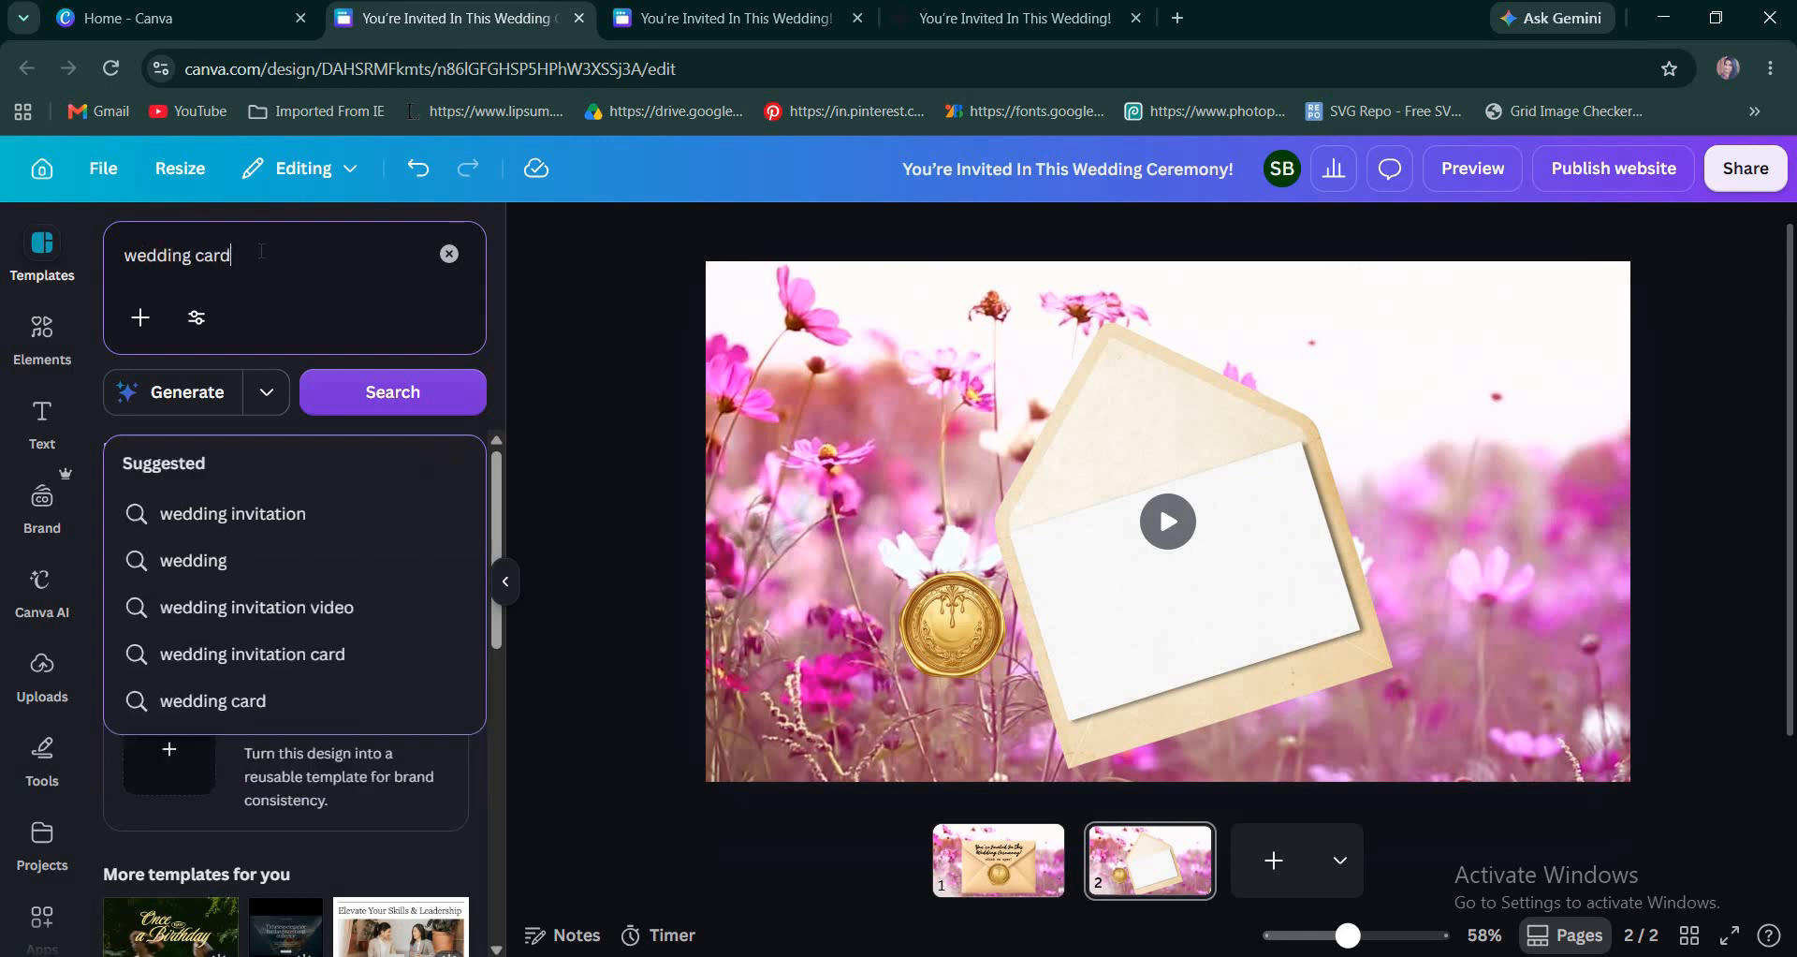
click(255, 521)
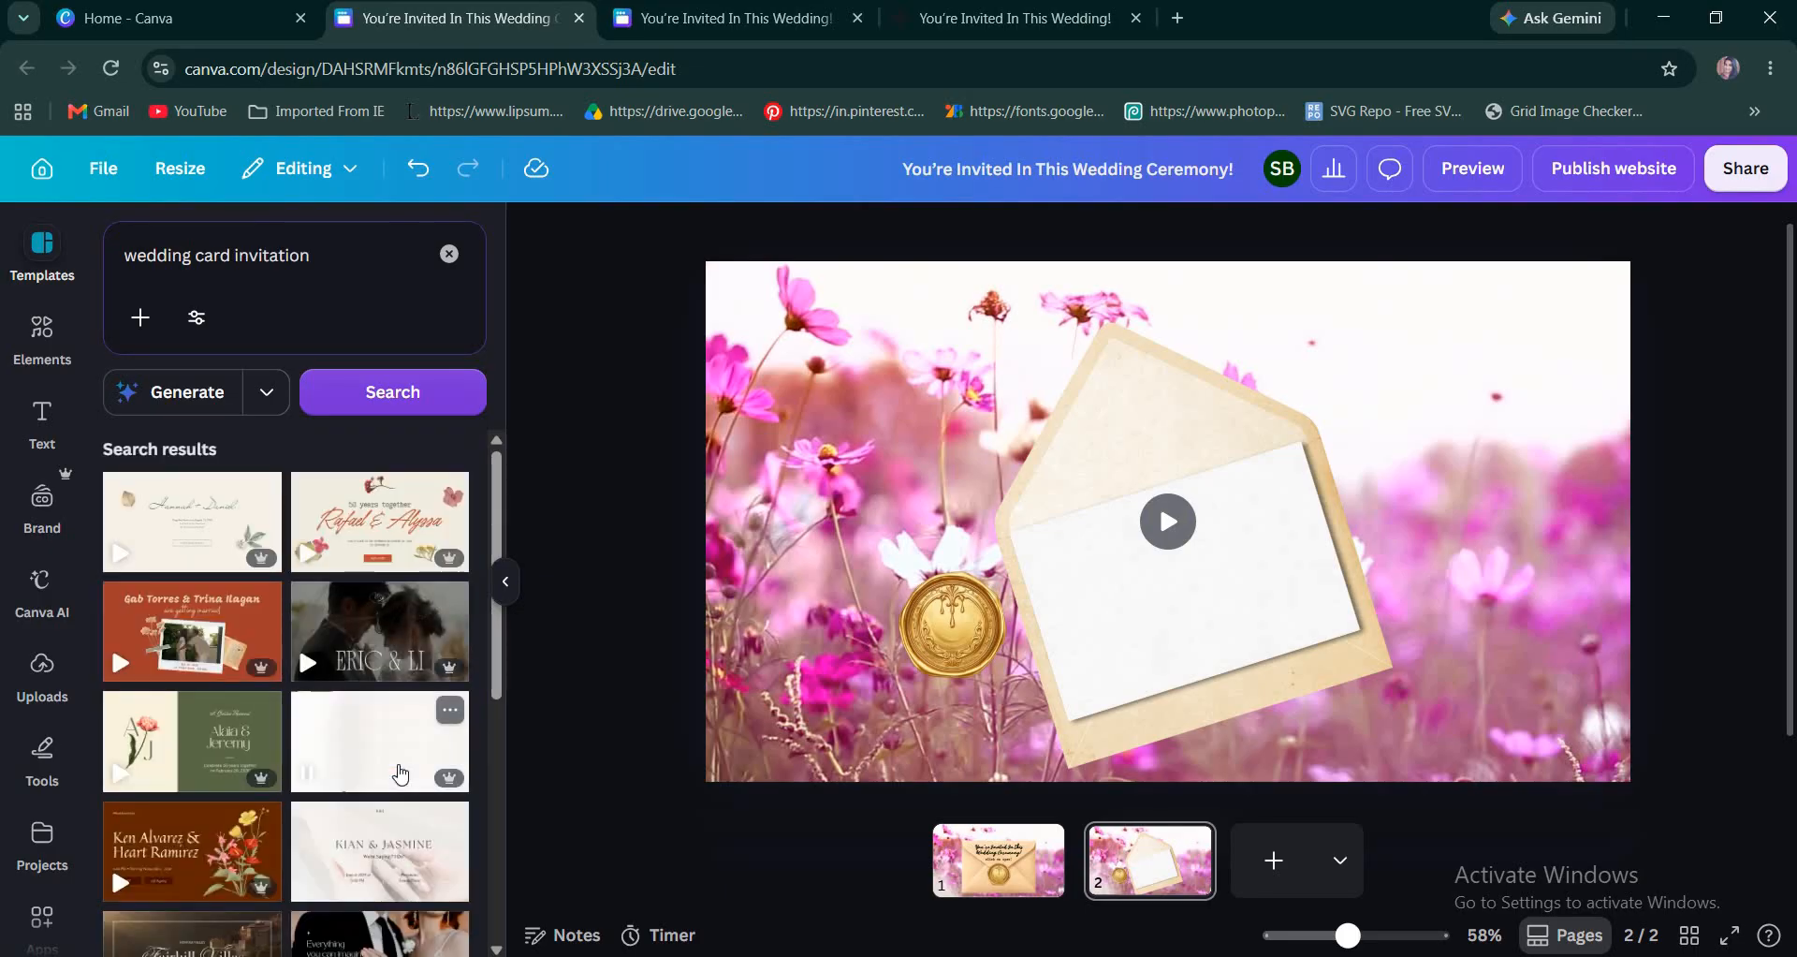
scroll(401, 775, down, 3)
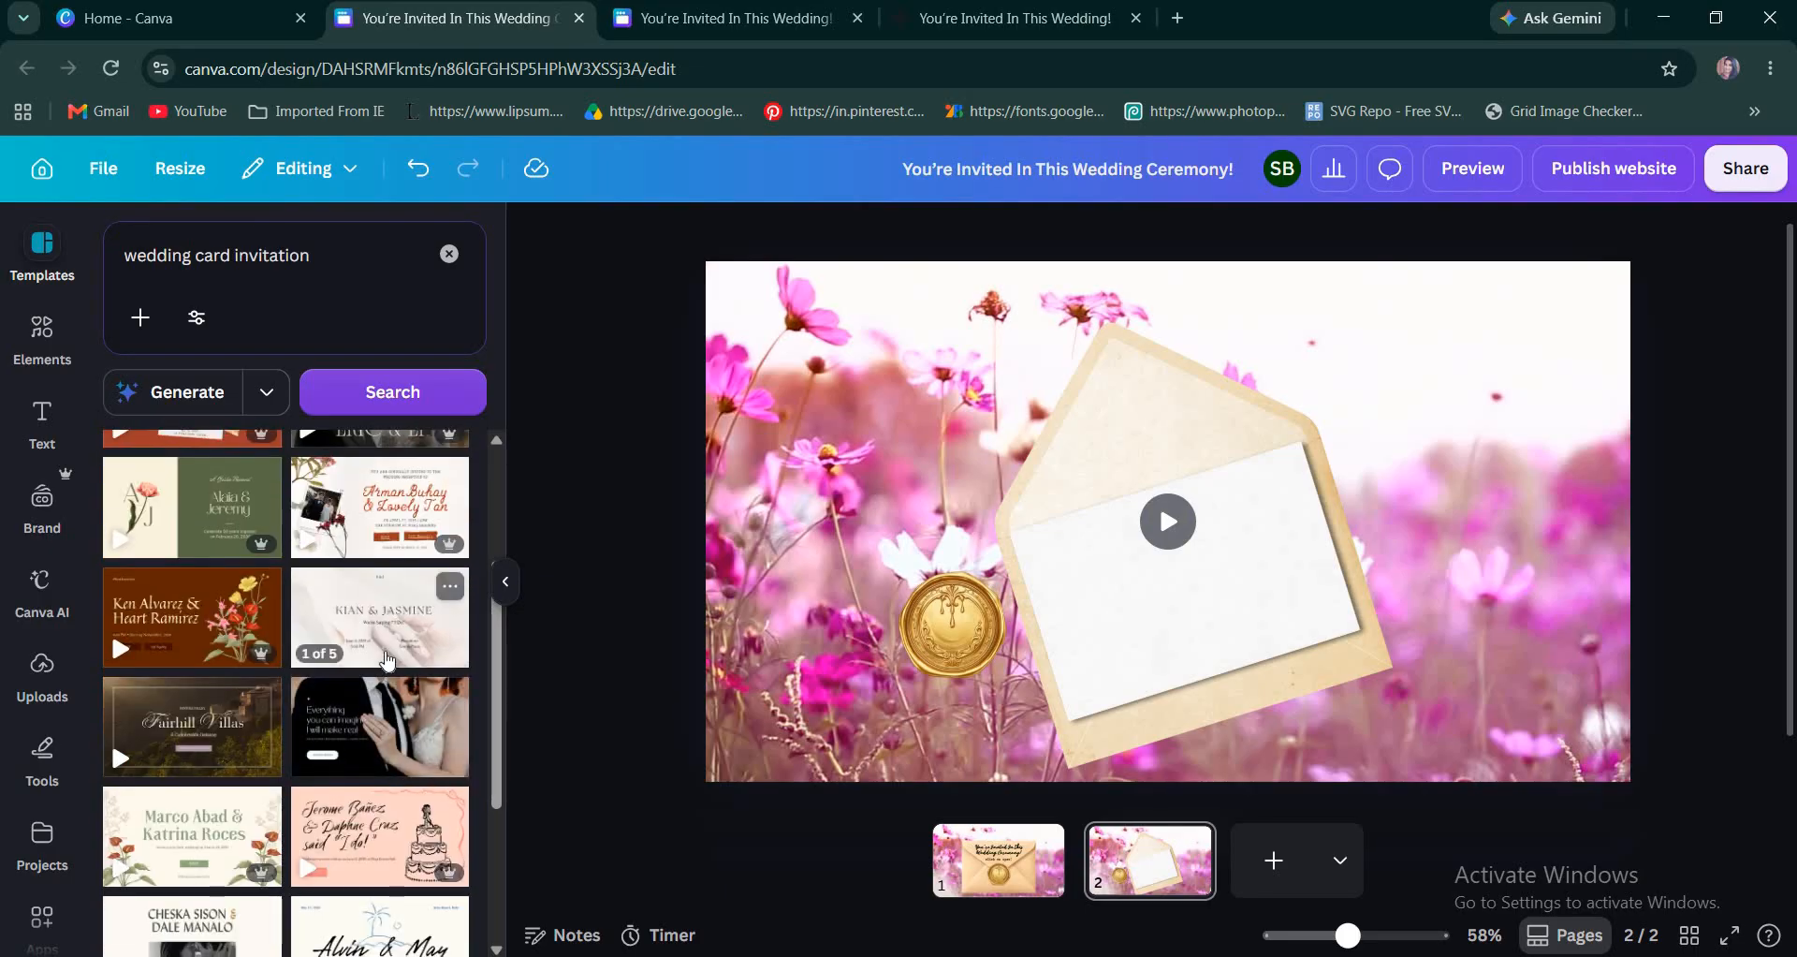
scroll(389, 661, up, 5)
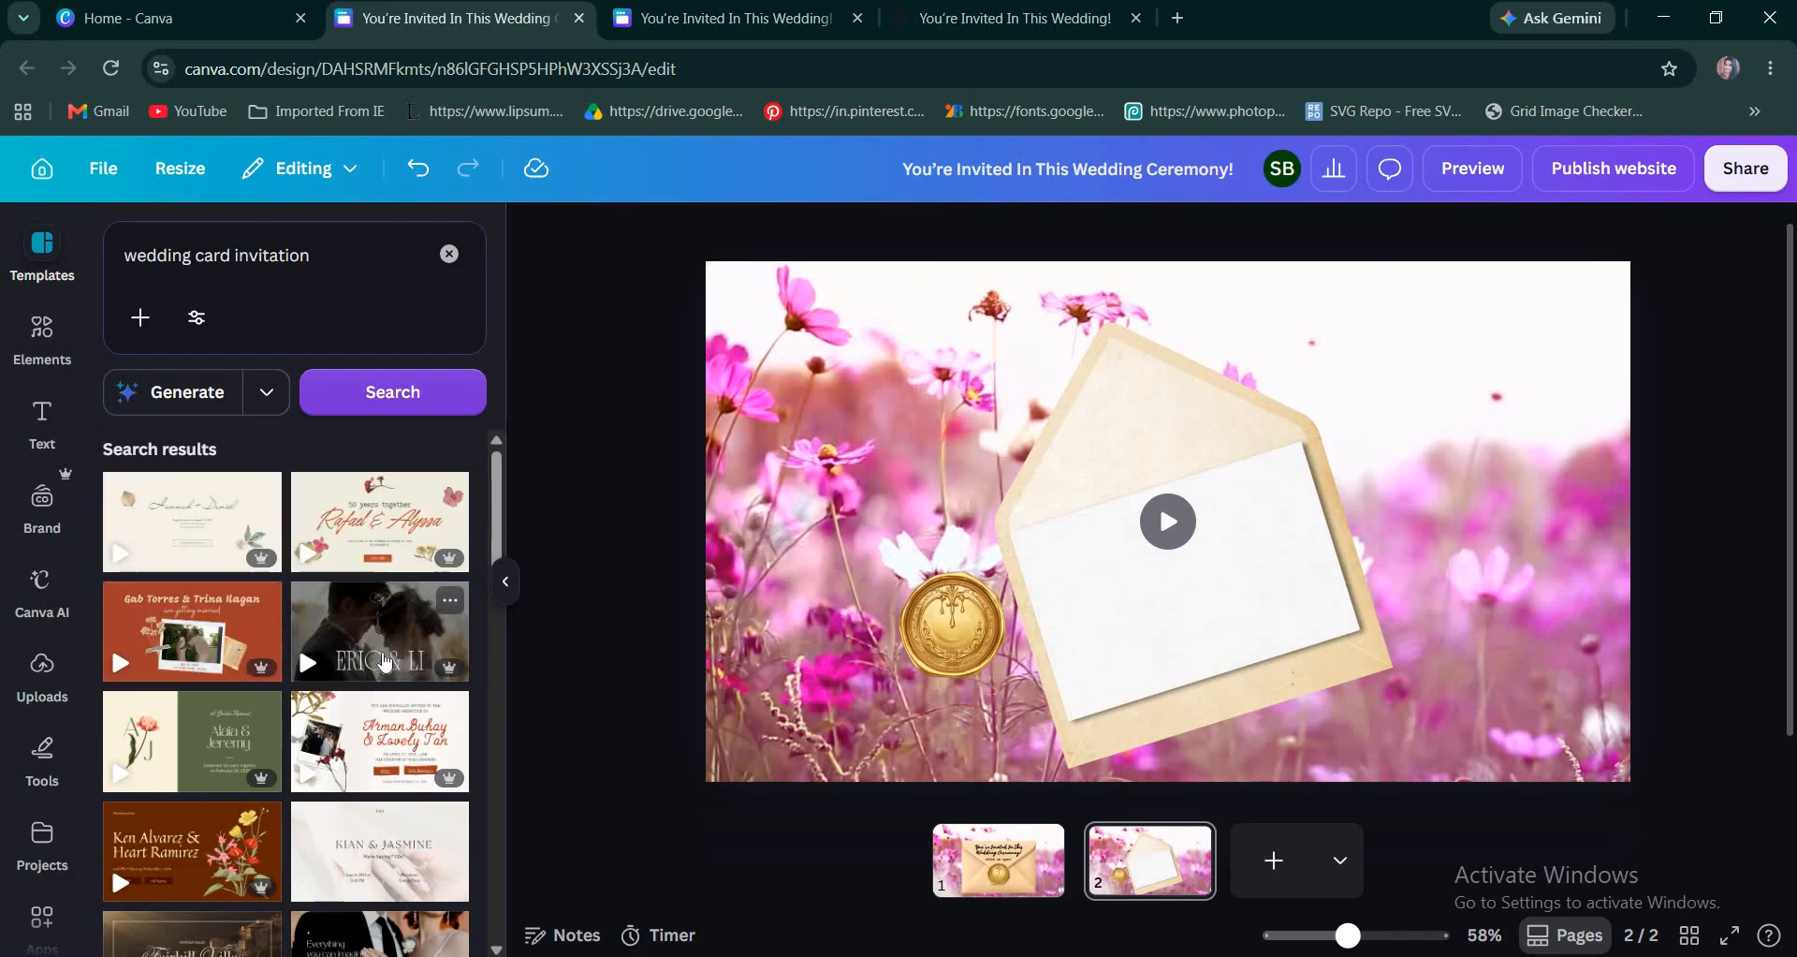
scroll(316, 683, down, 6)
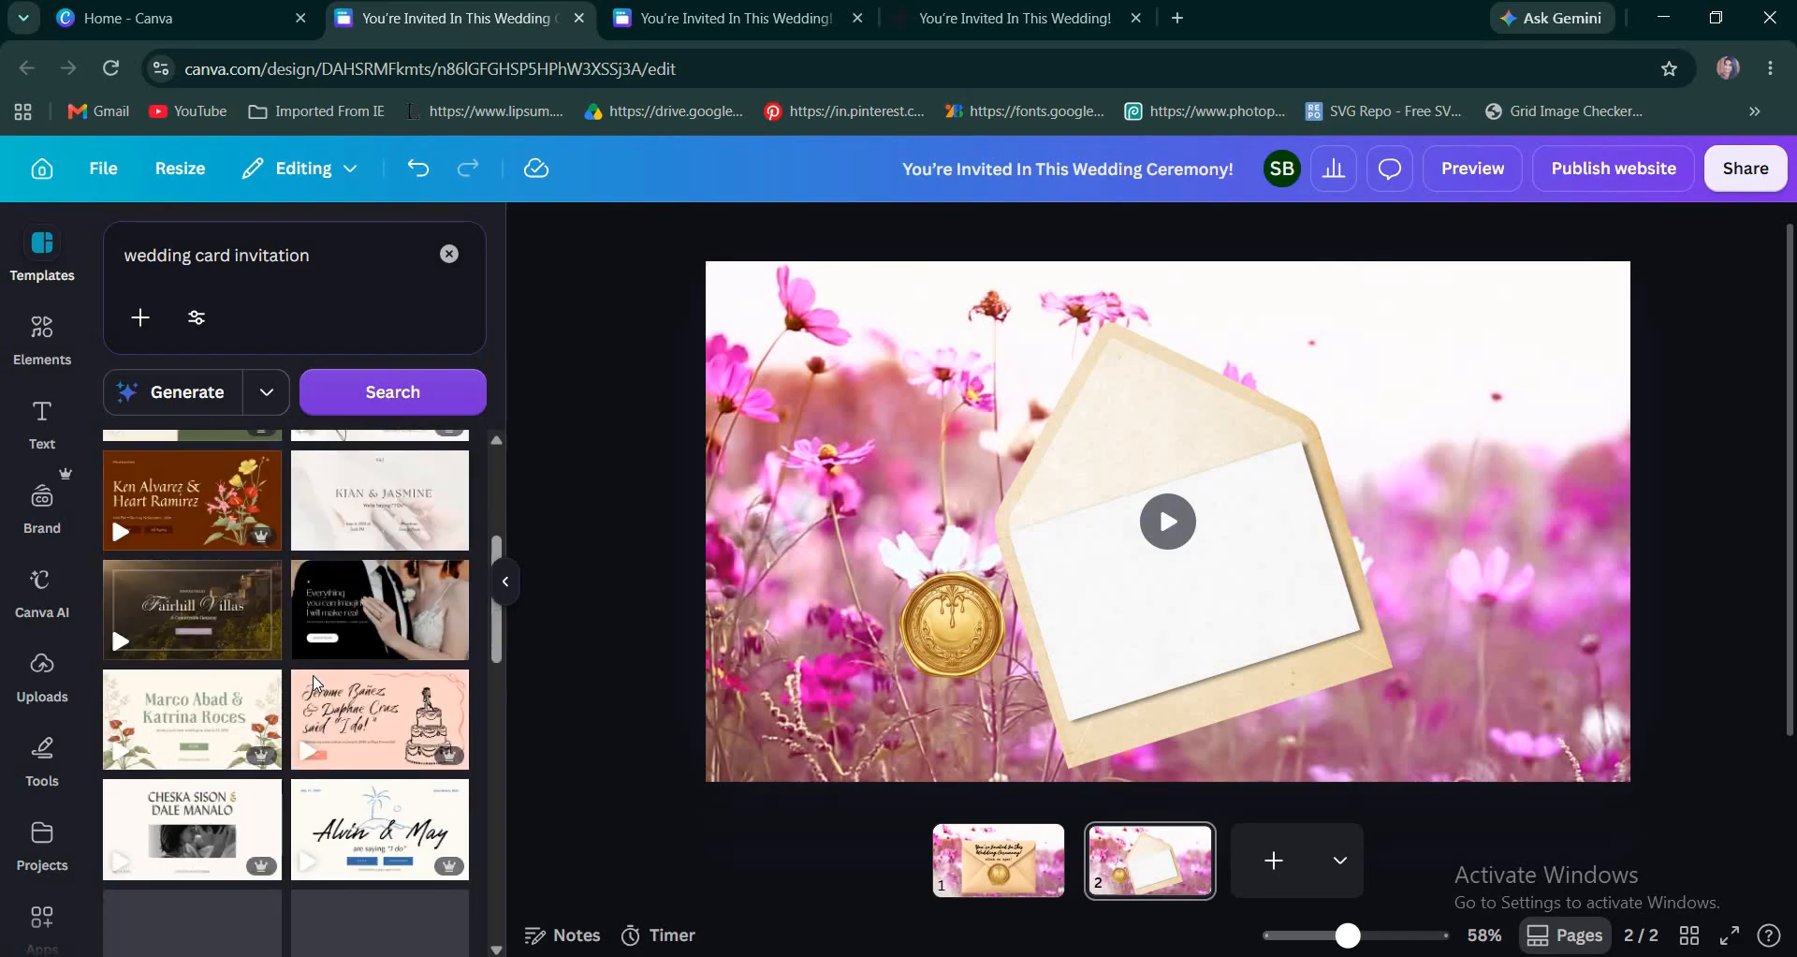
scroll(316, 683, down, 5)
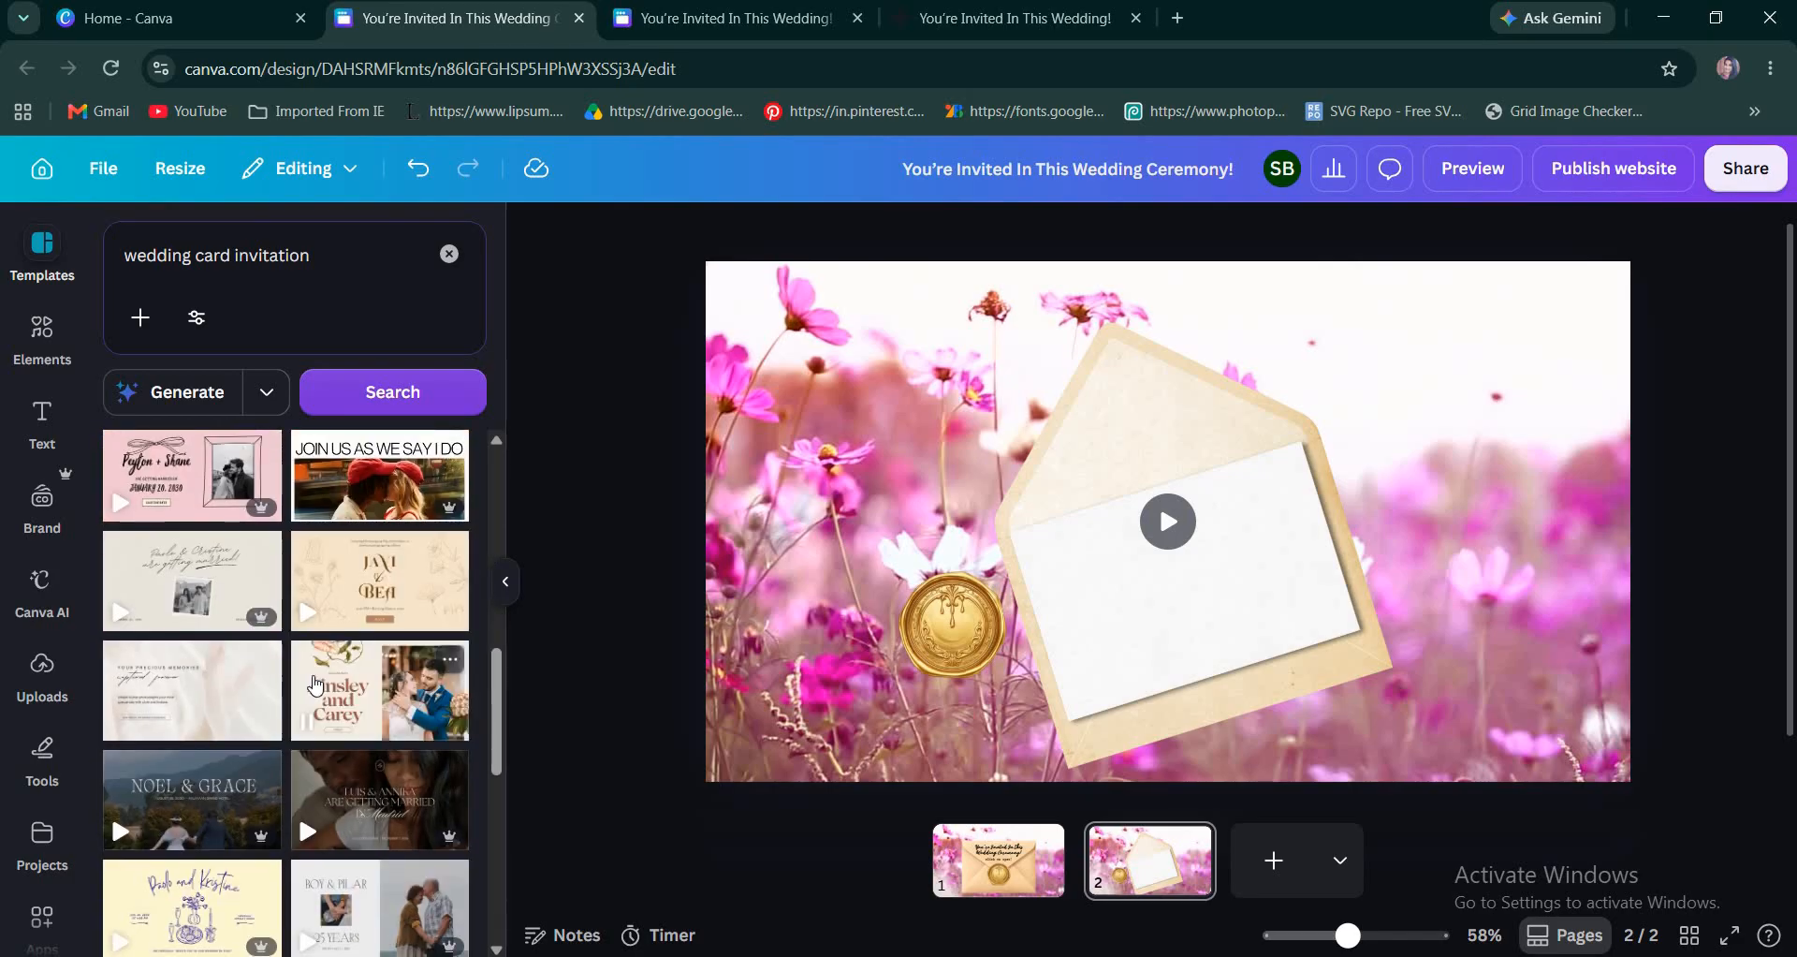
scroll(317, 686, down, 3)
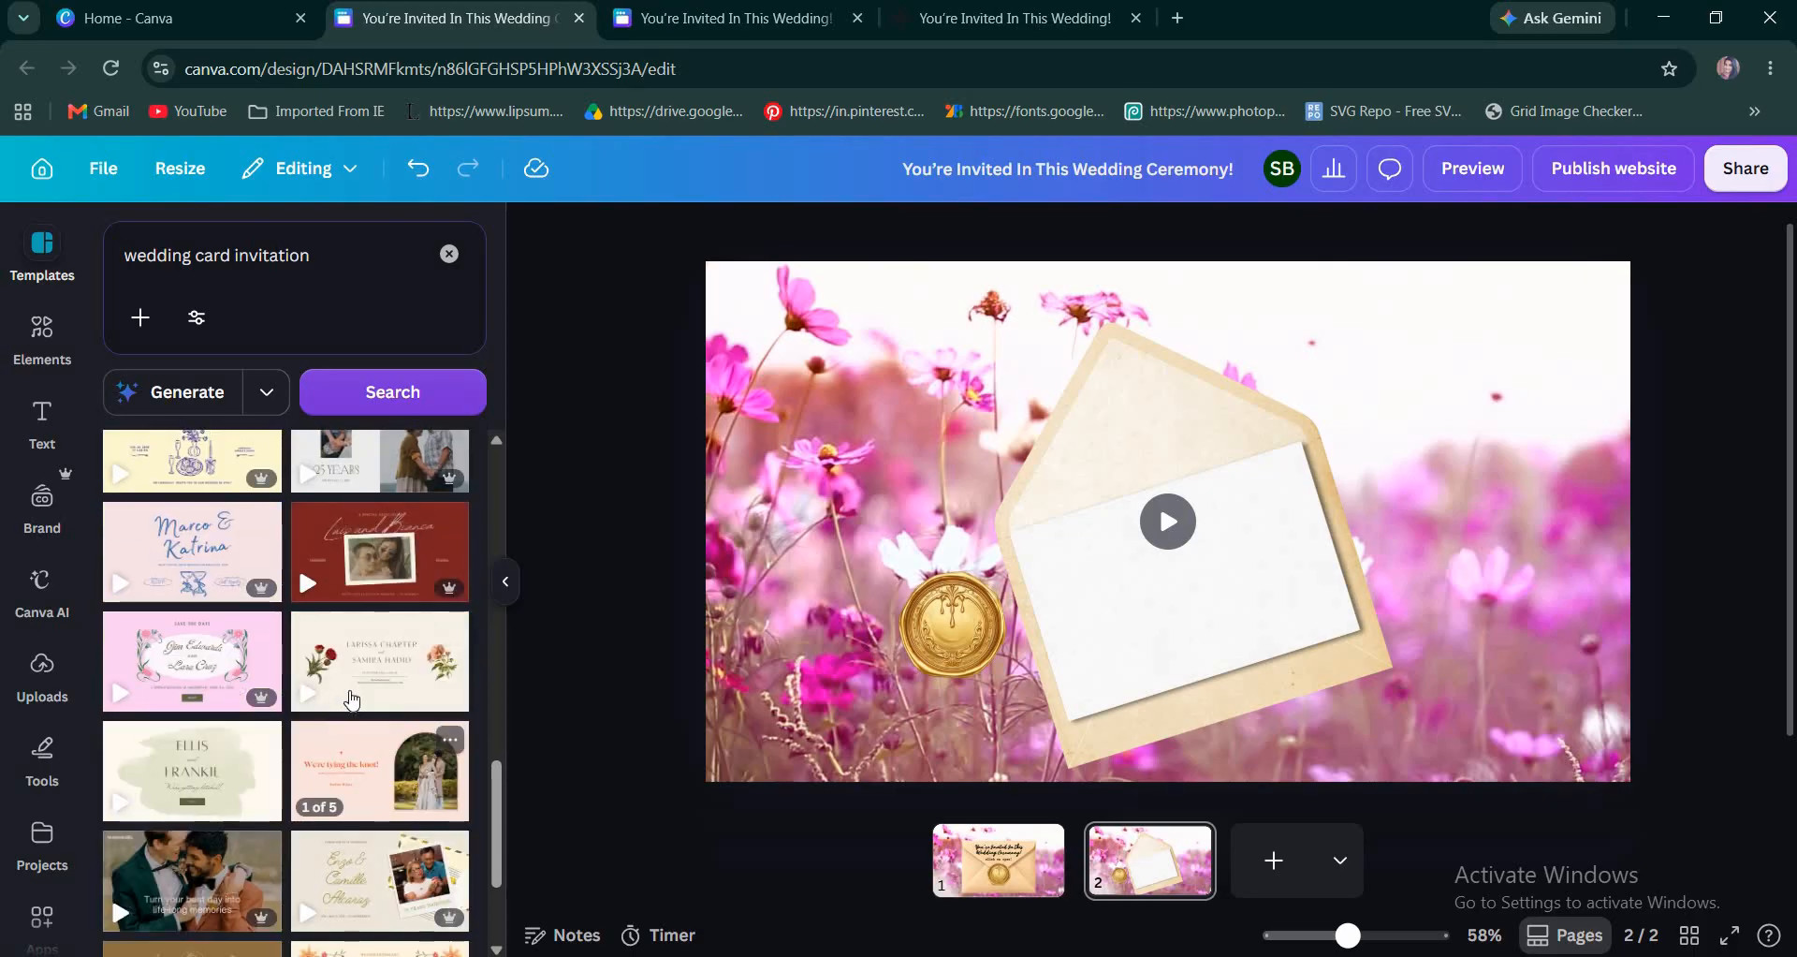
Add page 3 and apply the cover section of the Destination Wedding website template in Pale Yellow Light Floral Style to it.
click(1274, 860)
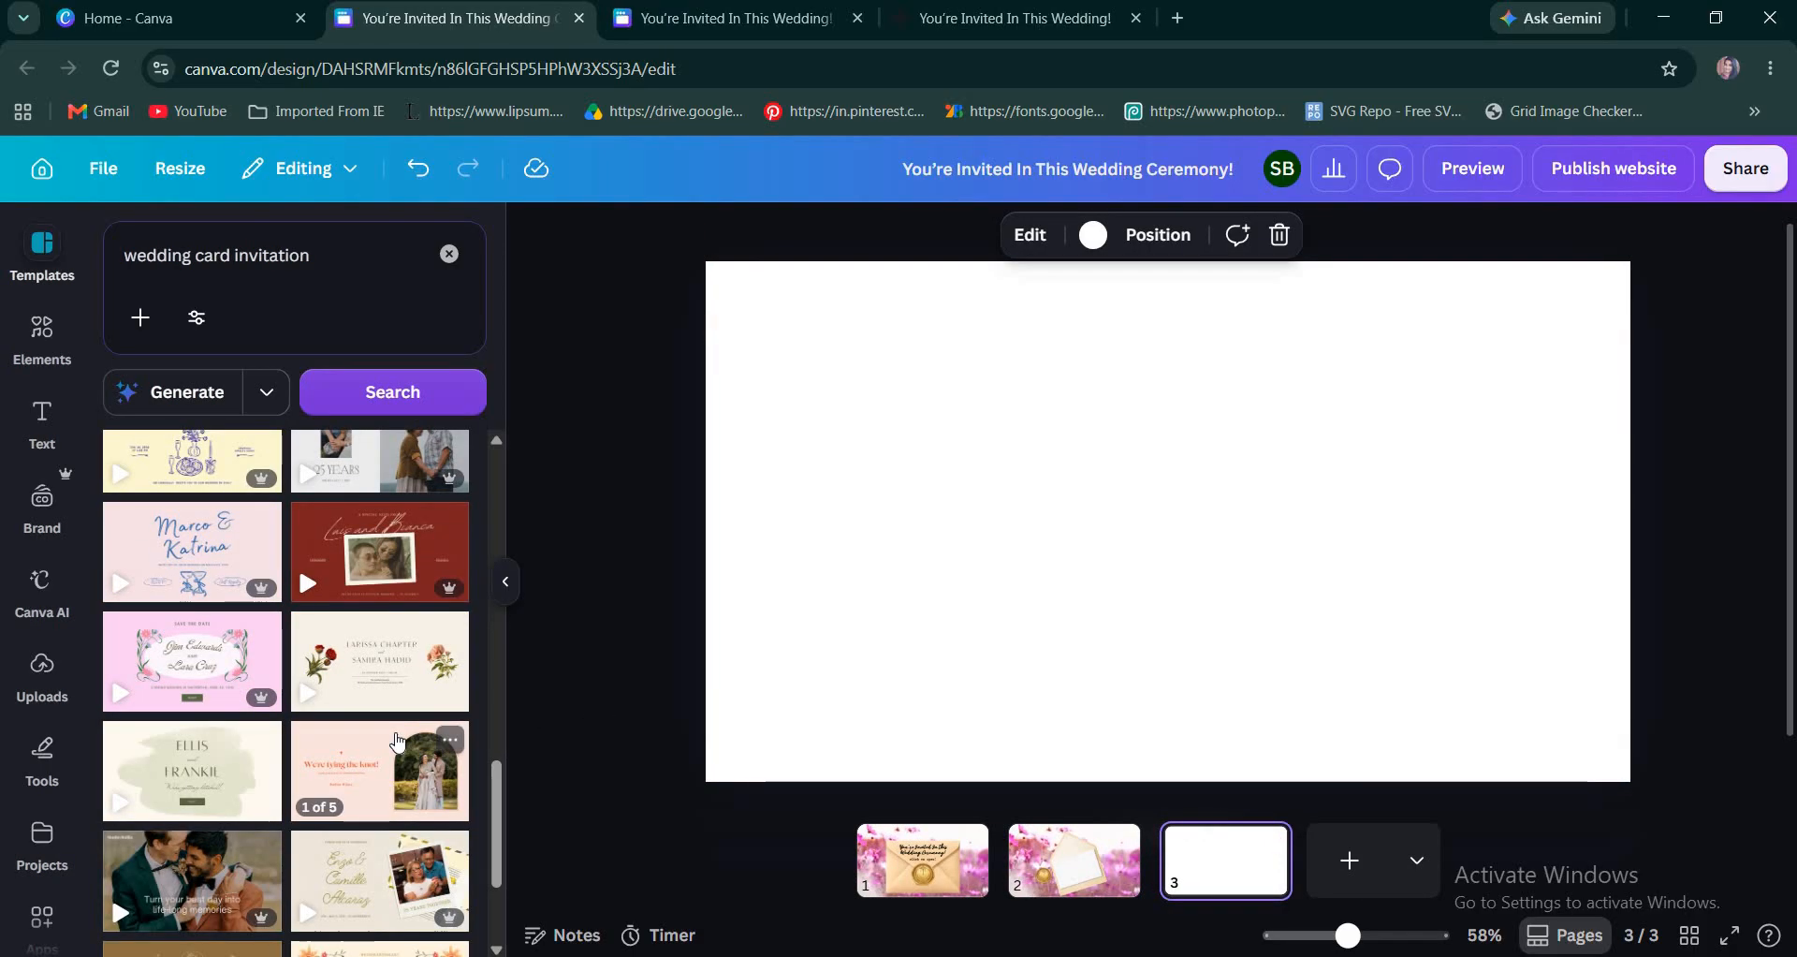
scroll(398, 743, down, 2)
scroll(398, 743, up, 3)
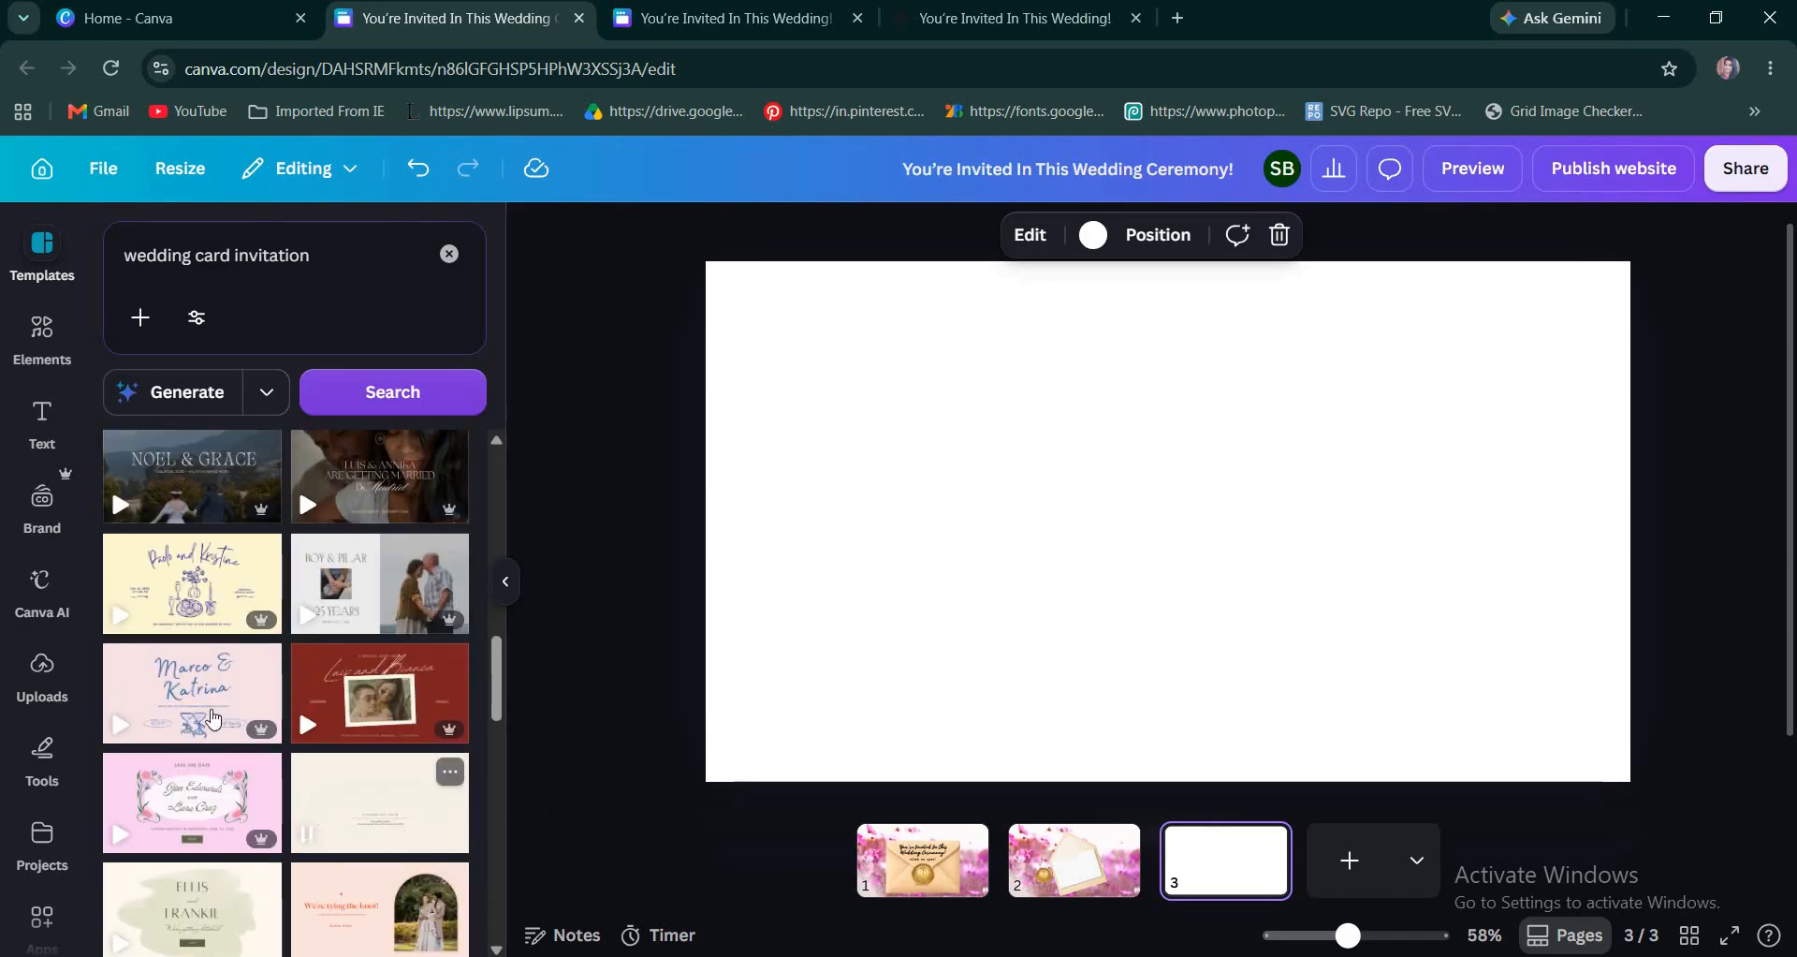
click(405, 830)
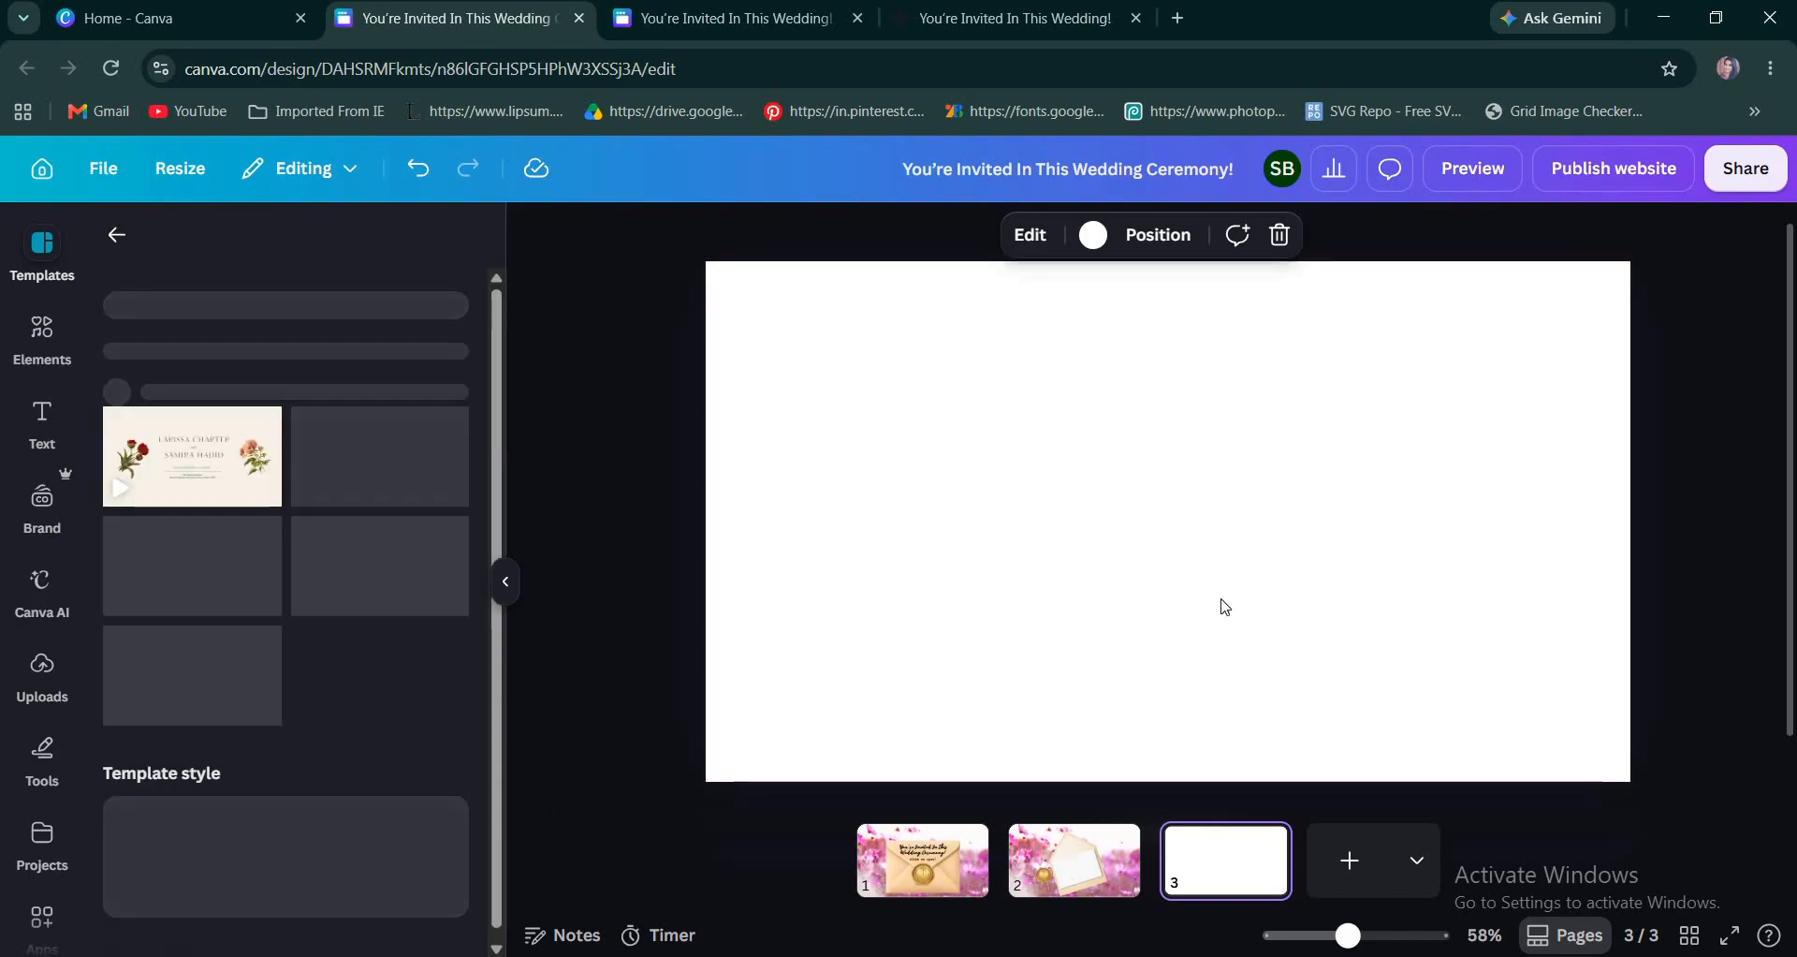
click(227, 564)
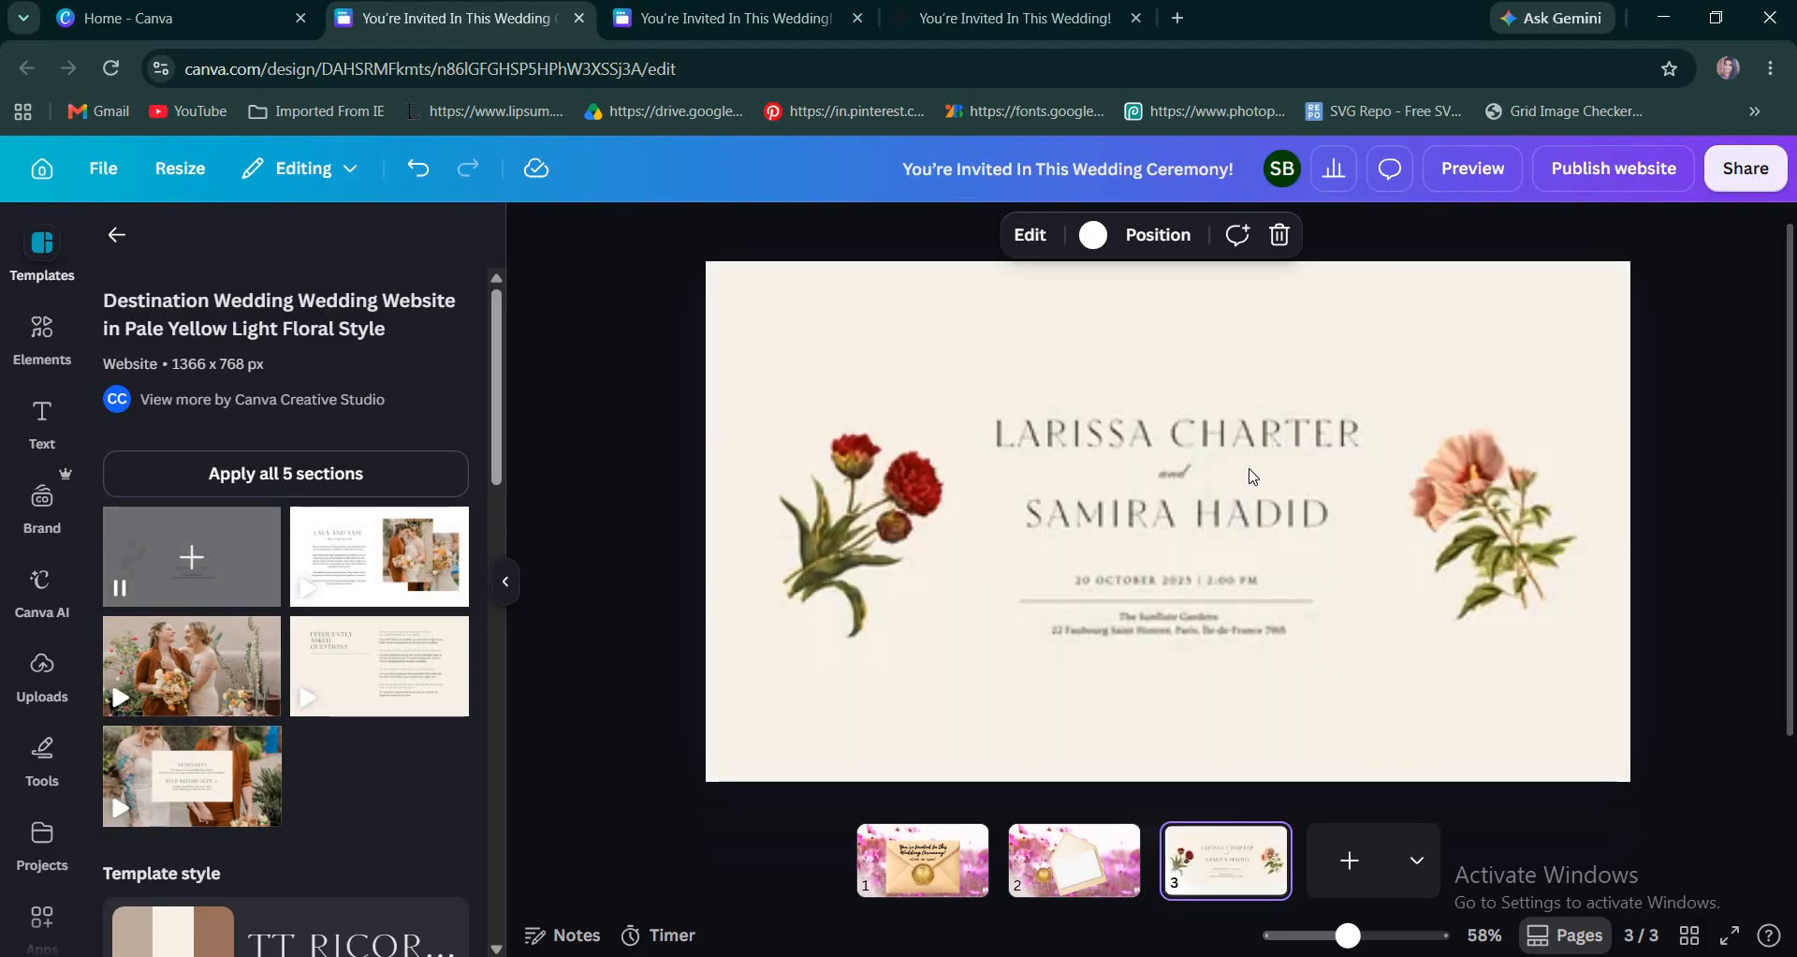
Group the couple's names, date, divider line and venue text on page 3 and paste a copy of the group onto page 2.
click(1258, 445)
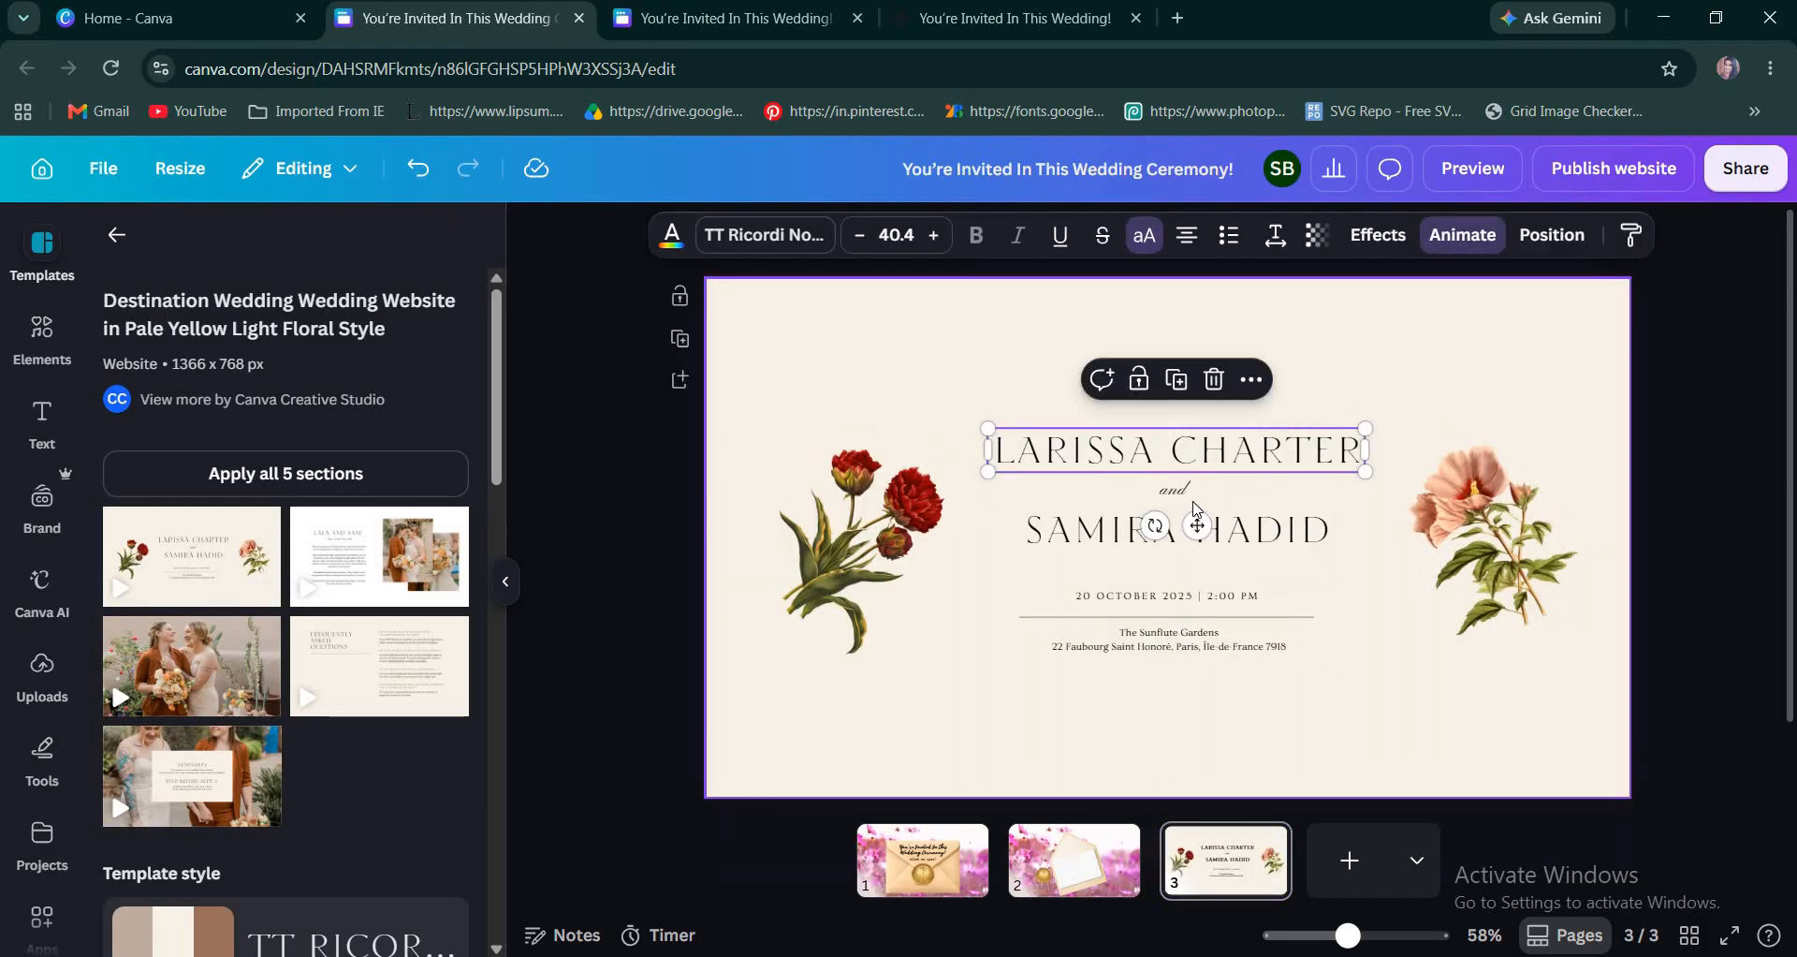
shift+click(1206, 601)
shift+click(1197, 646)
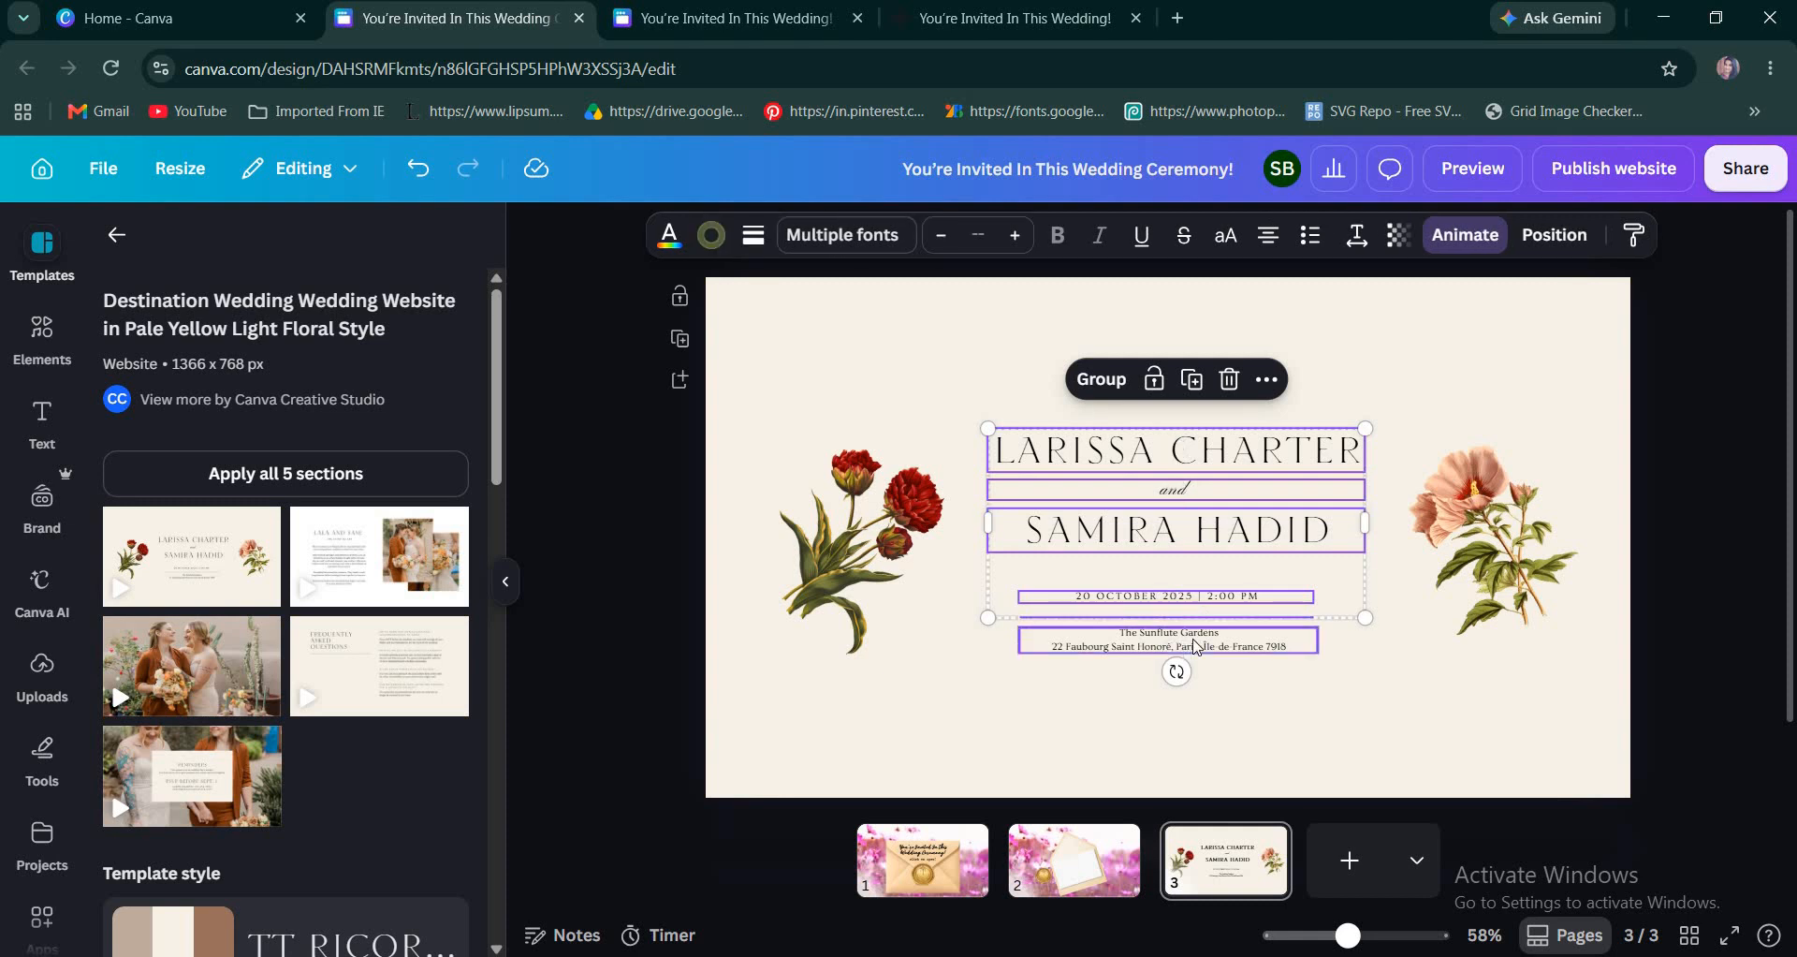
click(1103, 379)
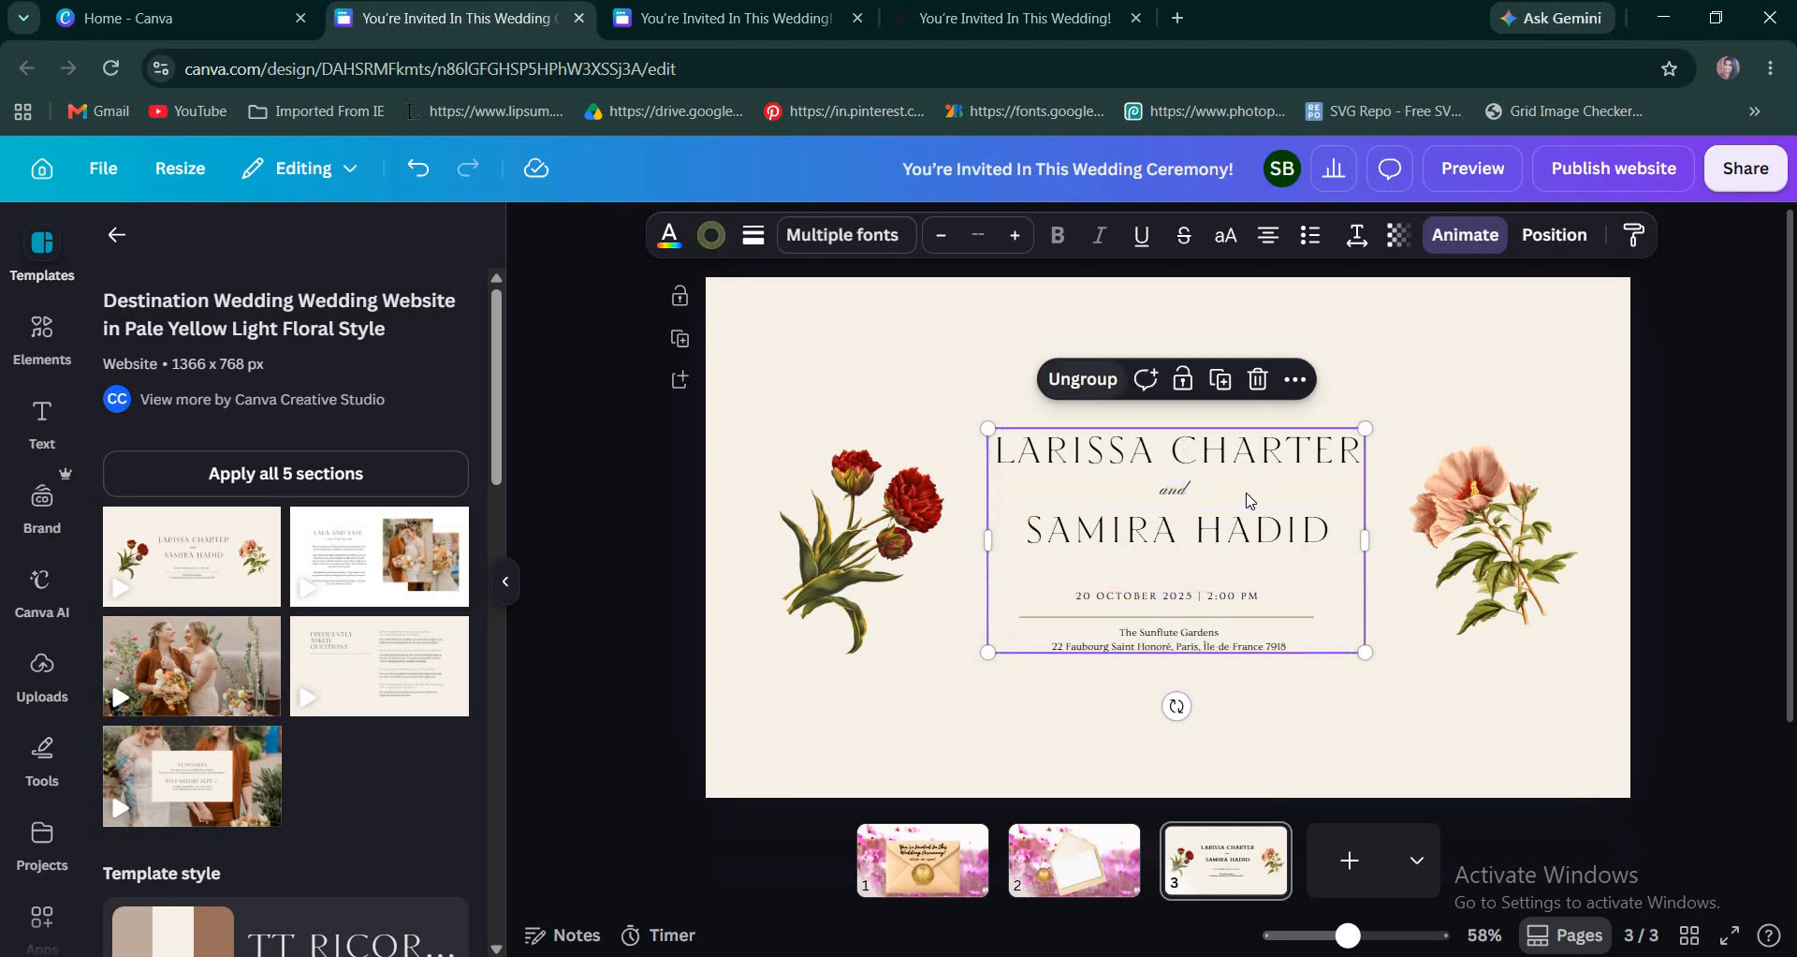
click(1118, 843)
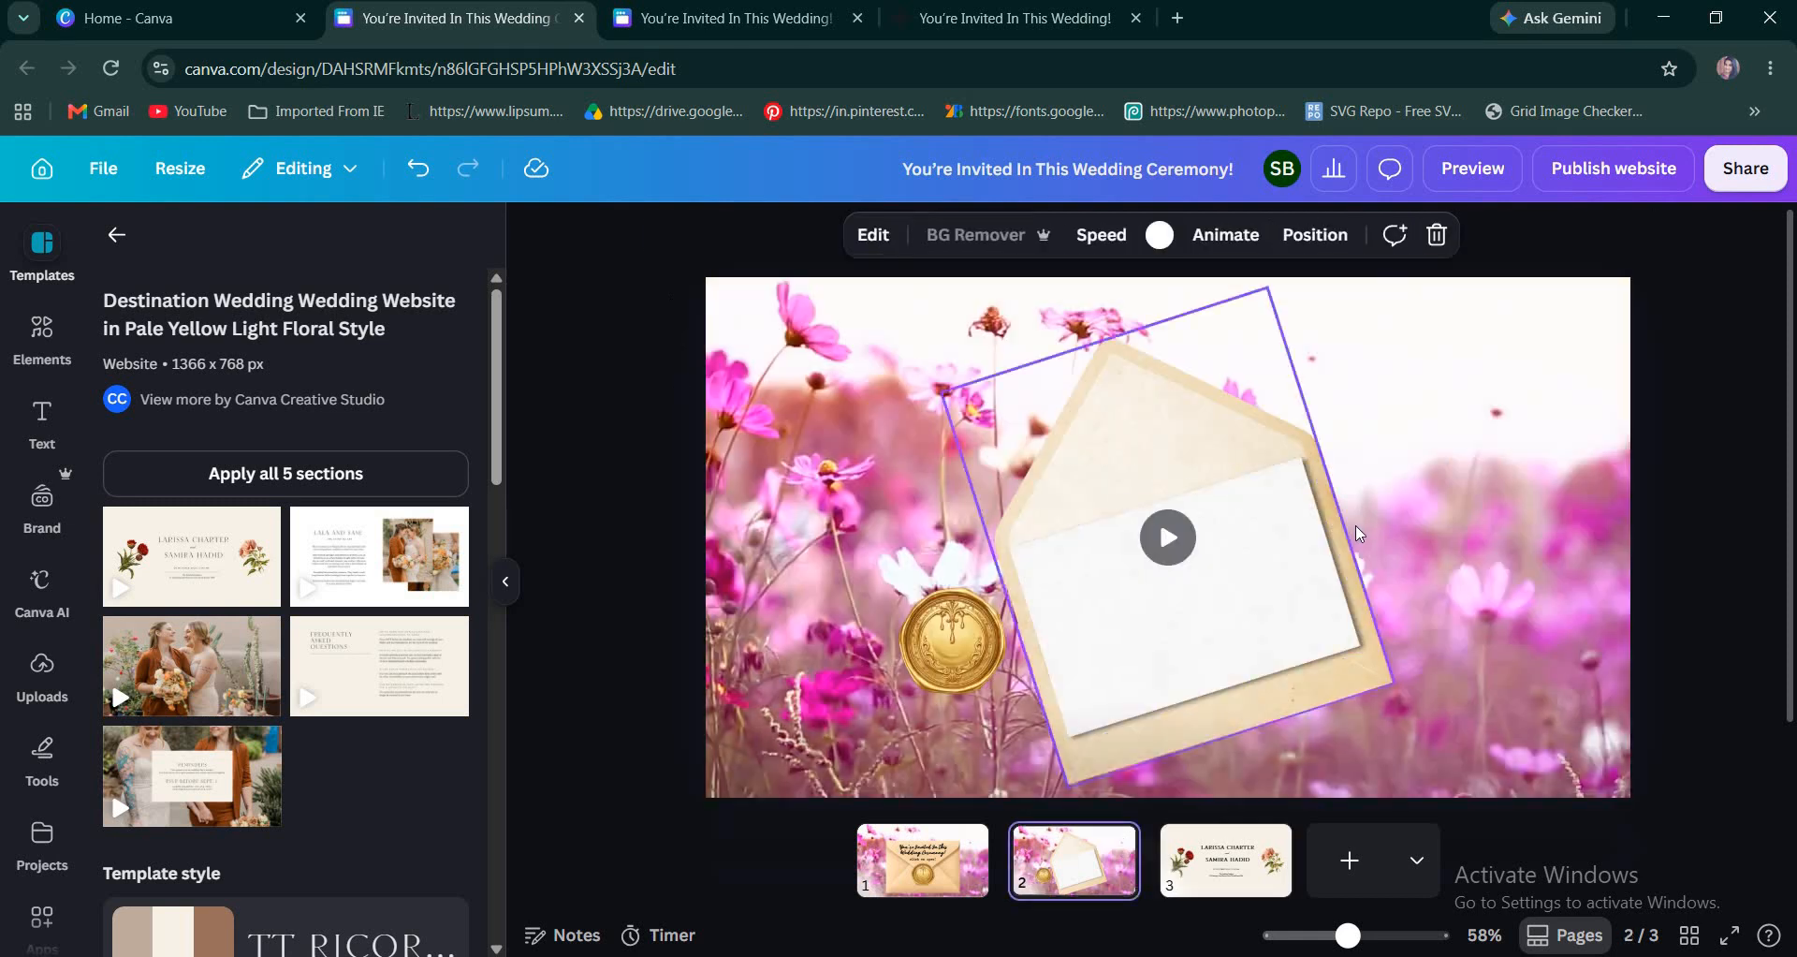
key(ctrl+v)
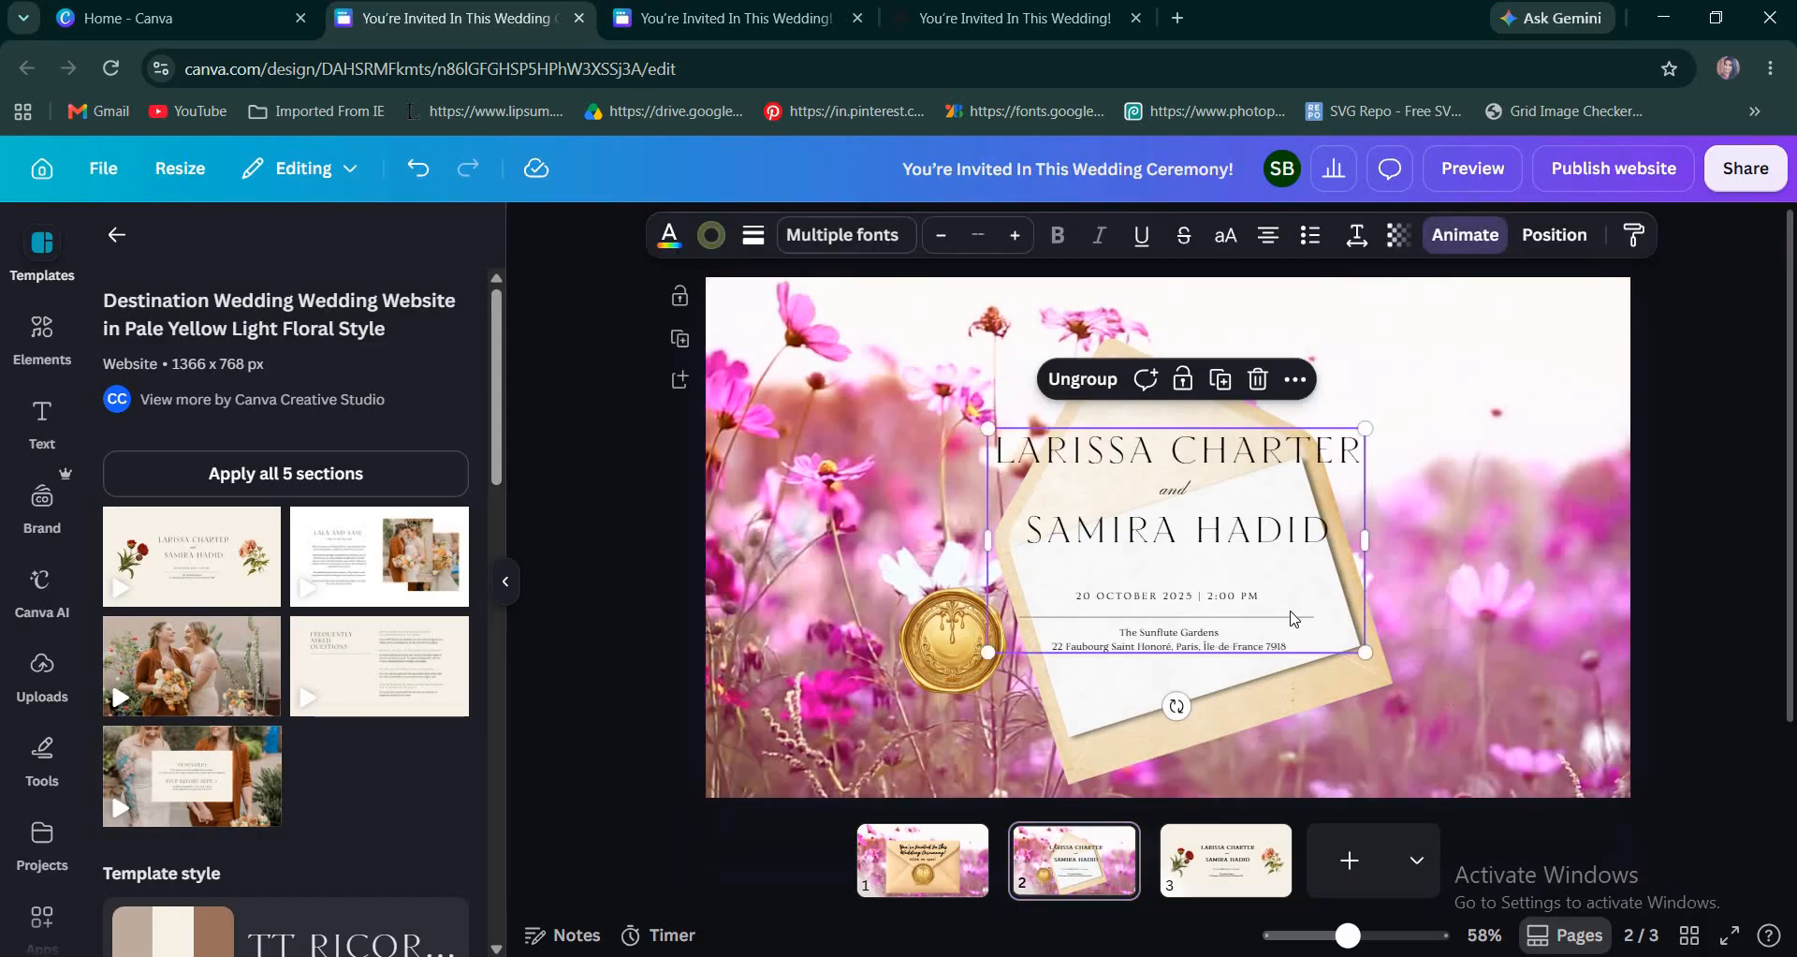
Tilt the pasted text group to match the white card, shrink it, and center it within the card.
scroll(1235, 670, up, 3)
drag(1157, 723, 1231, 727)
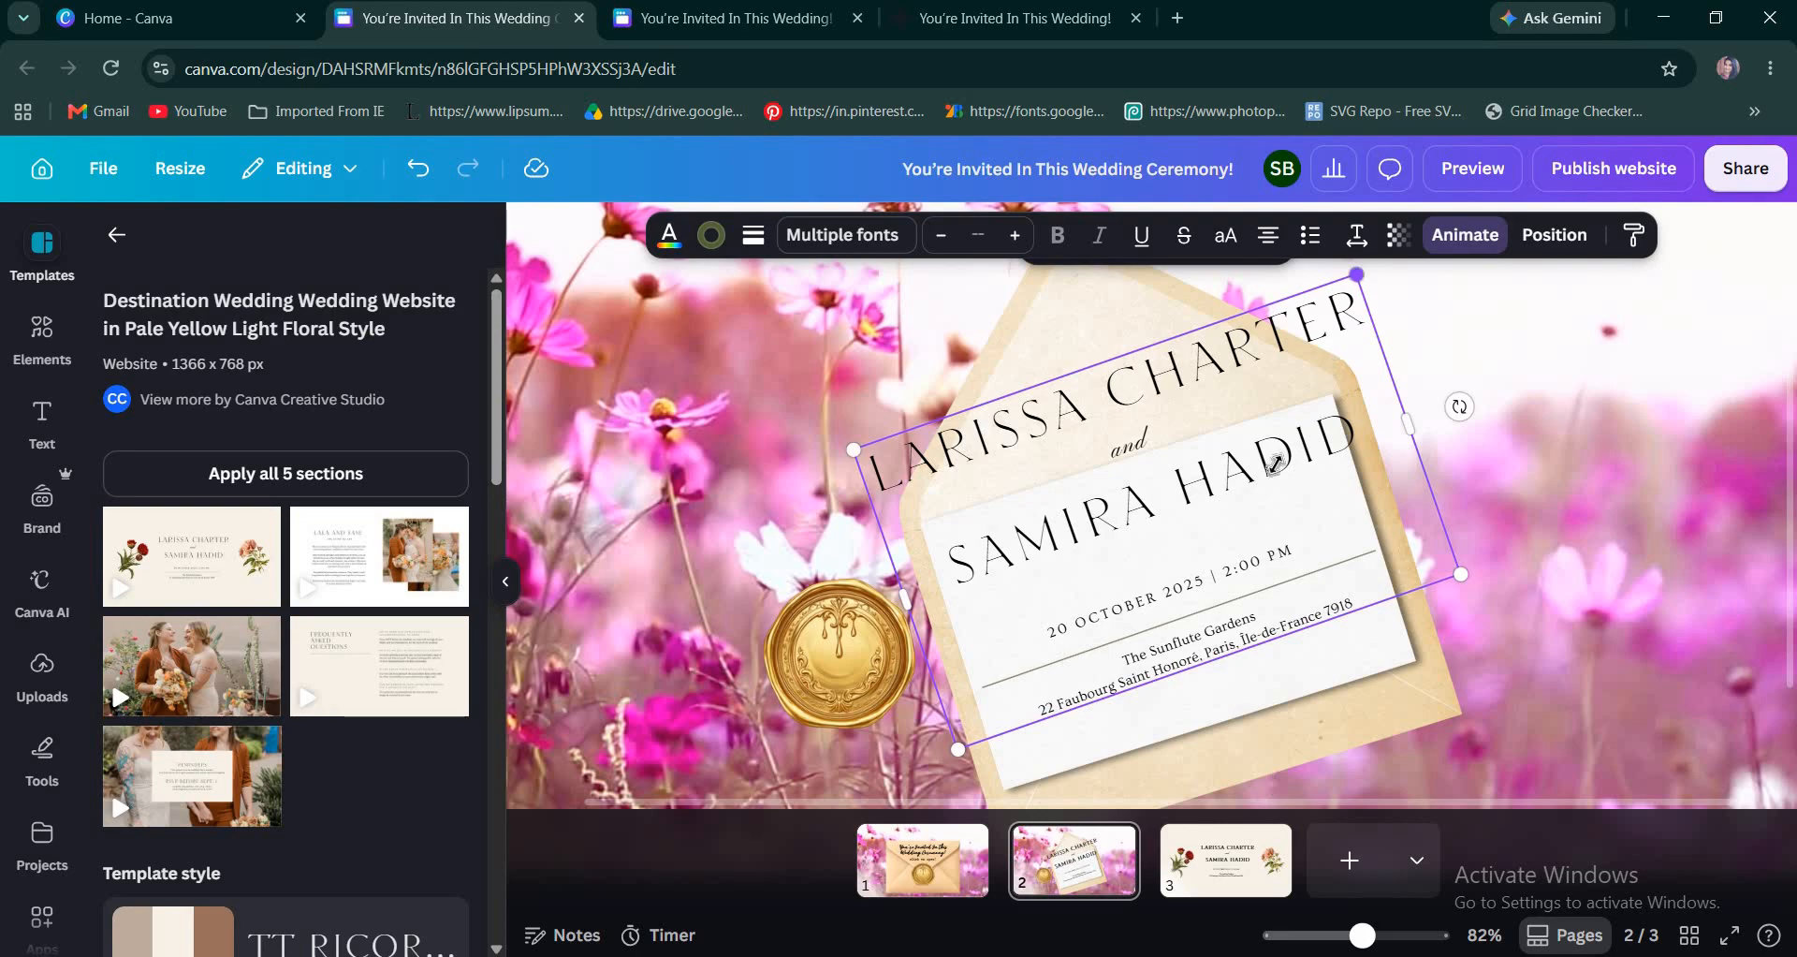
drag(1356, 274, 1268, 481)
drag(1158, 570, 1228, 555)
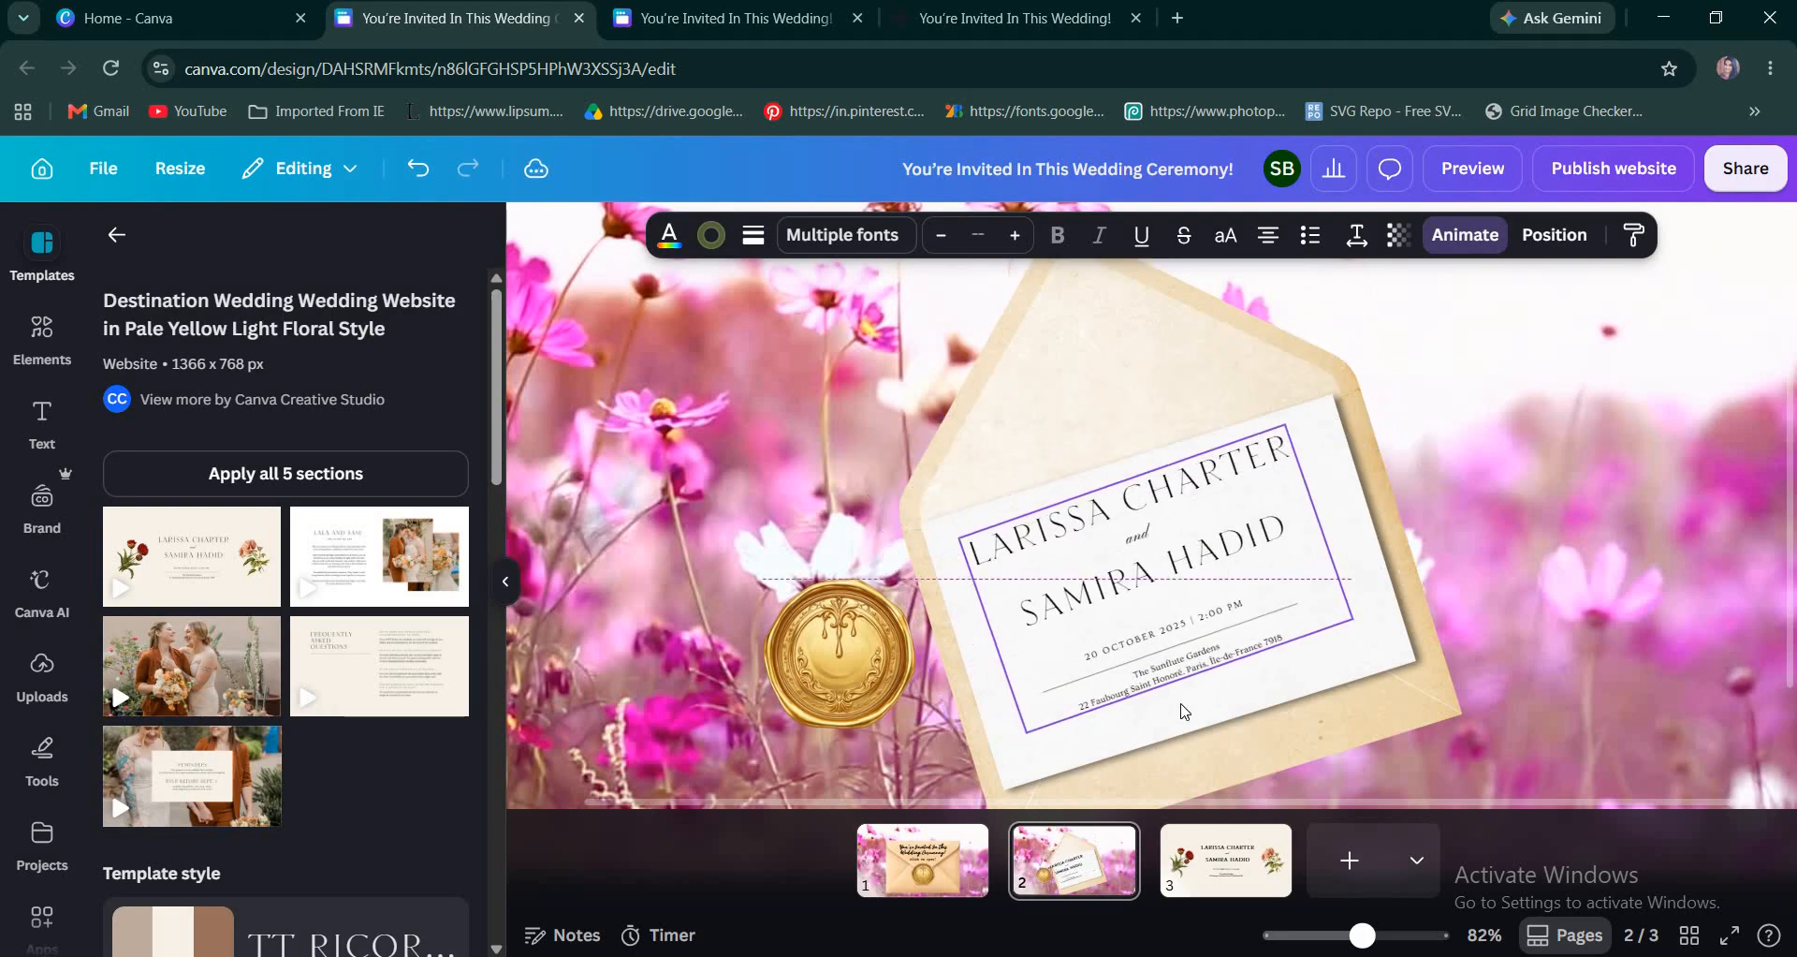
drag(1370, 506, 1382, 512)
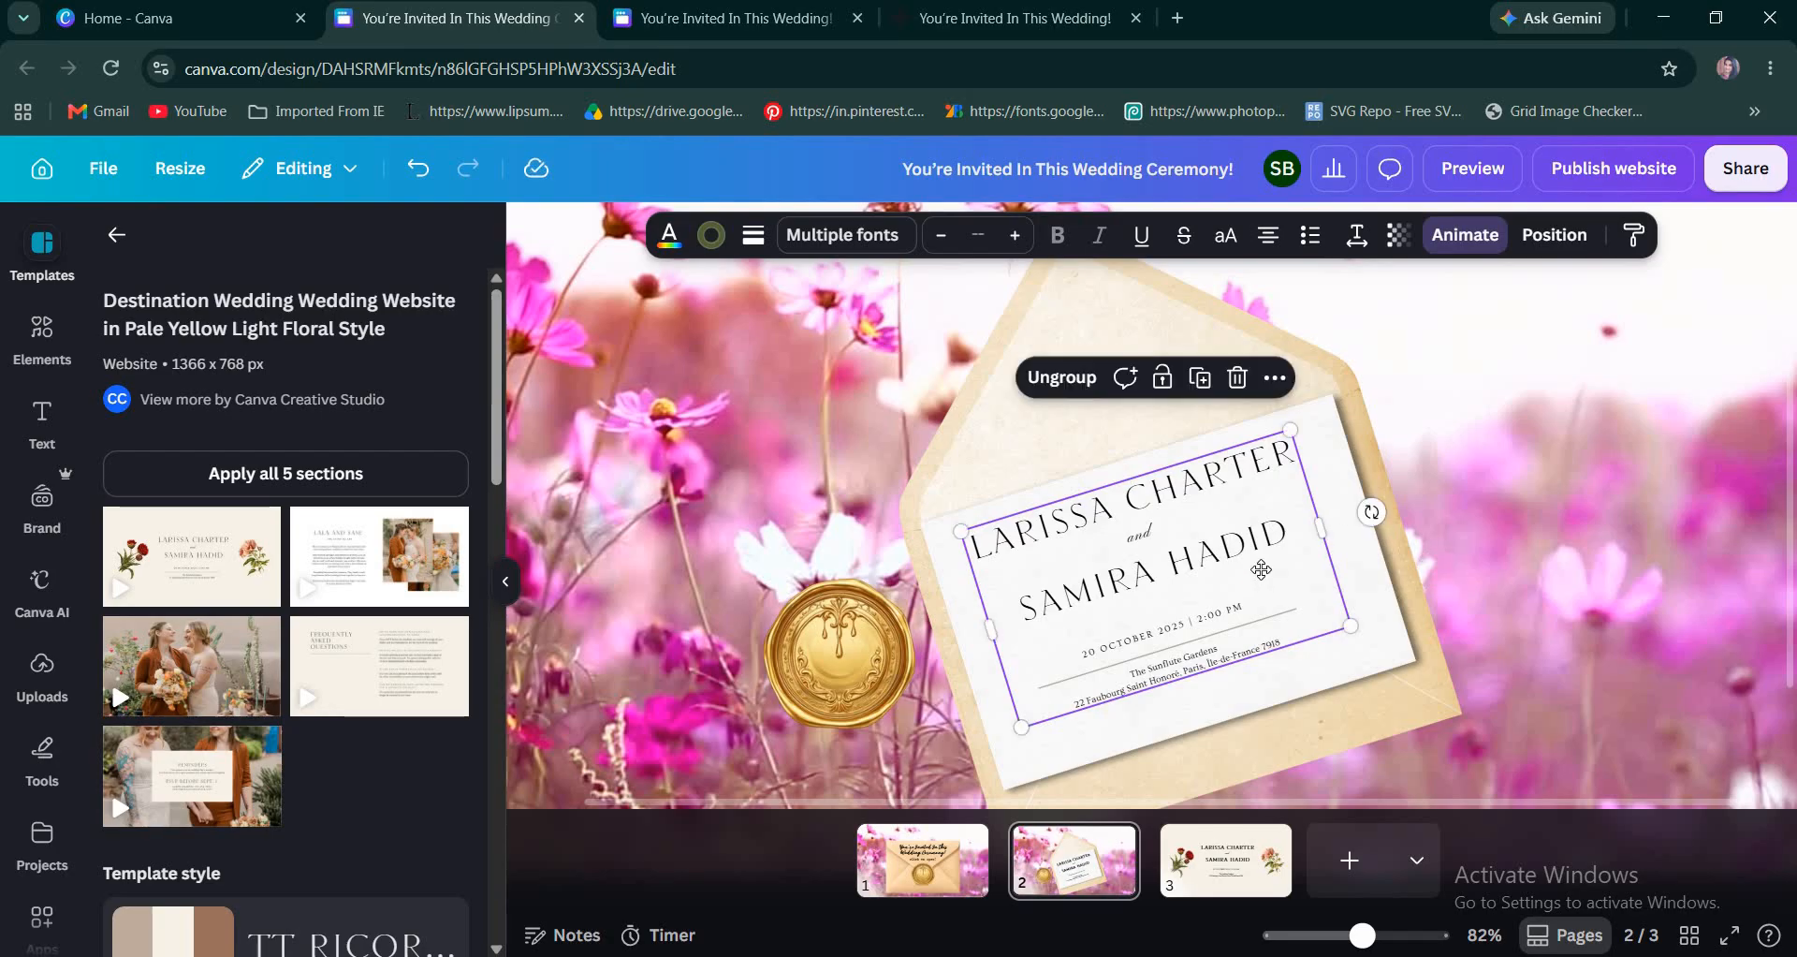
drag(1253, 570, 1262, 569)
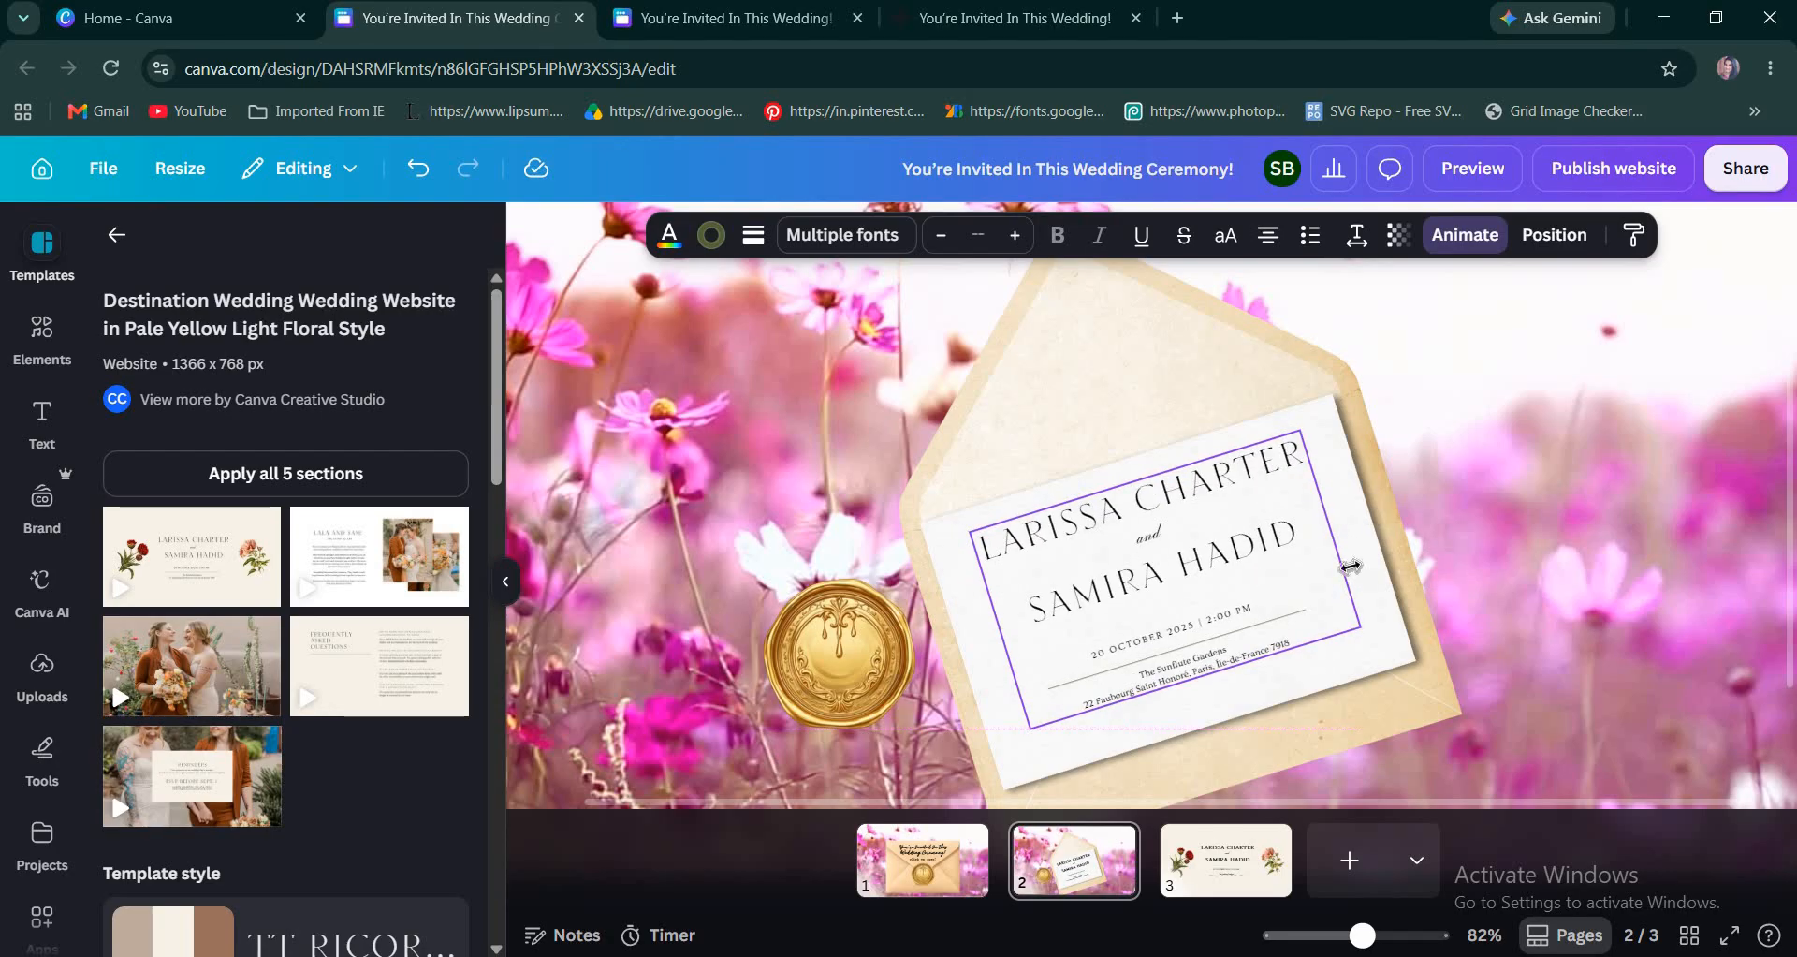
Group the invitation text with the white paper card on page 2.
scroll(1366, 589, down, 2)
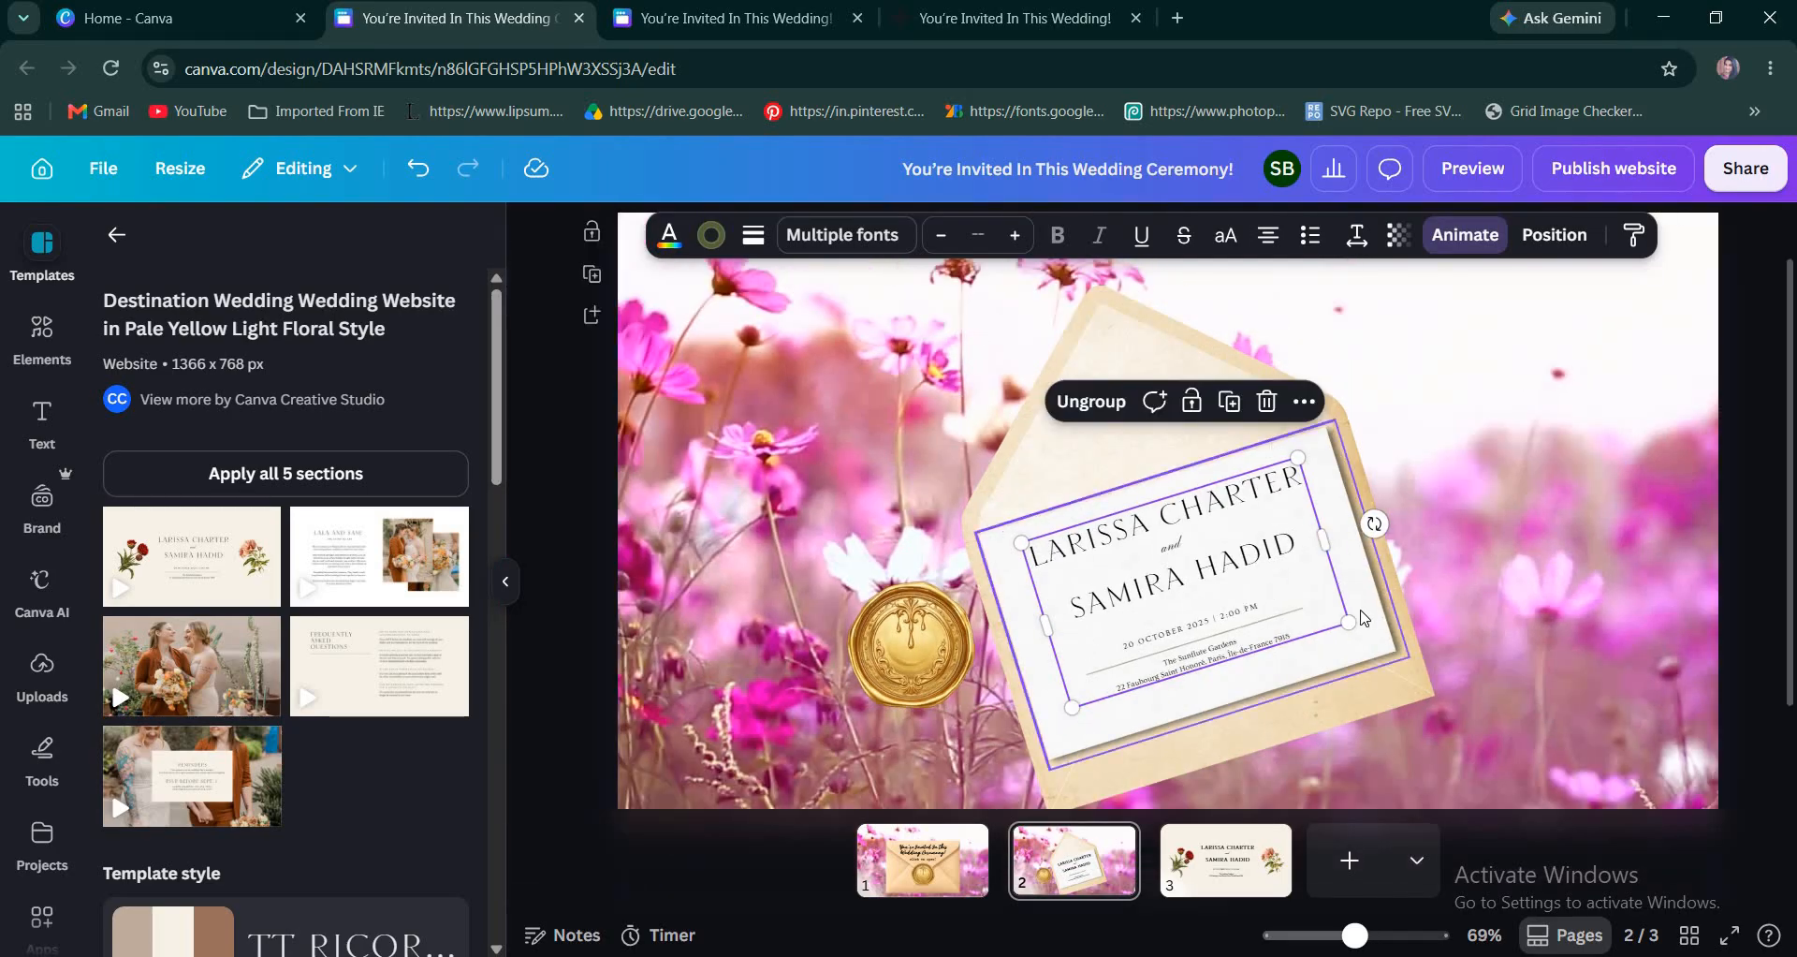
click(1161, 529)
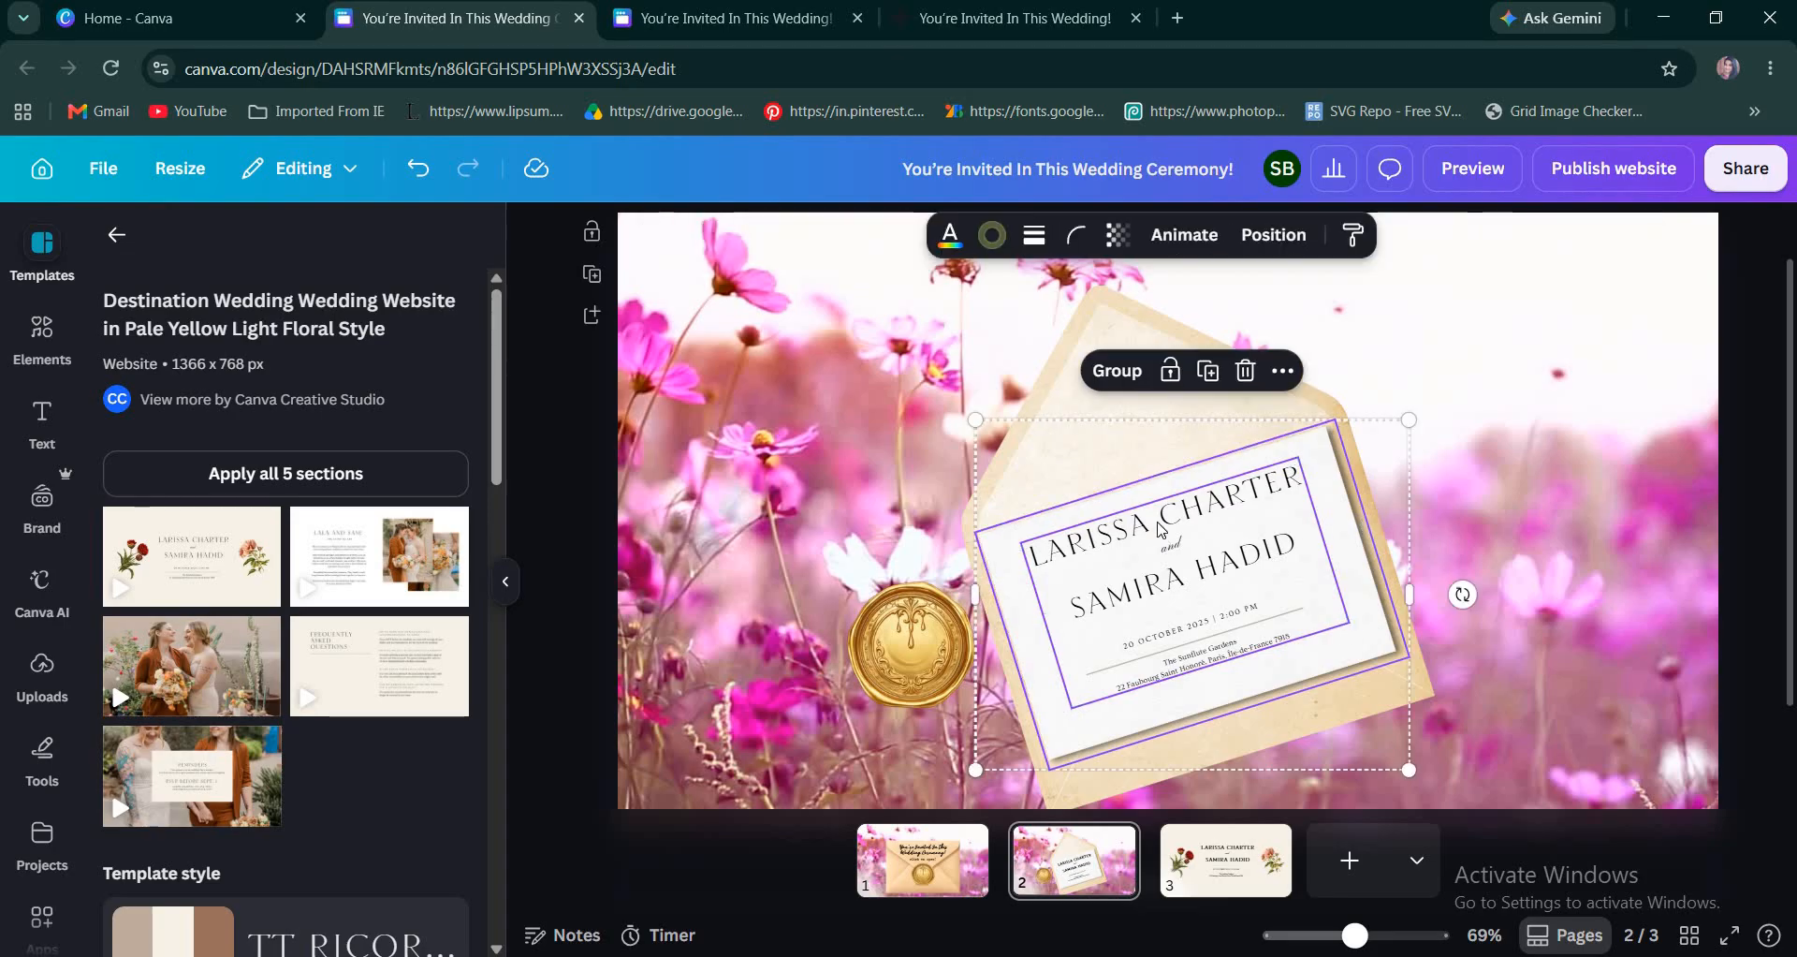
click(1118, 371)
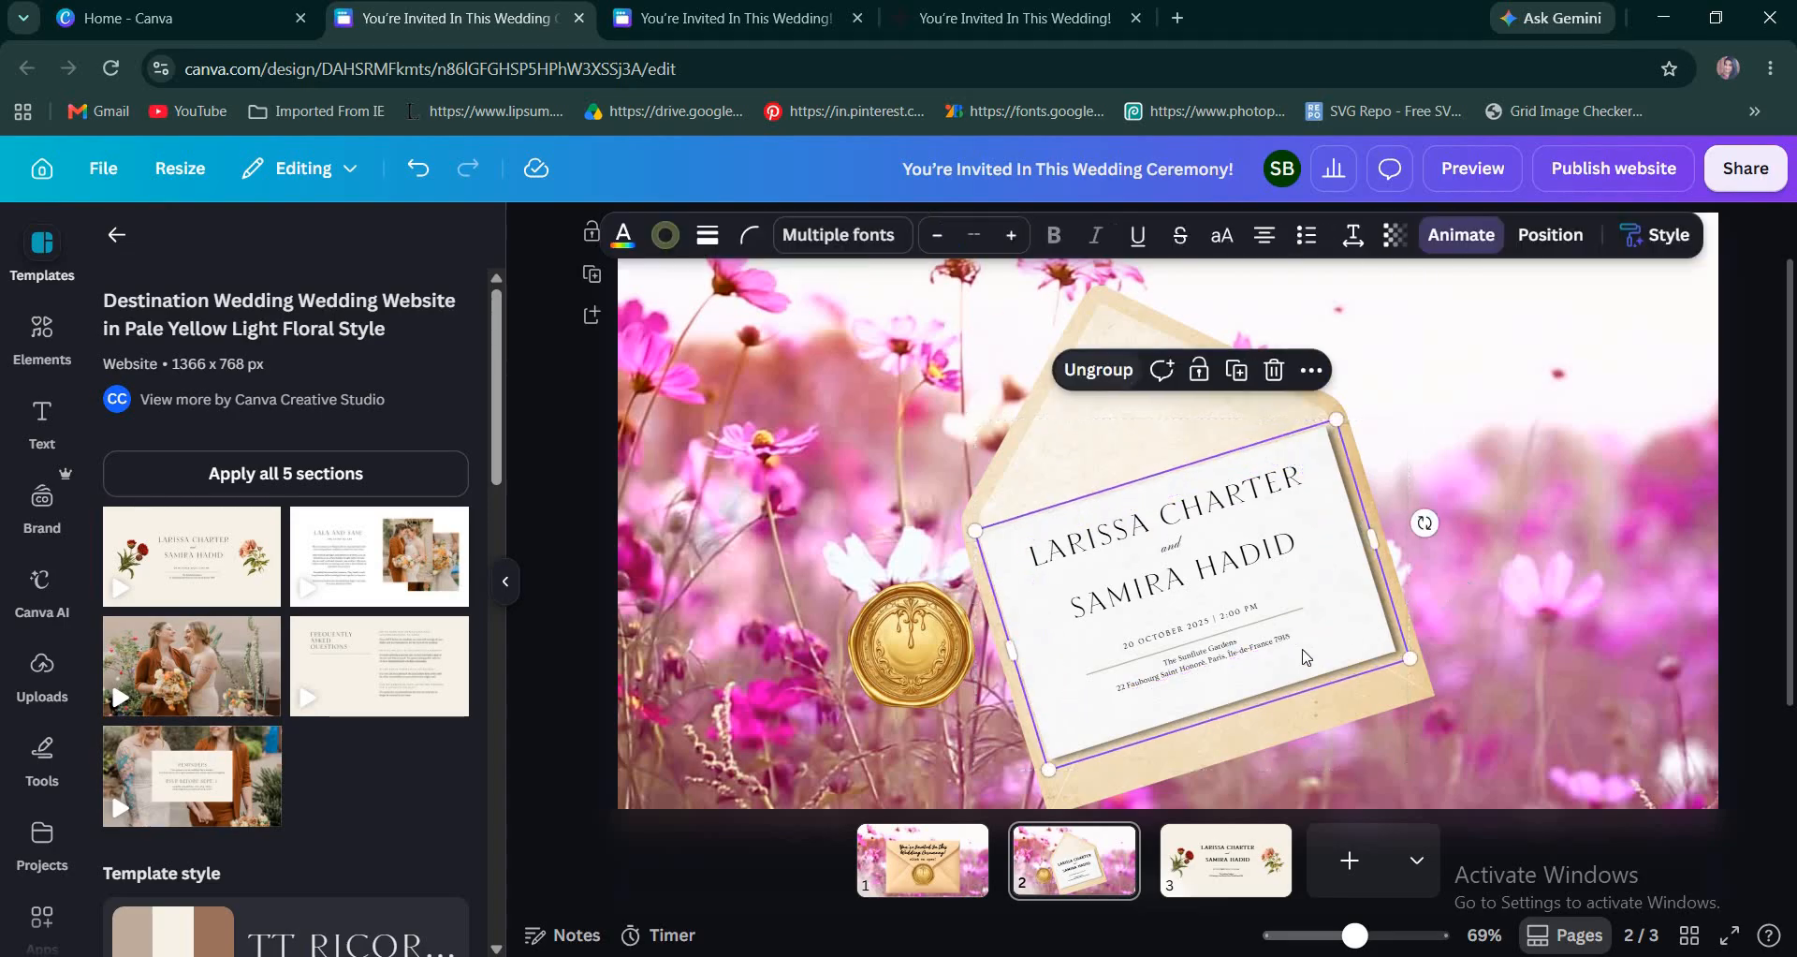
ctrl+scroll(1290, 645, up, 3)
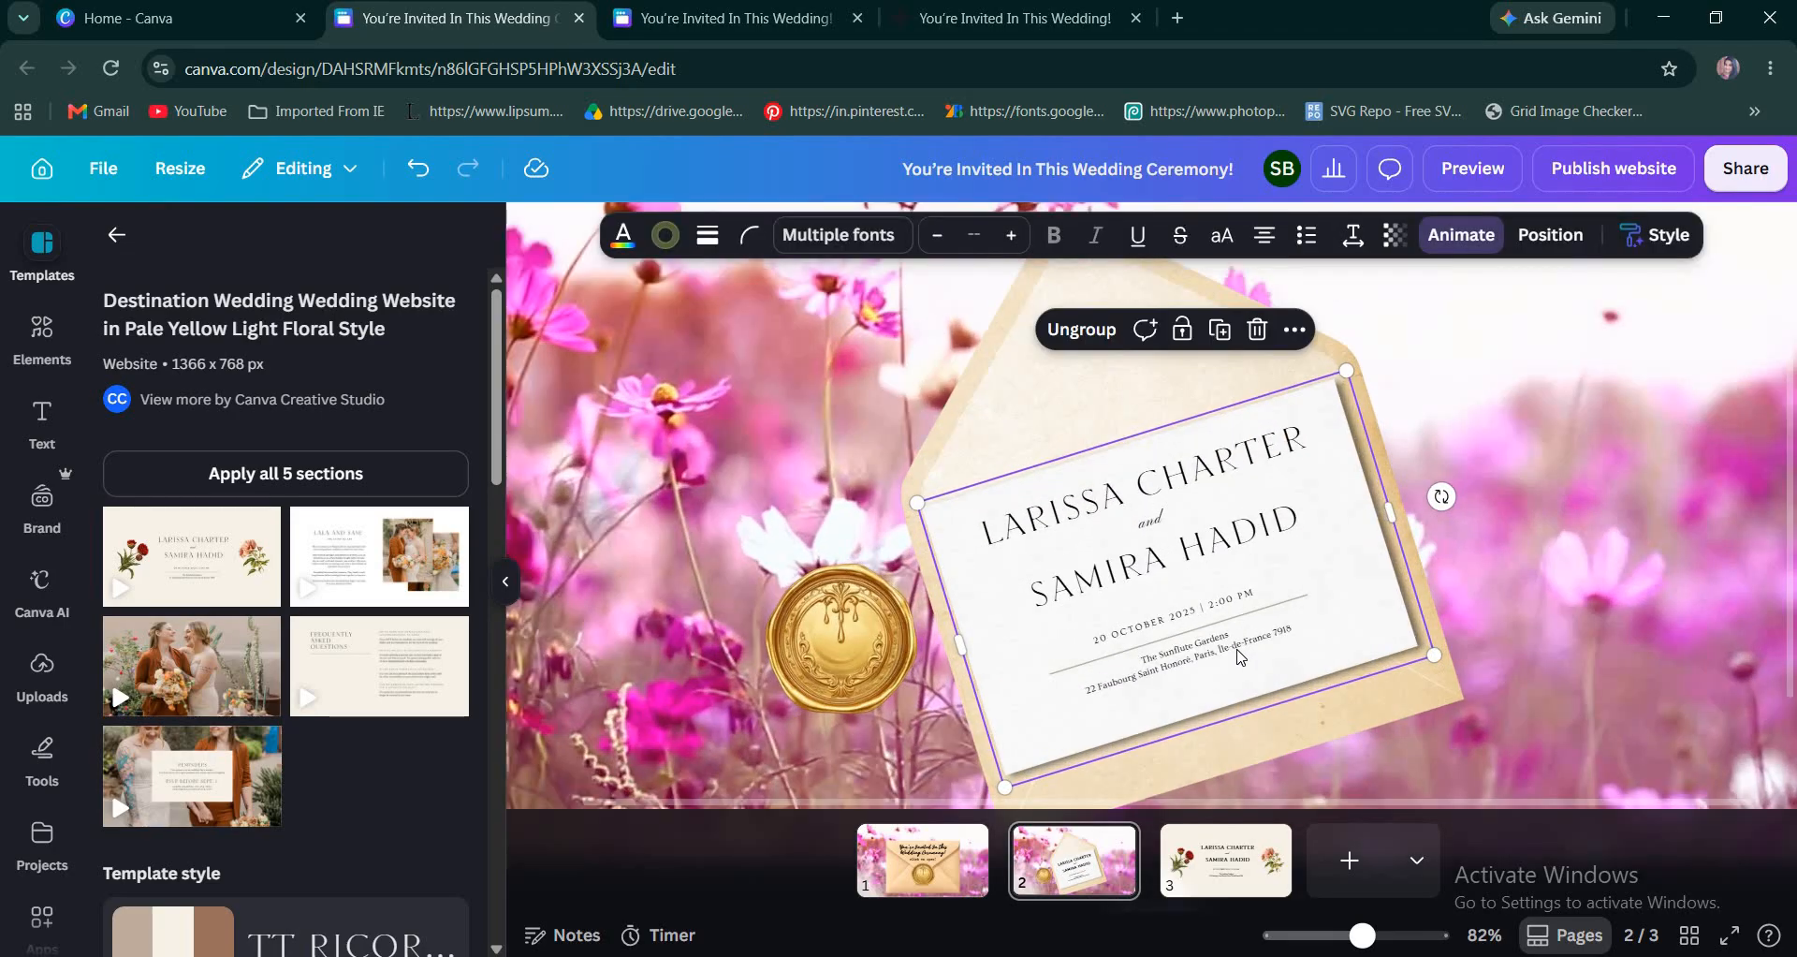
ctrl+scroll(1268, 679, down, 3)
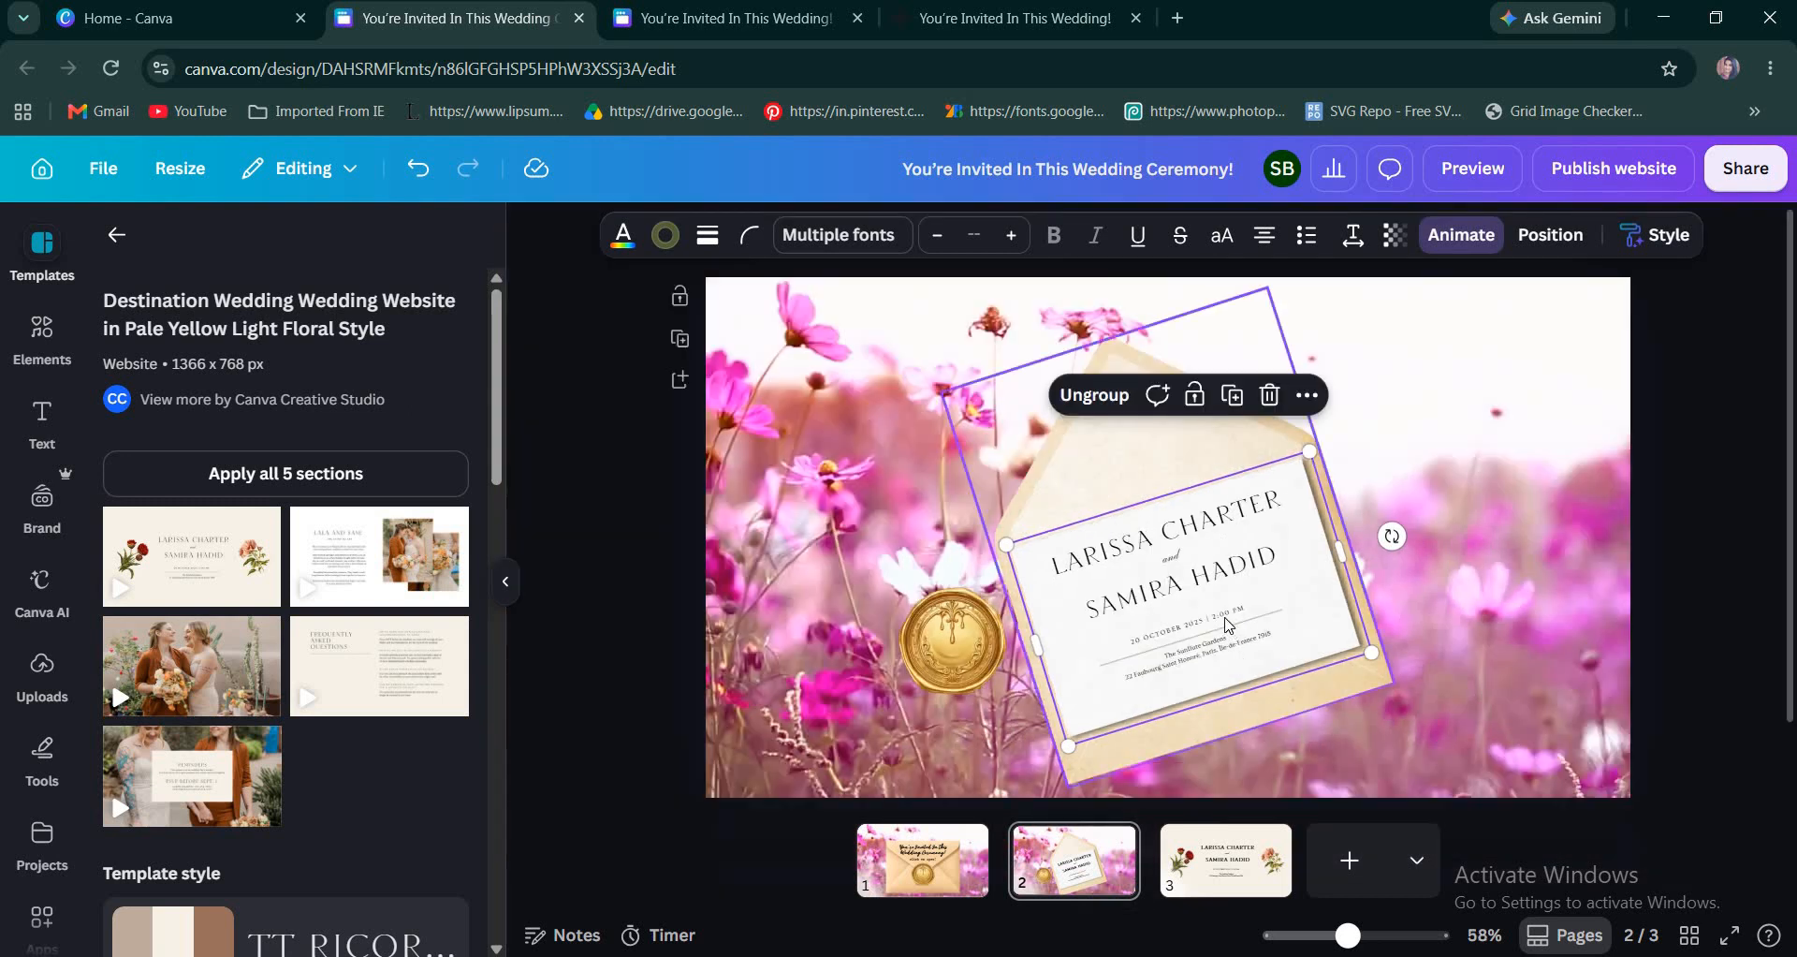
Move the invitation card group off the envelope toward the page's right edge and open Magic Grab for the envelope image.
drag(1228, 588, 1238, 638)
click(1080, 575)
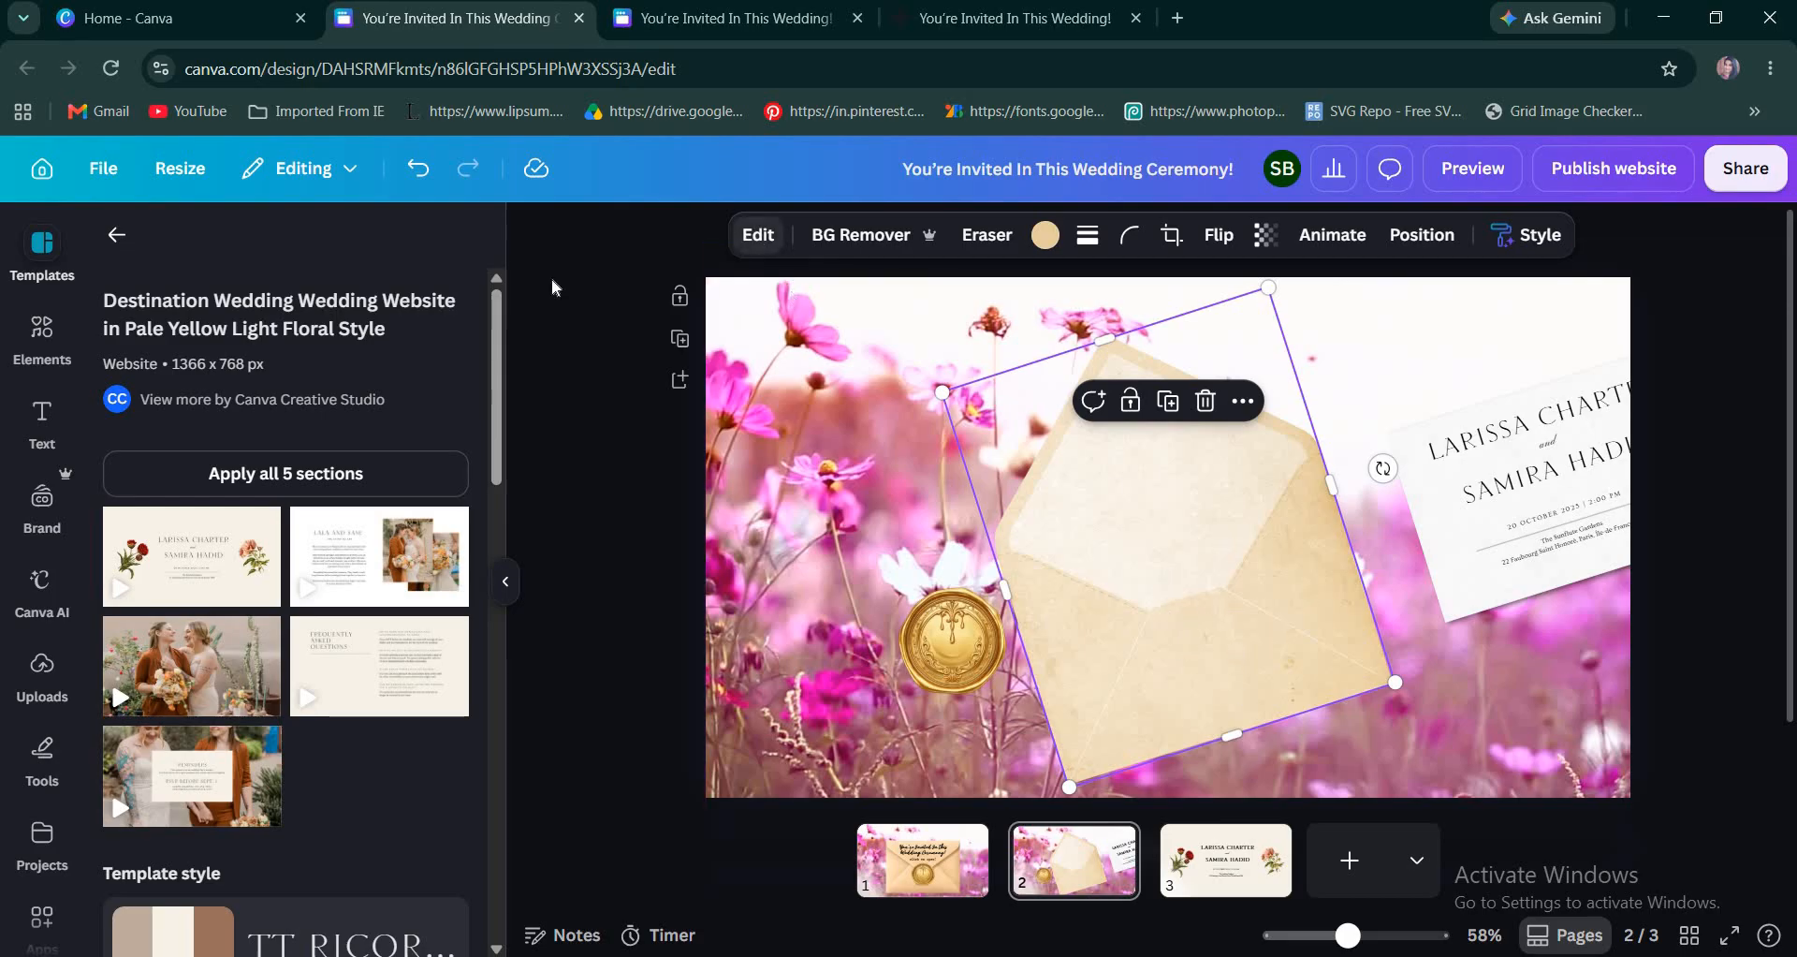
click(758, 235)
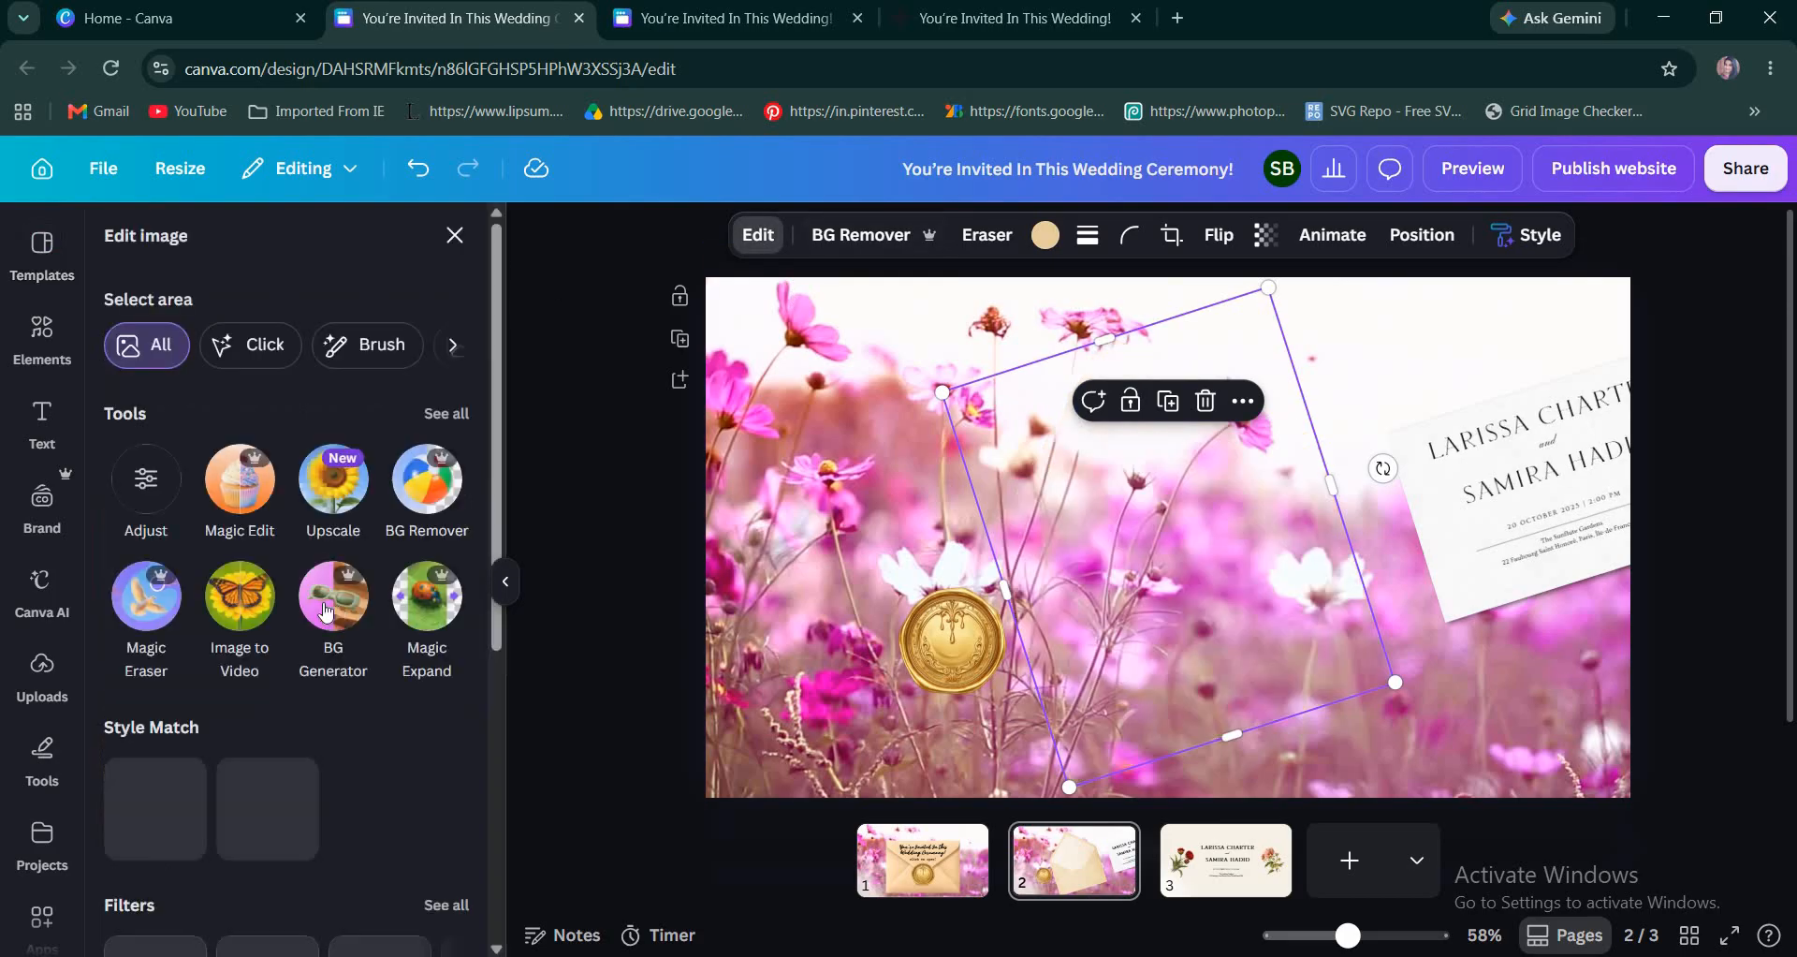
click(447, 414)
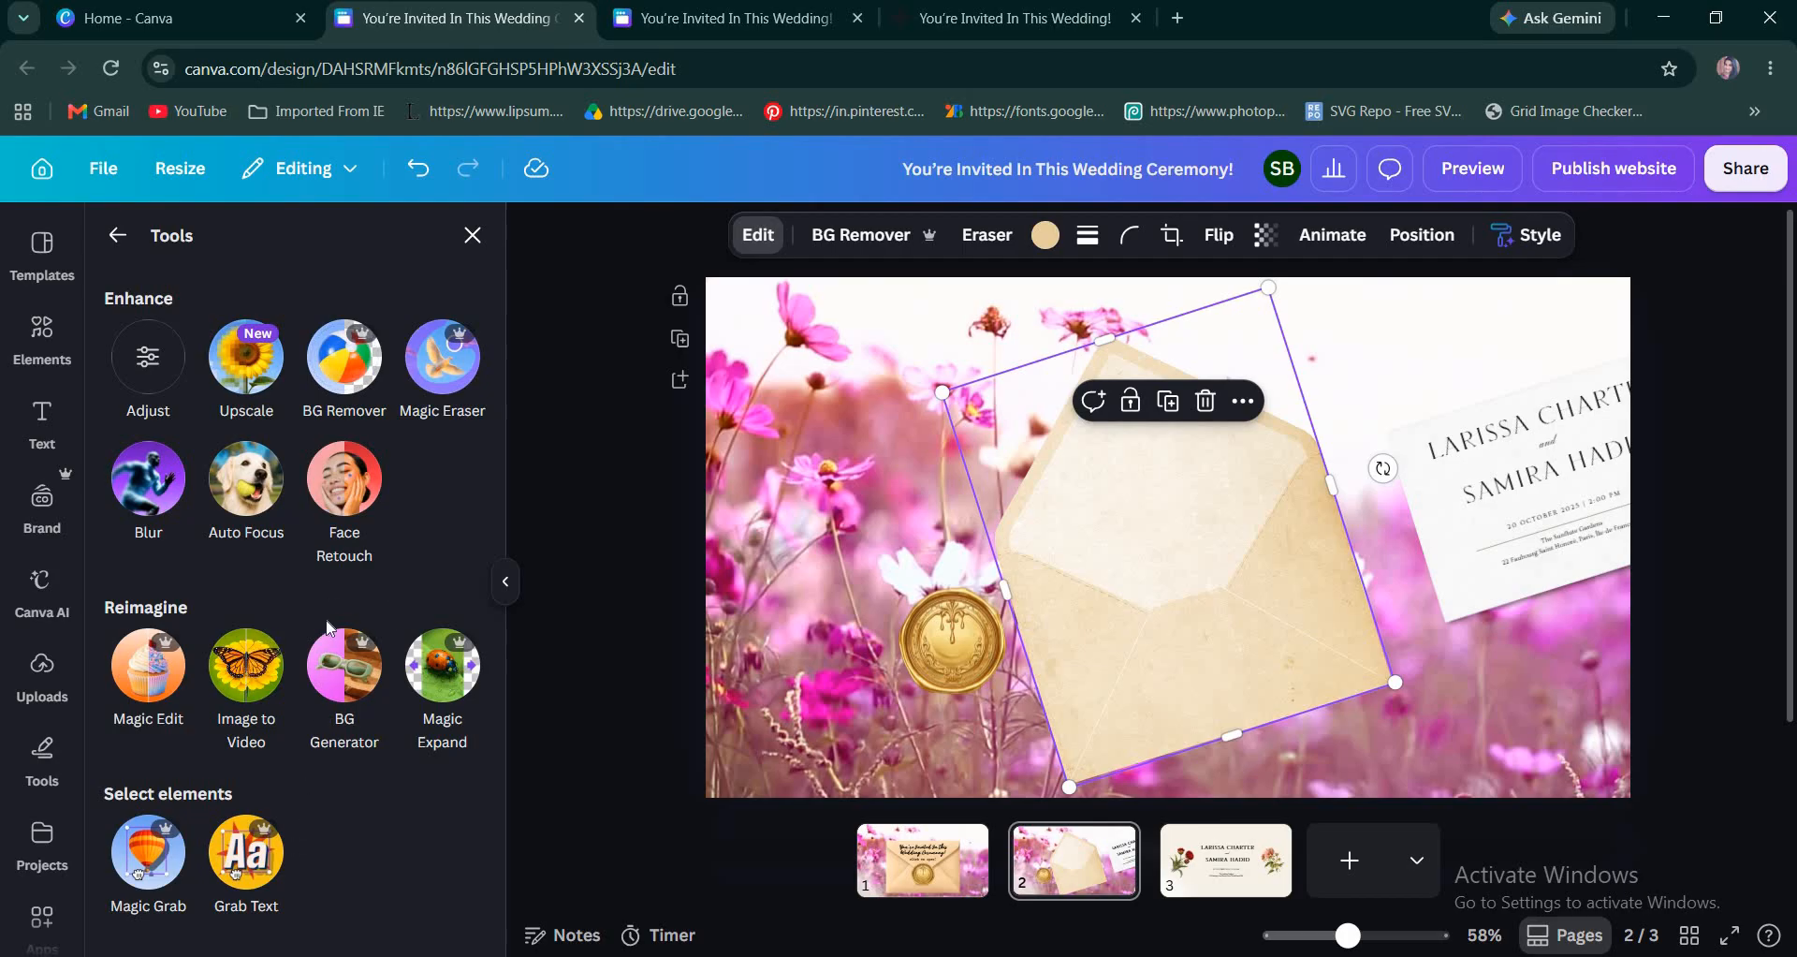
click(178, 856)
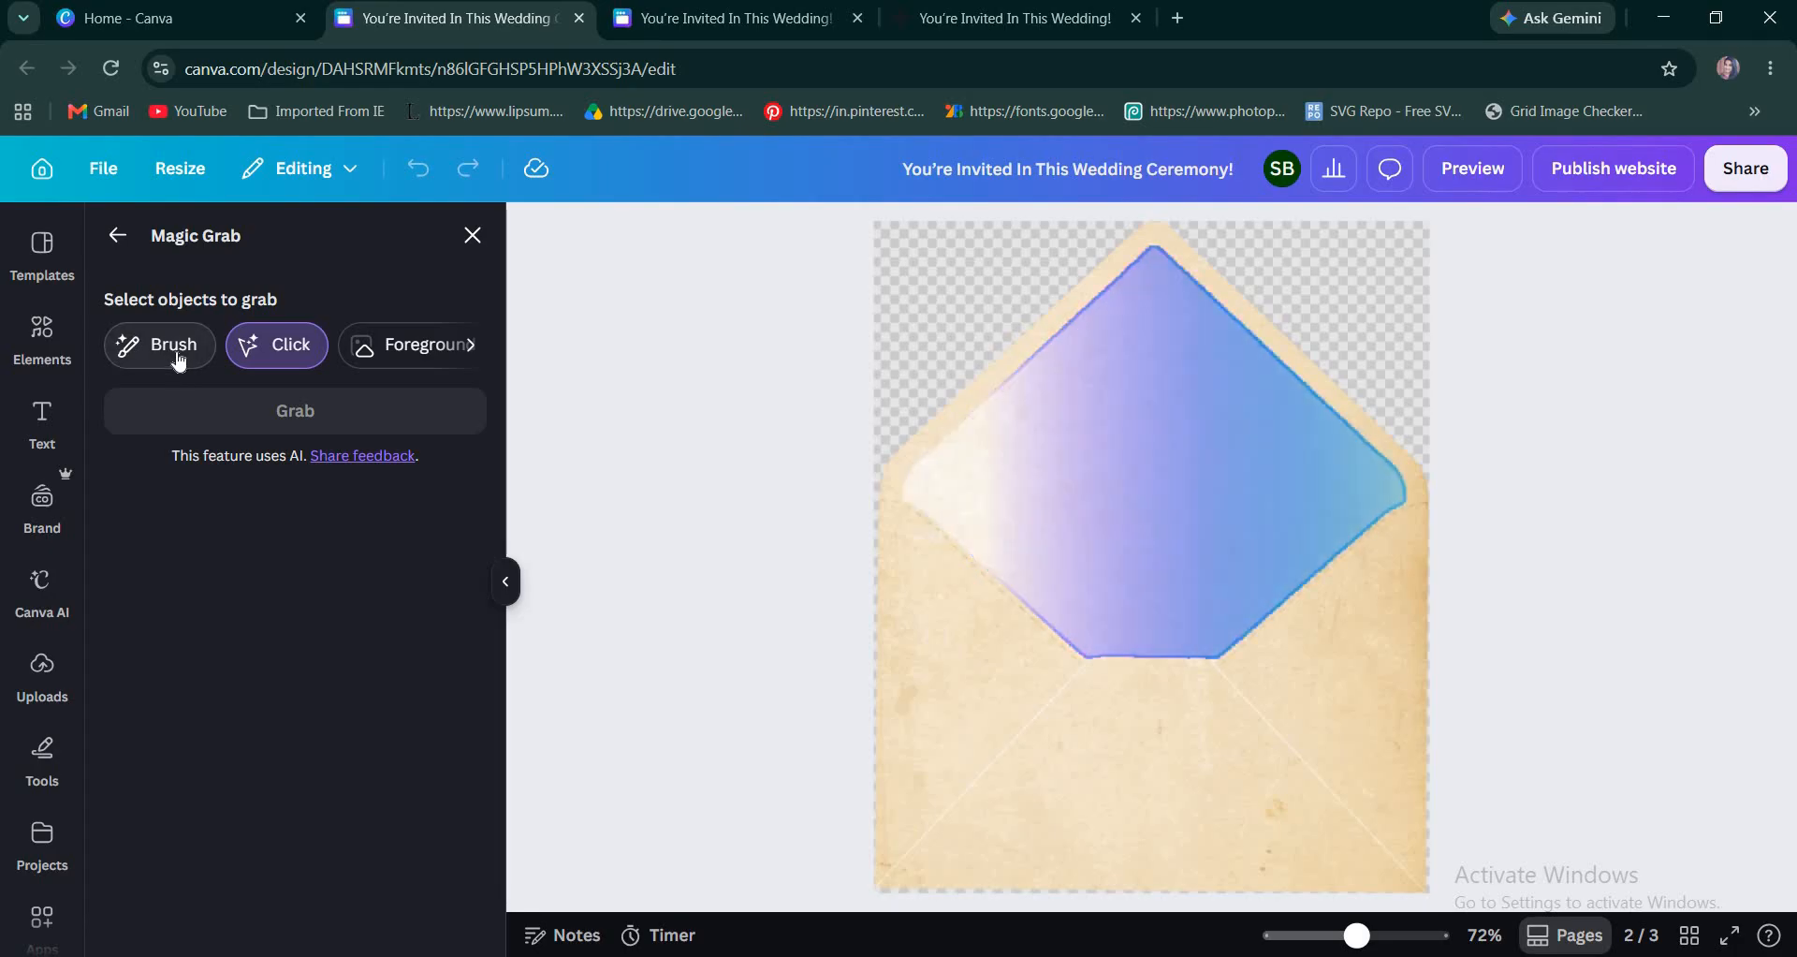
Brush over the envelope's front pocket below the flap liner and grab it as a separate element.
click(174, 352)
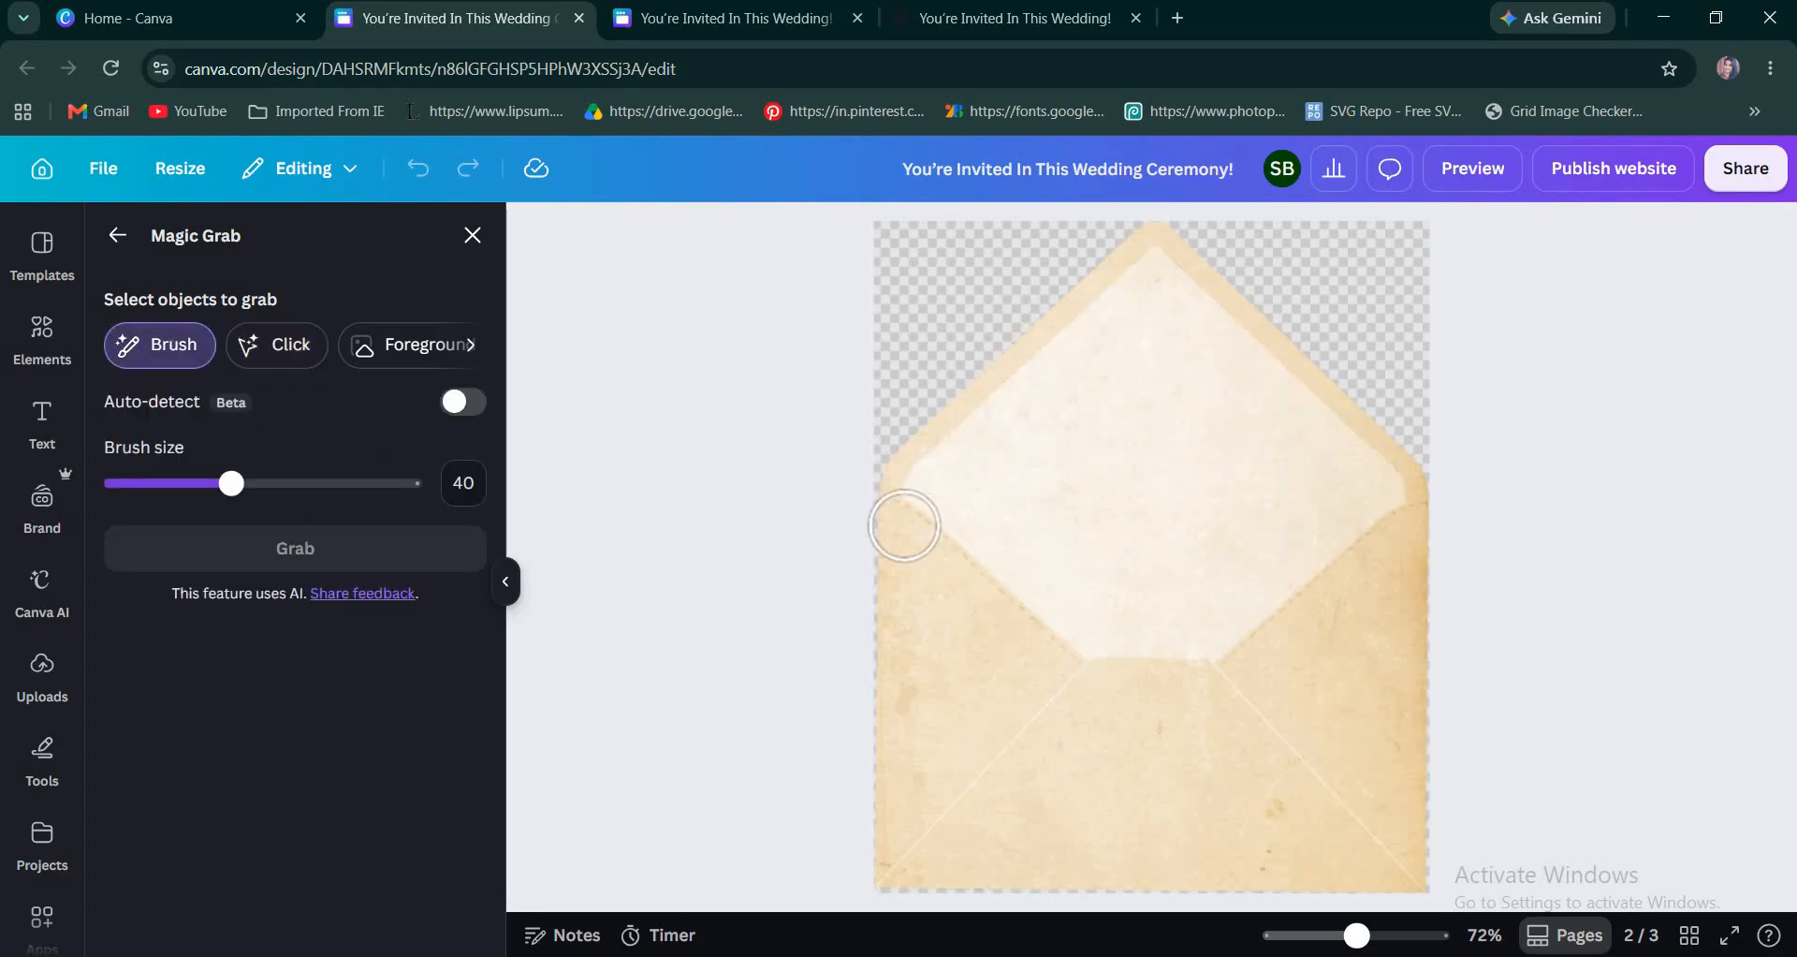
mouse_move(893, 540)
mouse_down()
mouse_move(1064, 686)
mouse_move(1198, 696)
mouse_move(1273, 666)
mouse_move(1427, 530)
mouse_move(1430, 869)
mouse_move(1359, 885)
mouse_move(868, 887)
mouse_move(878, 580)
mouse_move(1028, 729)
mouse_move(1181, 738)
mouse_move(1343, 666)
mouse_move(1375, 612)
mouse_move(1372, 780)
mouse_move(1227, 752)
mouse_move(993, 757)
mouse_move(921, 697)
mouse_move(910, 856)
mouse_move(936, 802)
mouse_move(998, 822)
mouse_move(1049, 790)
mouse_move(1216, 763)
mouse_move(1344, 701)
mouse_move(1349, 788)
mouse_move(1383, 814)
mouse_move(1370, 837)
mouse_move(1315, 810)
mouse_move(1046, 854)
mouse_move(1332, 852)
mouse_up()
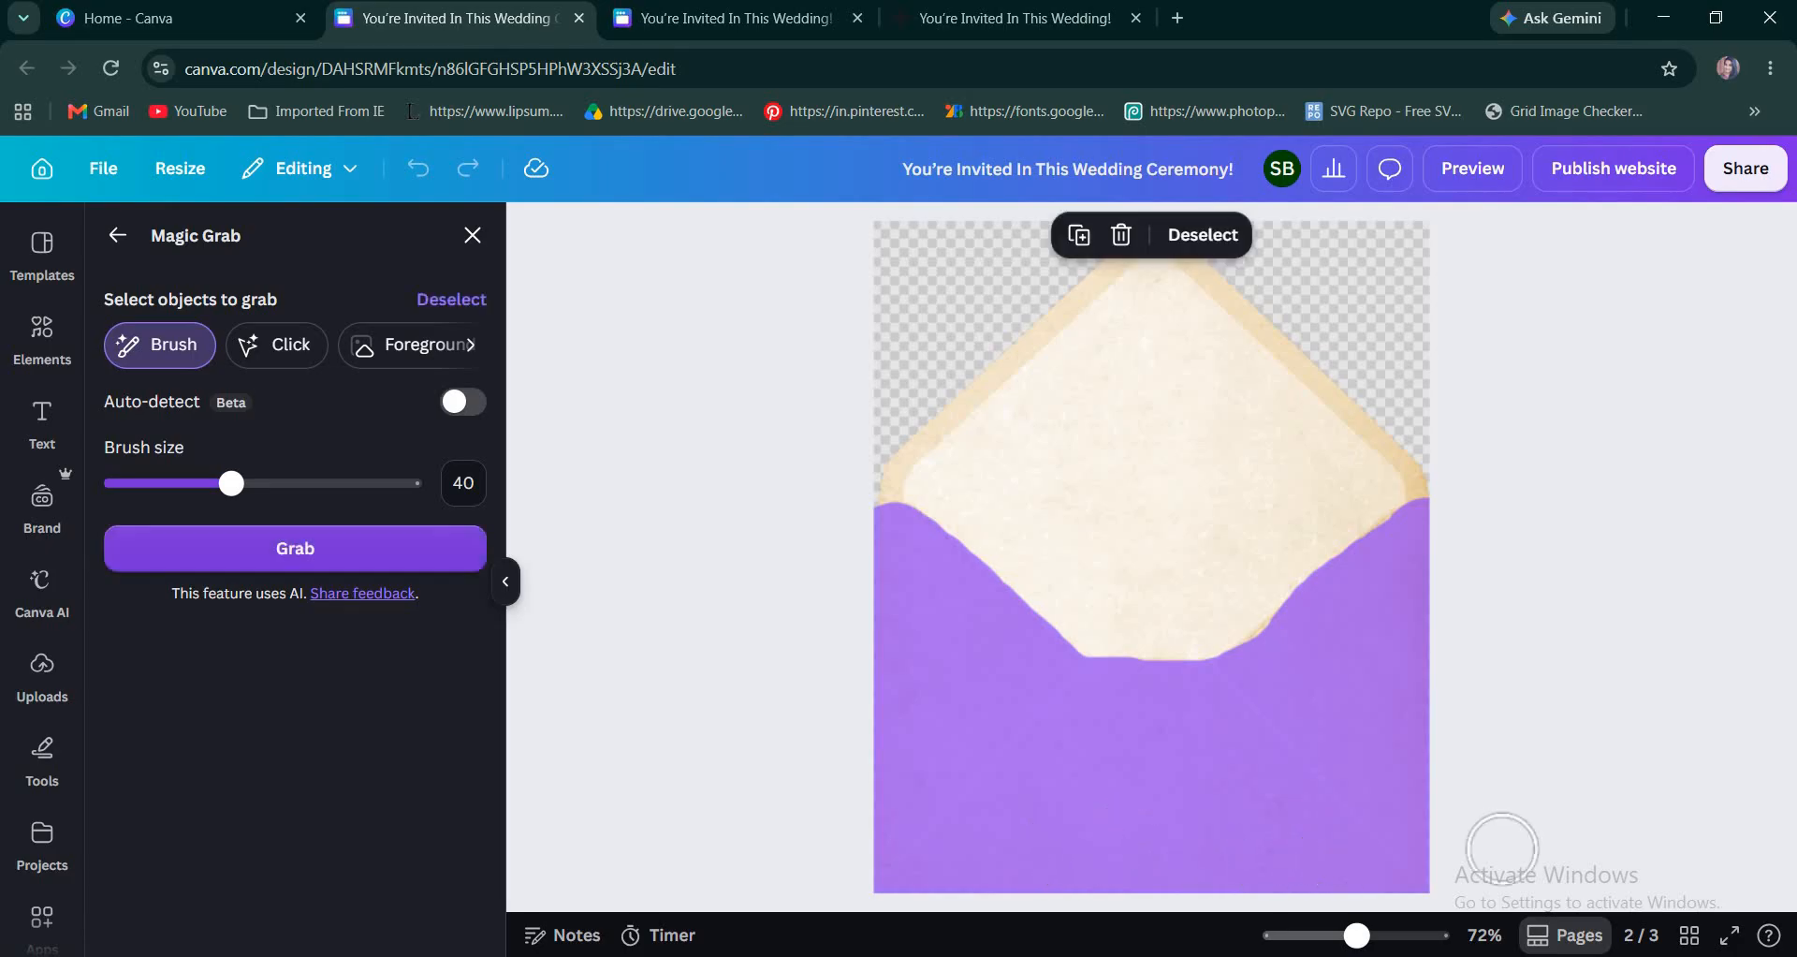
click(383, 560)
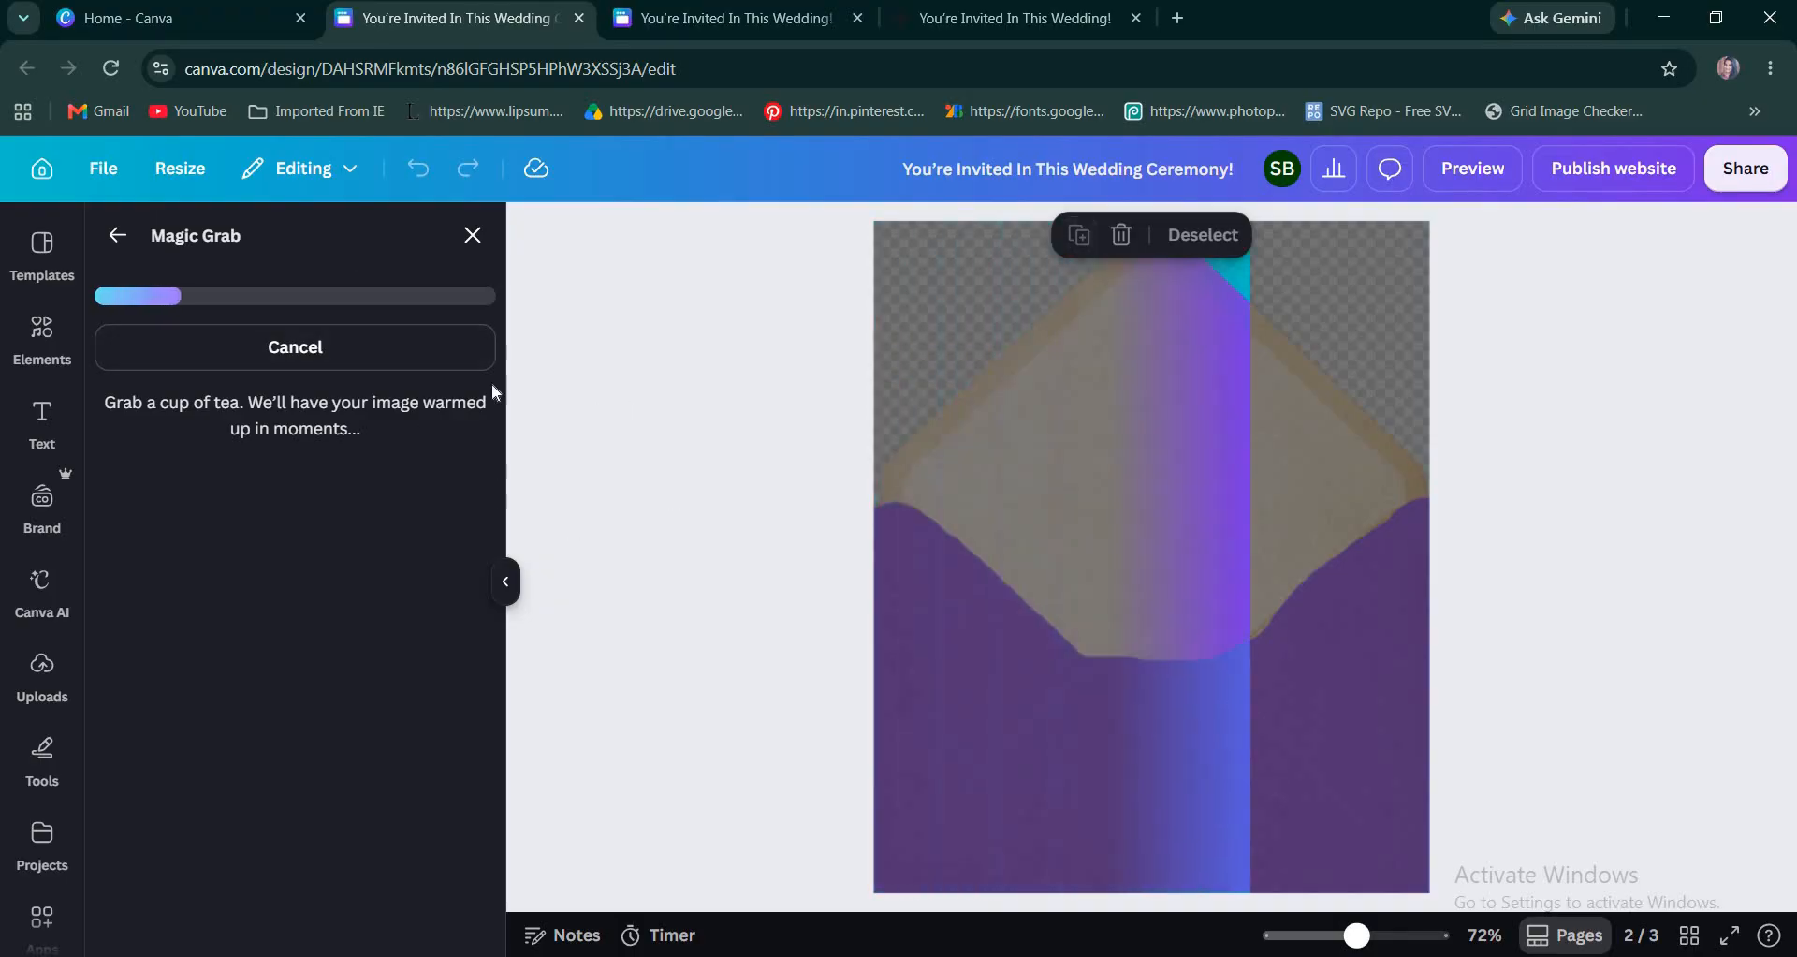
click(473, 235)
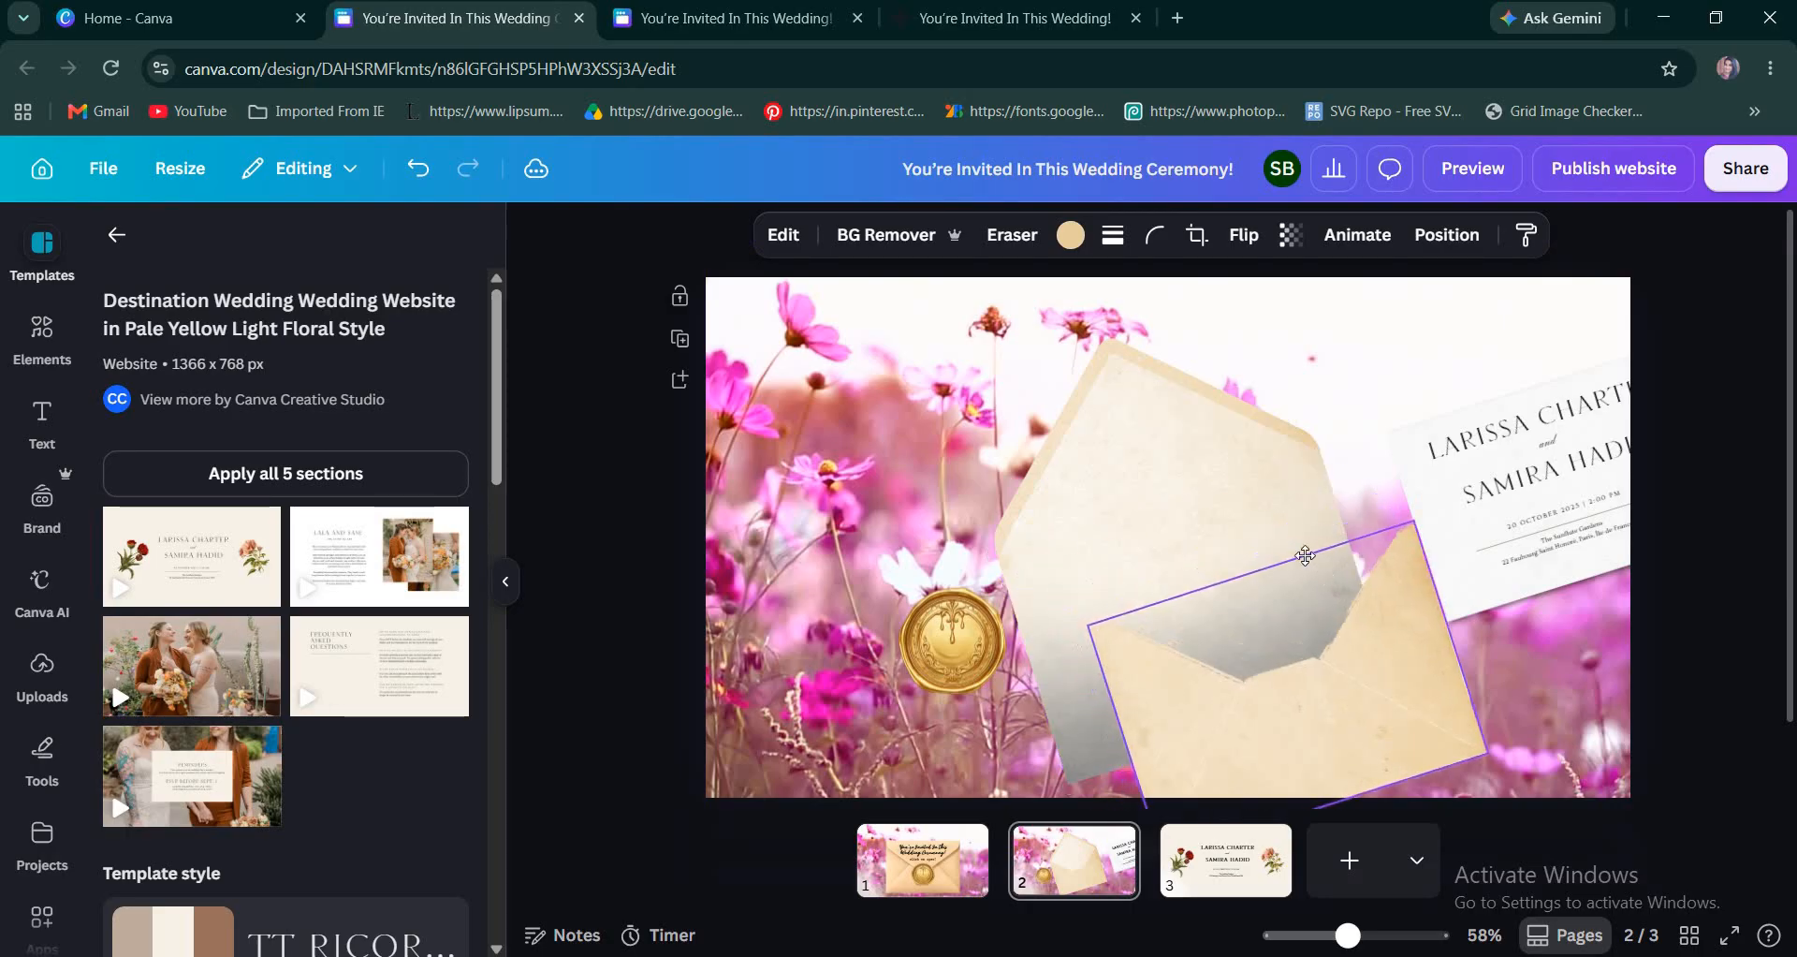
Fit the grabbed front pocket back over the envelope and tuck the invitation card group inside, behind the pocket.
drag(1306, 555, 1182, 620)
click(1398, 514)
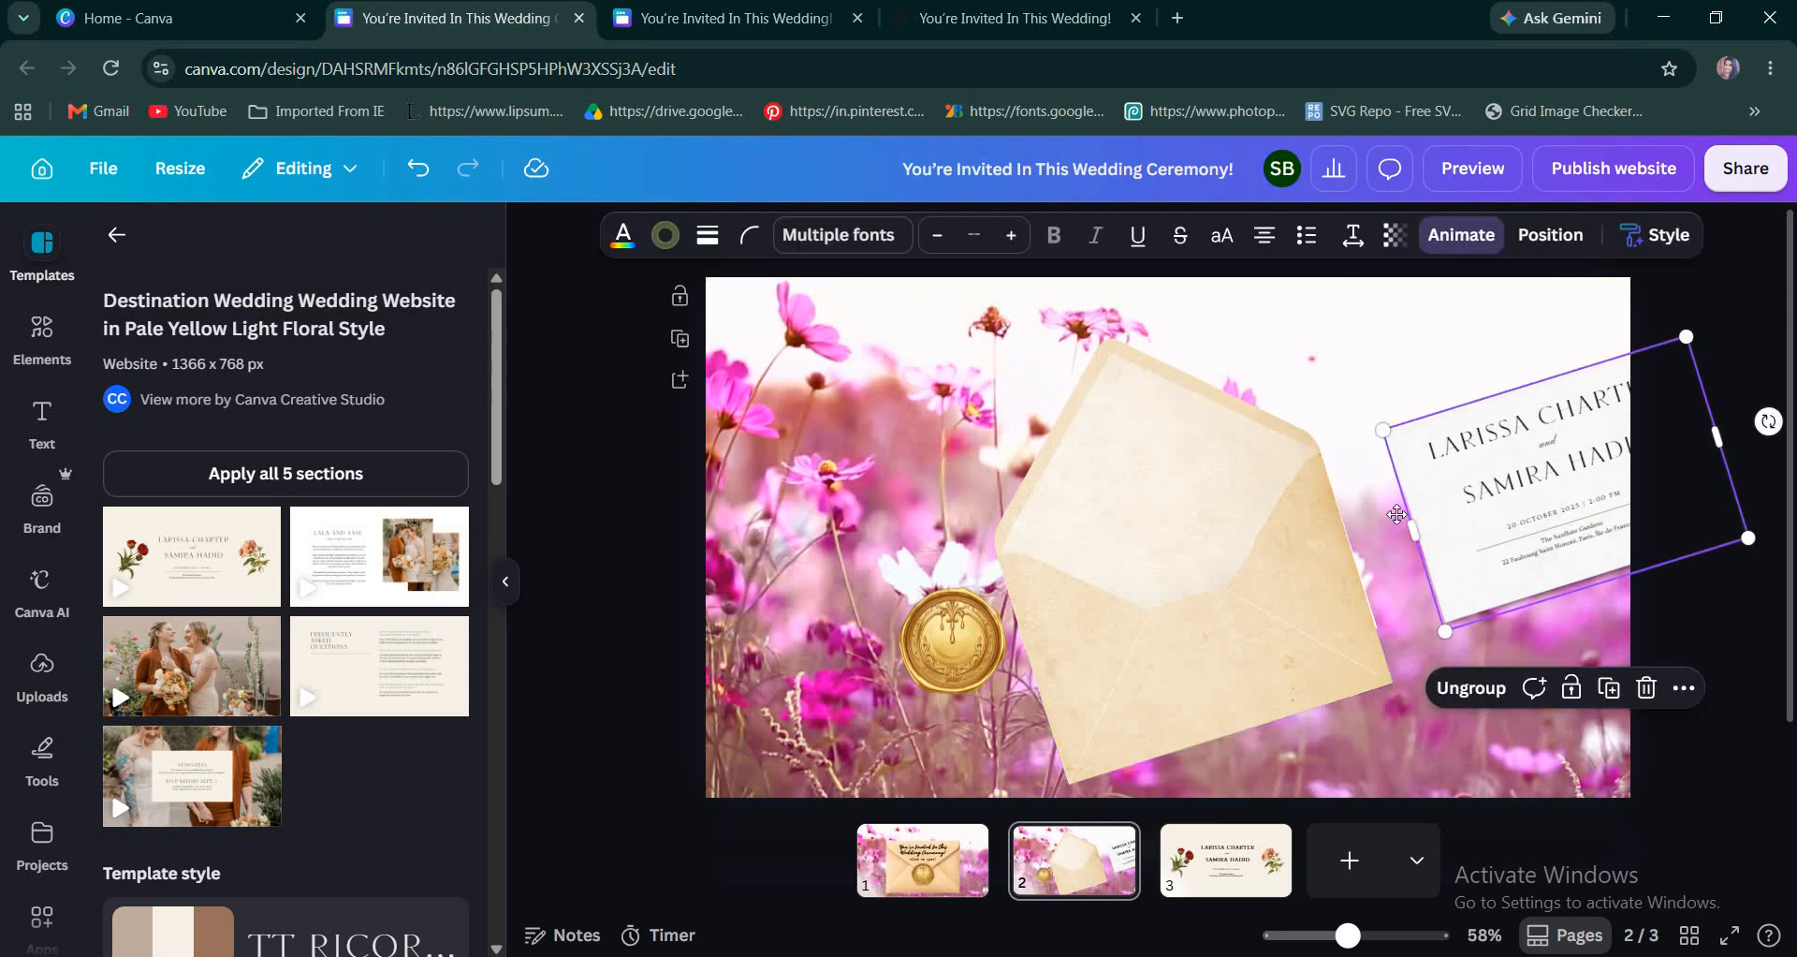
drag(1579, 529, 1198, 642)
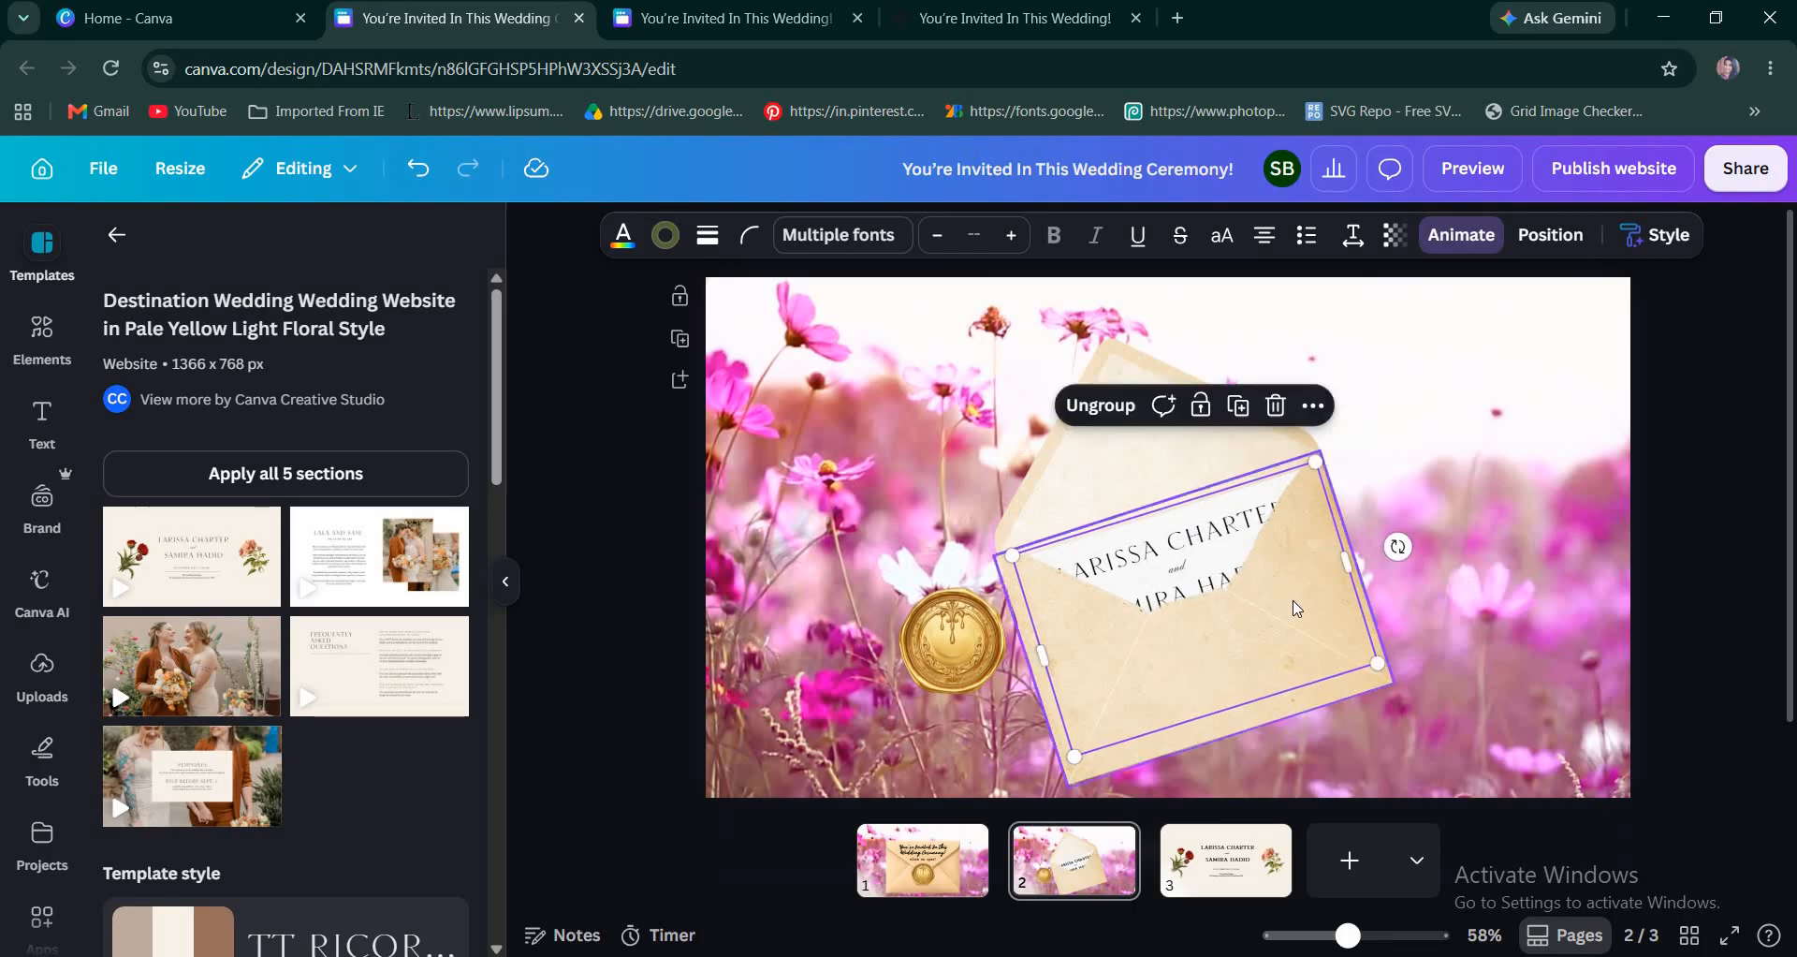
Create a custom path animation that slides the invitation card up out of the envelope, using the Smooth movement style.
scroll(1296, 610, up, 2)
scroll(1433, 376, down, 1)
click(1462, 246)
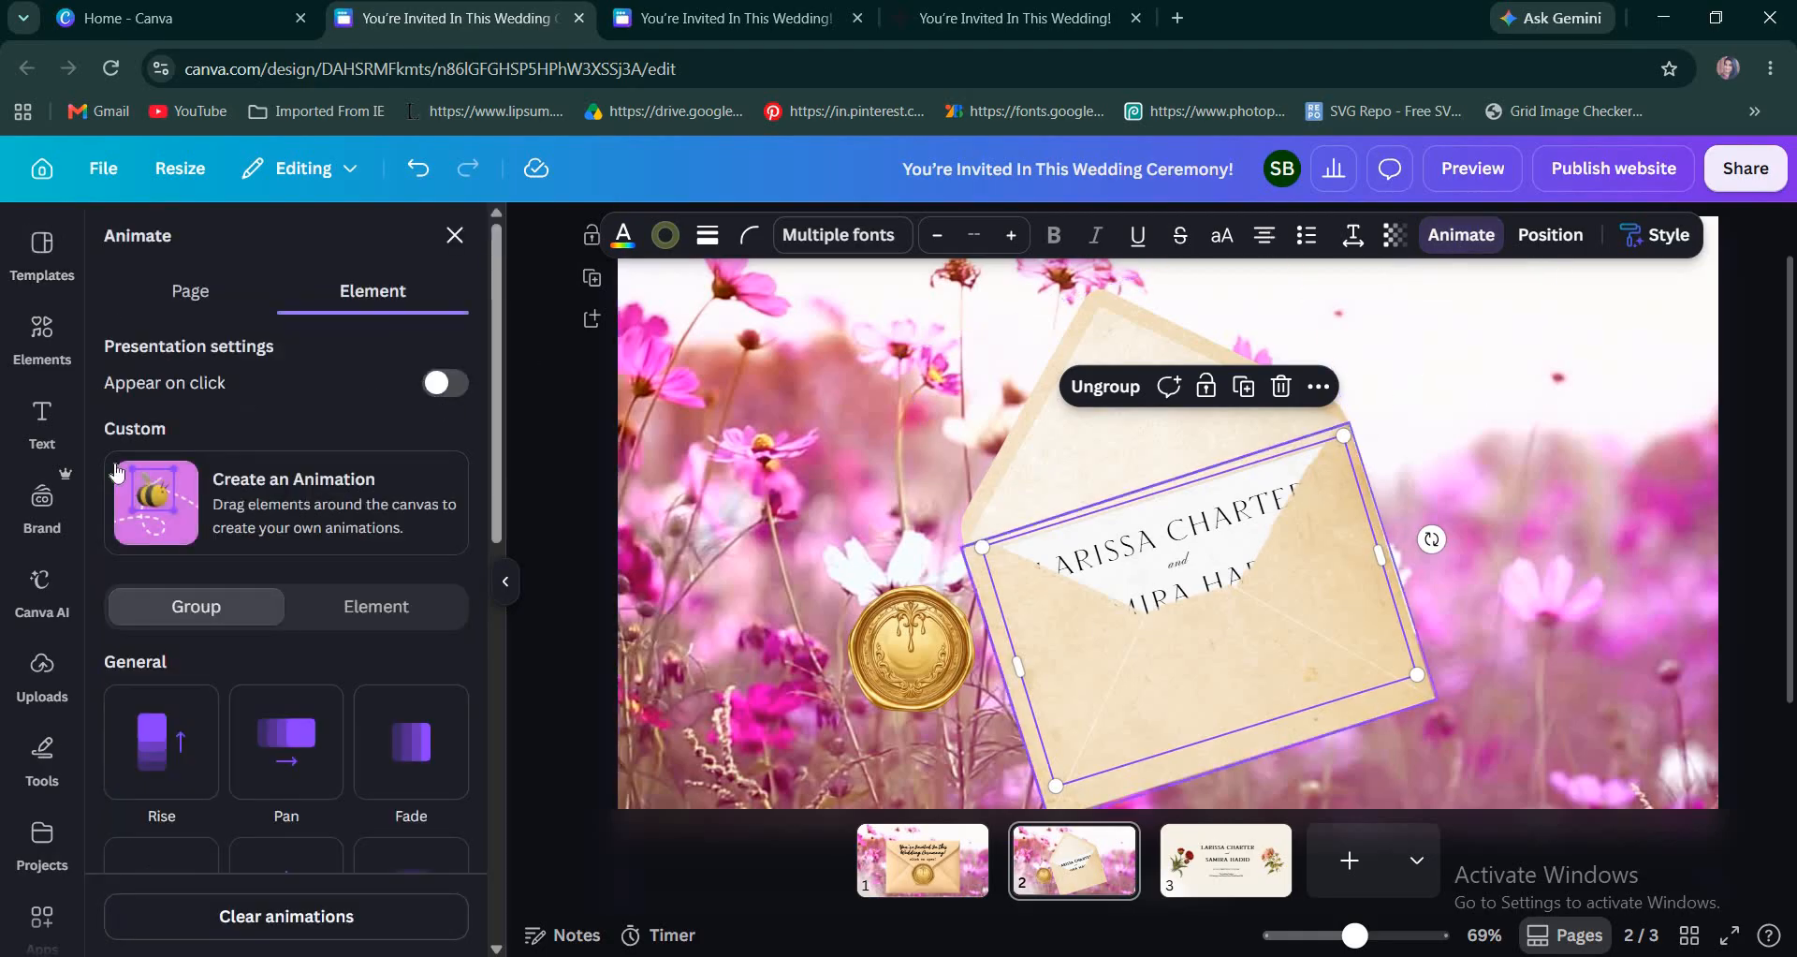
click(265, 516)
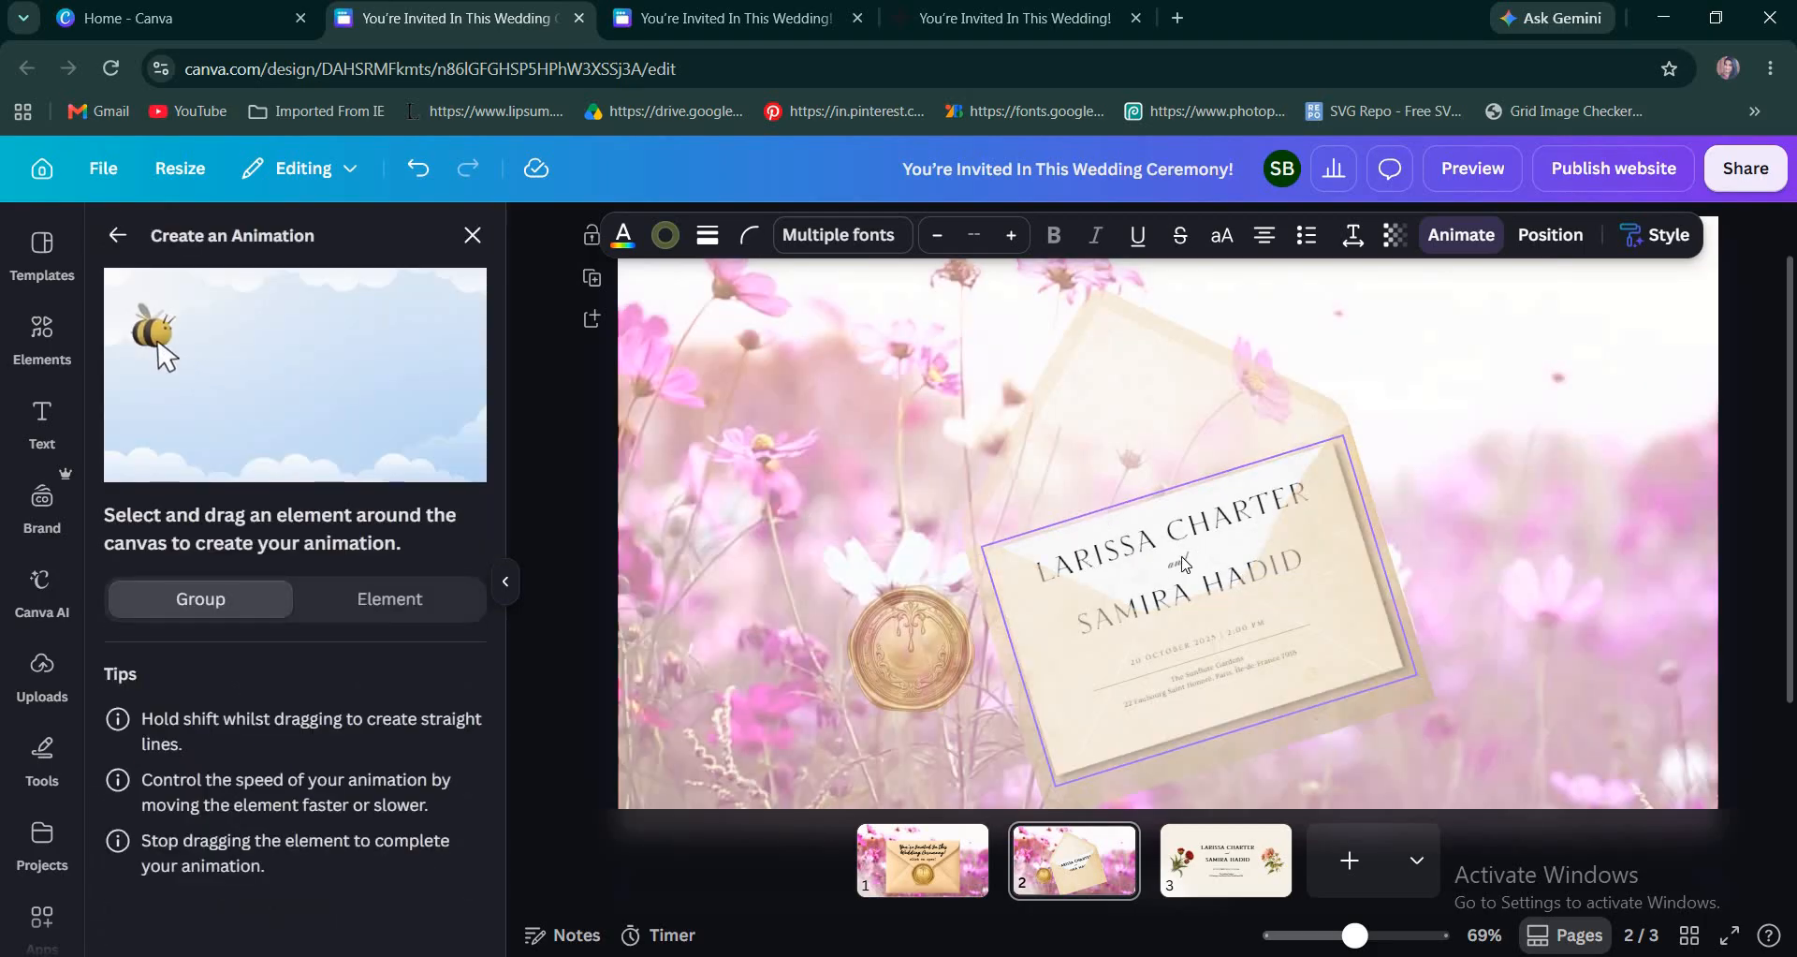
drag(1177, 528, 1140, 444)
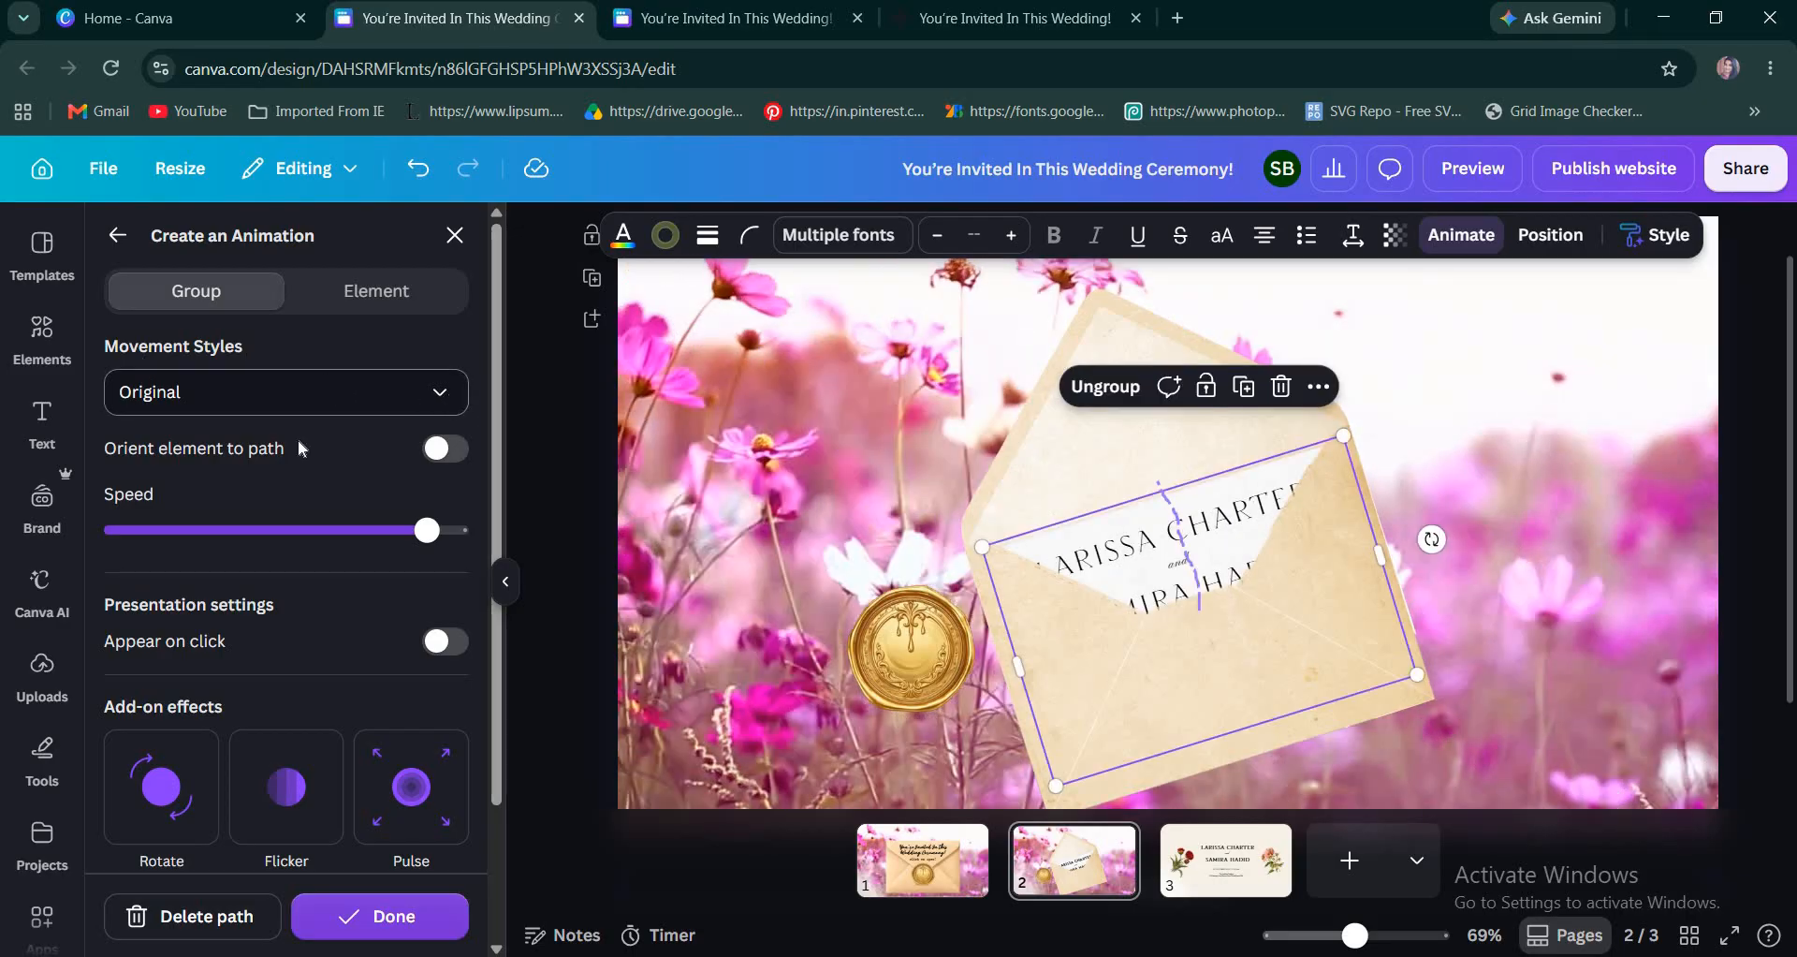
click(298, 394)
click(170, 507)
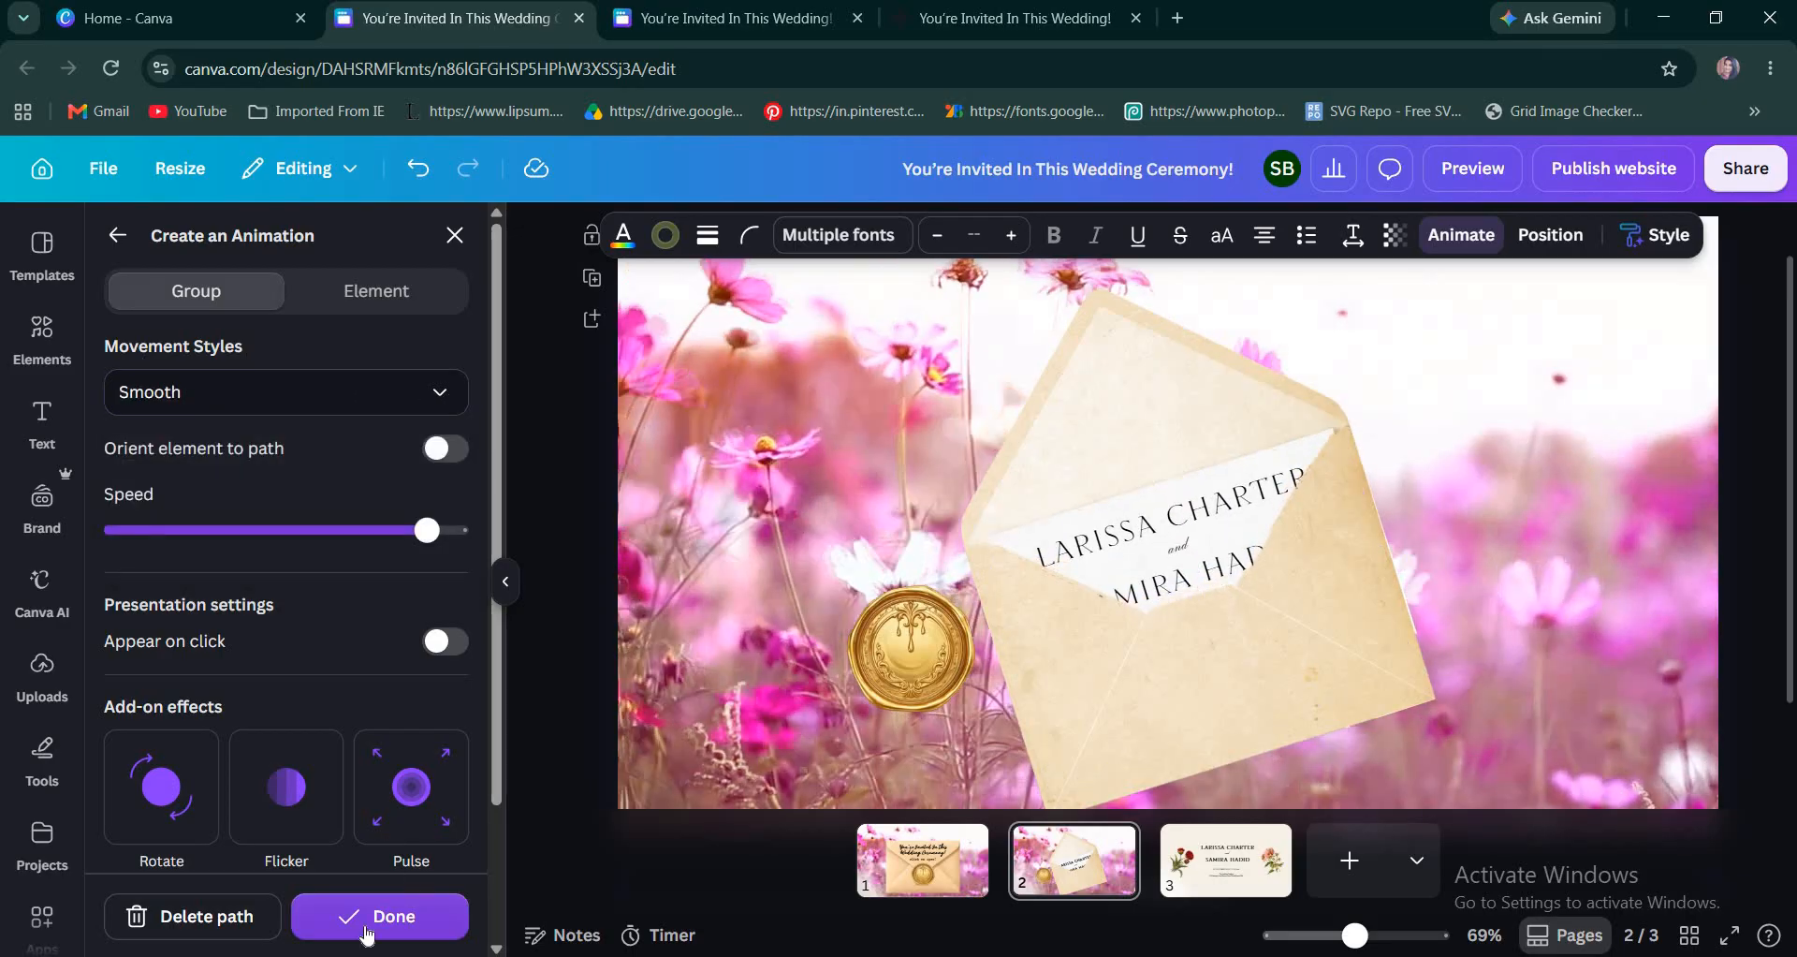
click(368, 917)
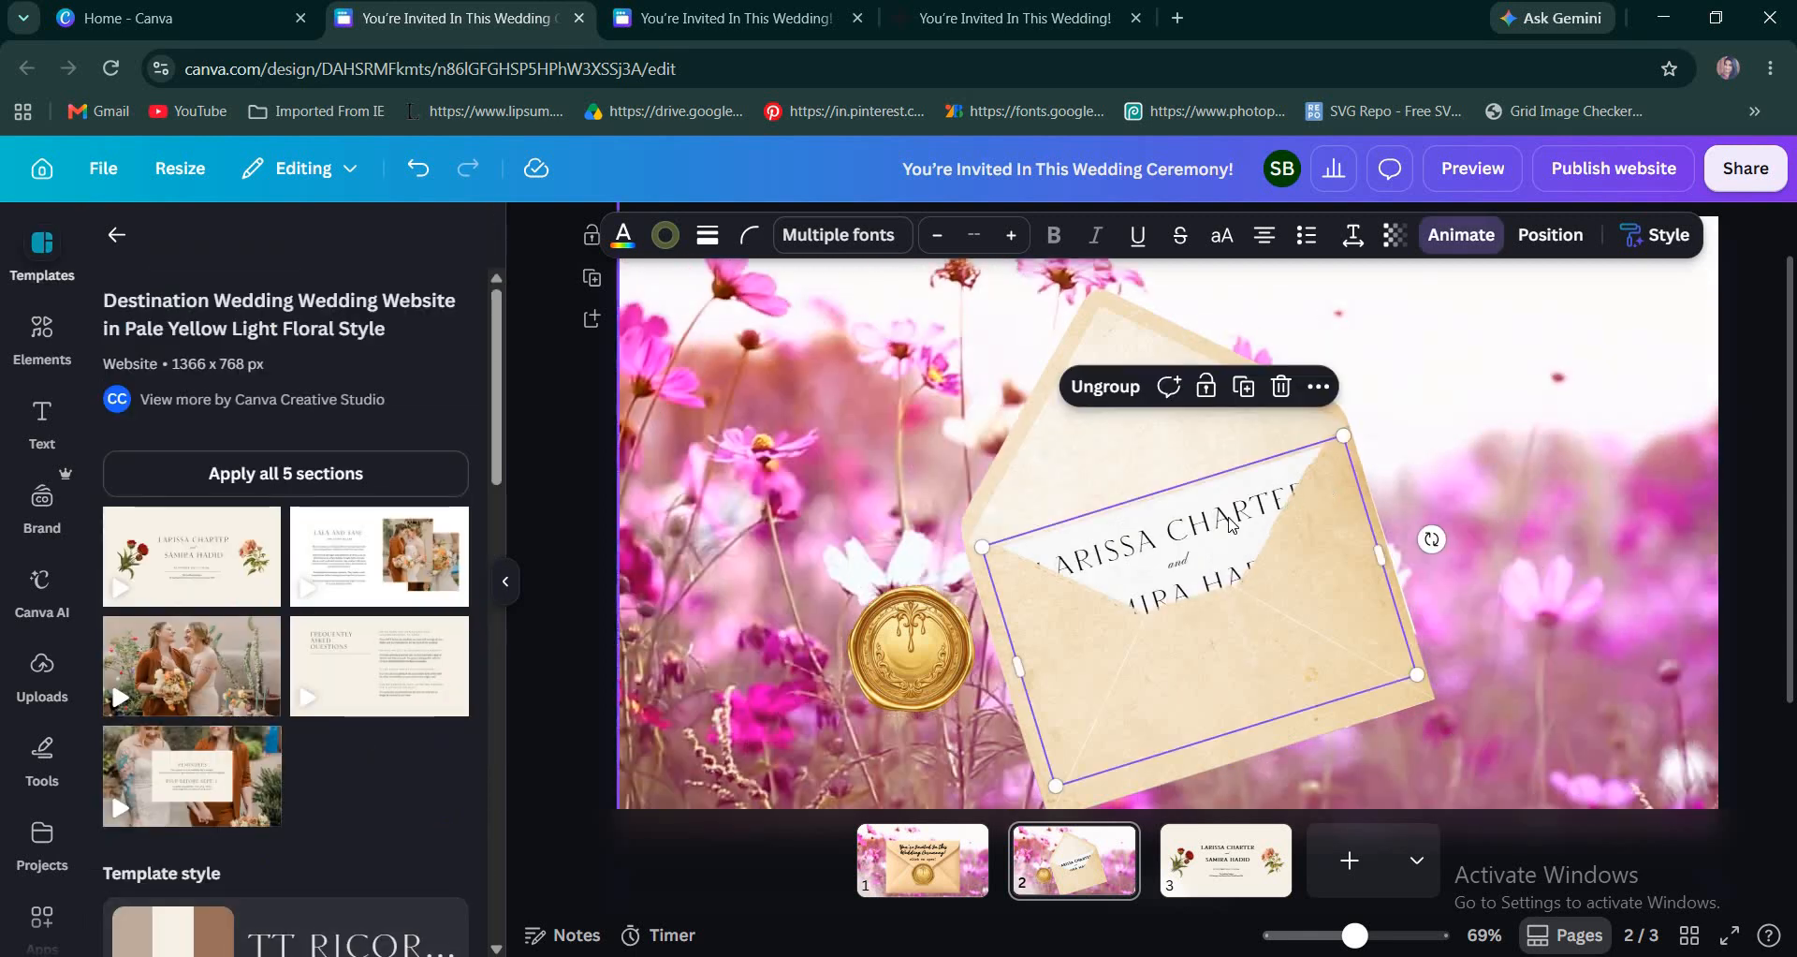
Move the gold wax seal on page 2 so it sits partly behind the envelope's lower-left edge.
drag(920, 665, 997, 715)
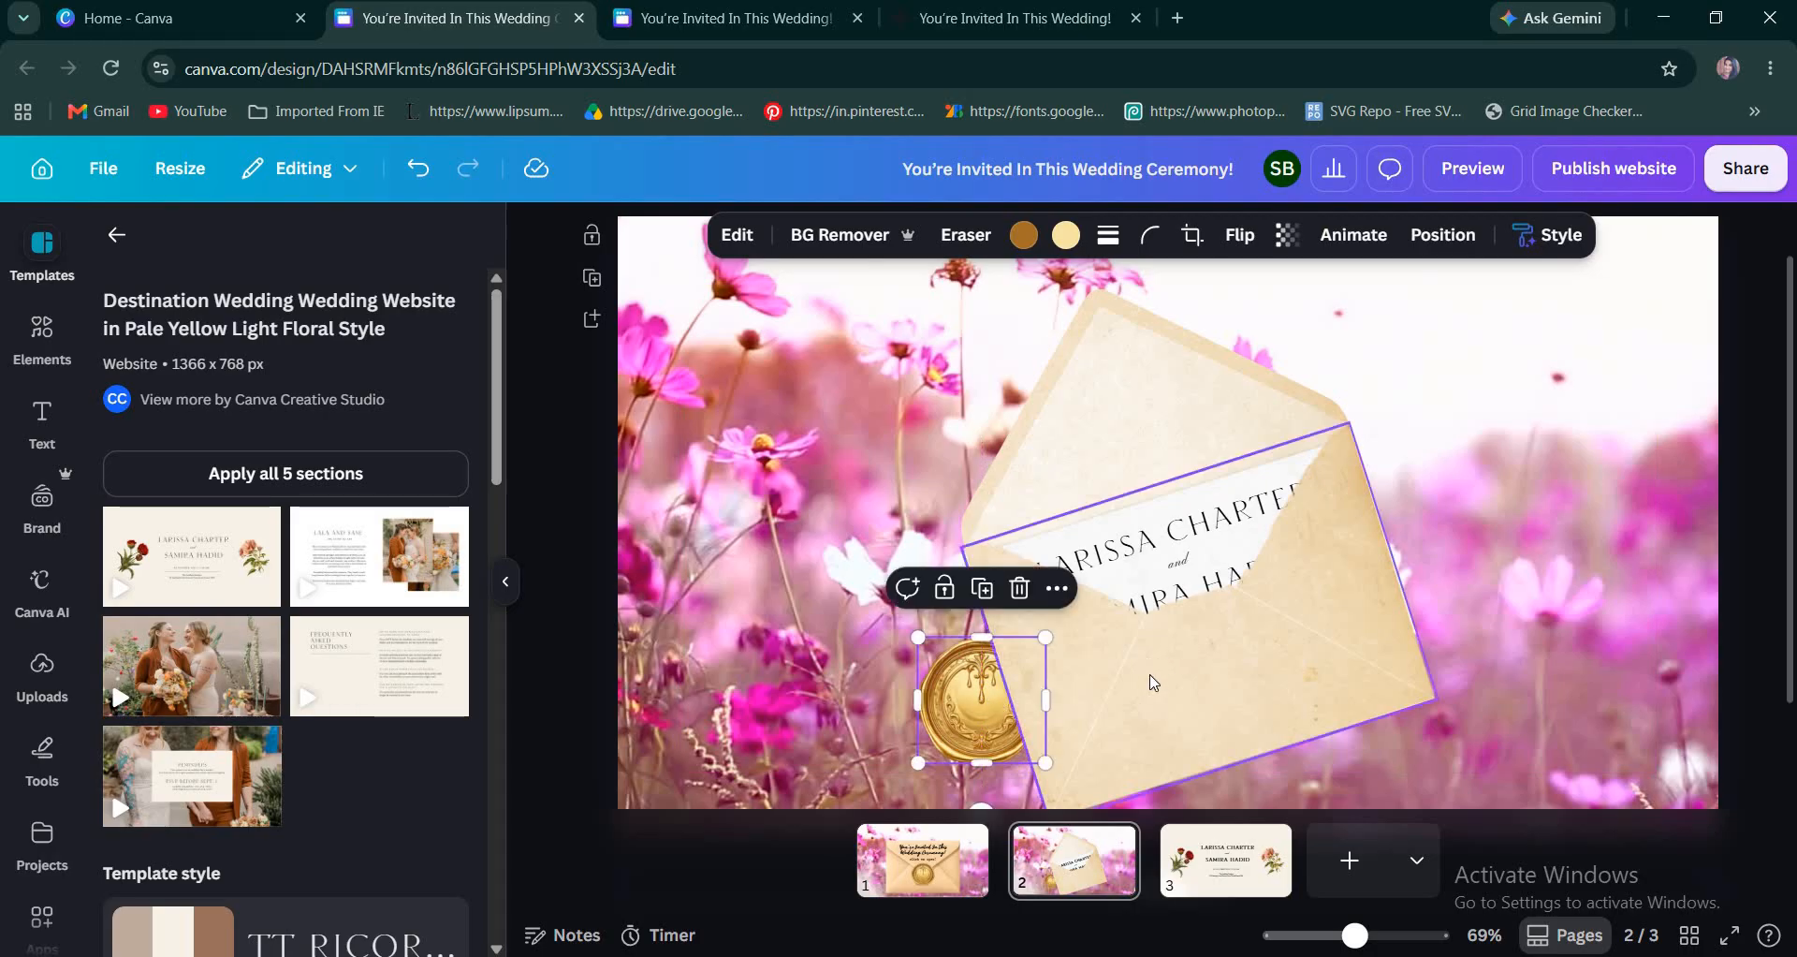
scroll(1154, 682, down, 1)
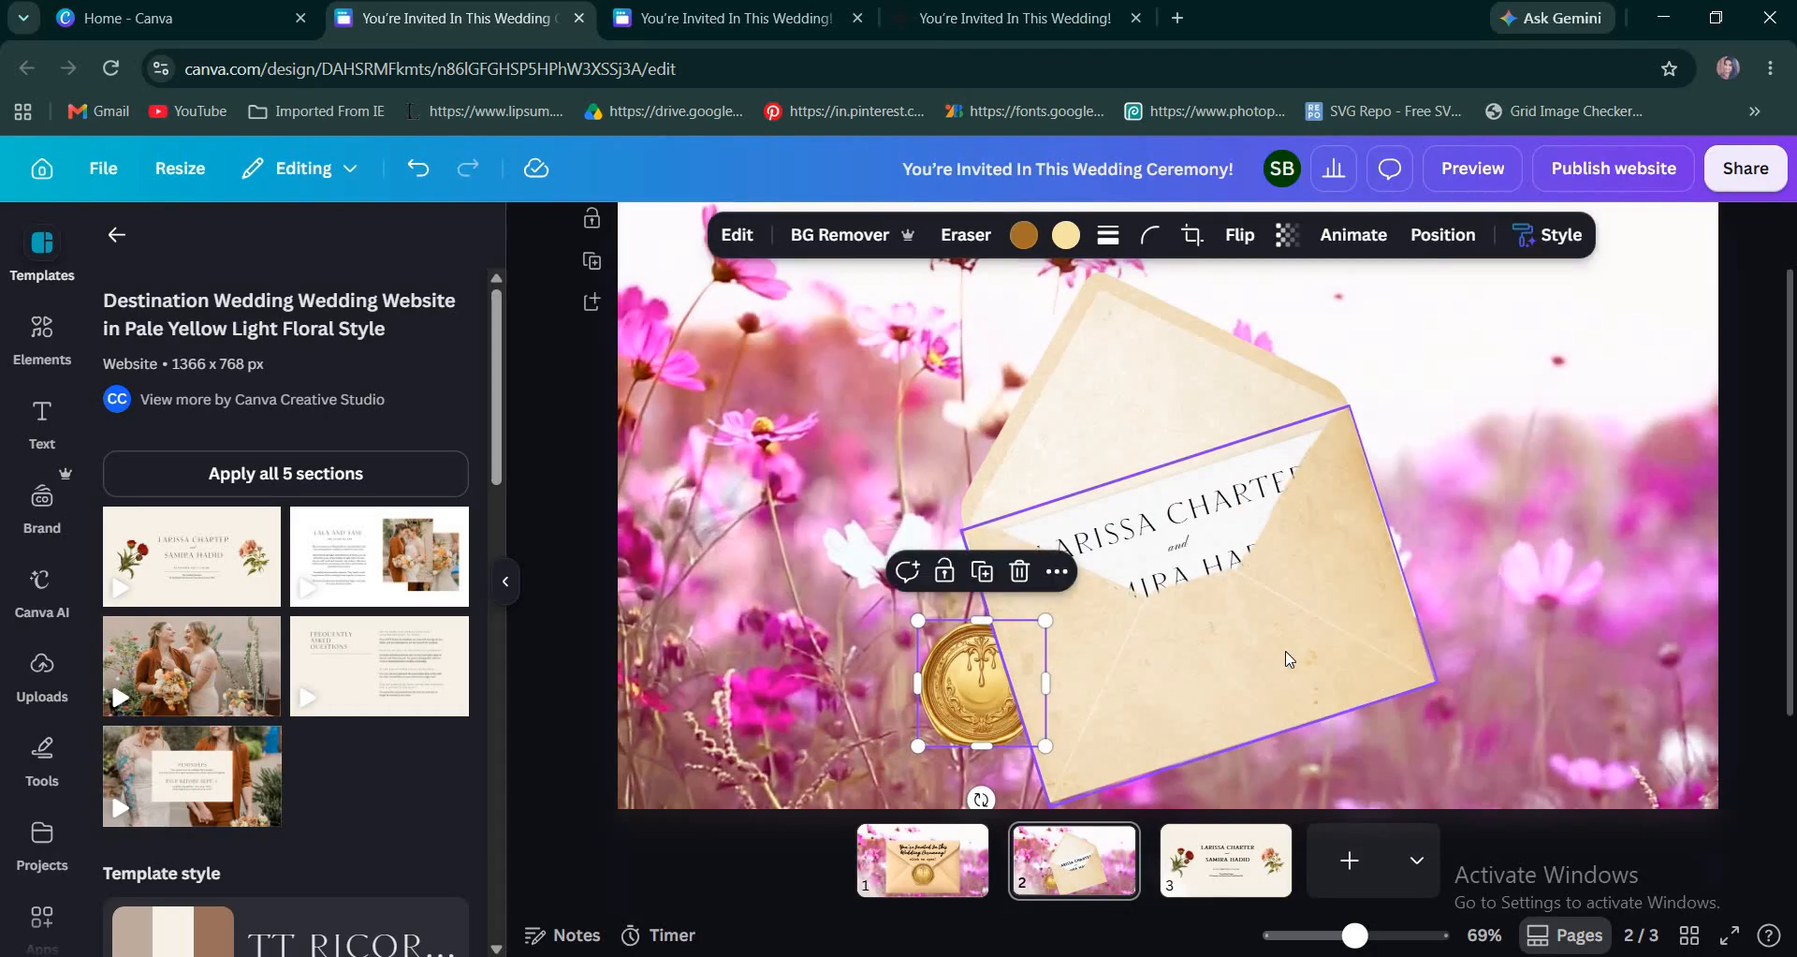
scroll(1480, 643, down, 2)
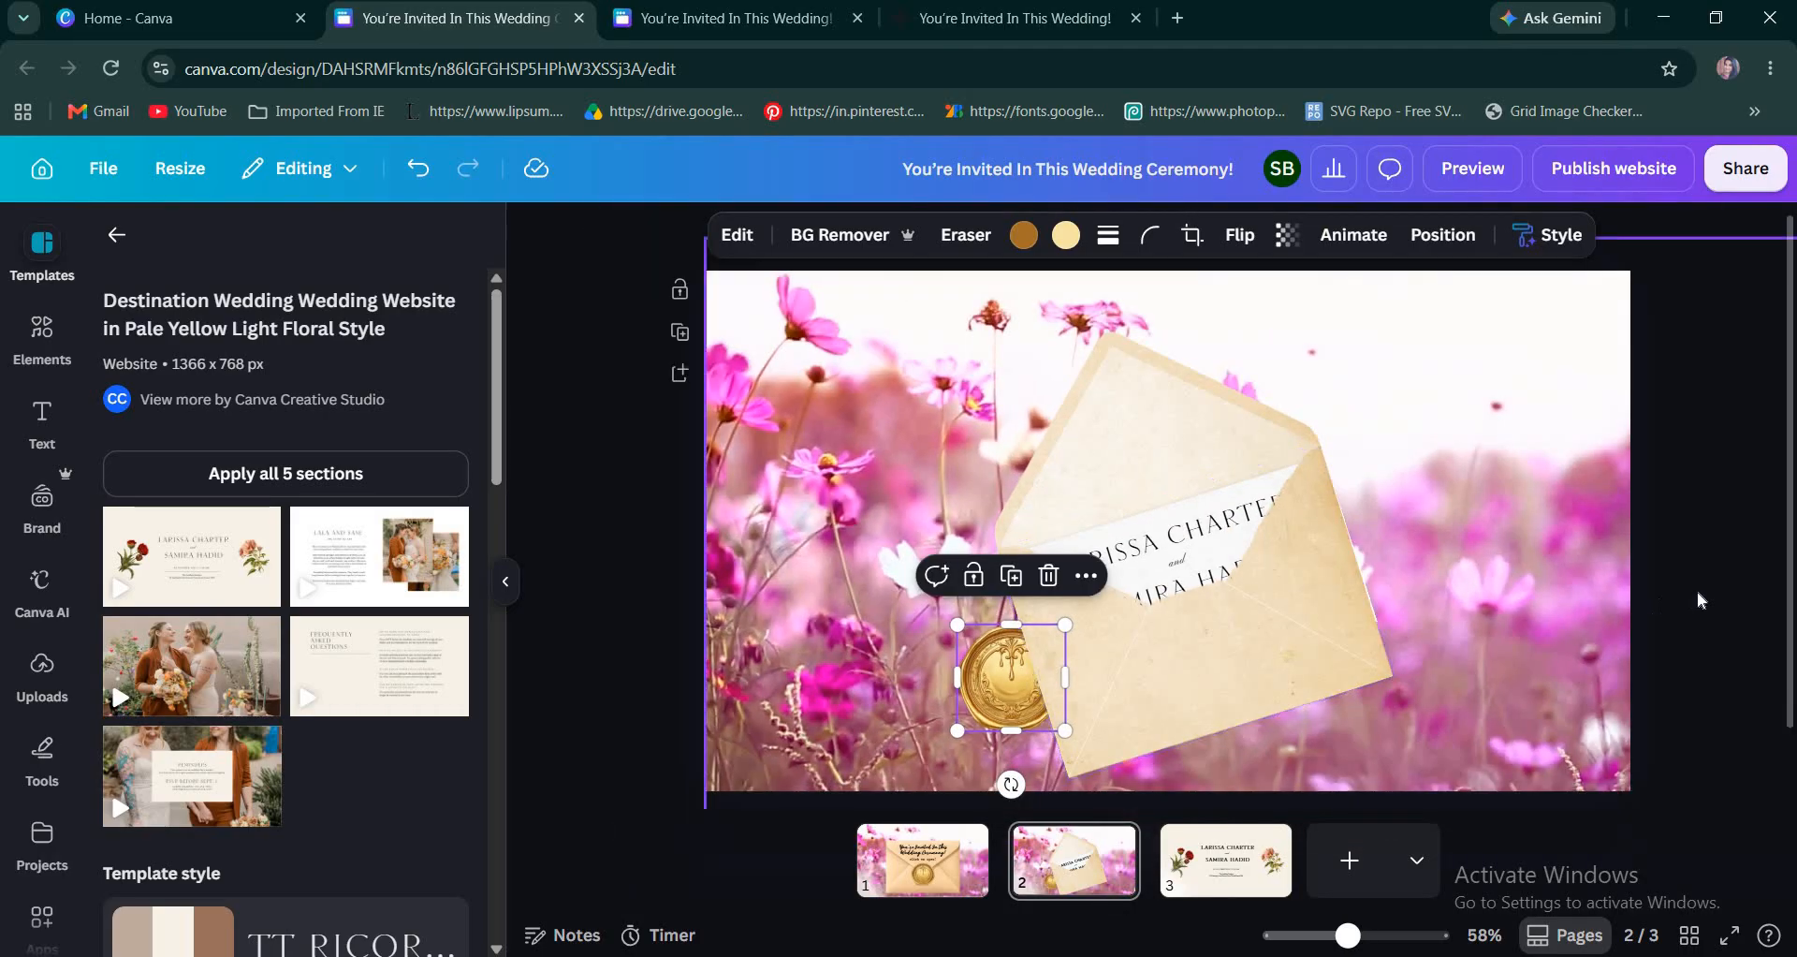
click(1584, 603)
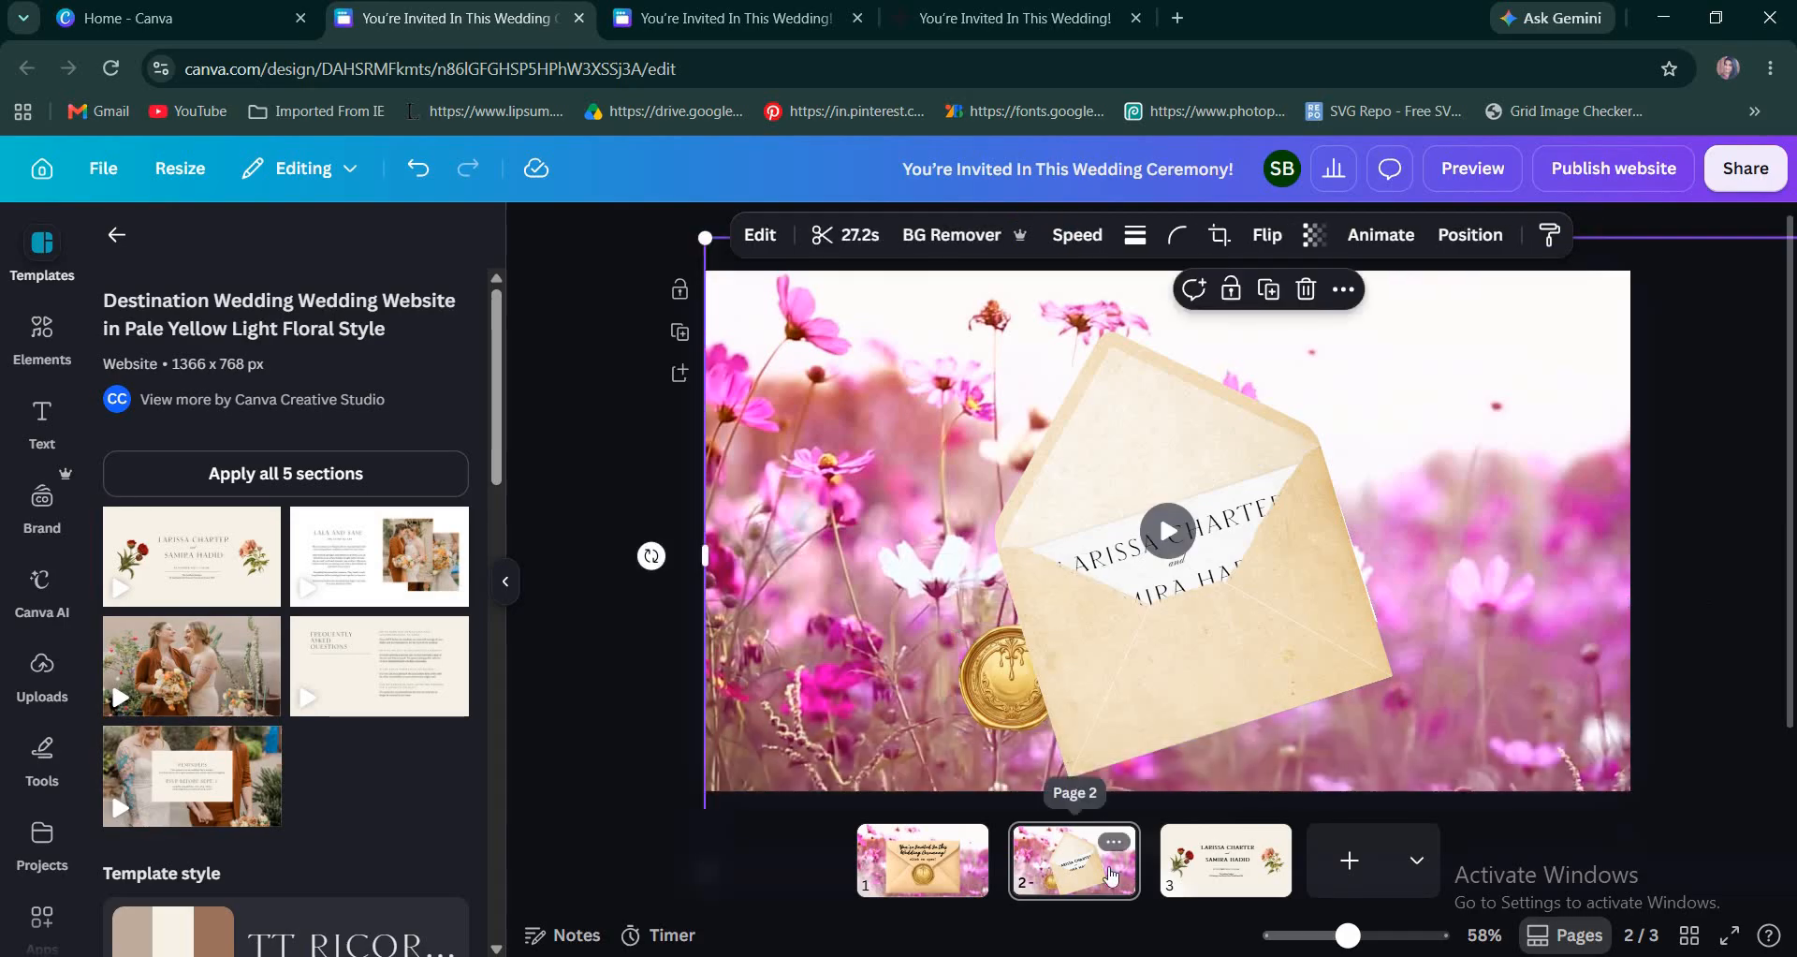
Delete page 3 with the floral names cover and go to page 1.
click(1173, 877)
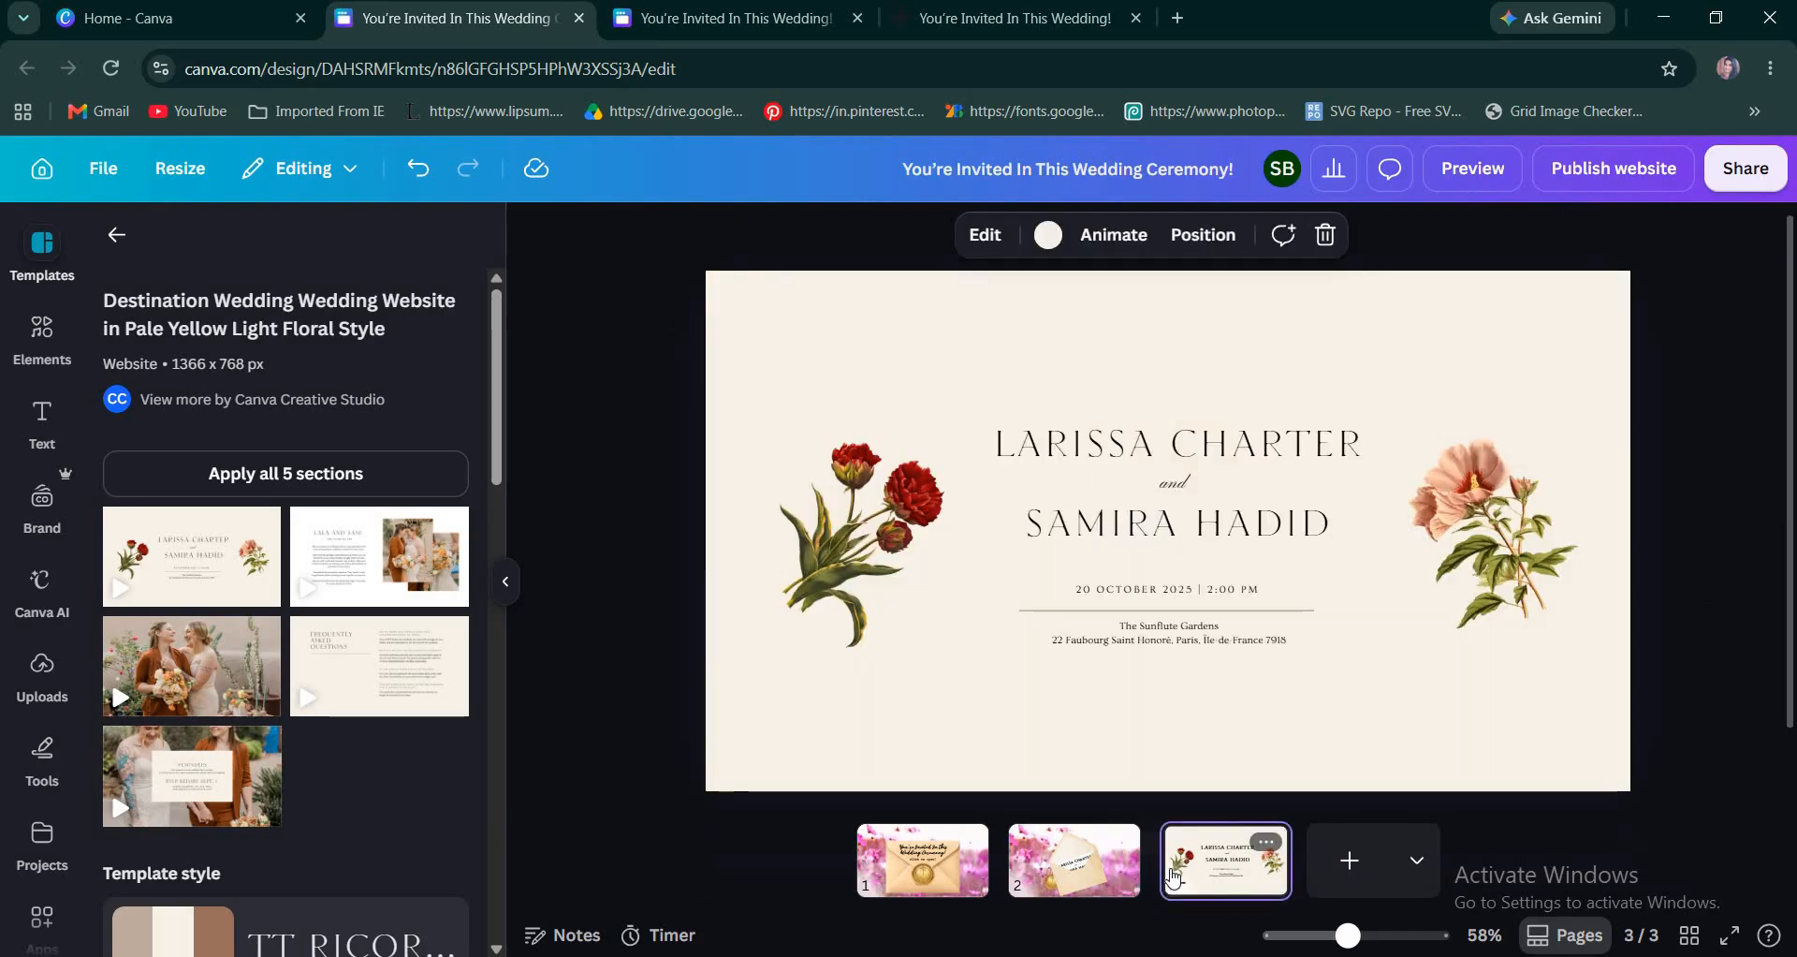
key(Delete)
click(1014, 863)
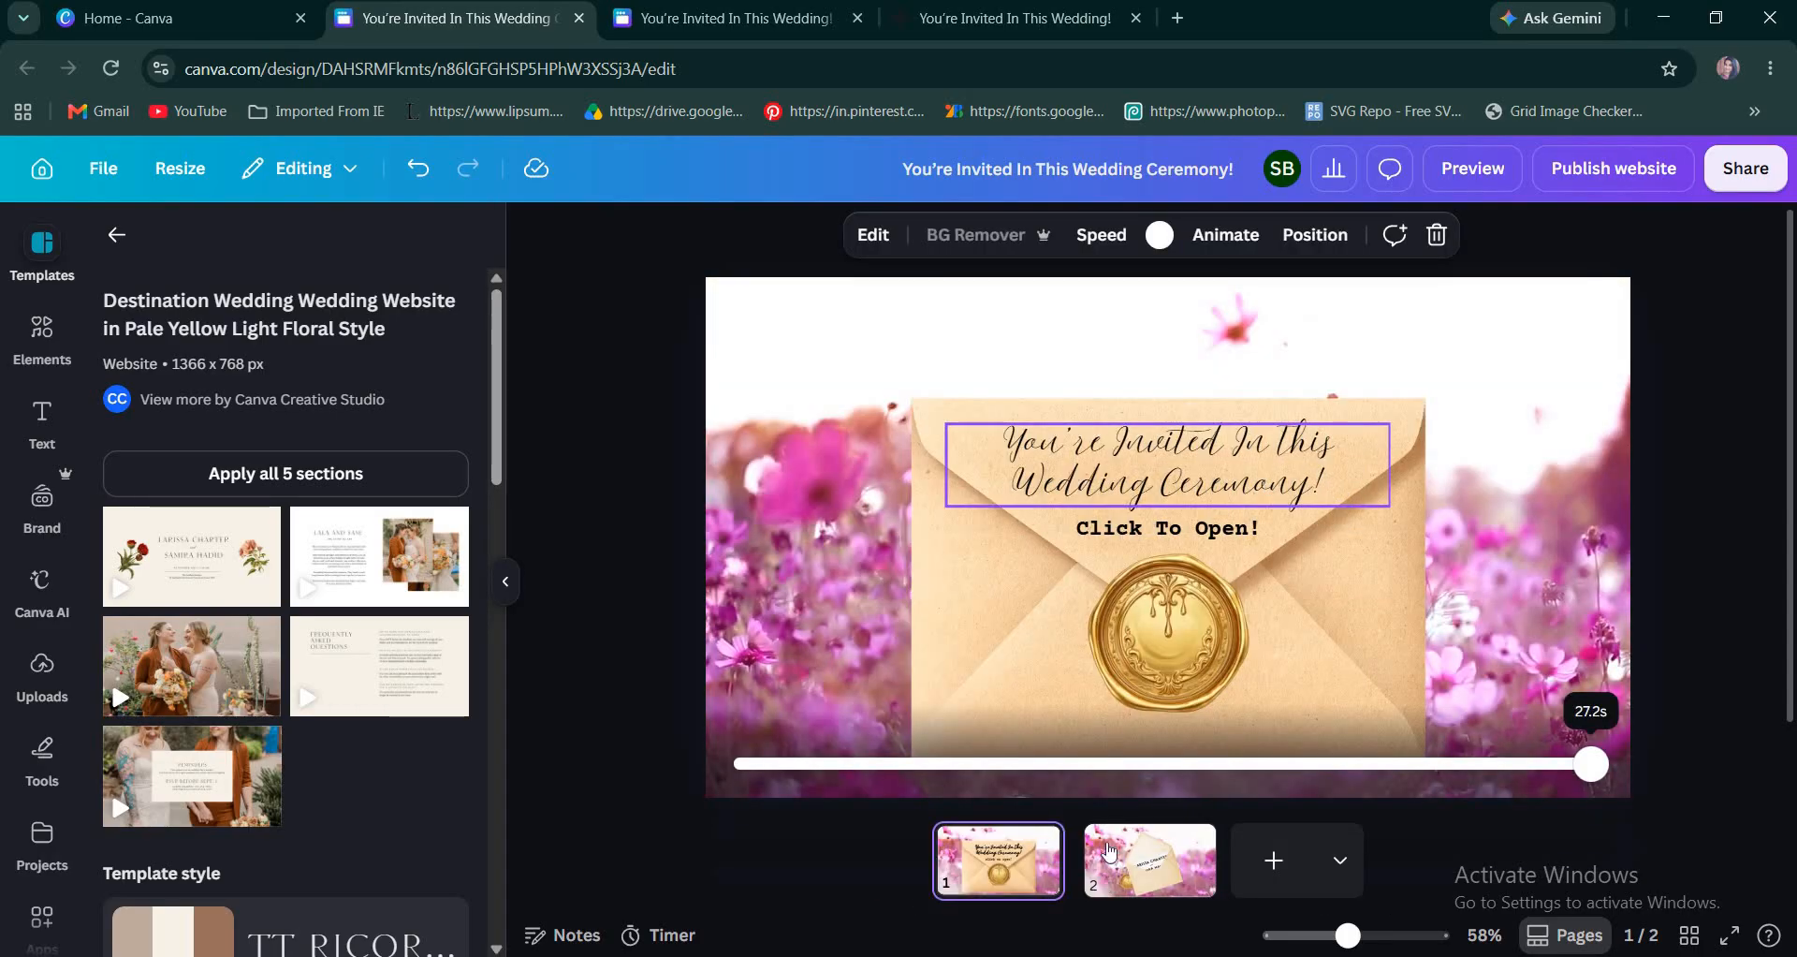
Link the "You're Invited In This Wedding Ceremony!" heading on page 1 to page 2 and remove its underline.
click(1333, 483)
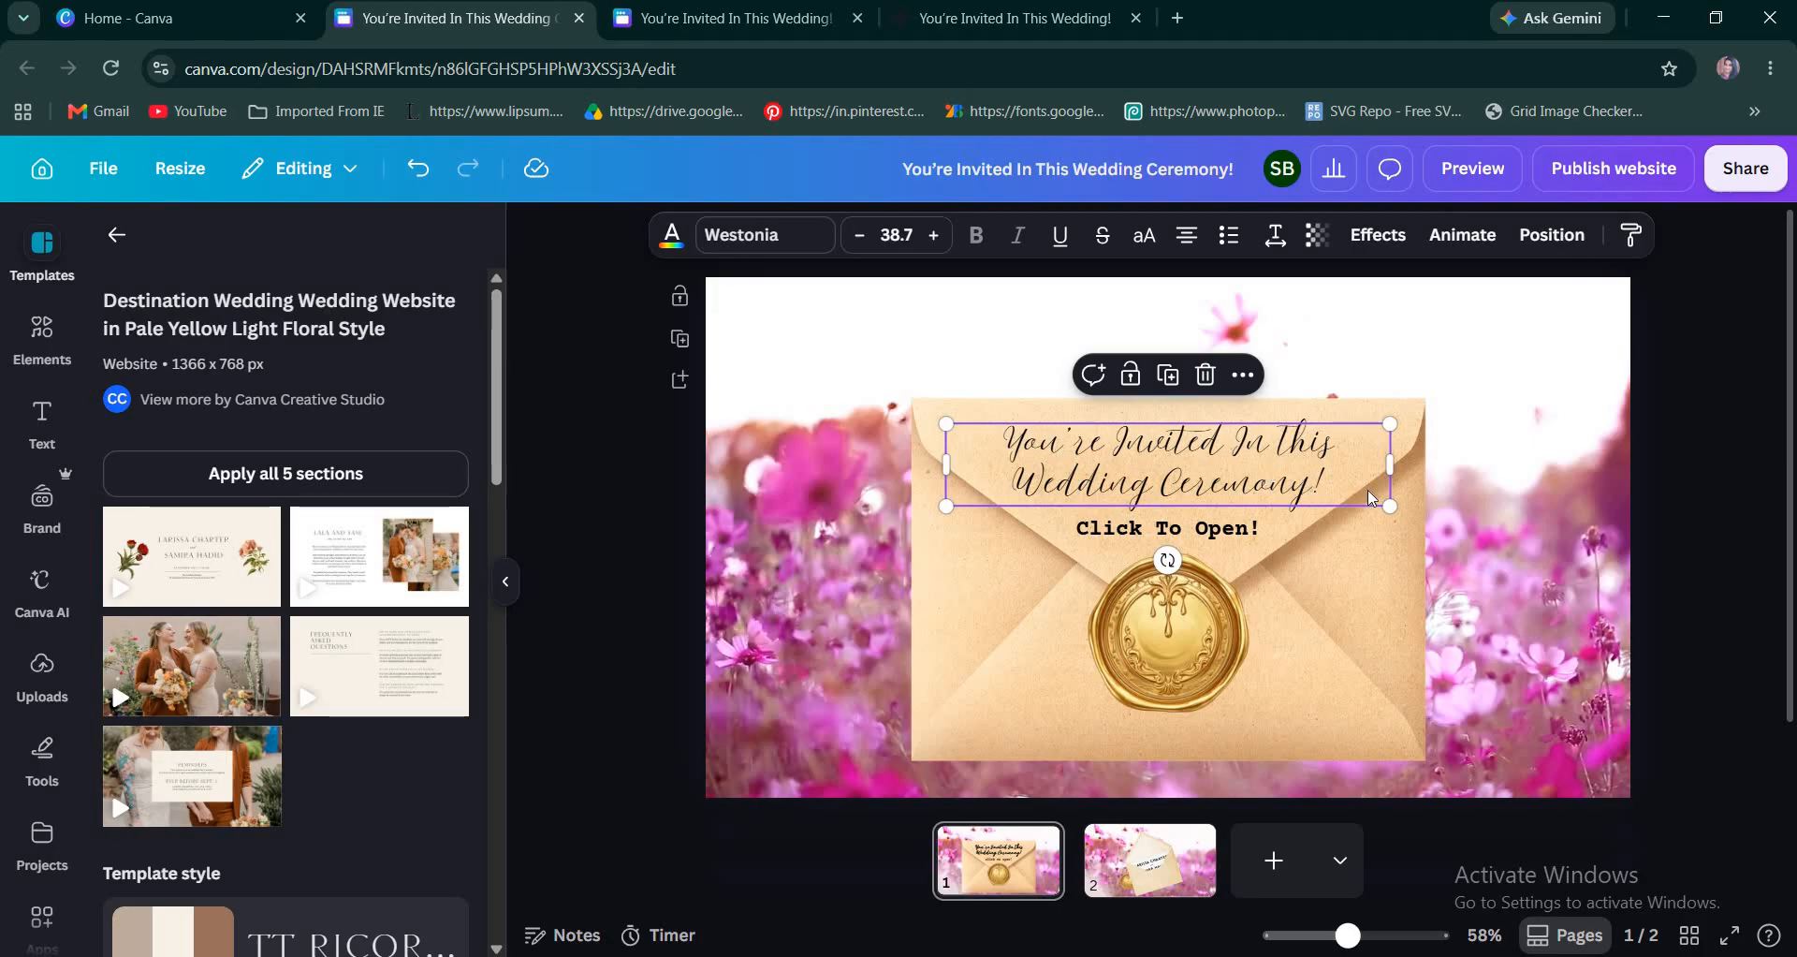
right_click(1516, 602)
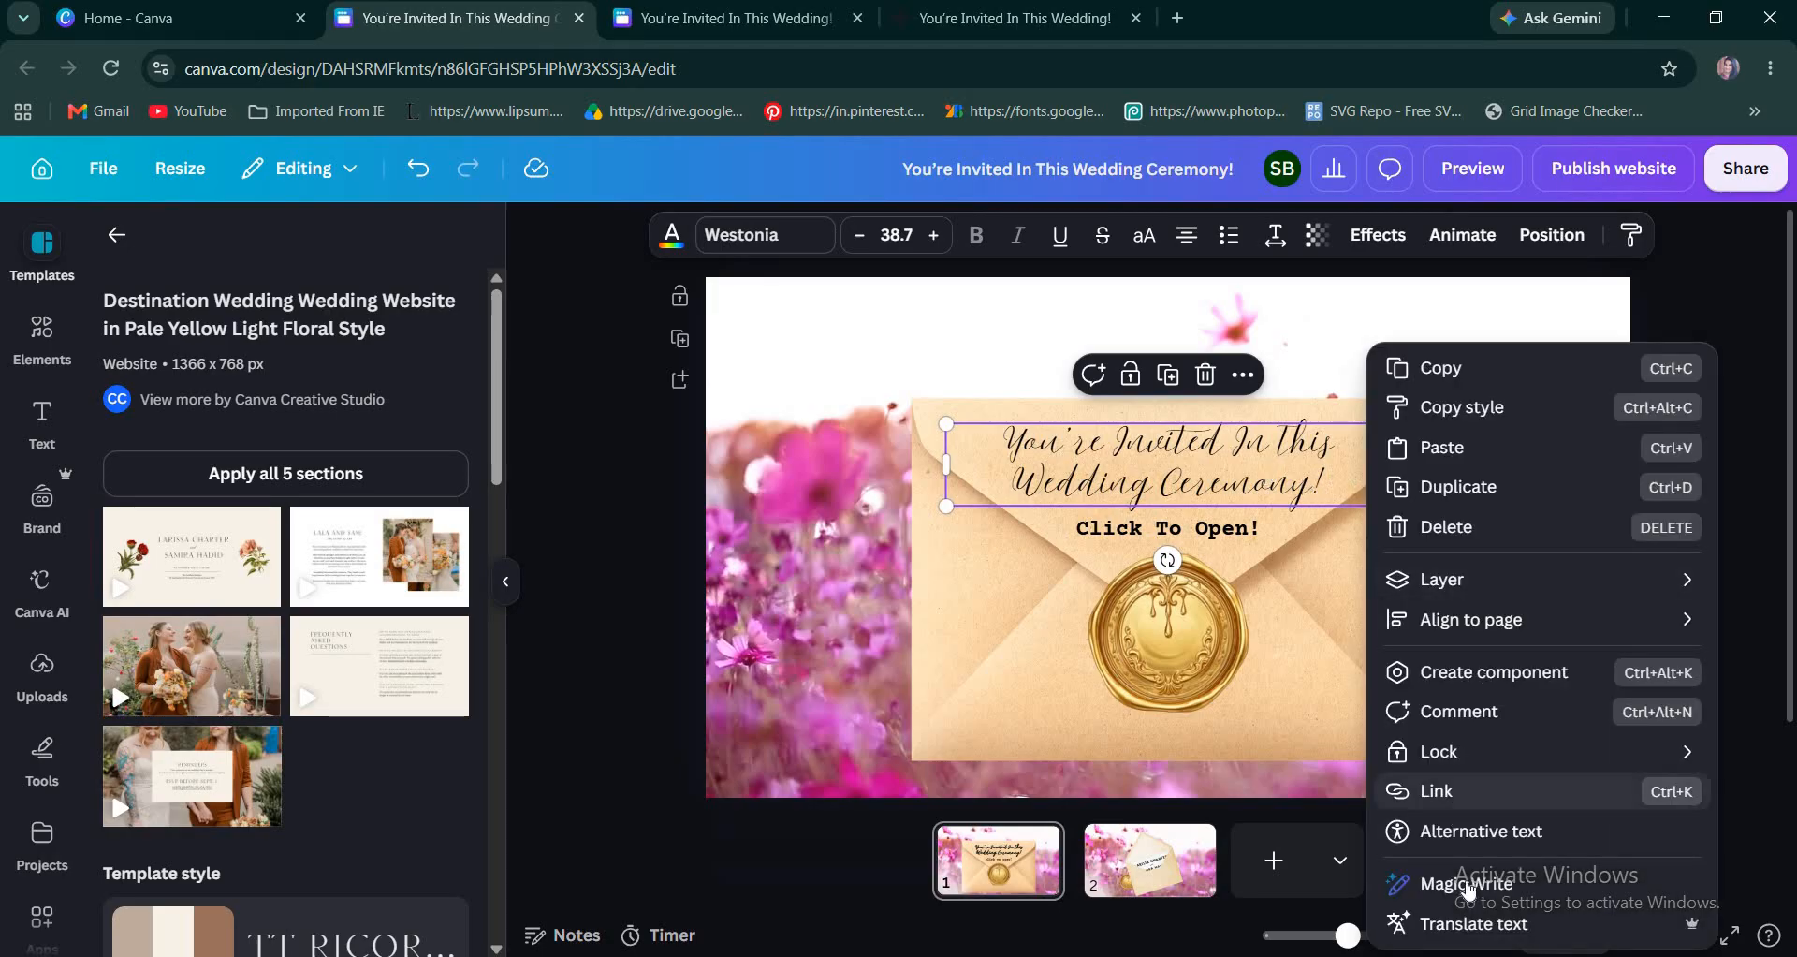
click(1468, 797)
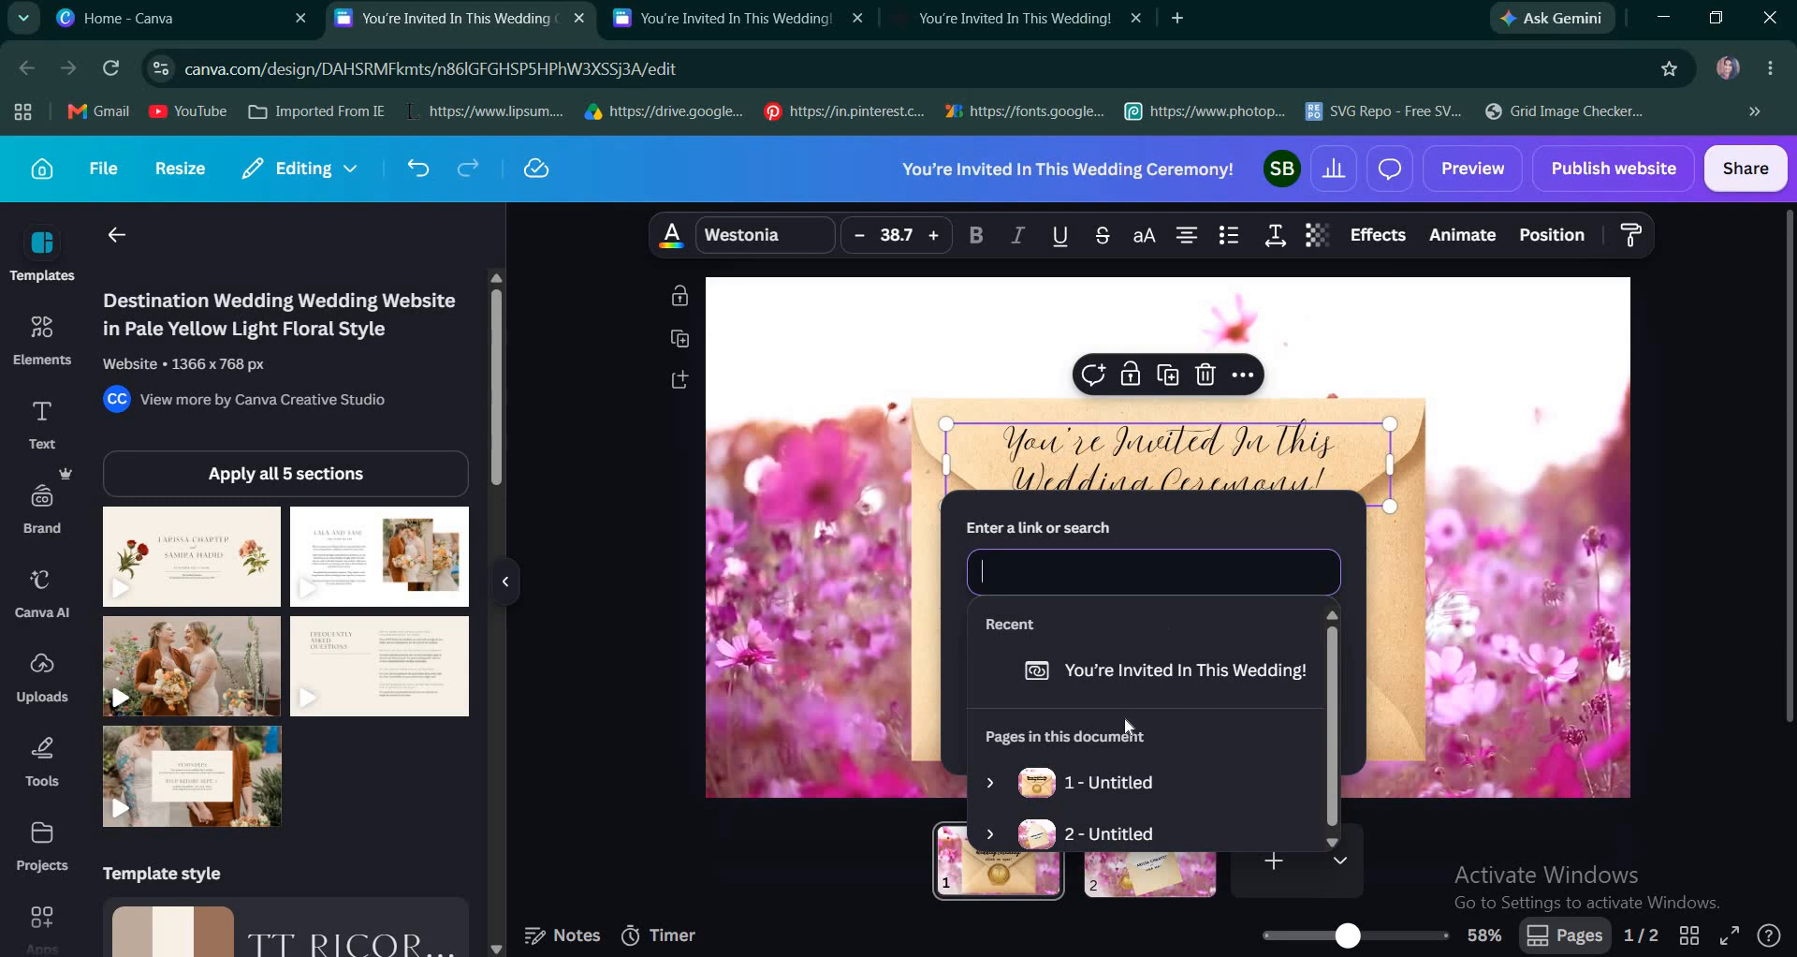
click(1091, 833)
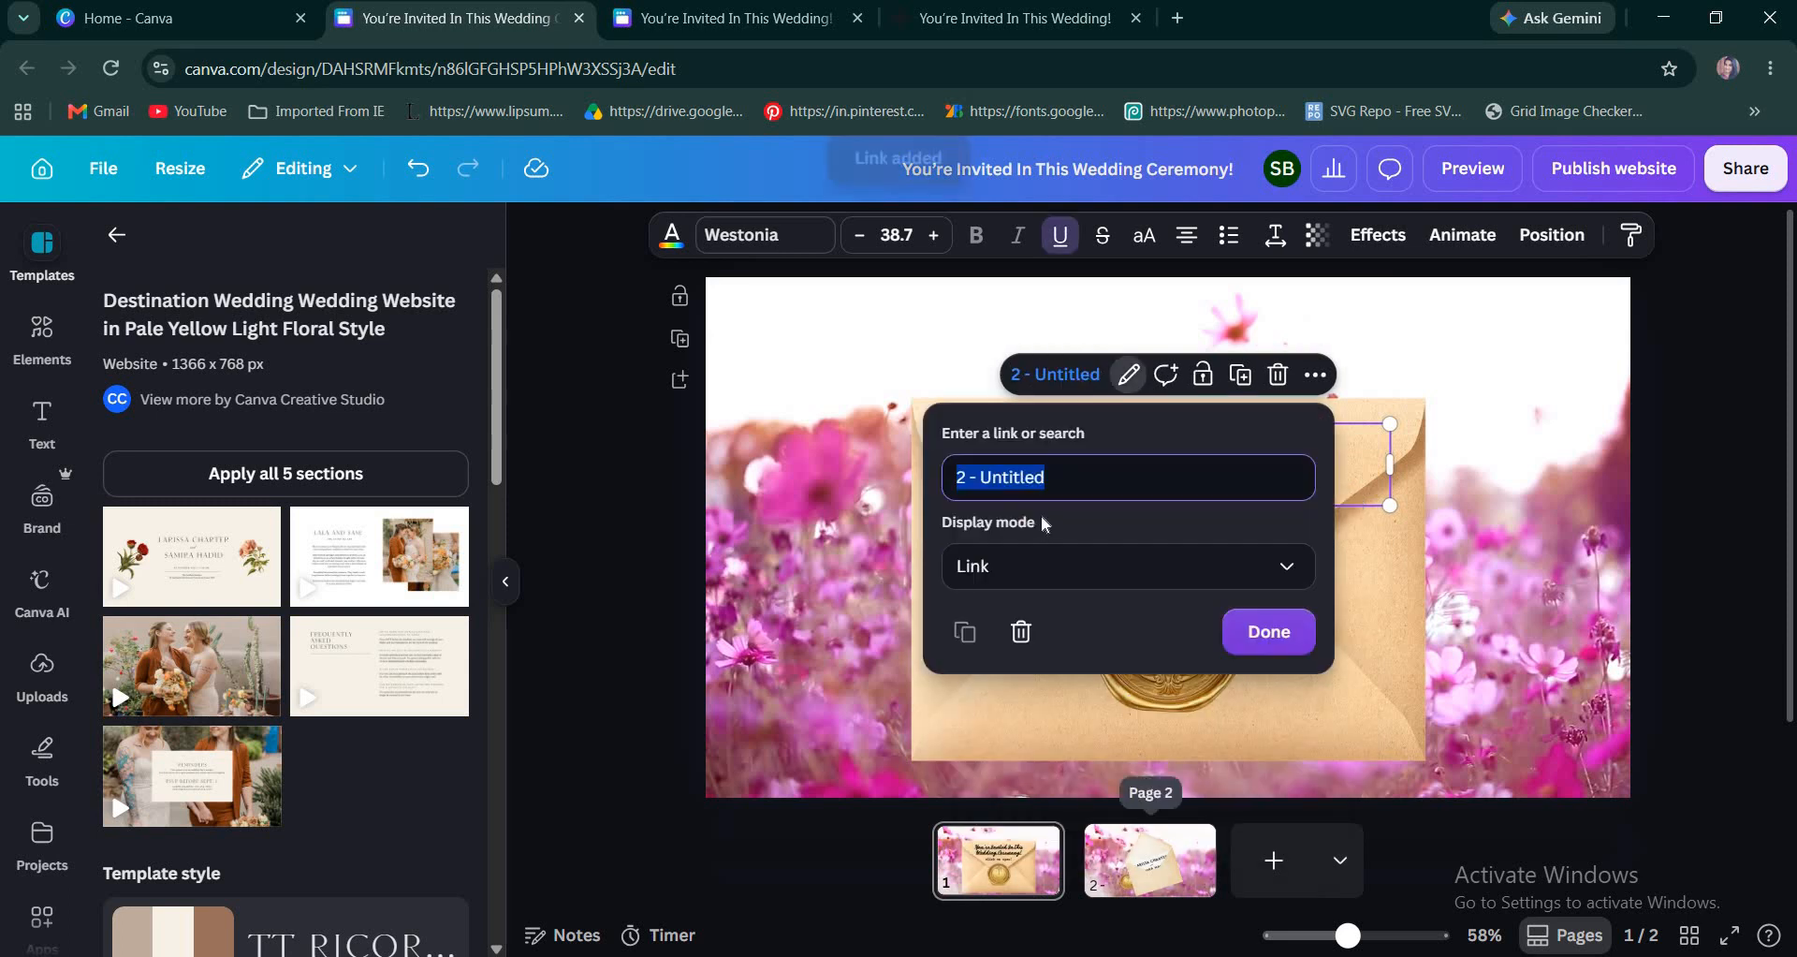
click(1271, 633)
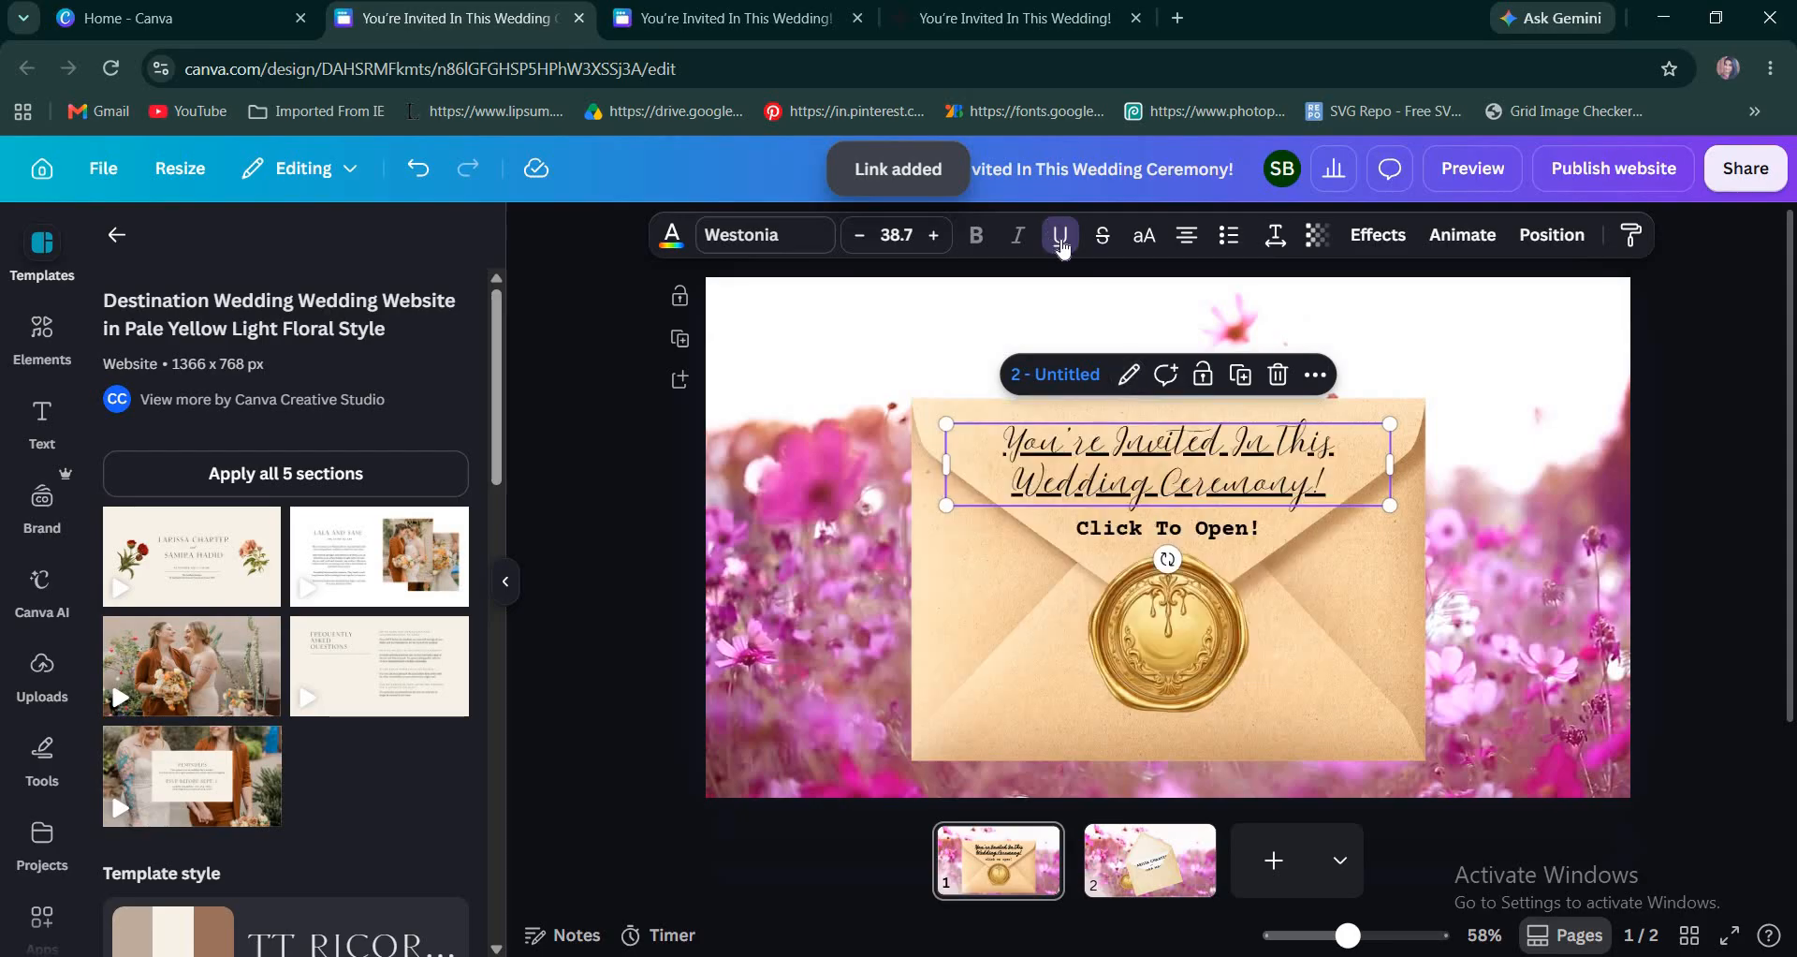
click(1061, 239)
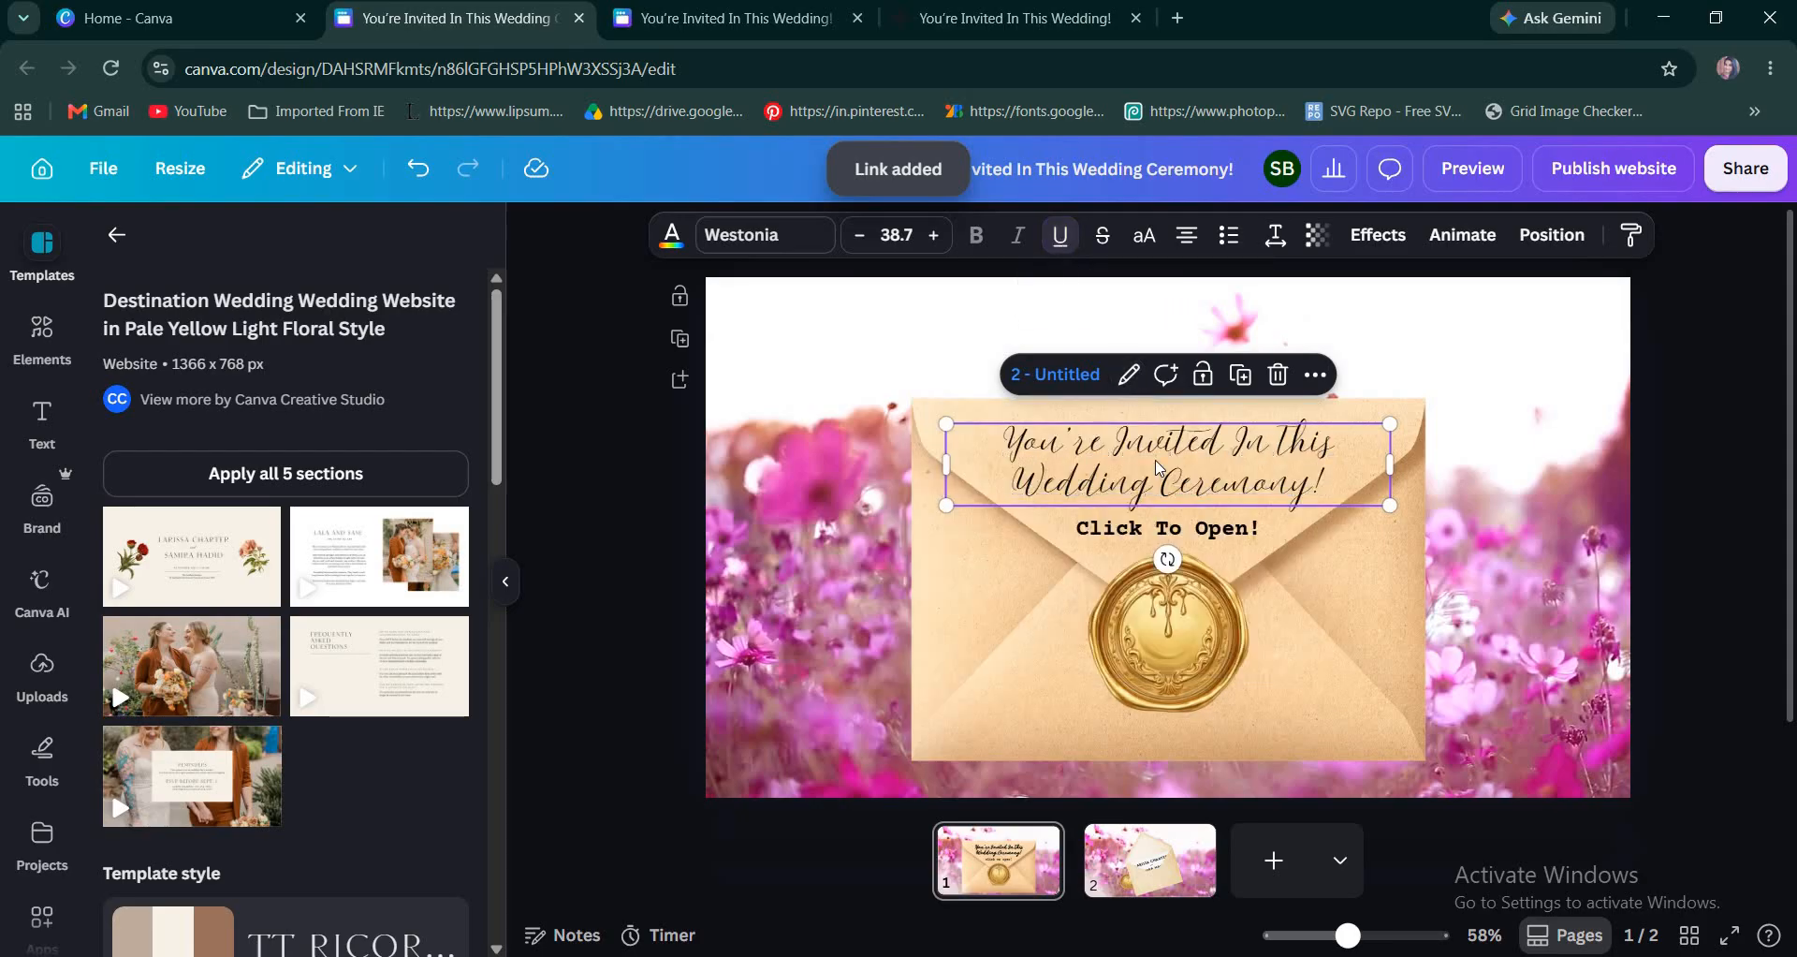
Link the "Click To Open!" text to page 2 and remove its underline.
click(1224, 543)
right_click(1224, 543)
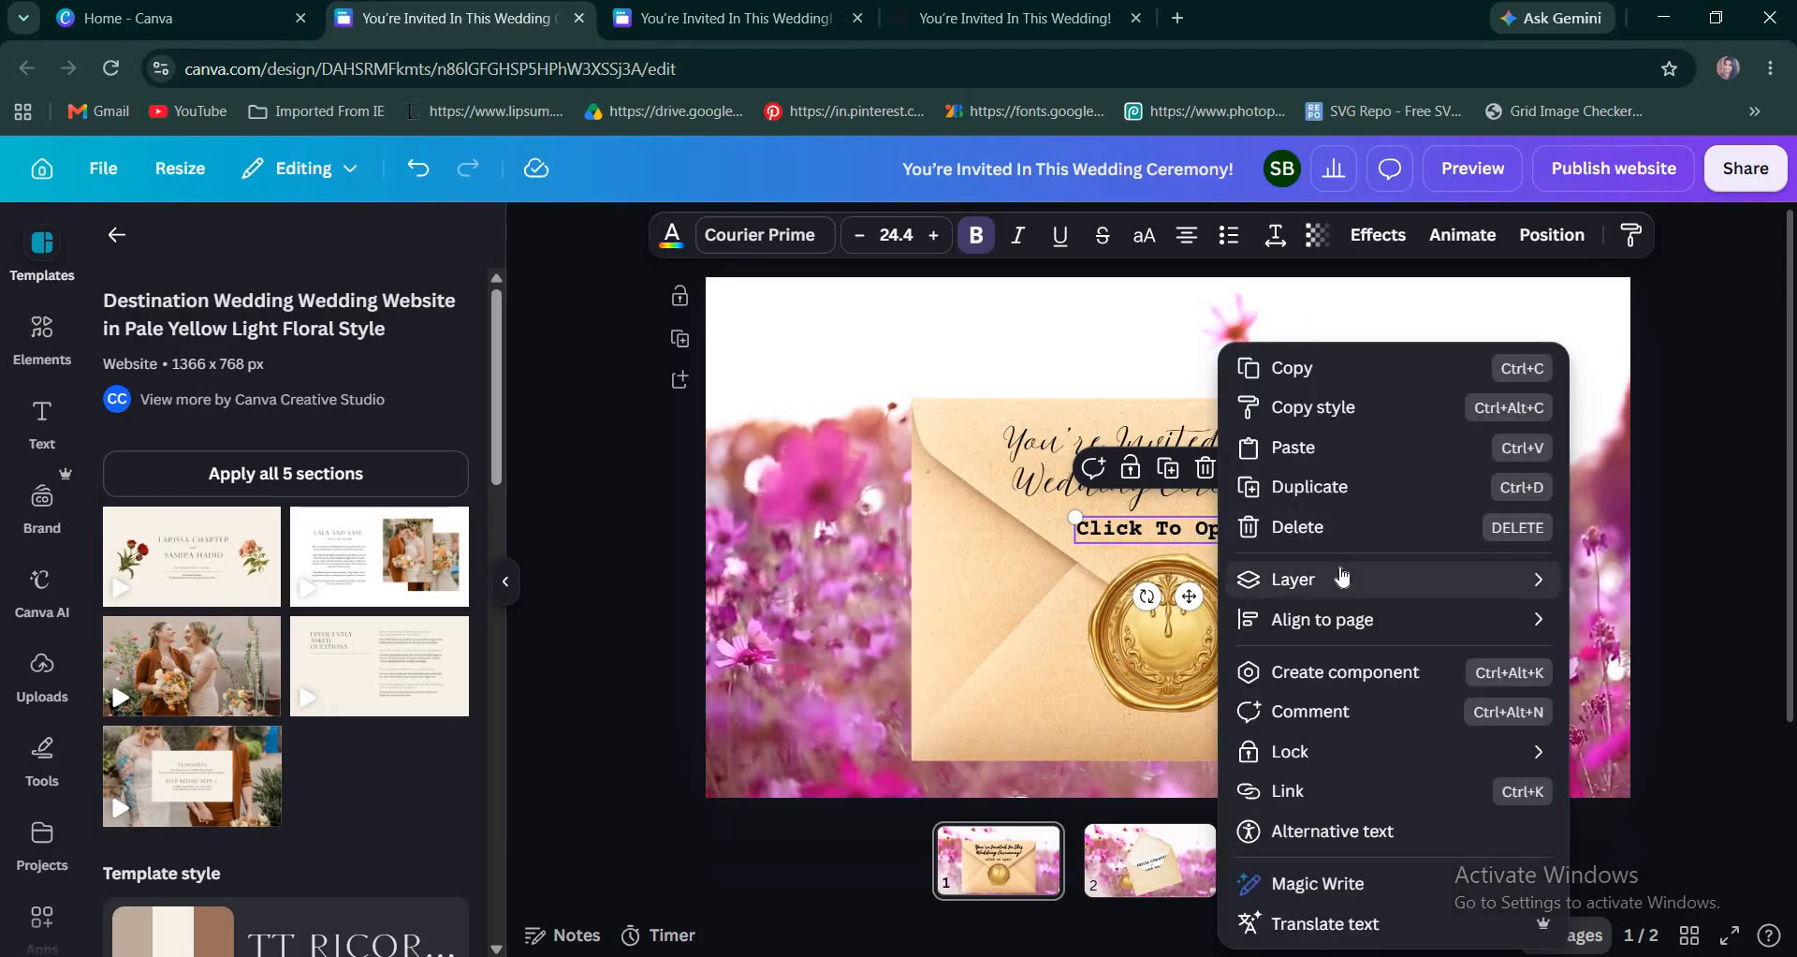
mouse_move(1342, 578)
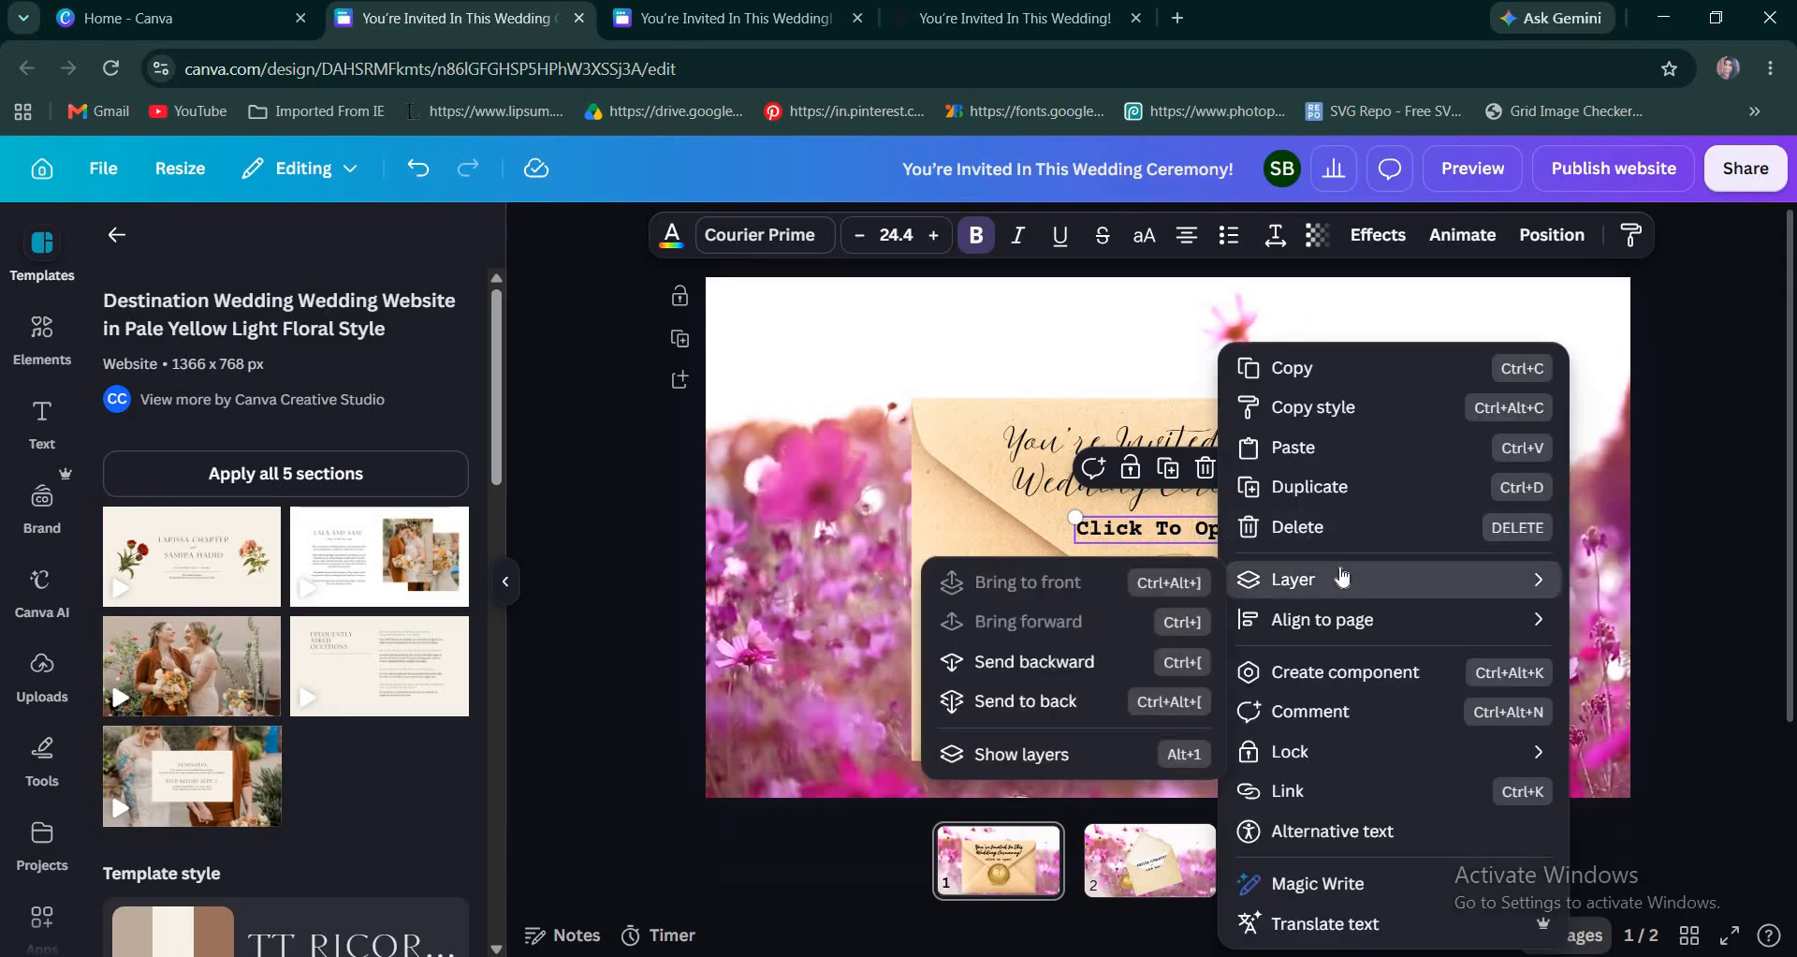
click(1308, 794)
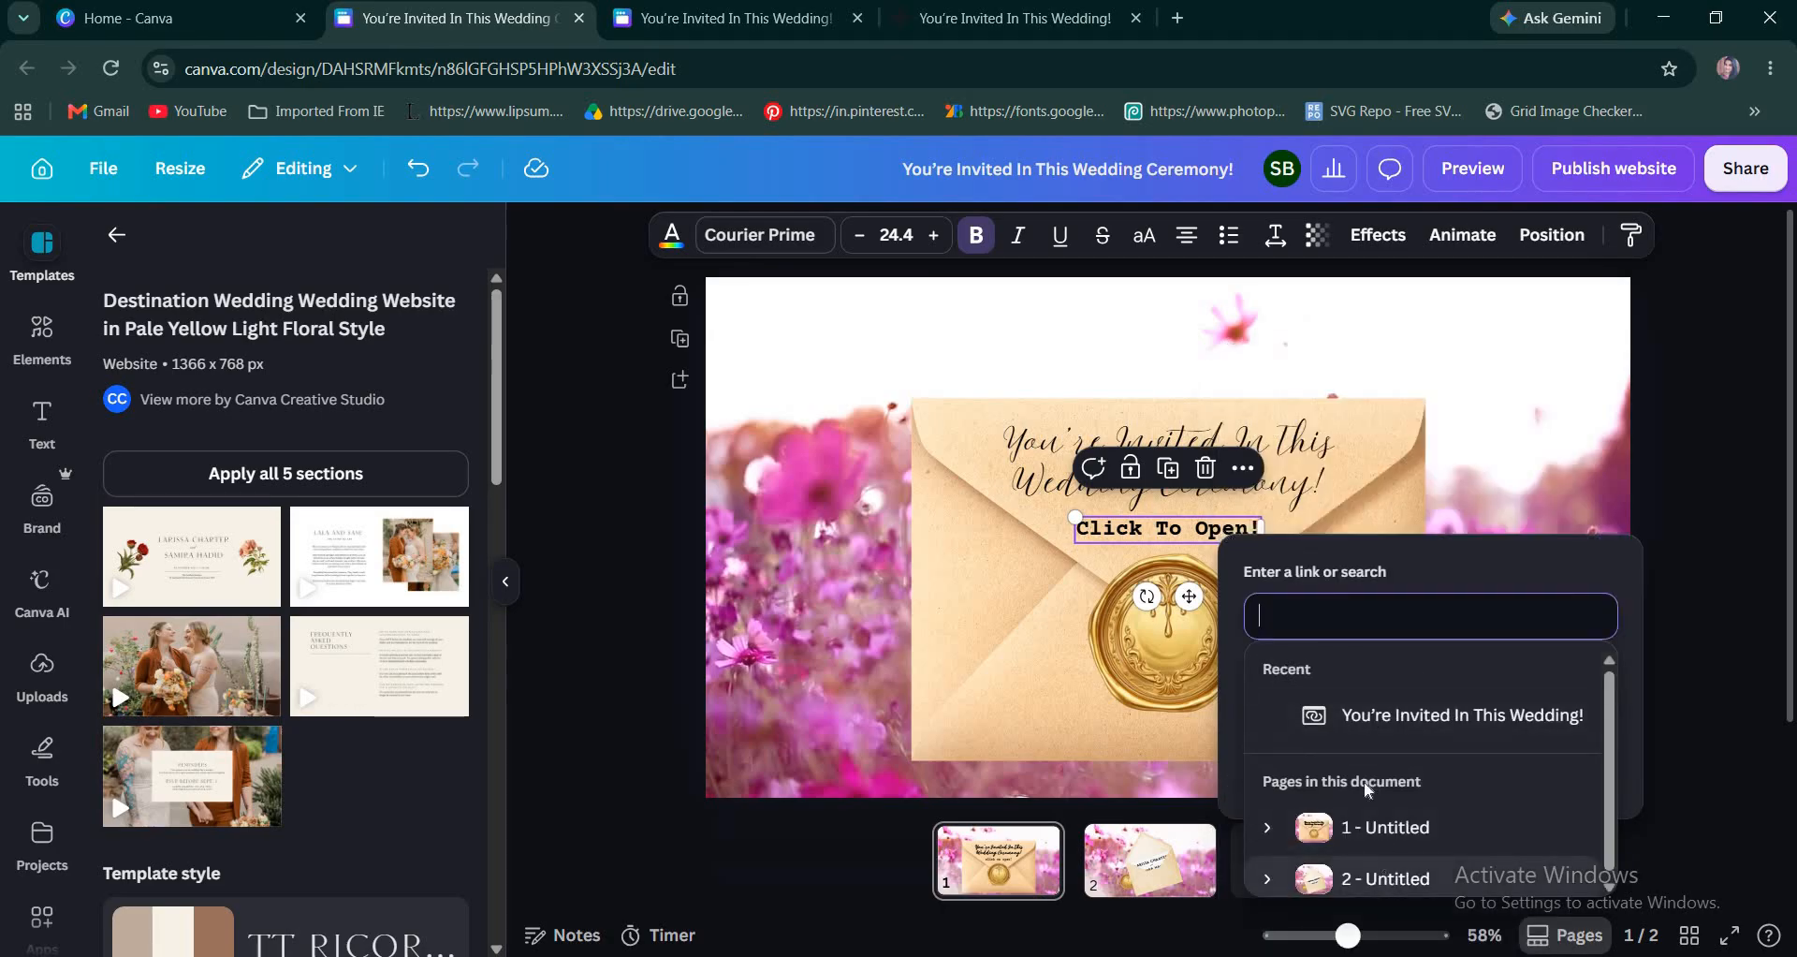
click(1390, 878)
click(1269, 725)
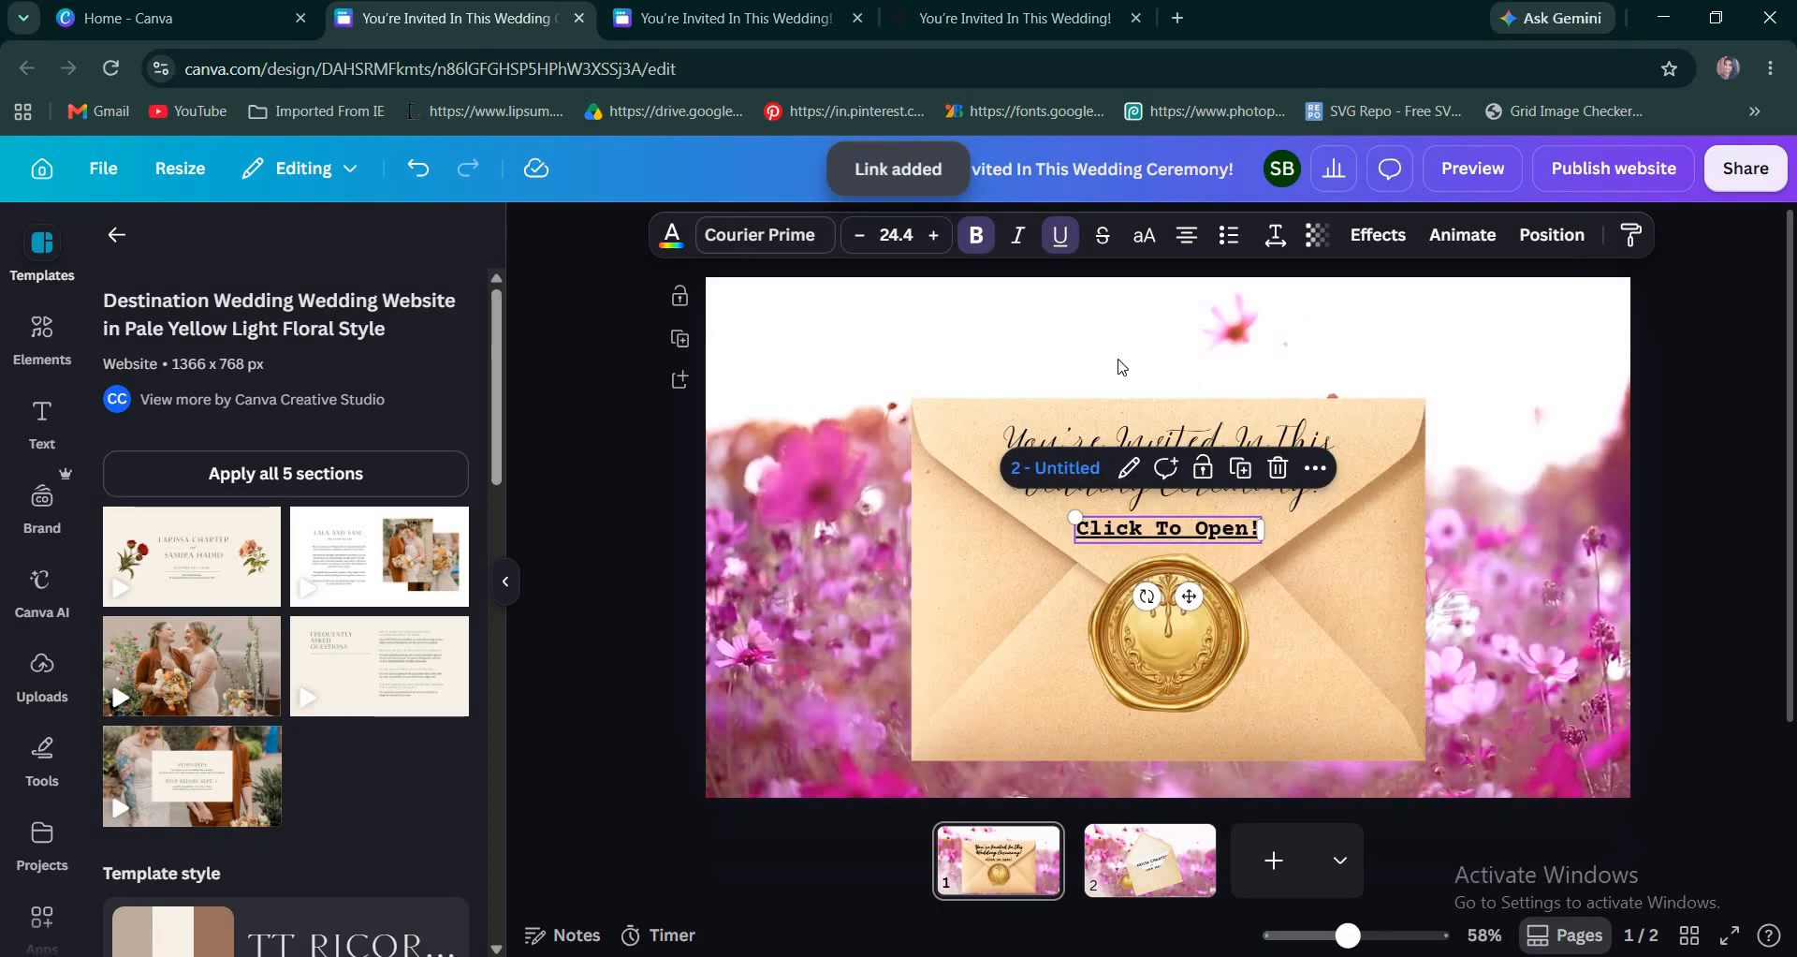
click(1061, 236)
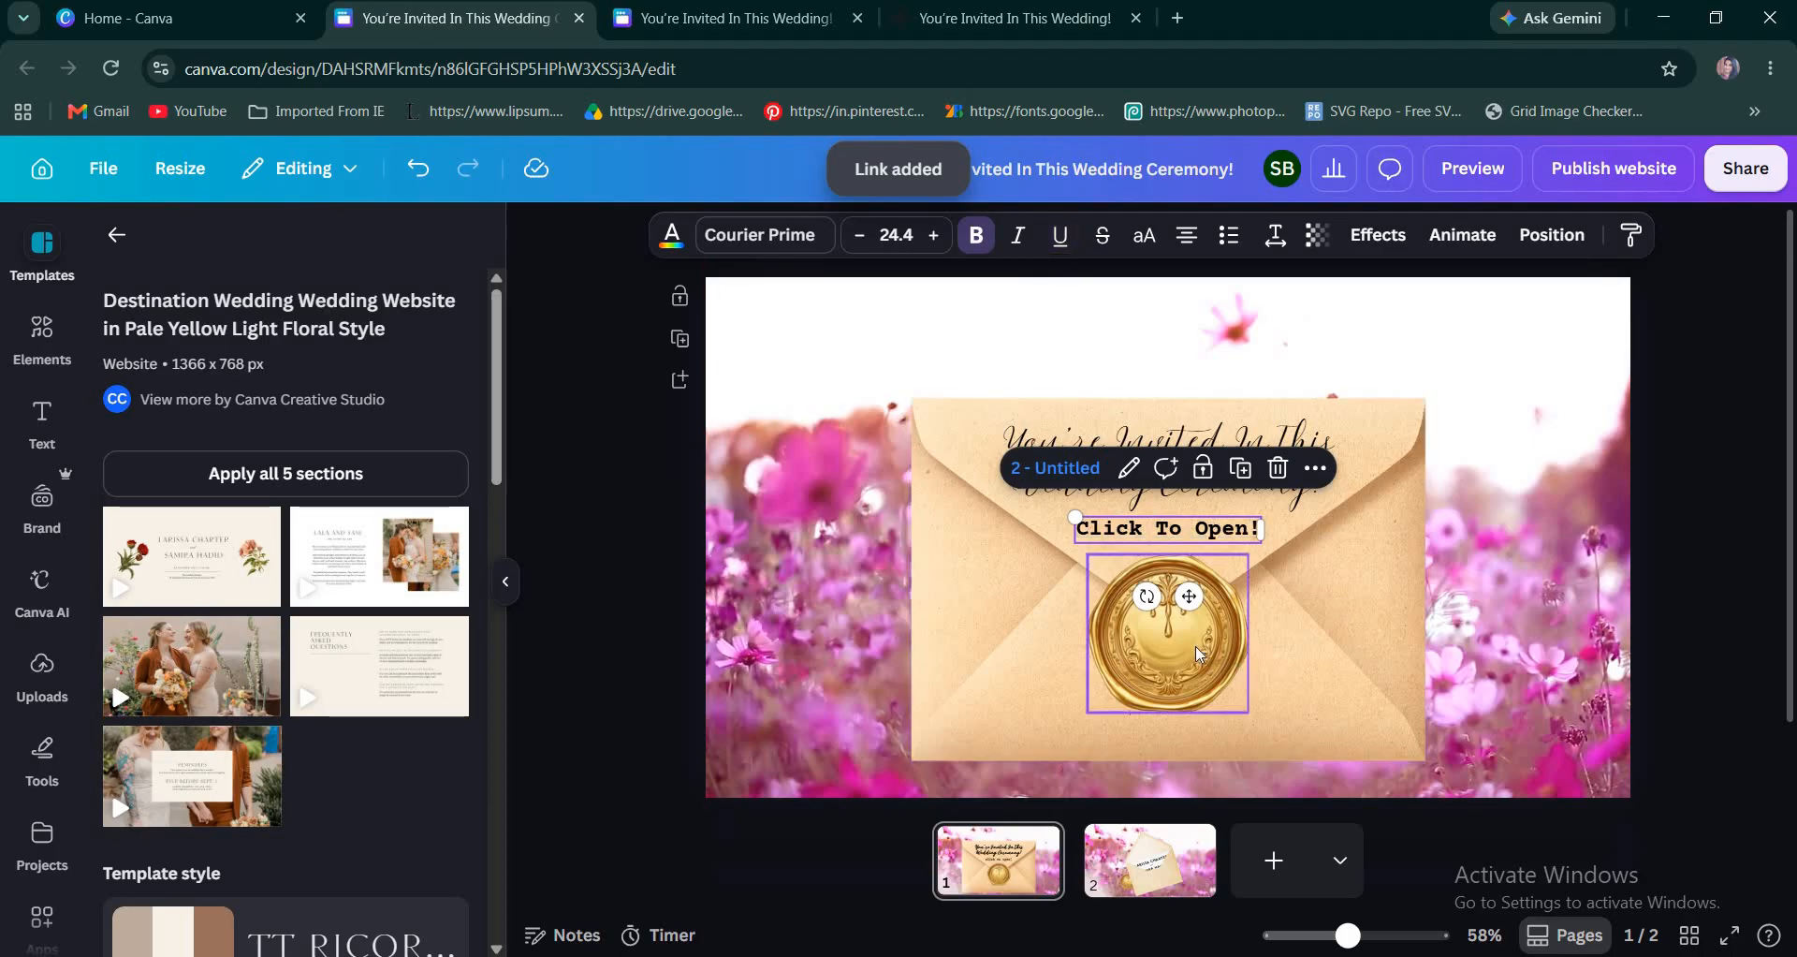
Link the gold wax seal on page 1 to page 2.
click(1201, 653)
right_click(1325, 714)
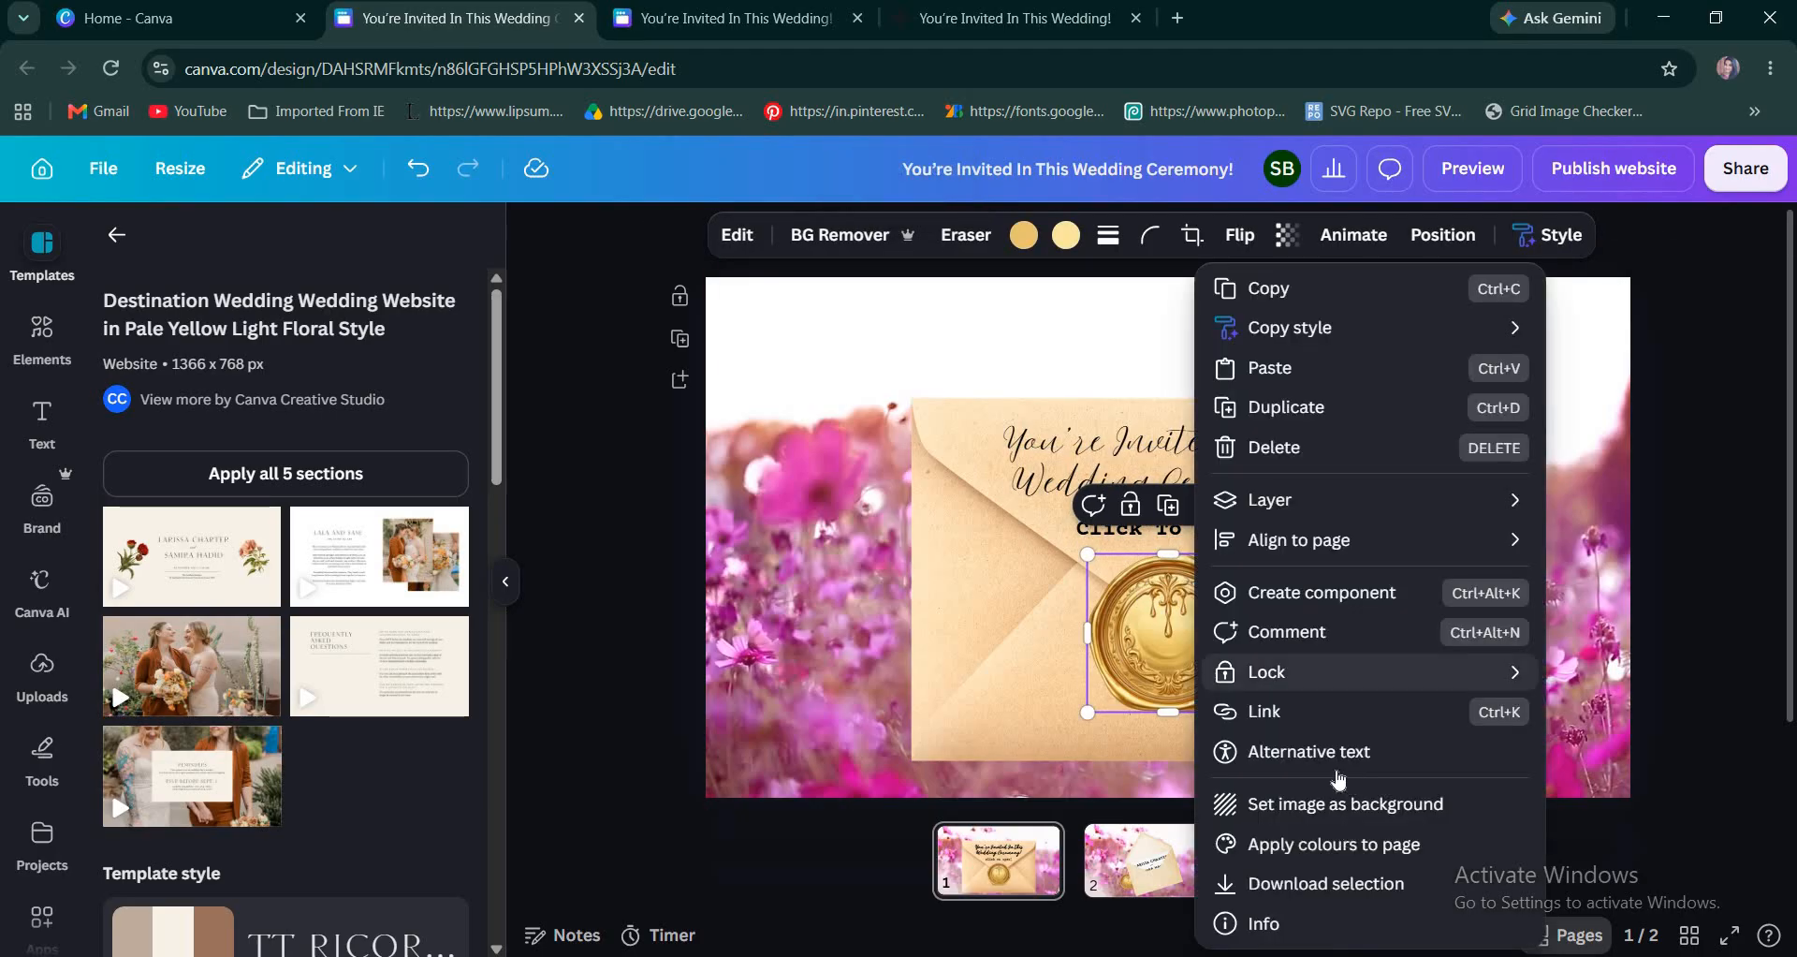
click(1316, 711)
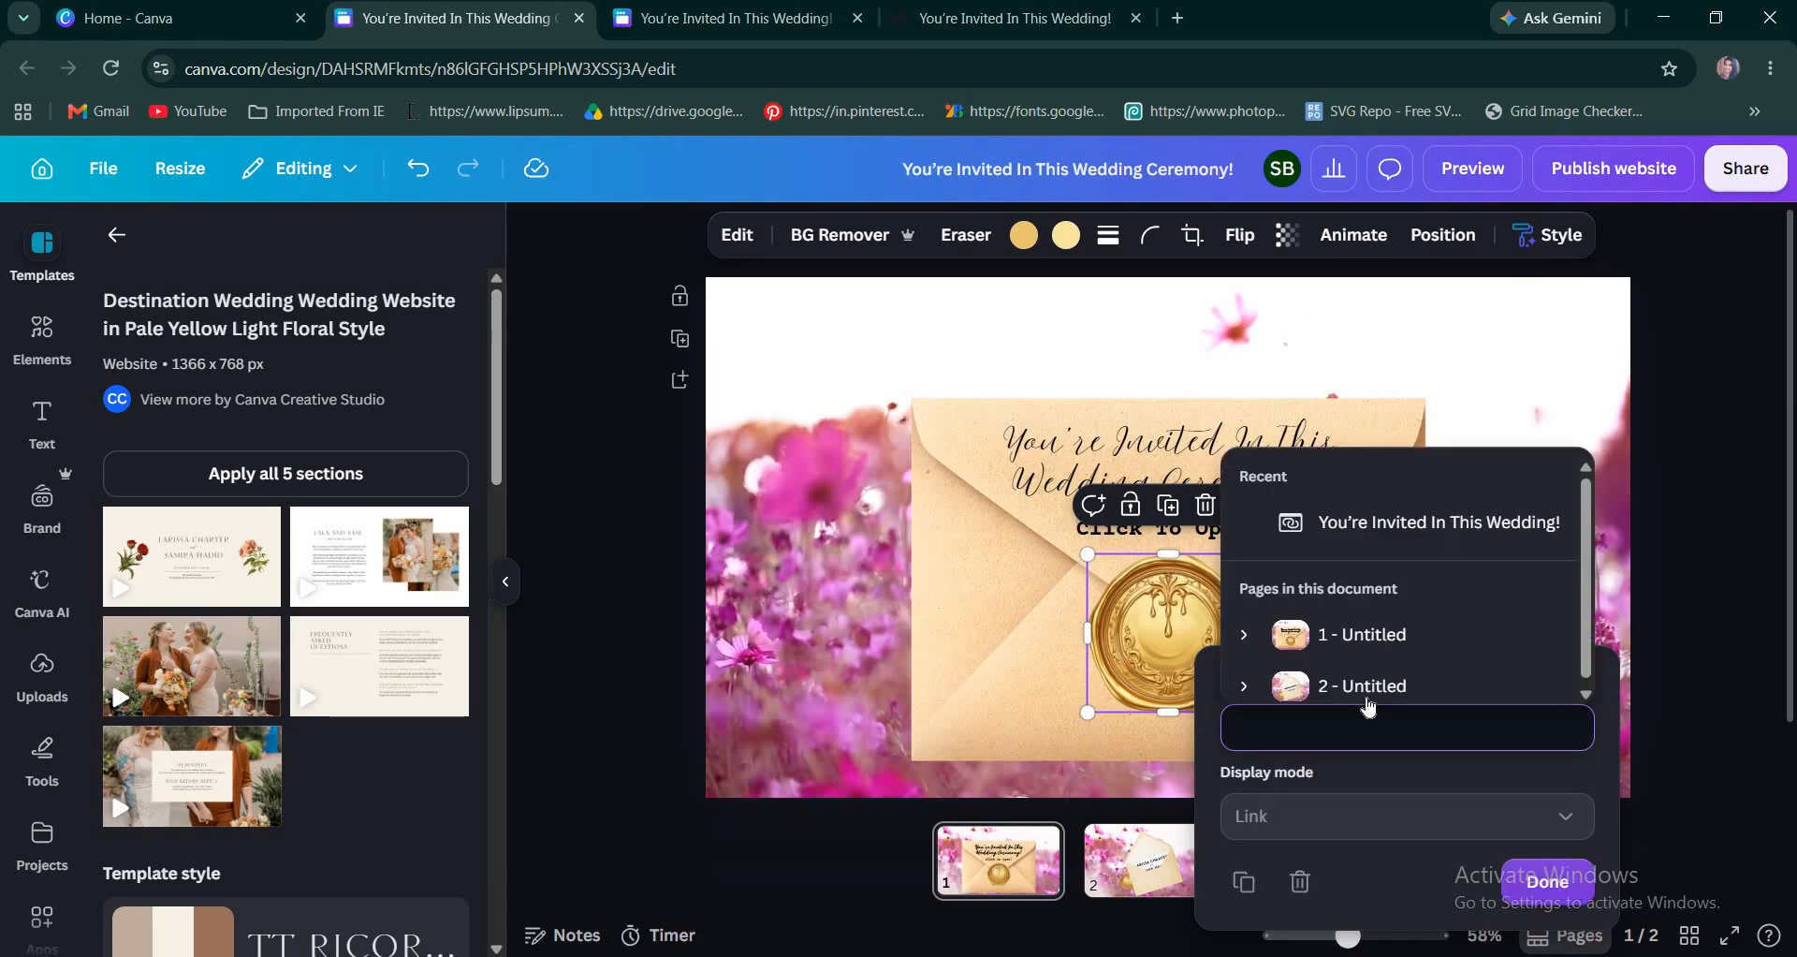
click(1540, 912)
click(1375, 698)
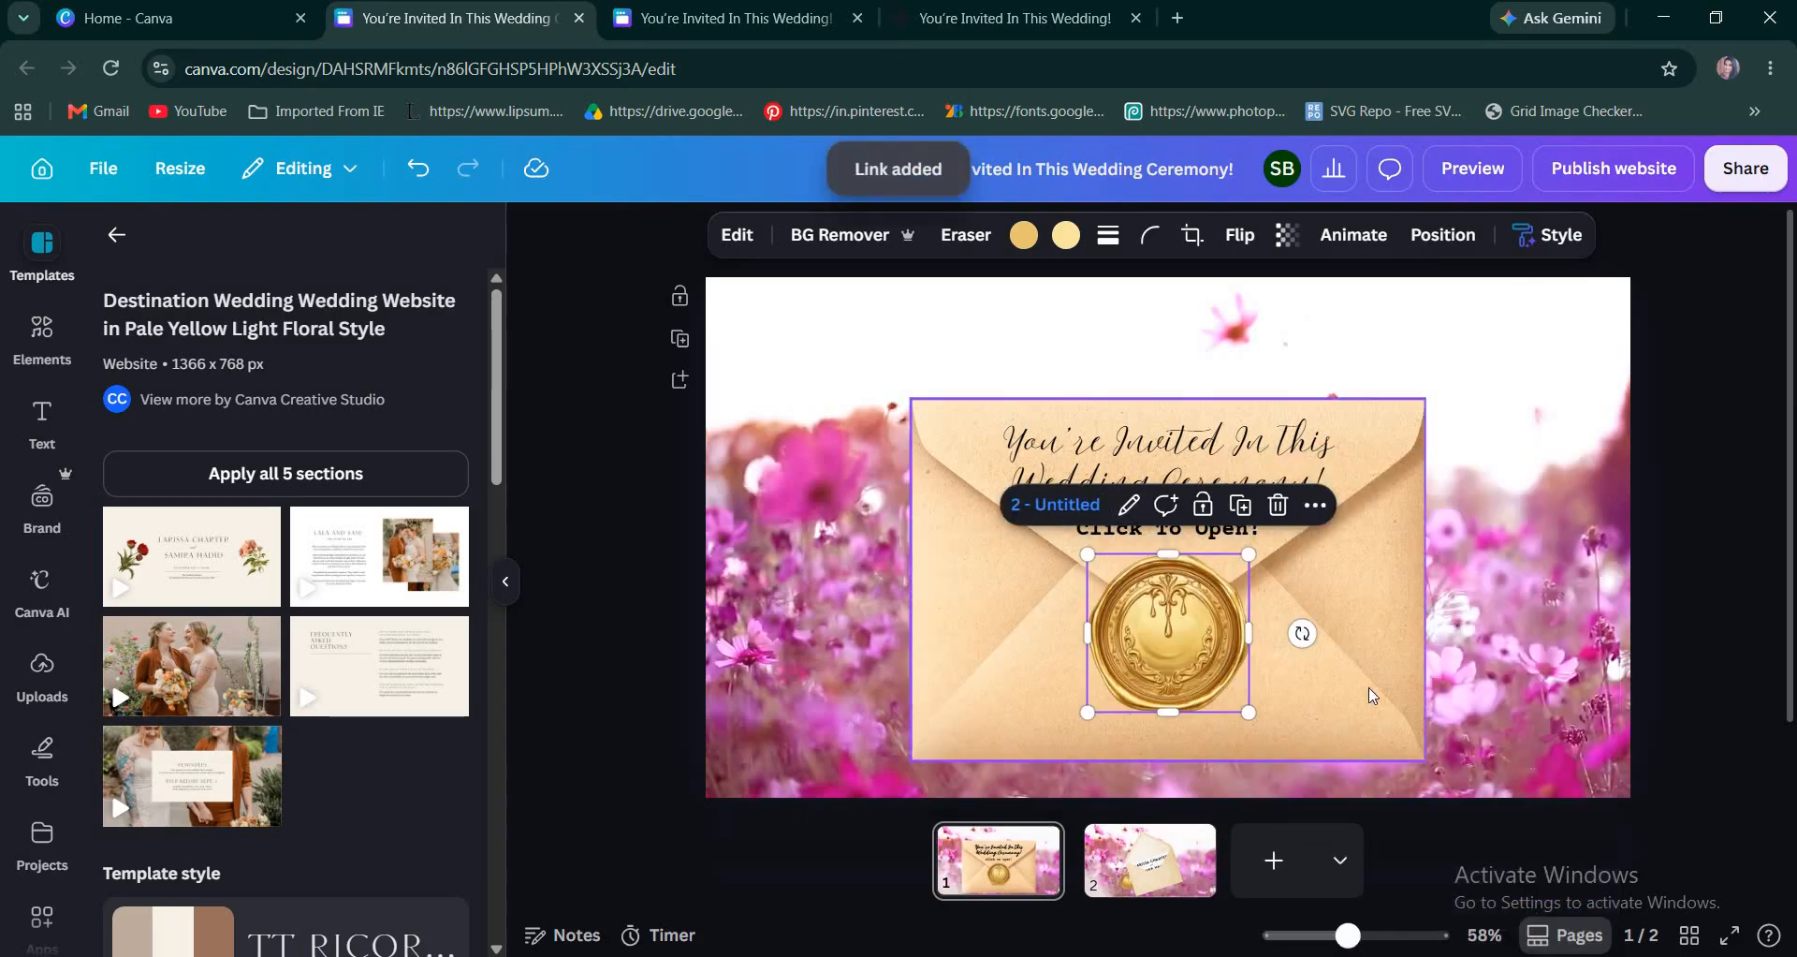
Link the closed envelope image on page 1 to page 2.
right_click(1484, 502)
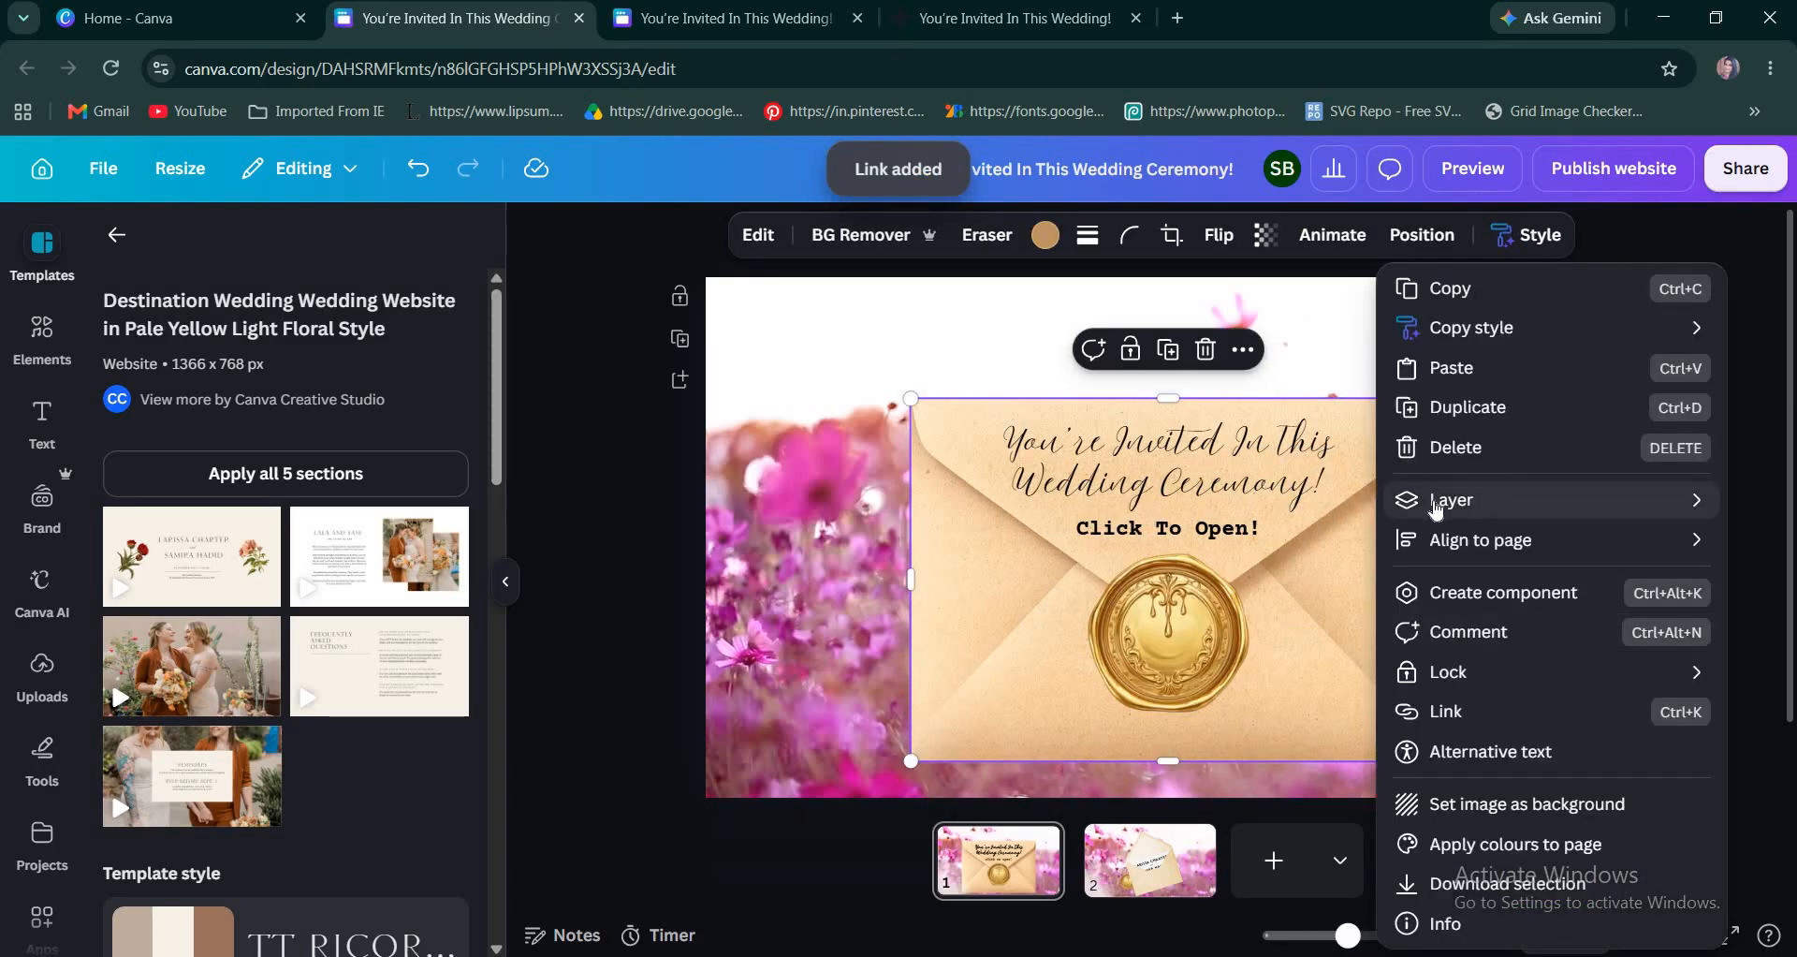
mouse_move(1437, 510)
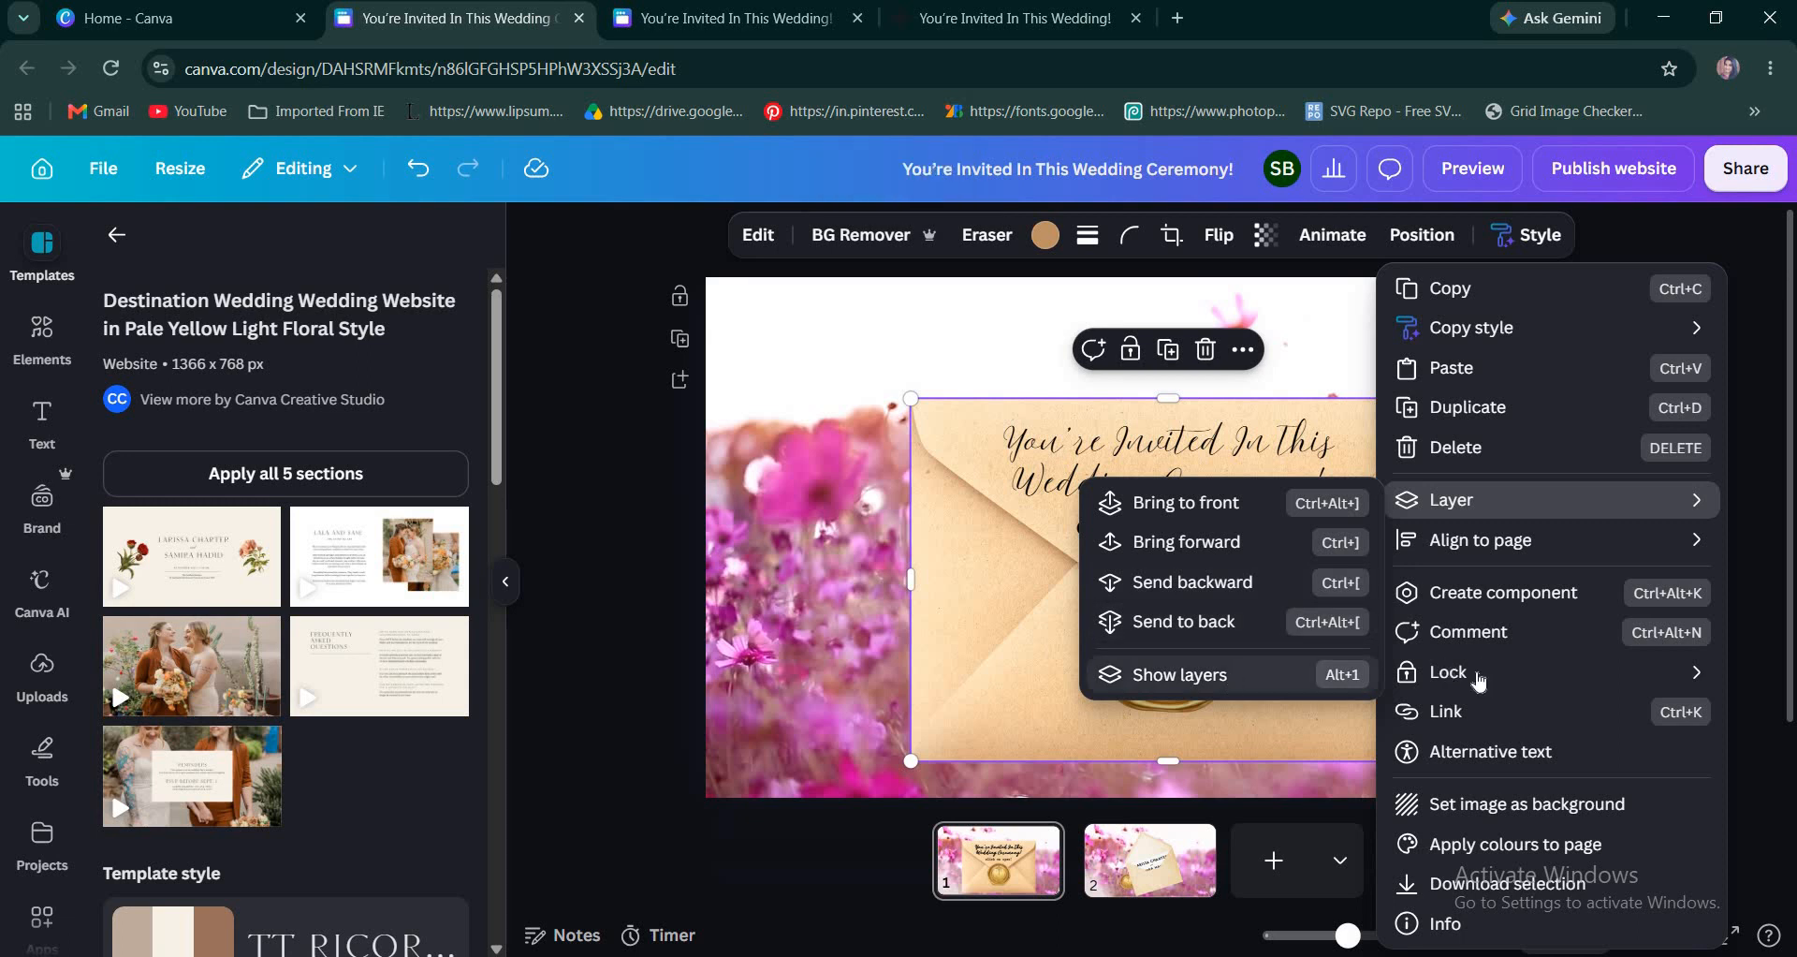
click(1462, 712)
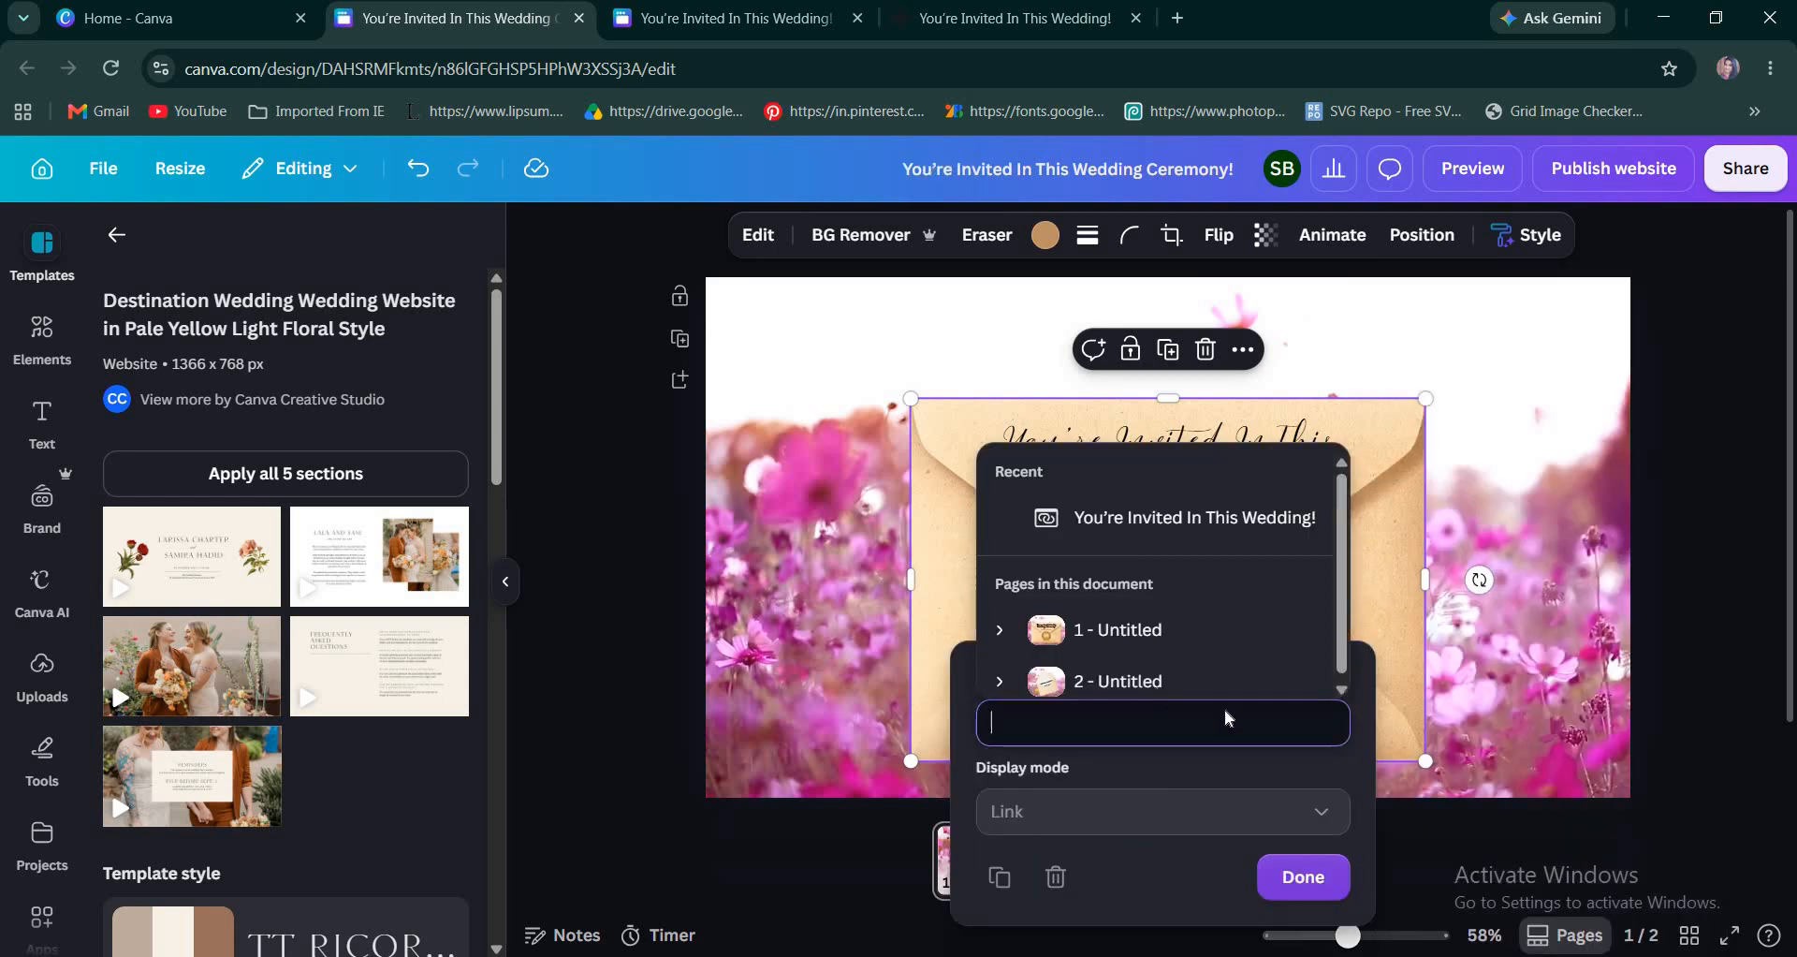
click(1114, 609)
click(1288, 617)
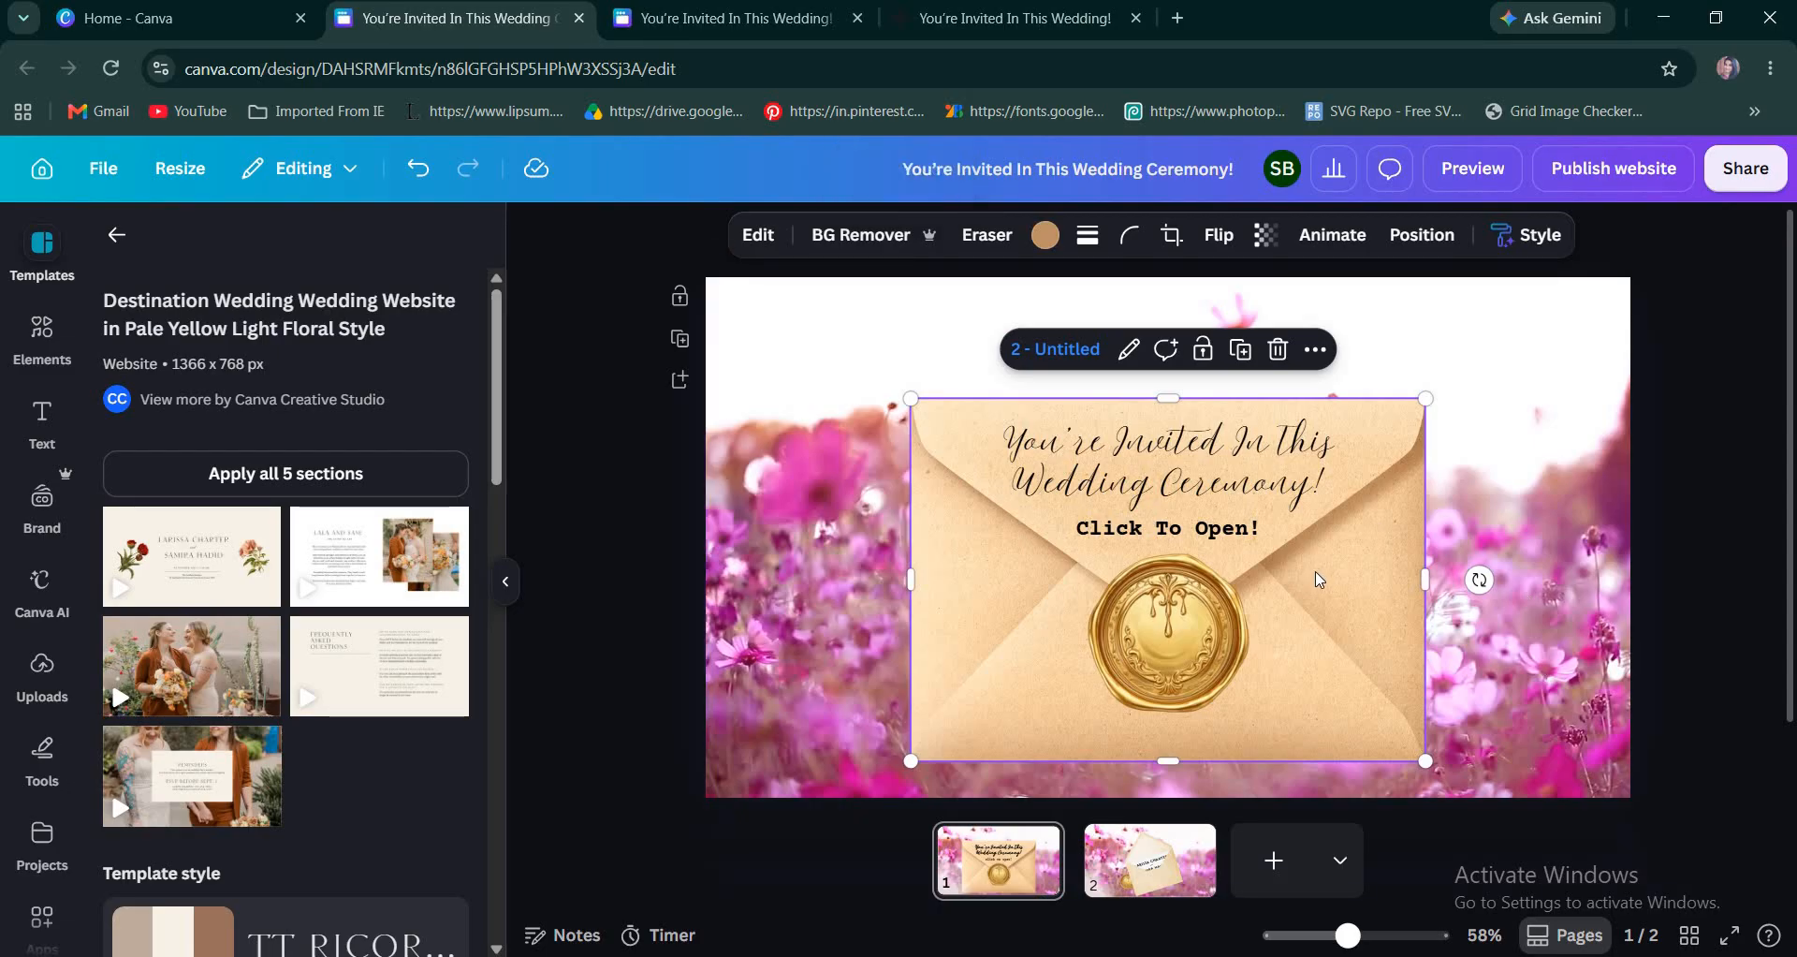
Check pages 1 and 2, and publish the website with the suggested address ending in you-re-invited-in-this-wedding-ceremony.
click(1009, 867)
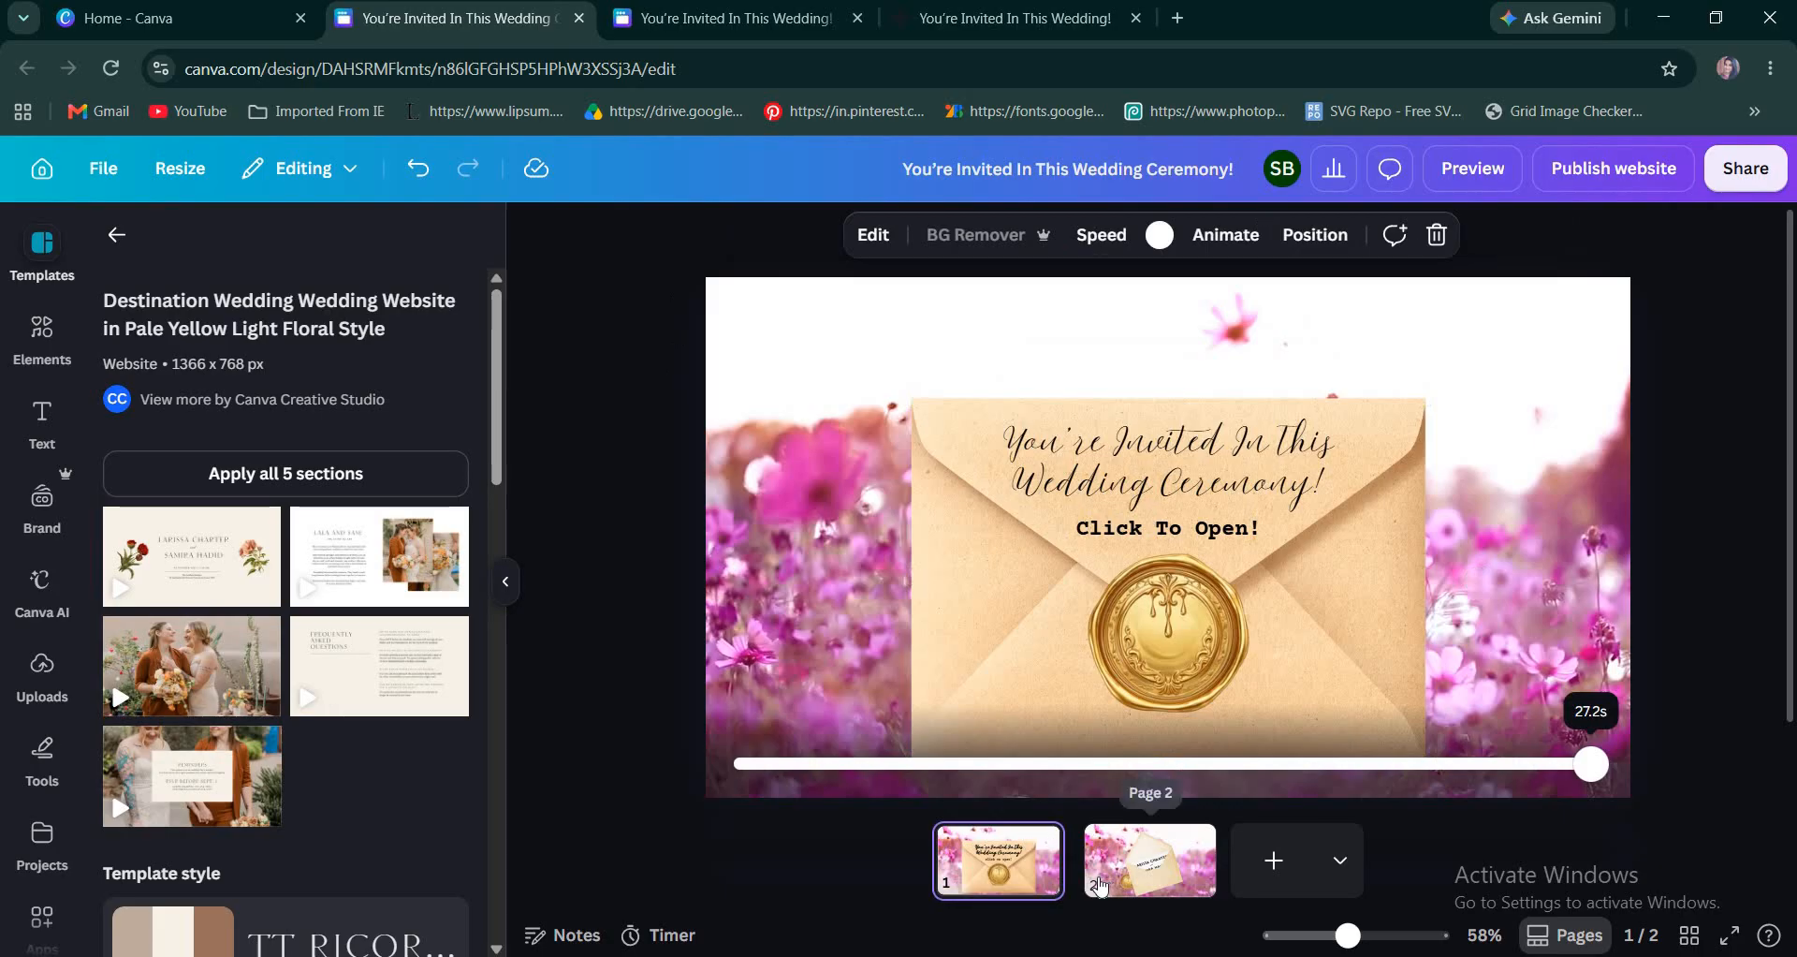
click(1150, 861)
click(1040, 880)
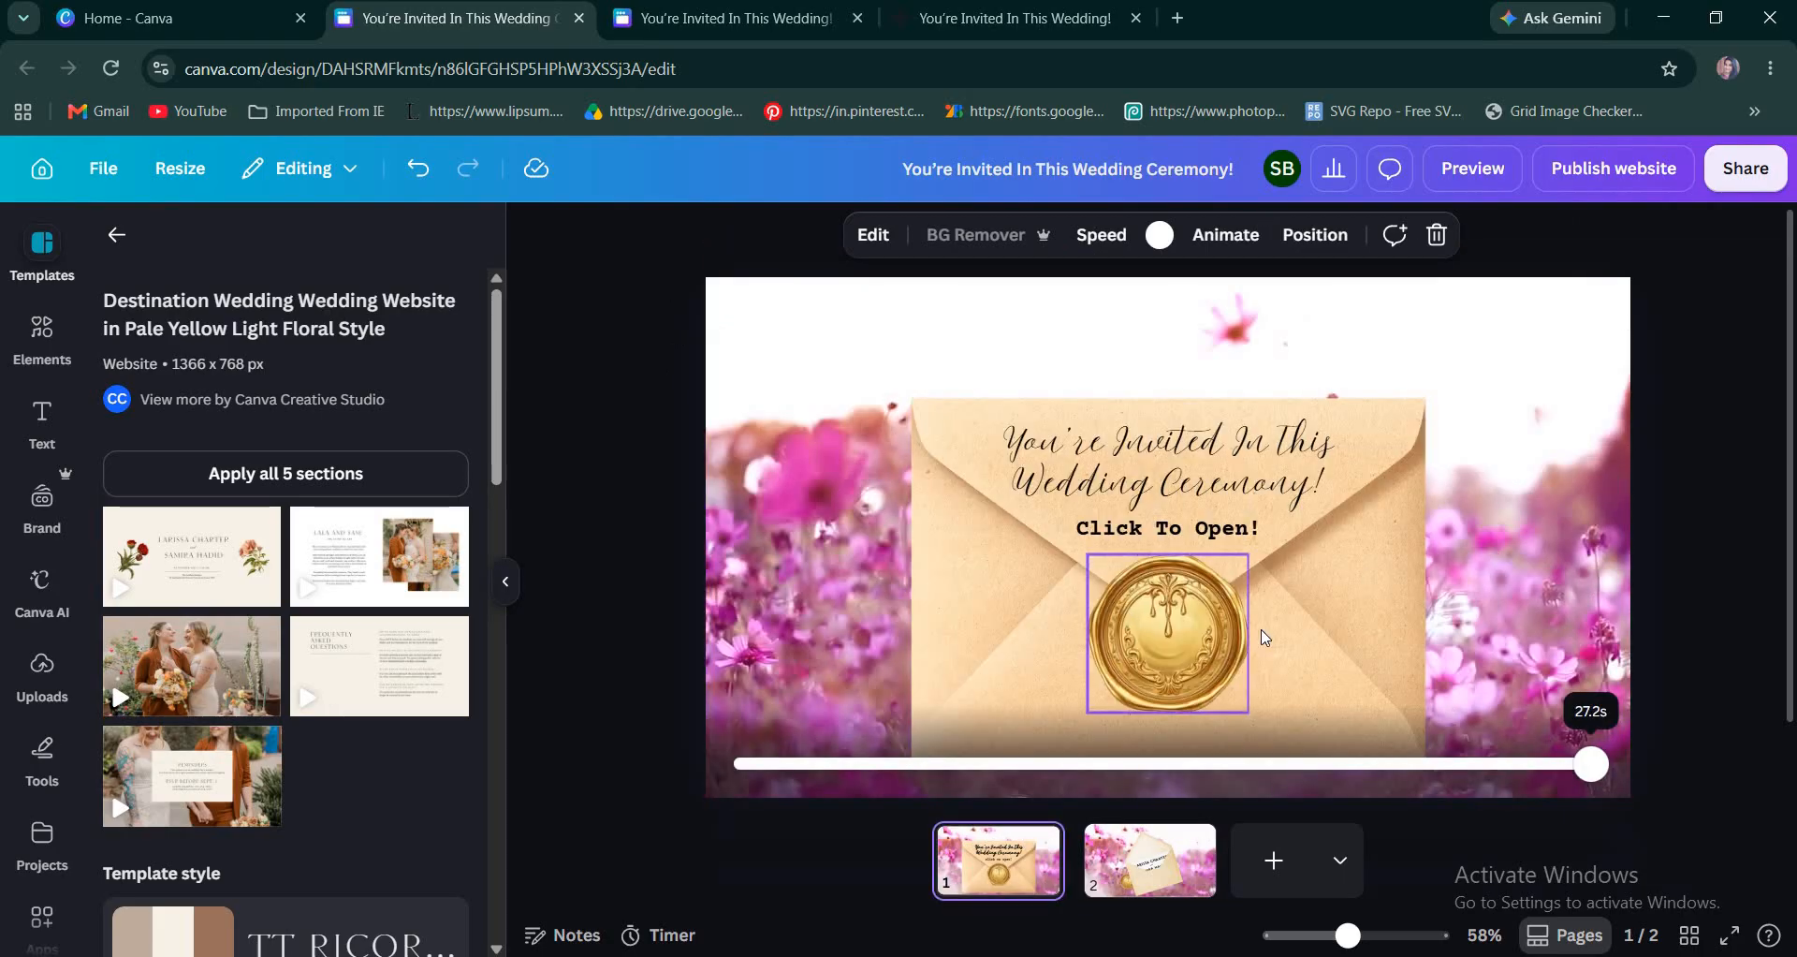
click(1624, 176)
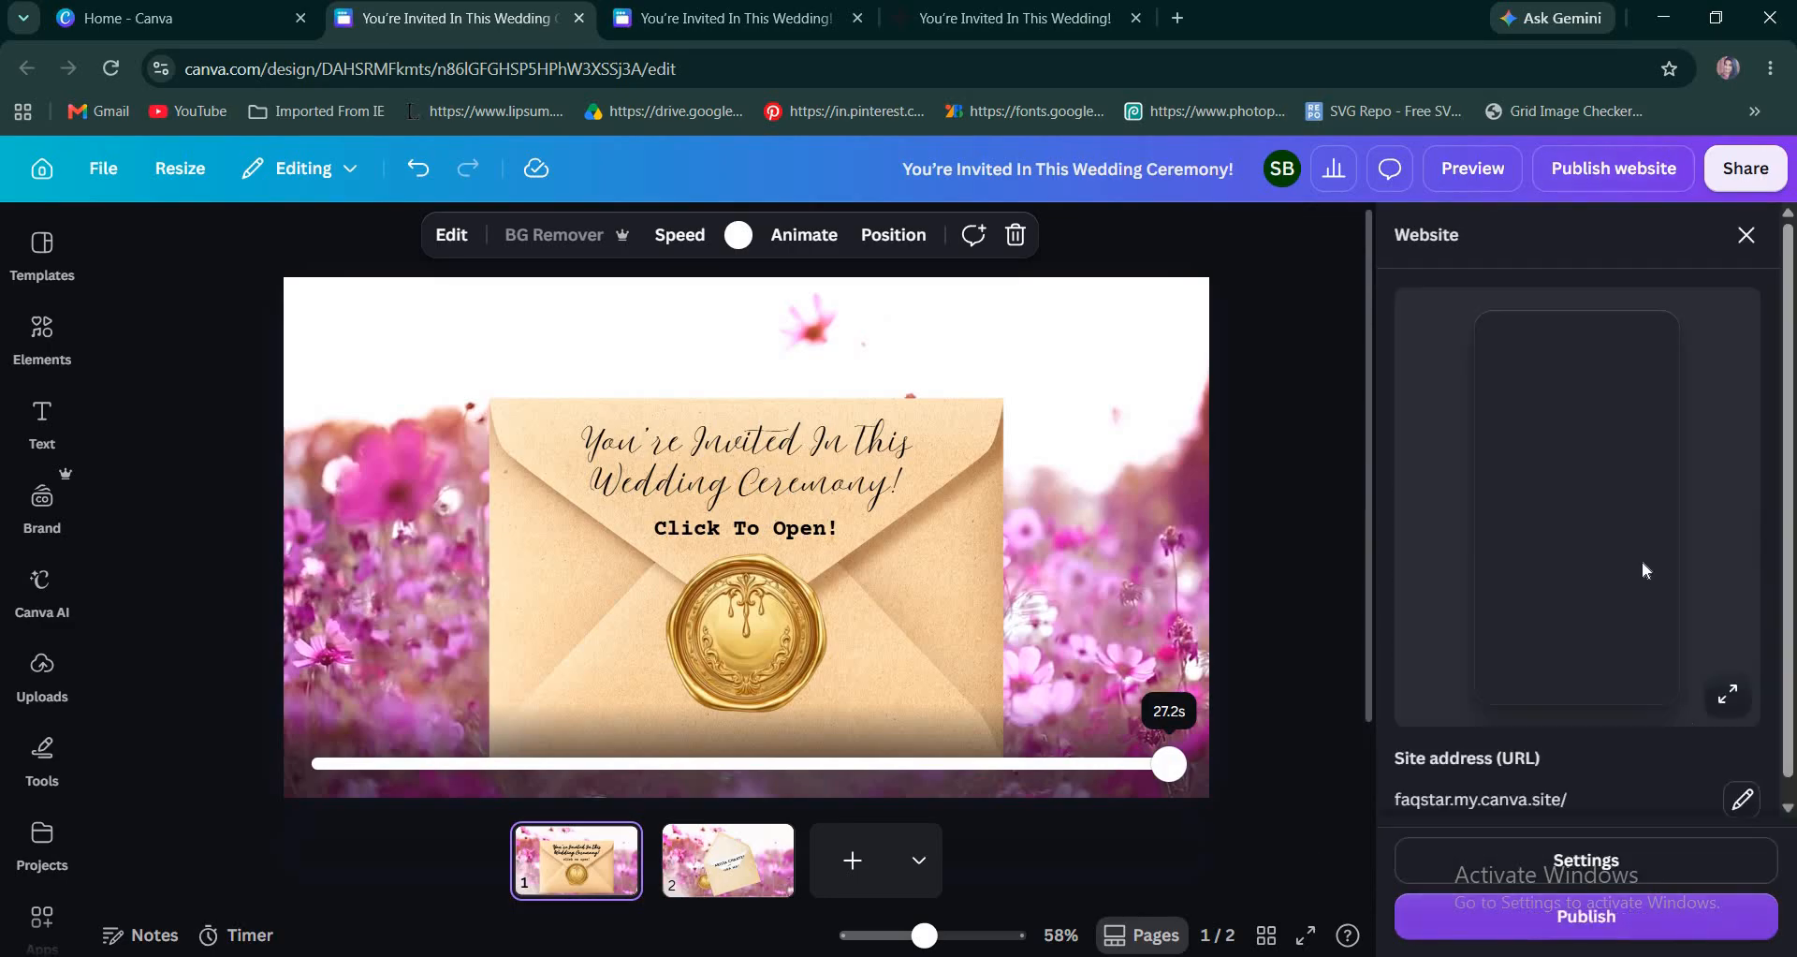
scroll(1644, 733, down, 1)
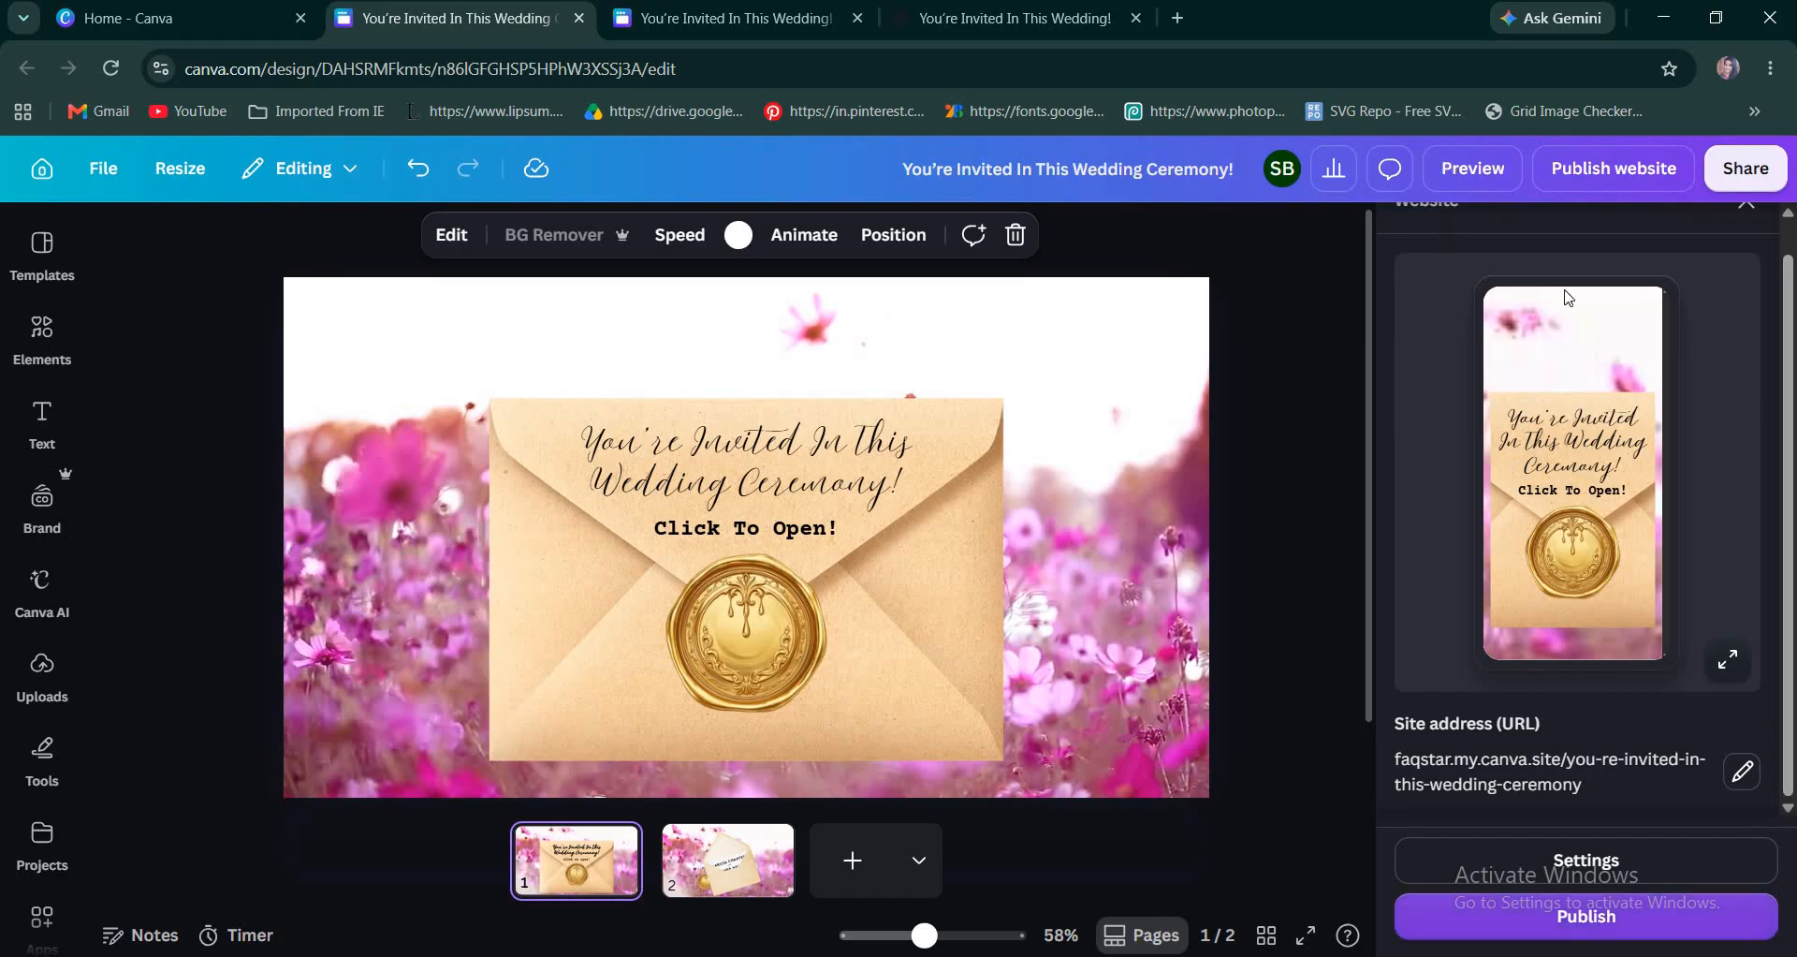
scroll(1655, 665, up, 1)
scroll(1589, 906, down, 1)
click(1637, 925)
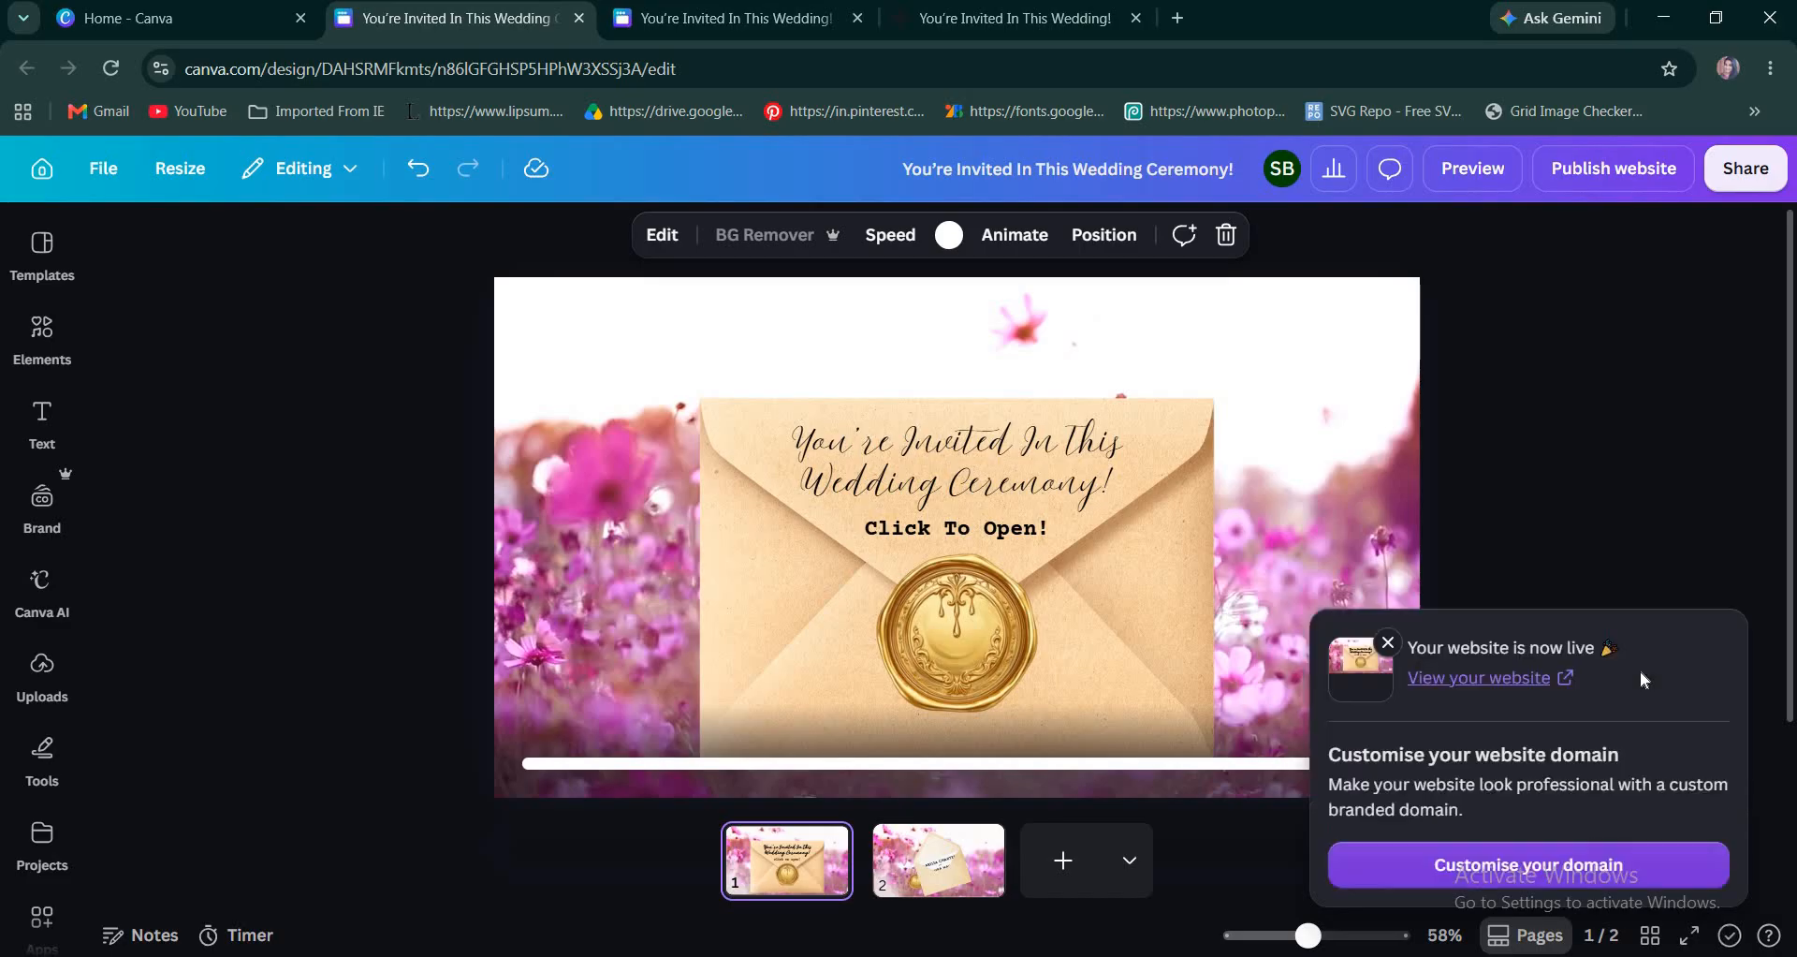
View the live website, test the envelope's link to the opened invitation page, and return to the design.
click(1514, 685)
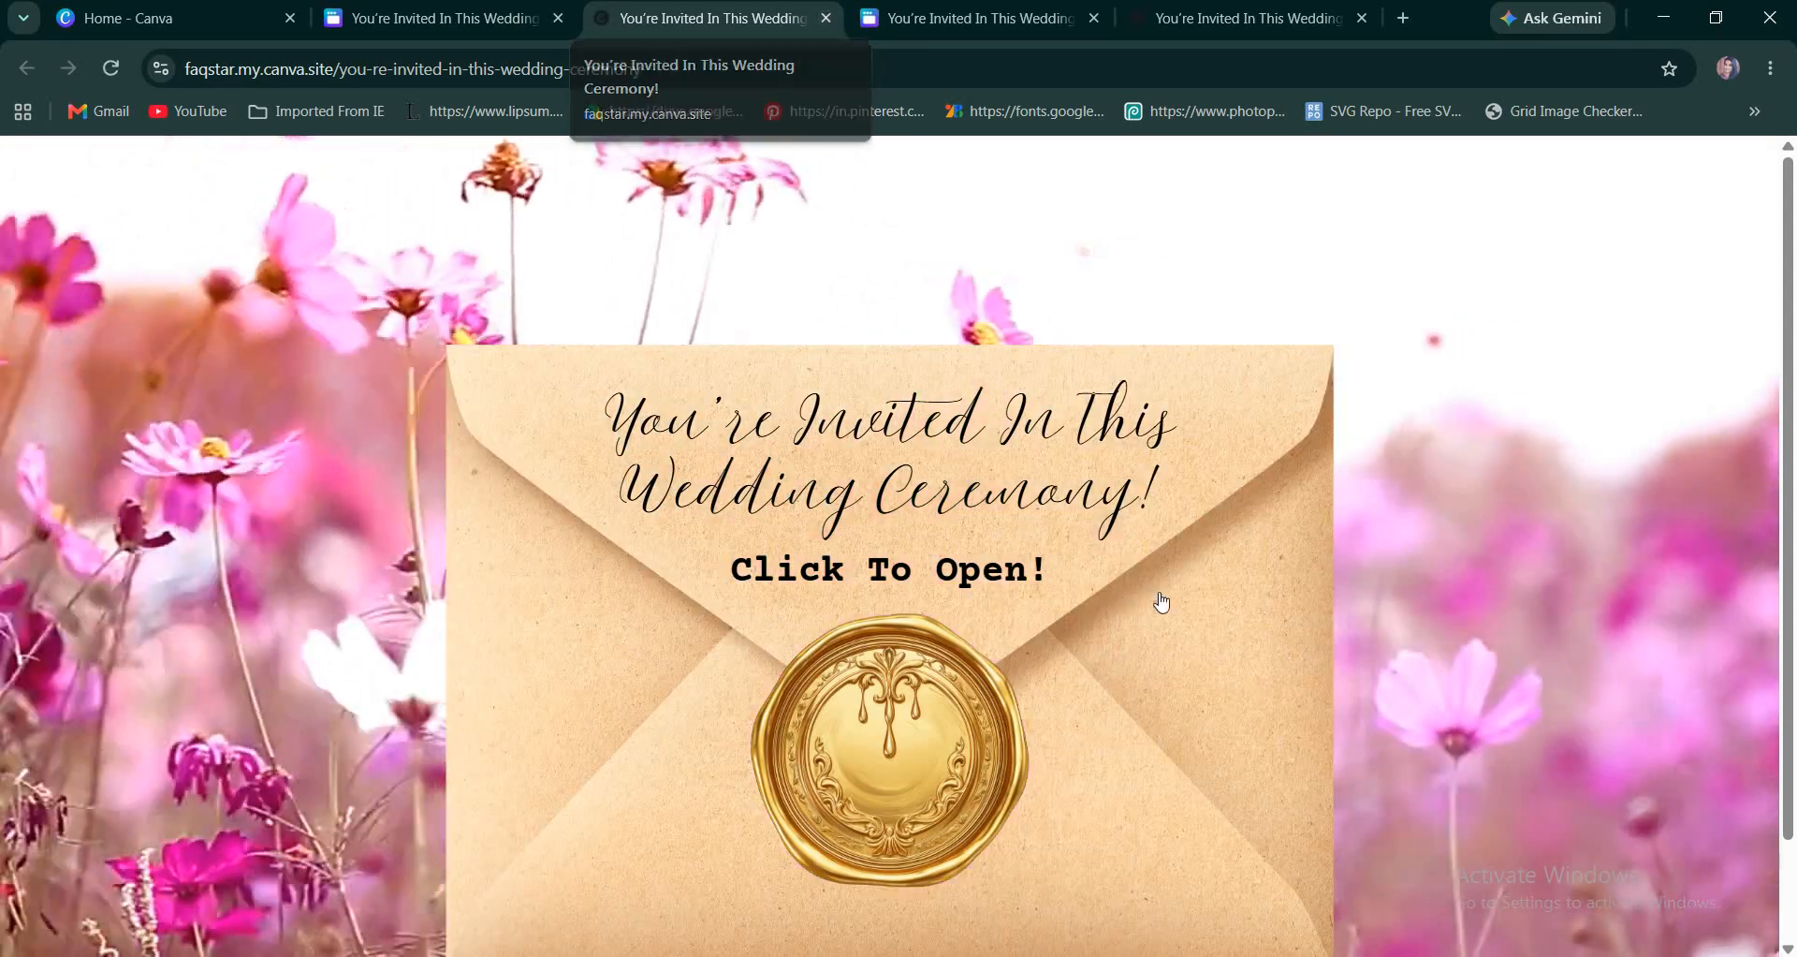
scroll(1359, 651, down, 2)
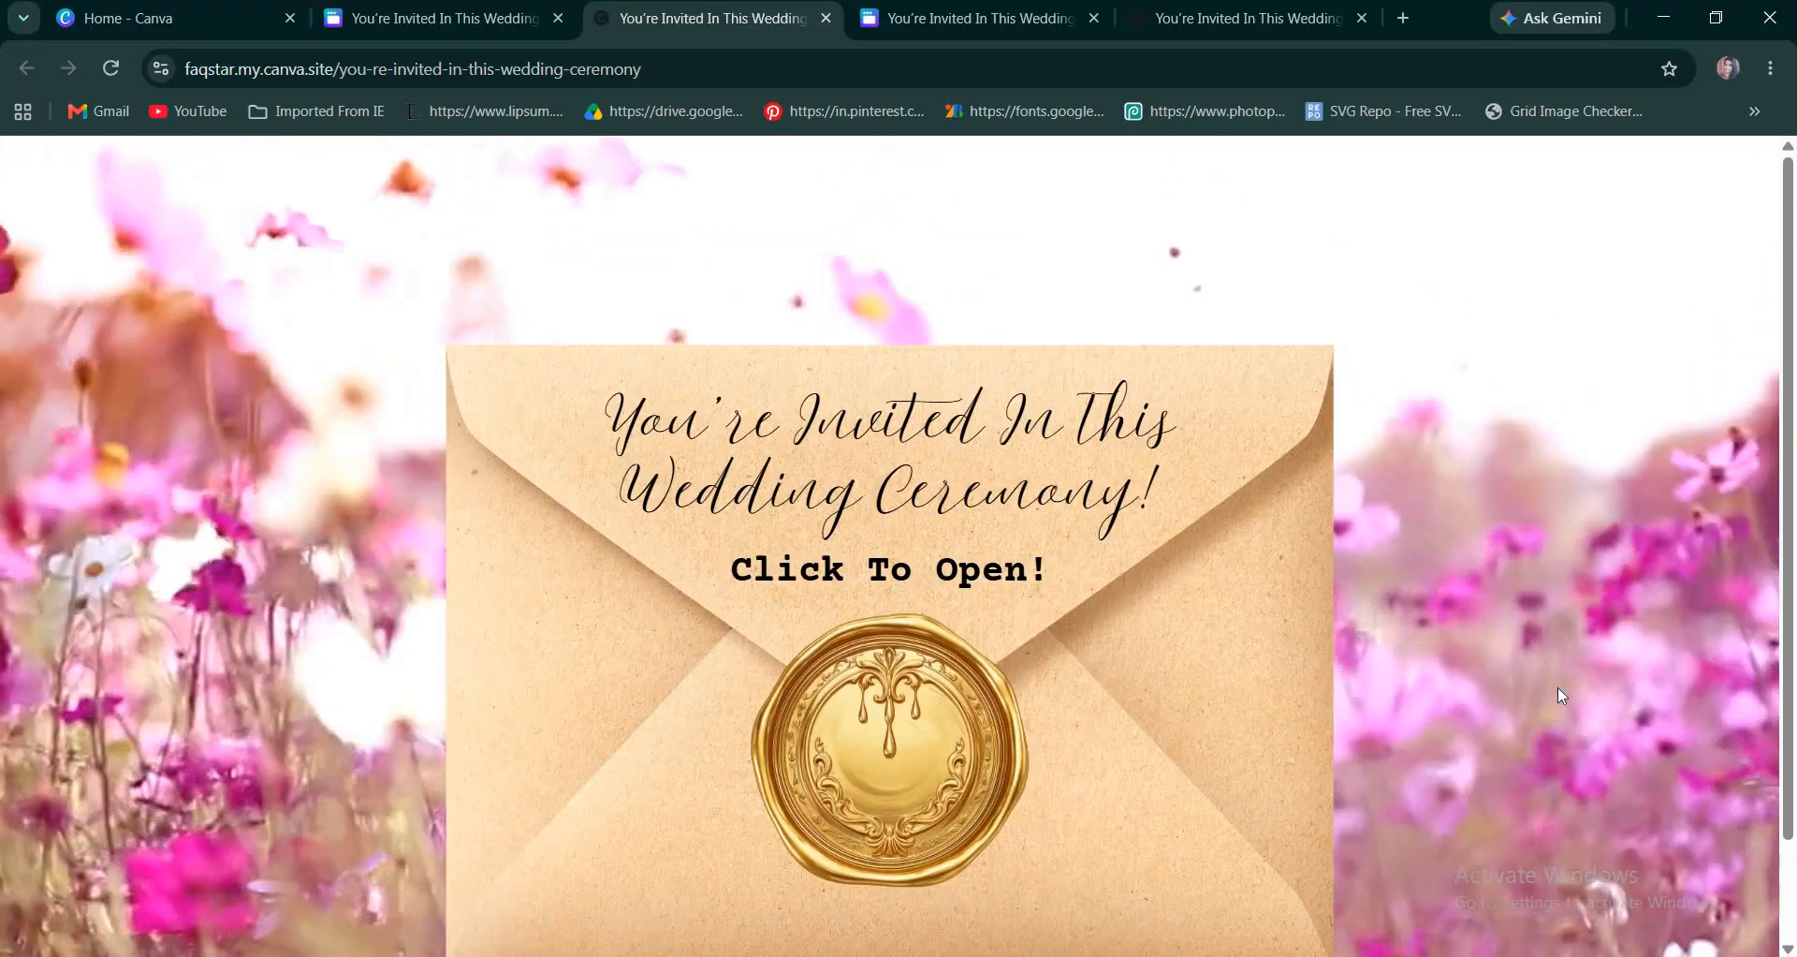
scroll(1035, 630, up, 2)
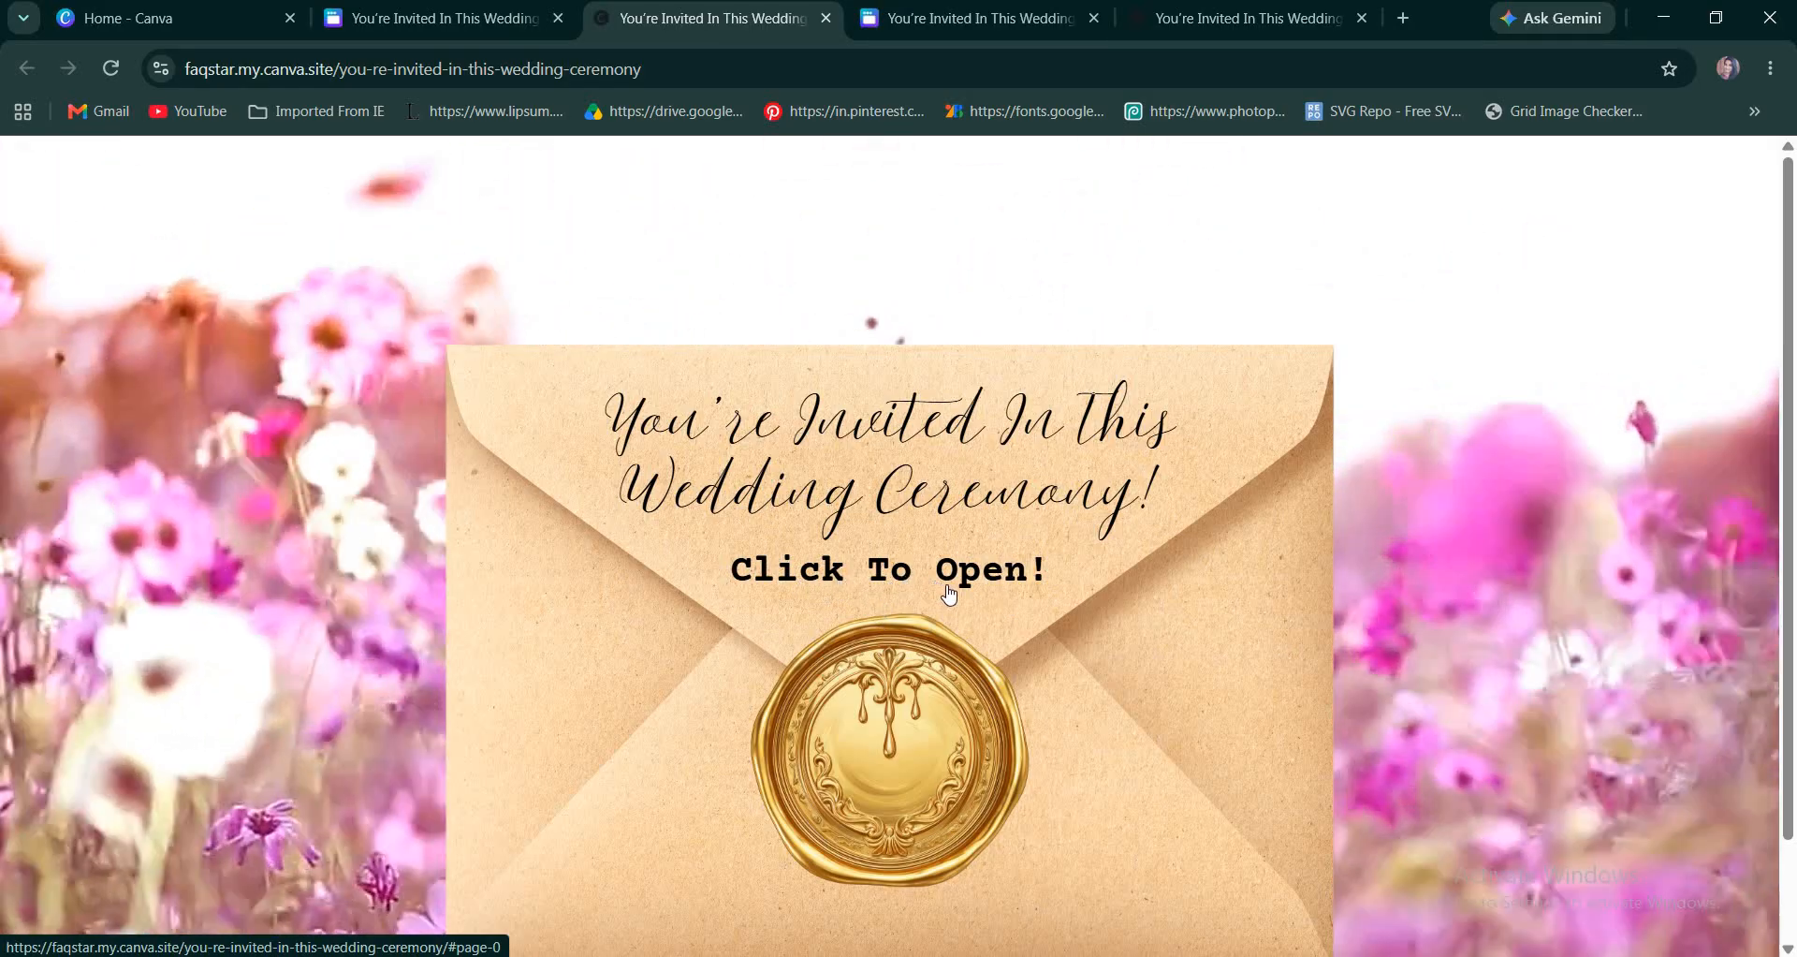
click(859, 596)
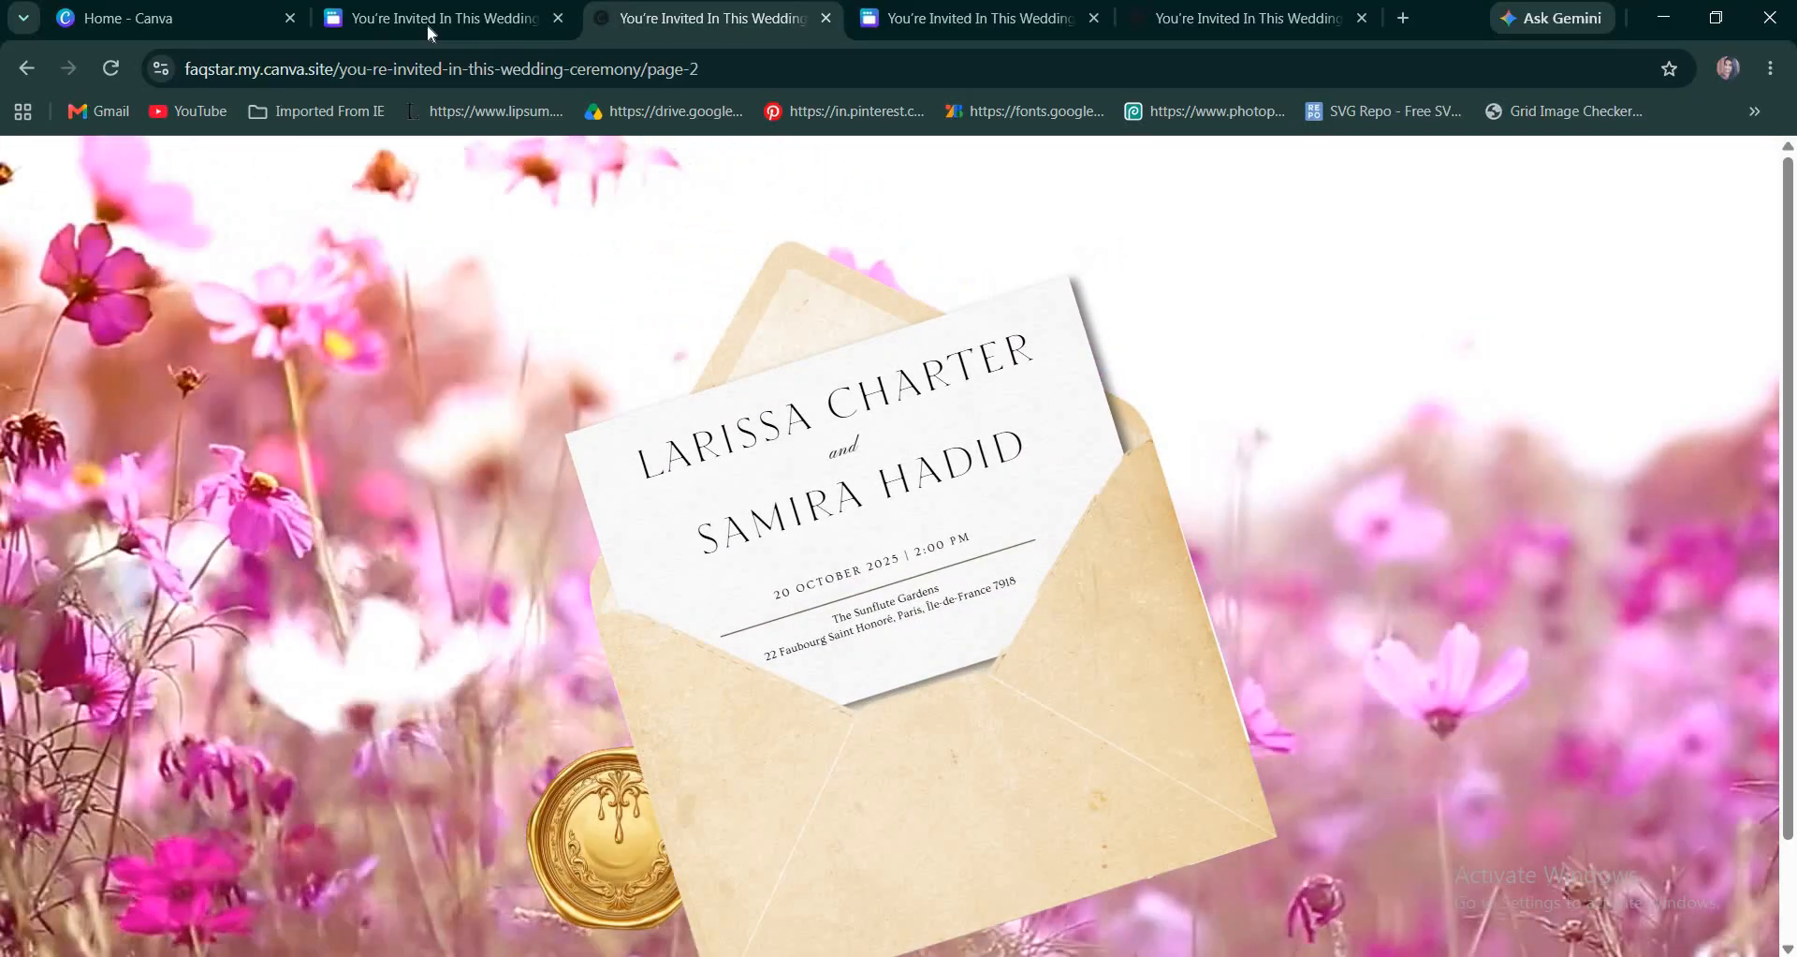
click(427, 21)
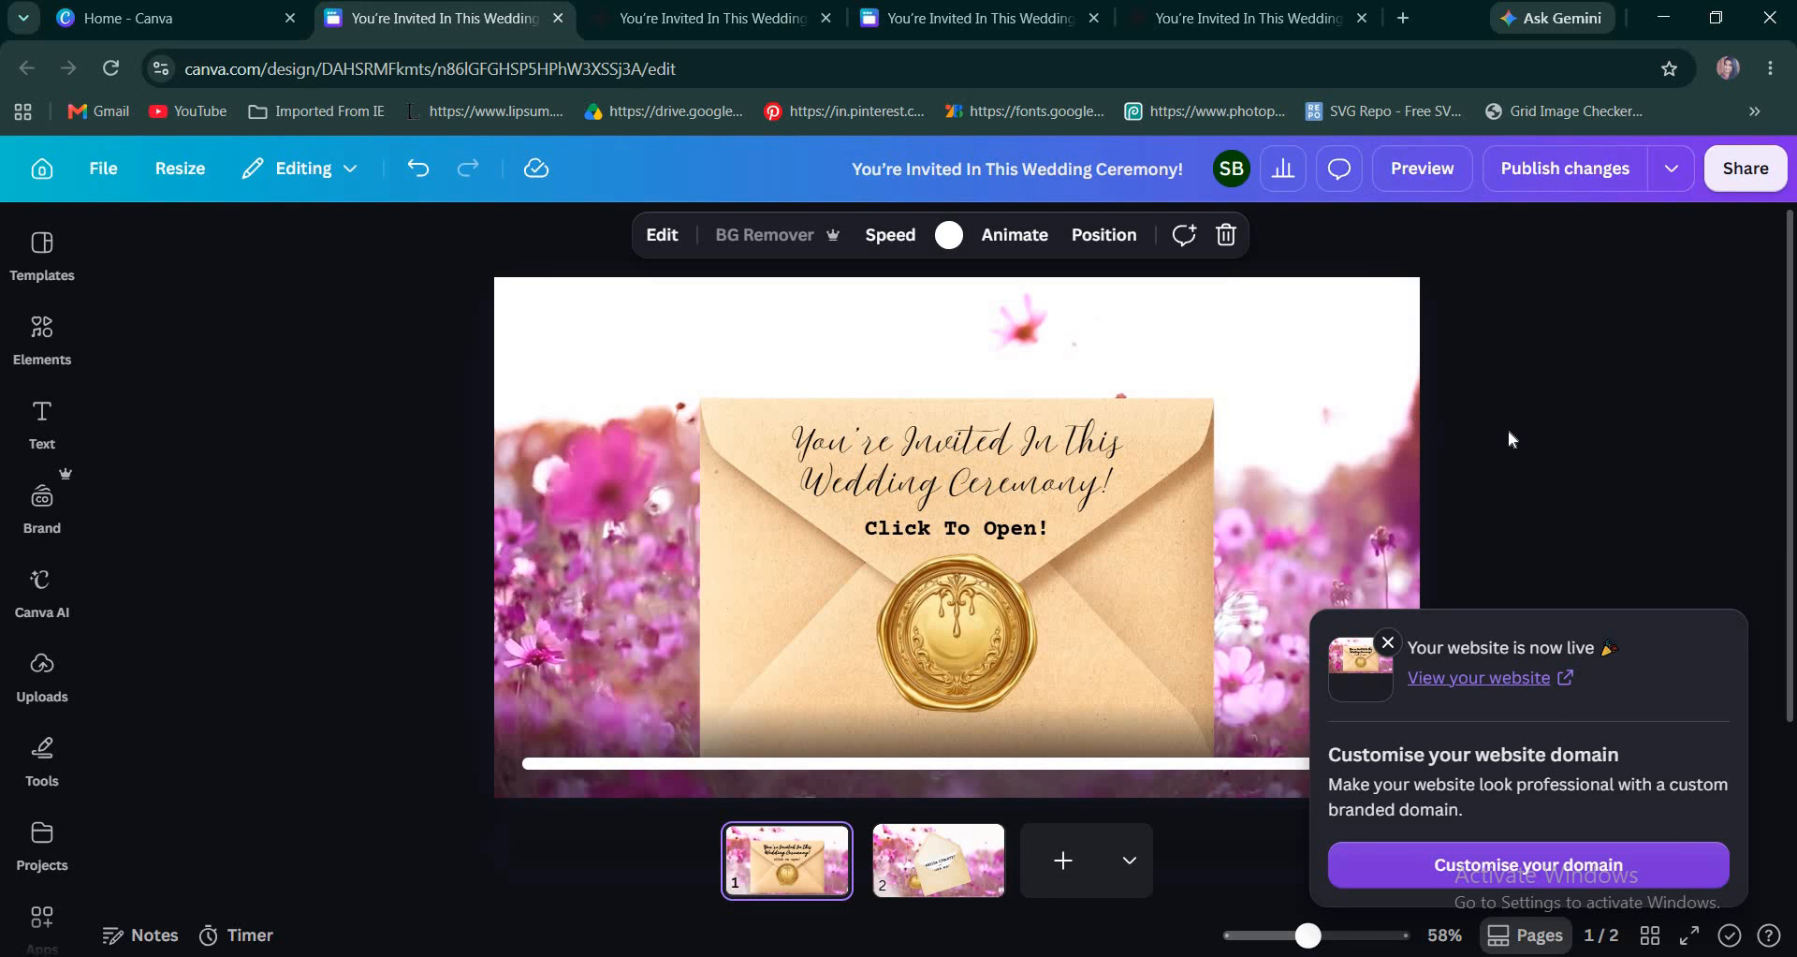
Reopen the live website from the publish notice, test the move to page 2 once more, and go back to the editor.
click(1452, 682)
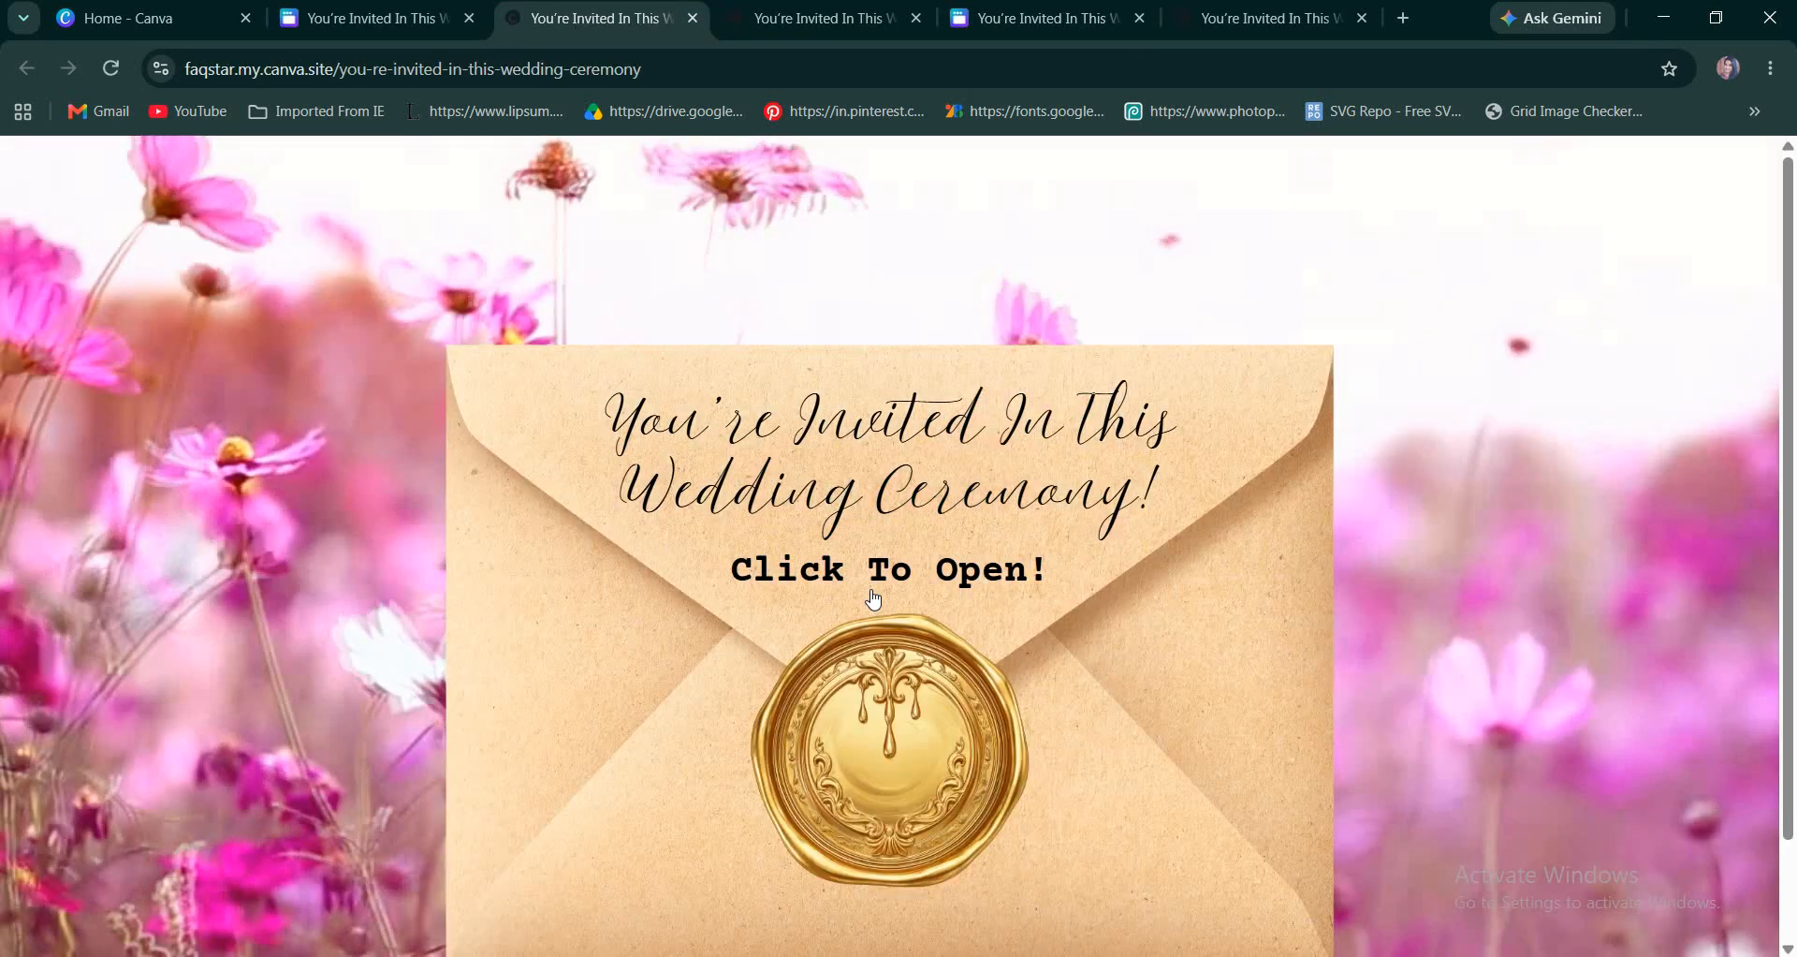
scroll(876, 562, down, 1)
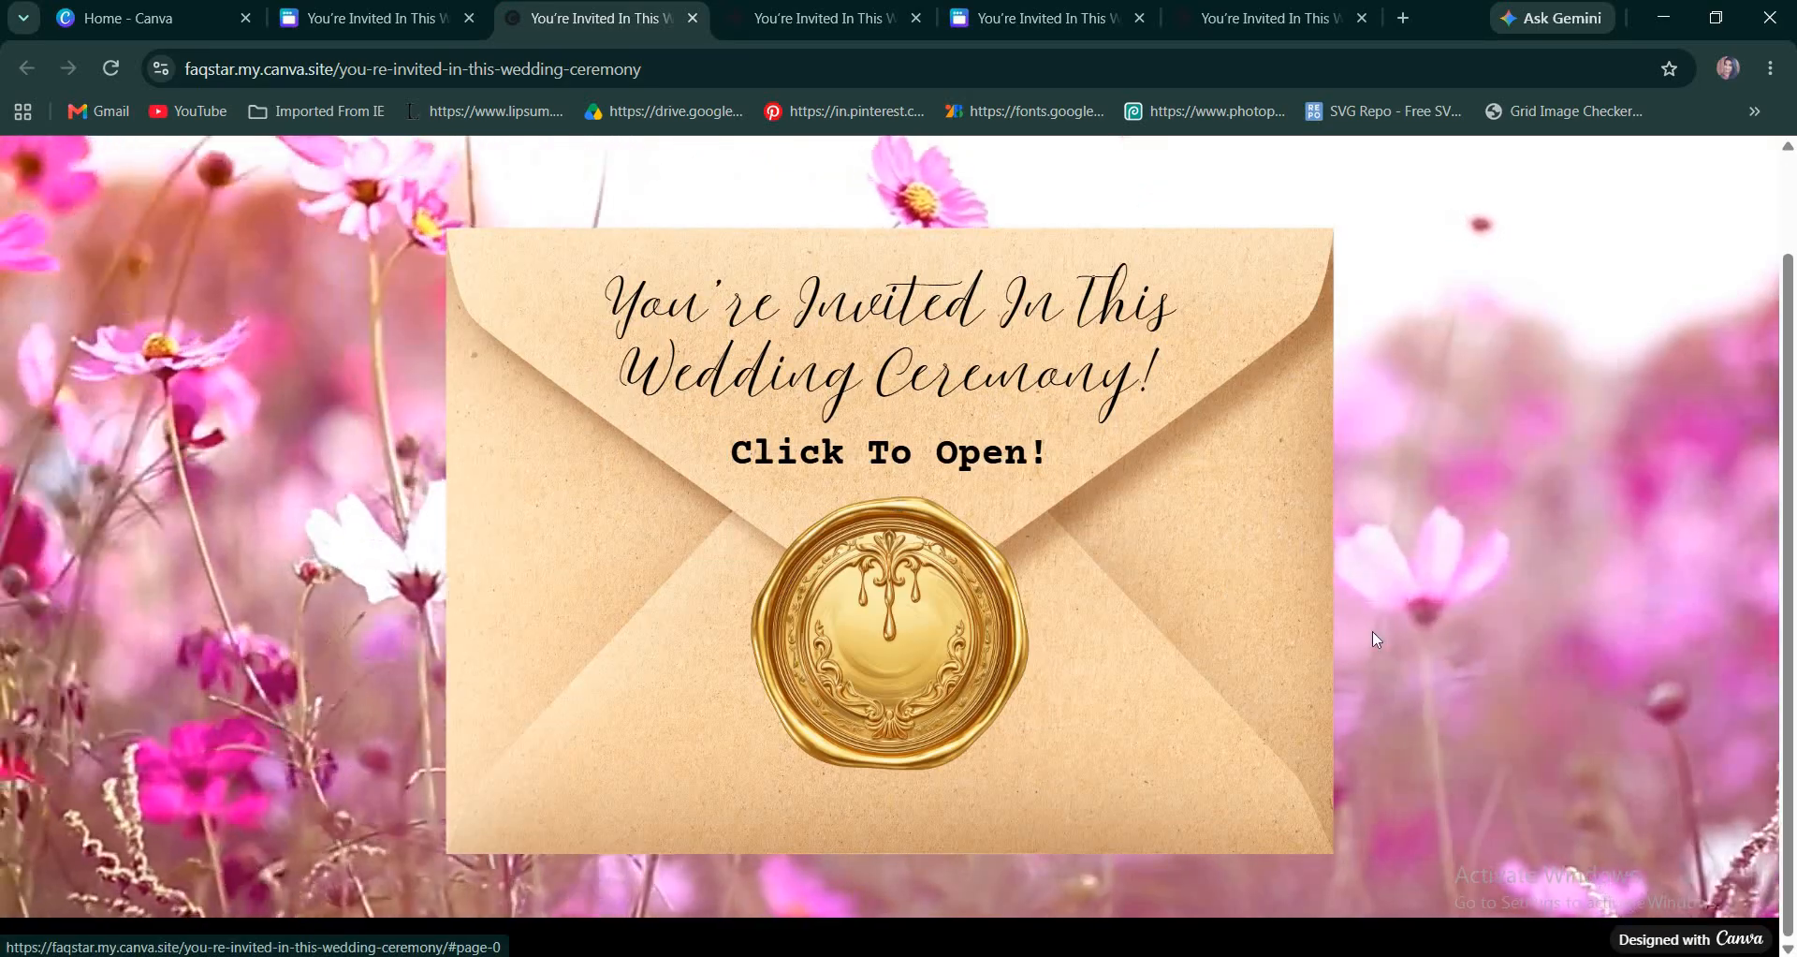
click(1376, 639)
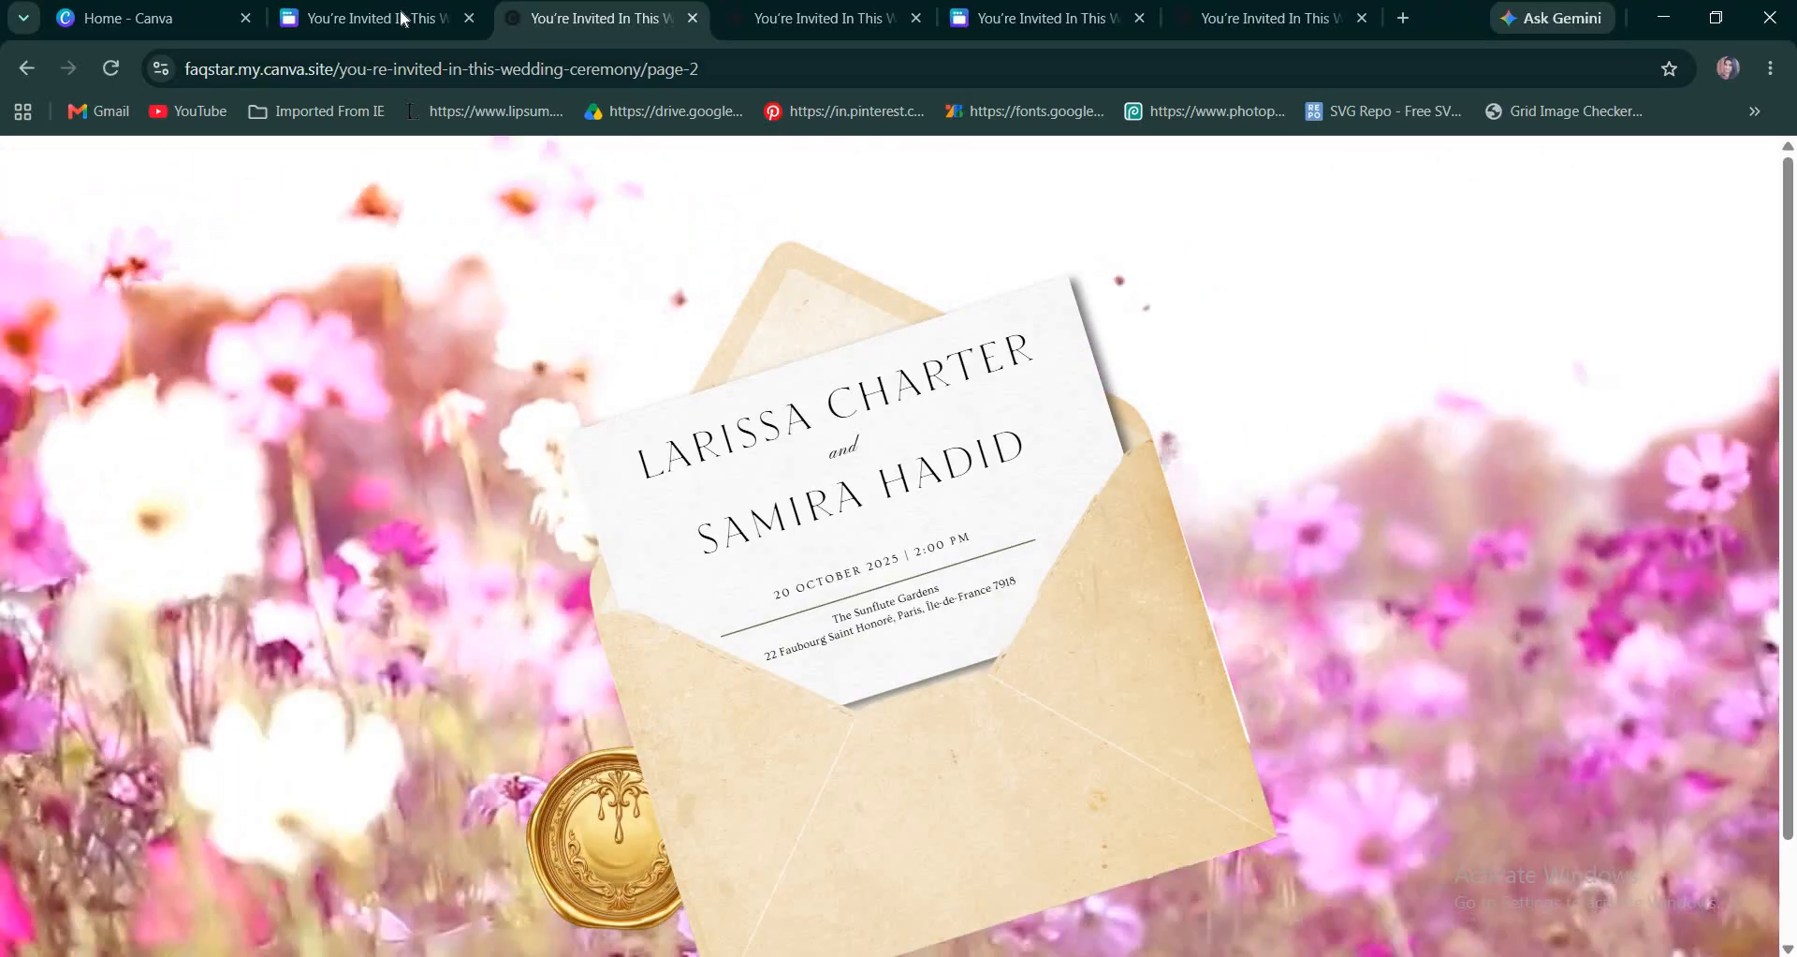
key(ctrl+shift+Tab)
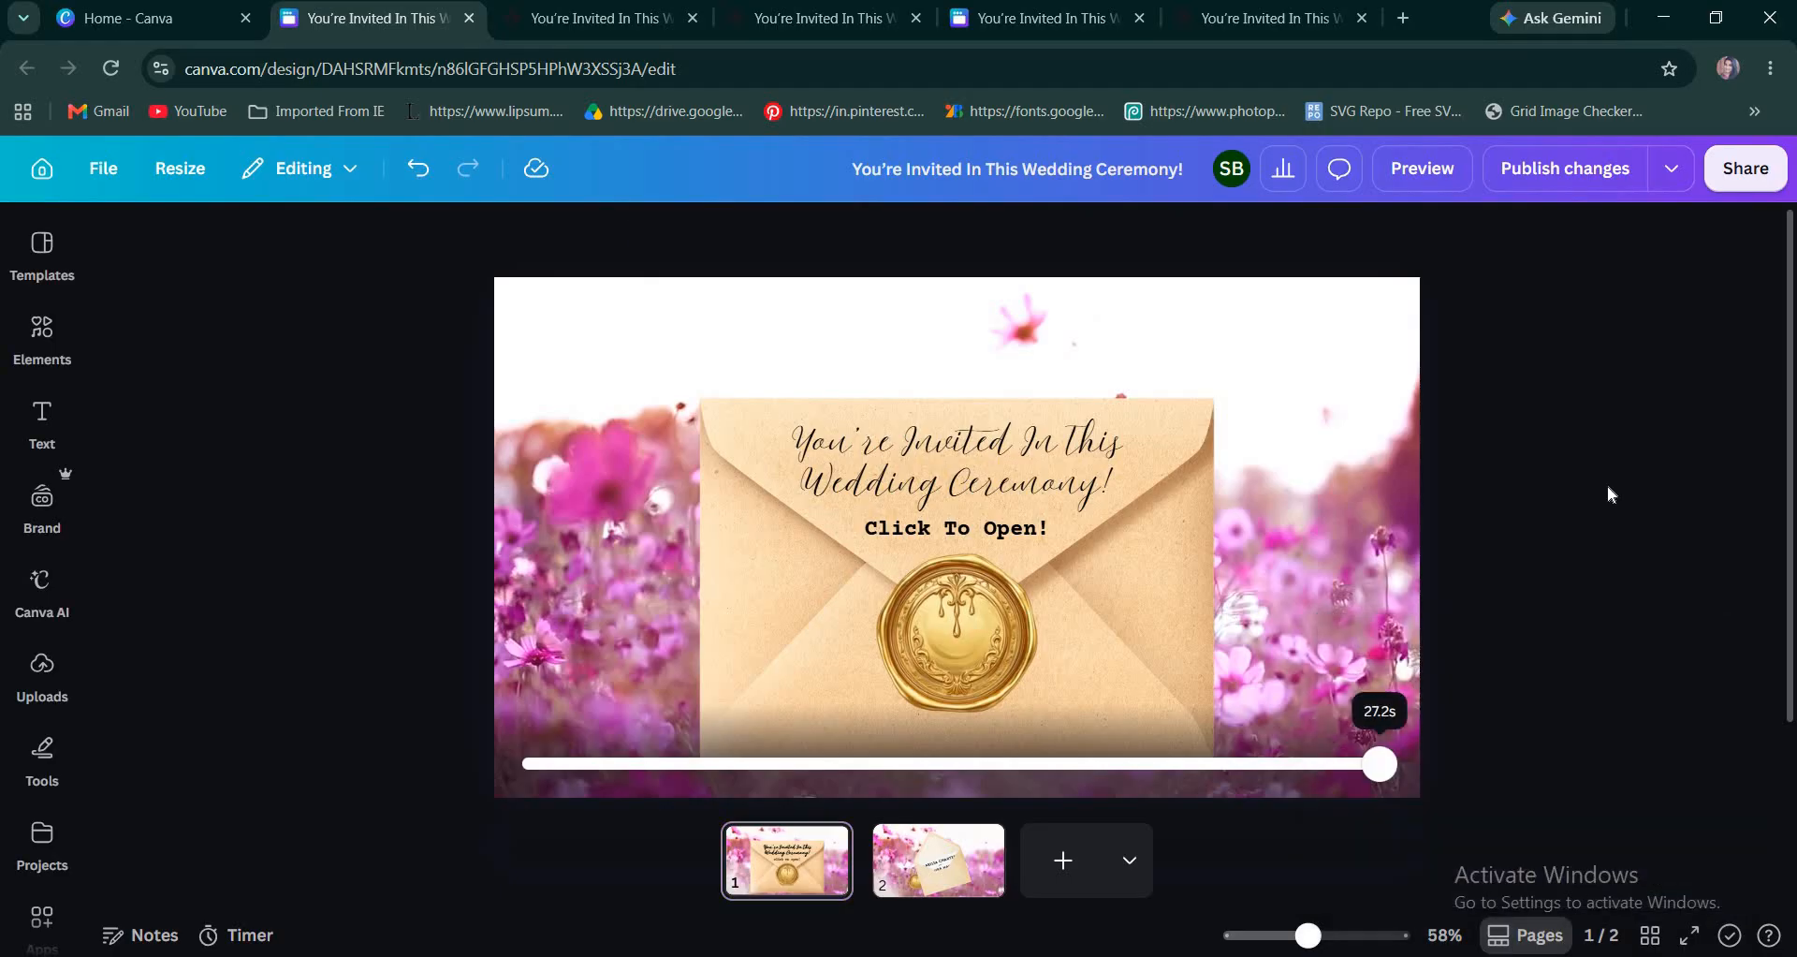